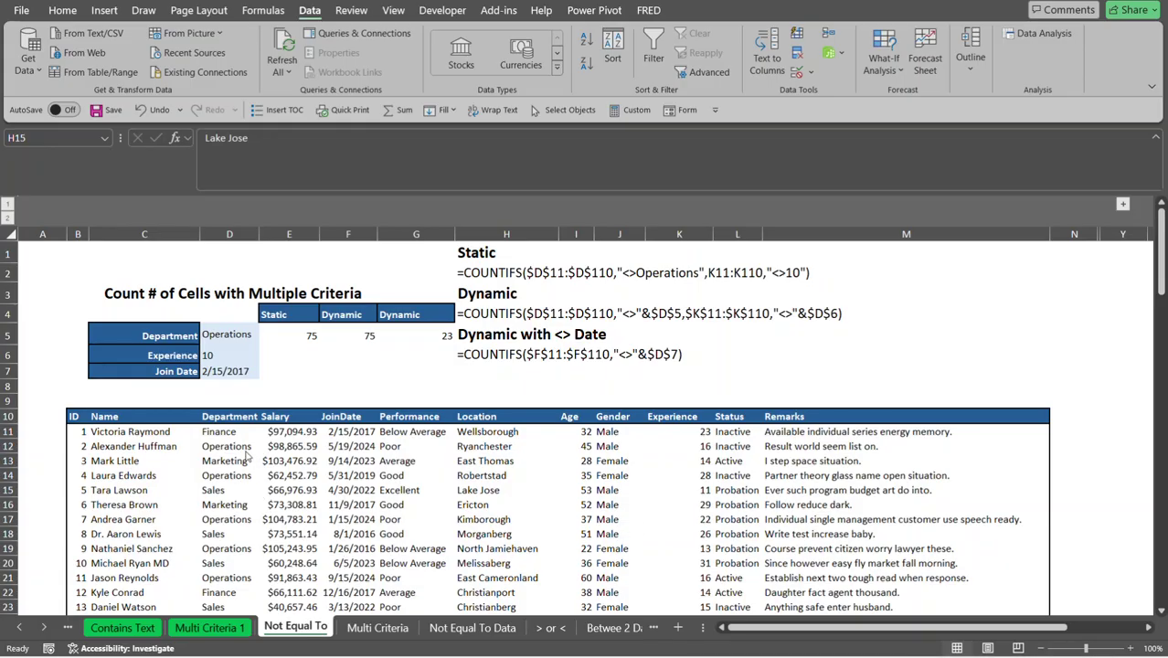
# Review the department choices offered by the dropdown in criteria cell D5.
pyautogui.click(215, 440)
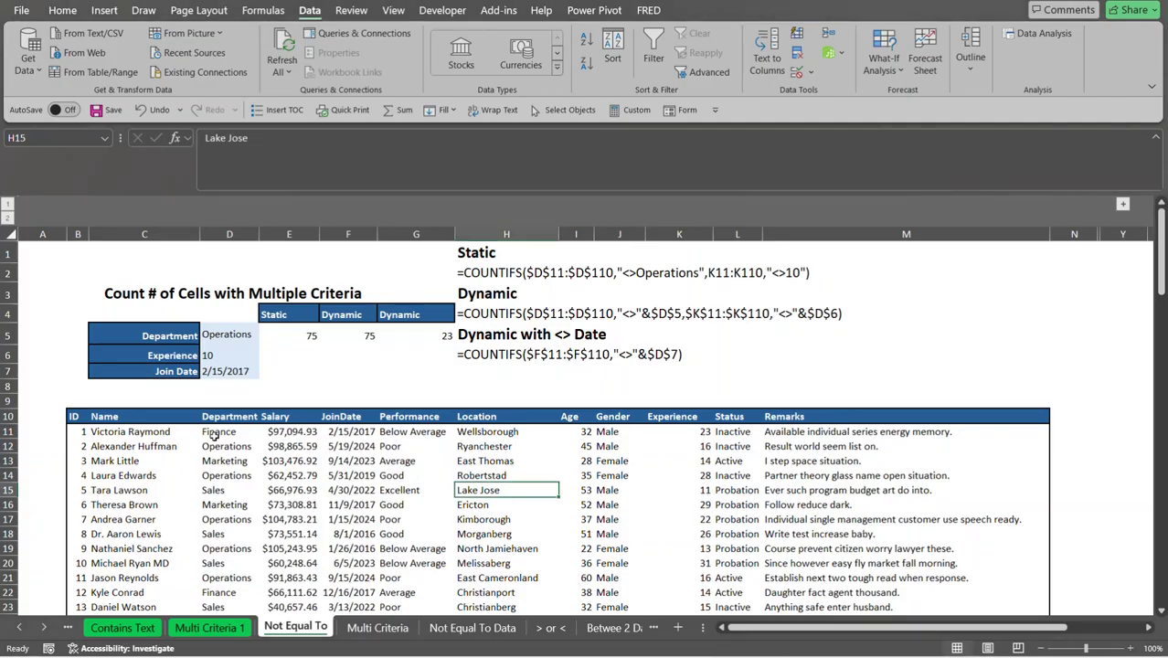
pyautogui.click(223, 335)
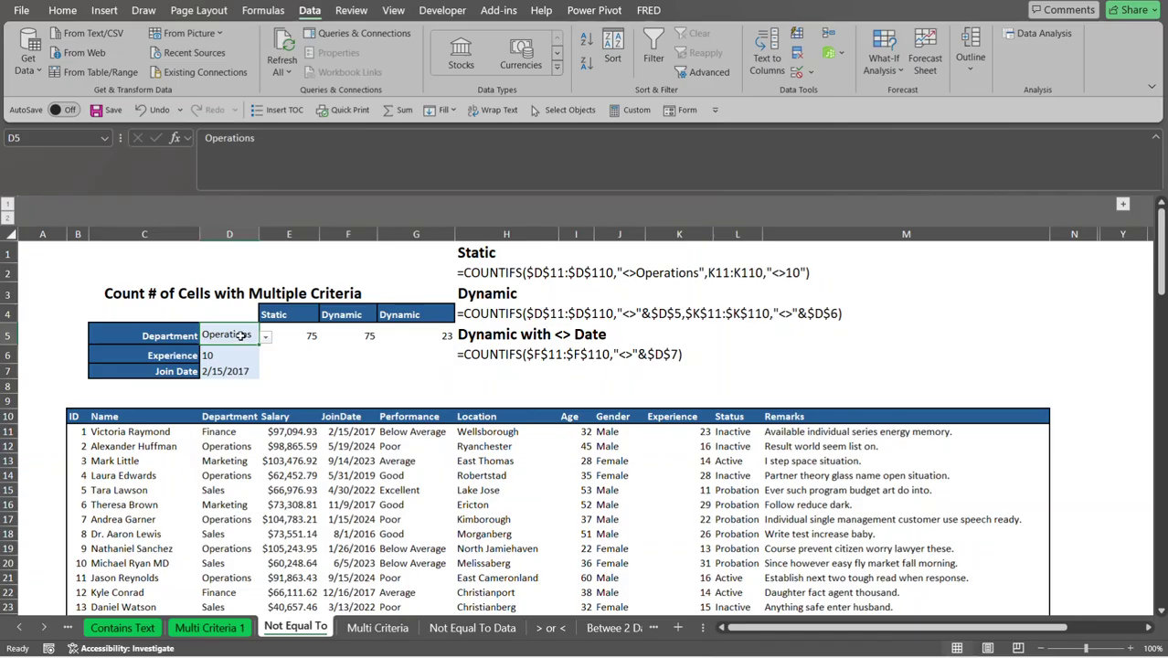
pyautogui.click(265, 338)
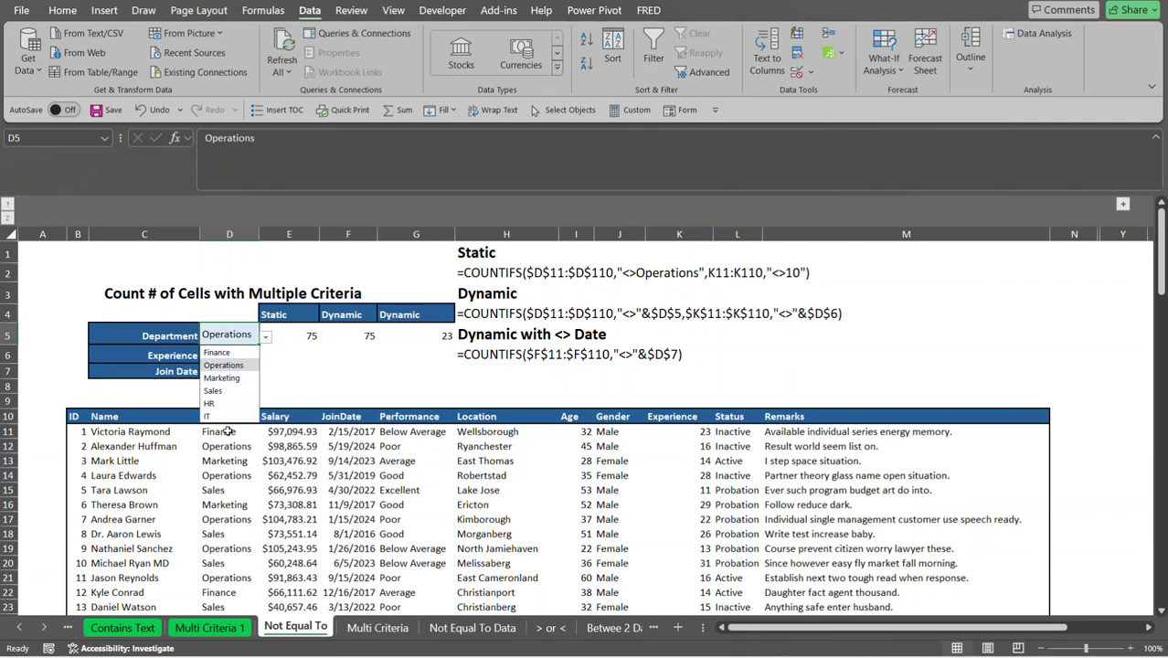
pyautogui.click(224, 461)
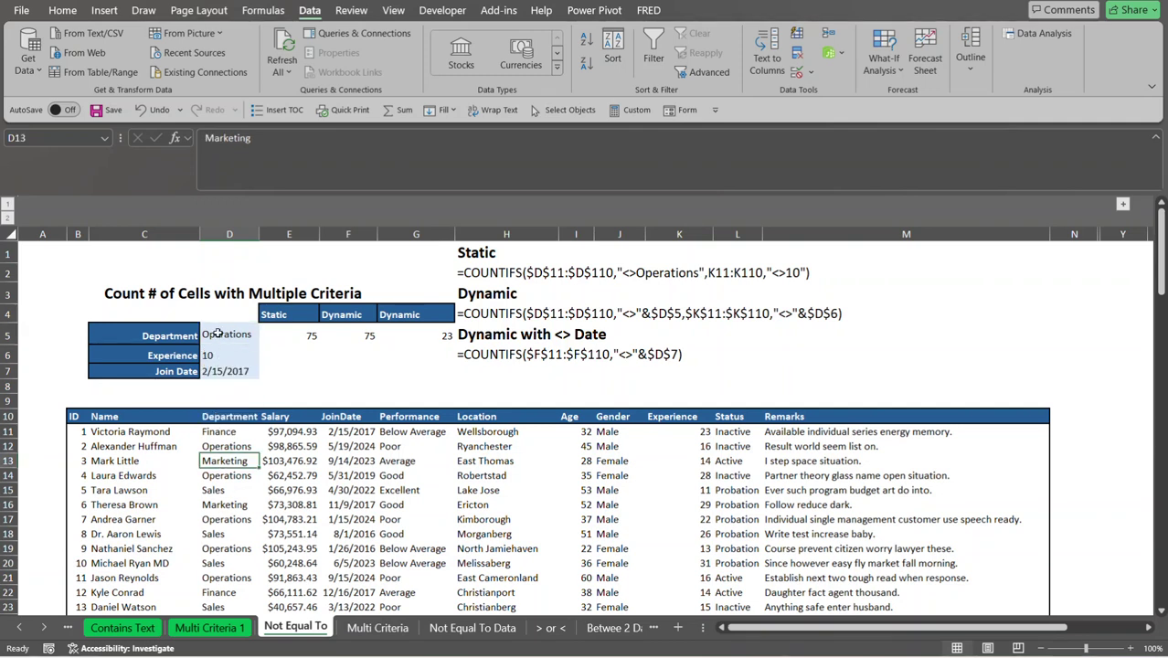
# Open the data validation settings of Department criteria cell D5 and choose List as the allowed type.
pyautogui.click(217, 334)
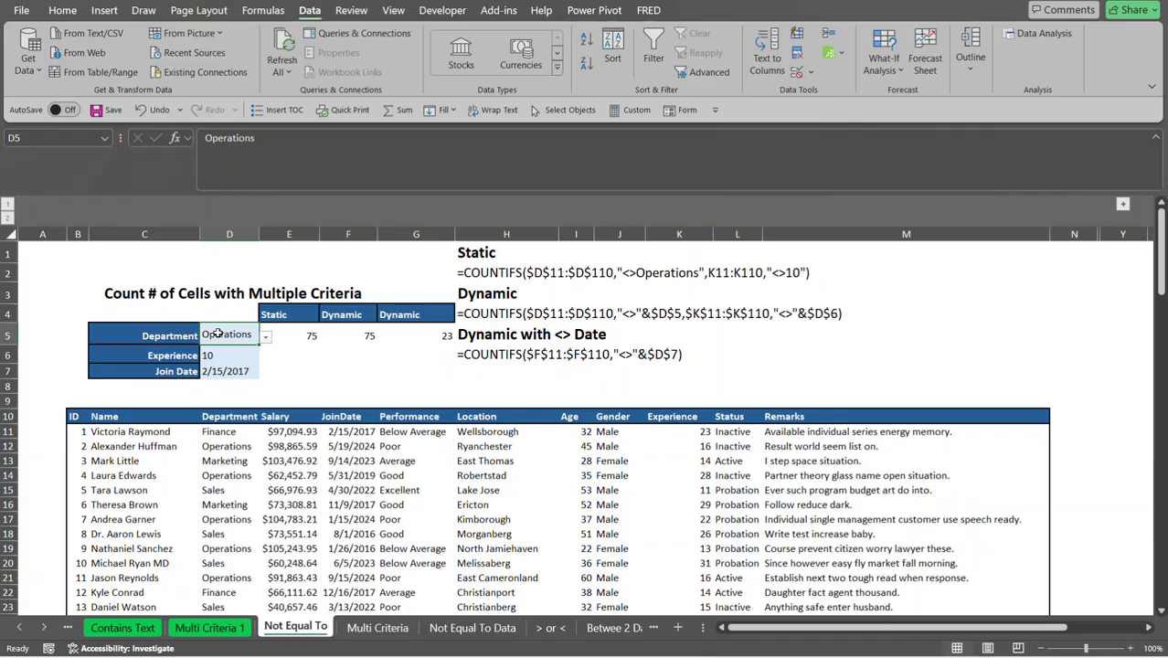
pyautogui.press('alt')
pyautogui.press('0')
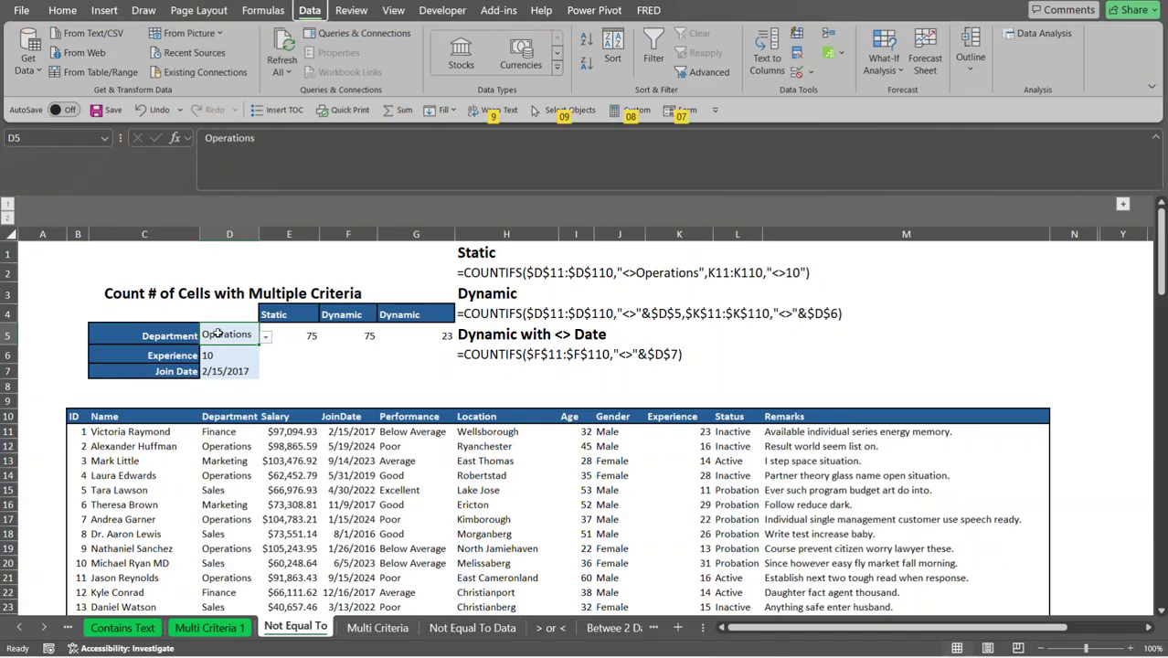
pyautogui.press('7')
pyautogui.hotkey('alt', 'a')
pyautogui.press('v')
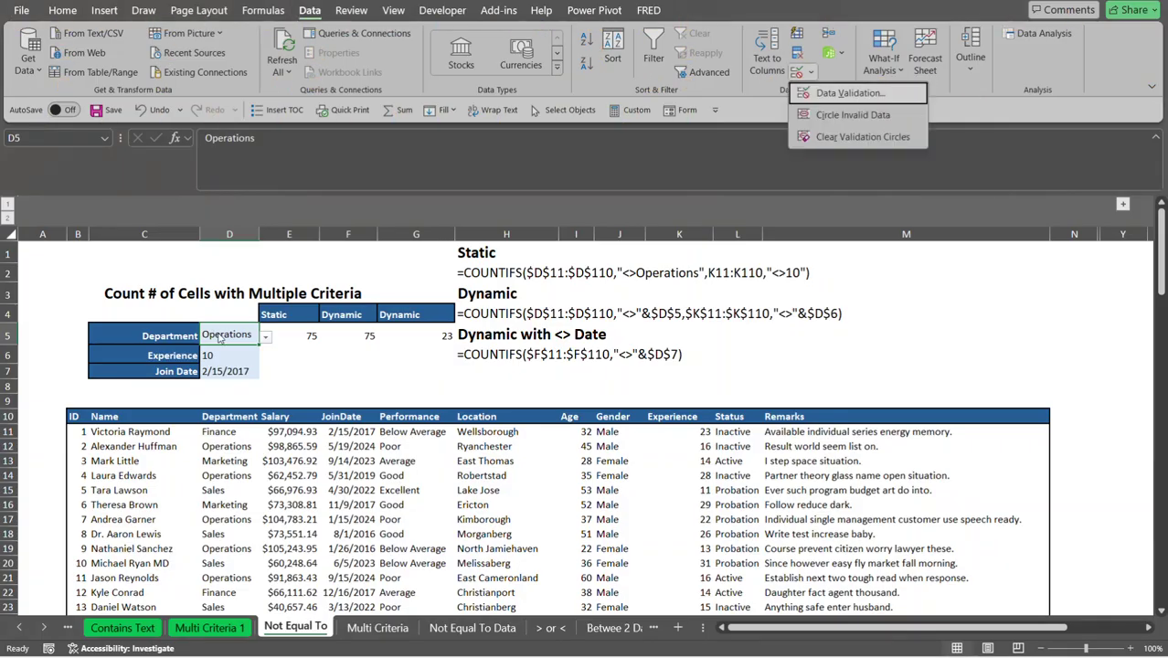
pyautogui.press('v')
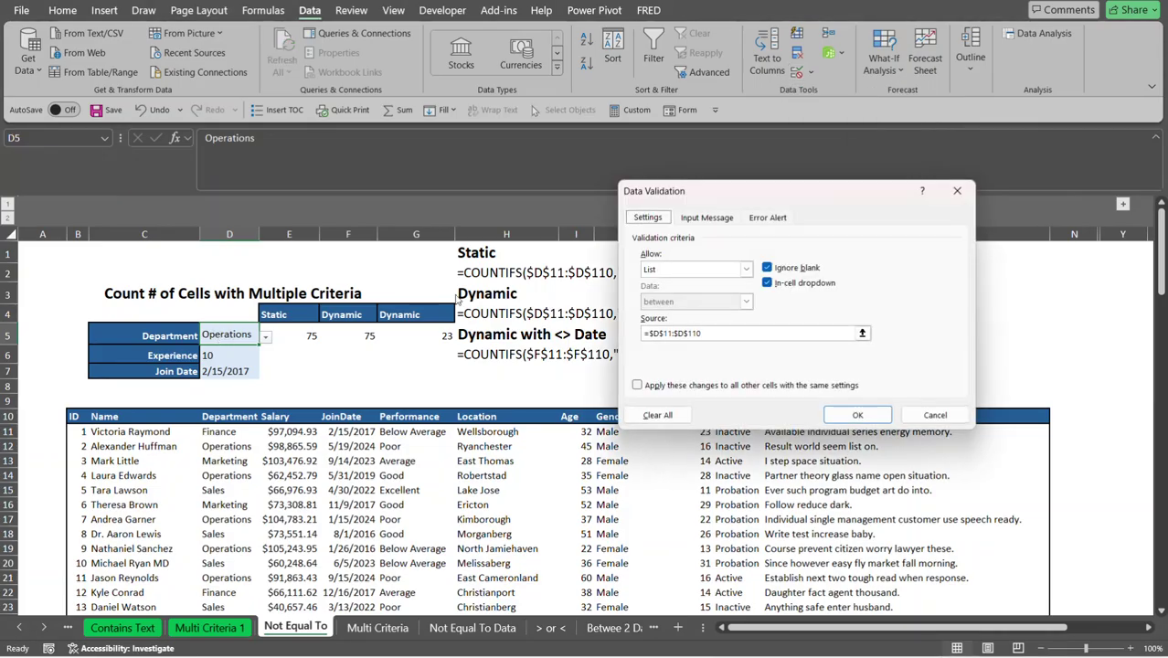
pyautogui.click(744, 270)
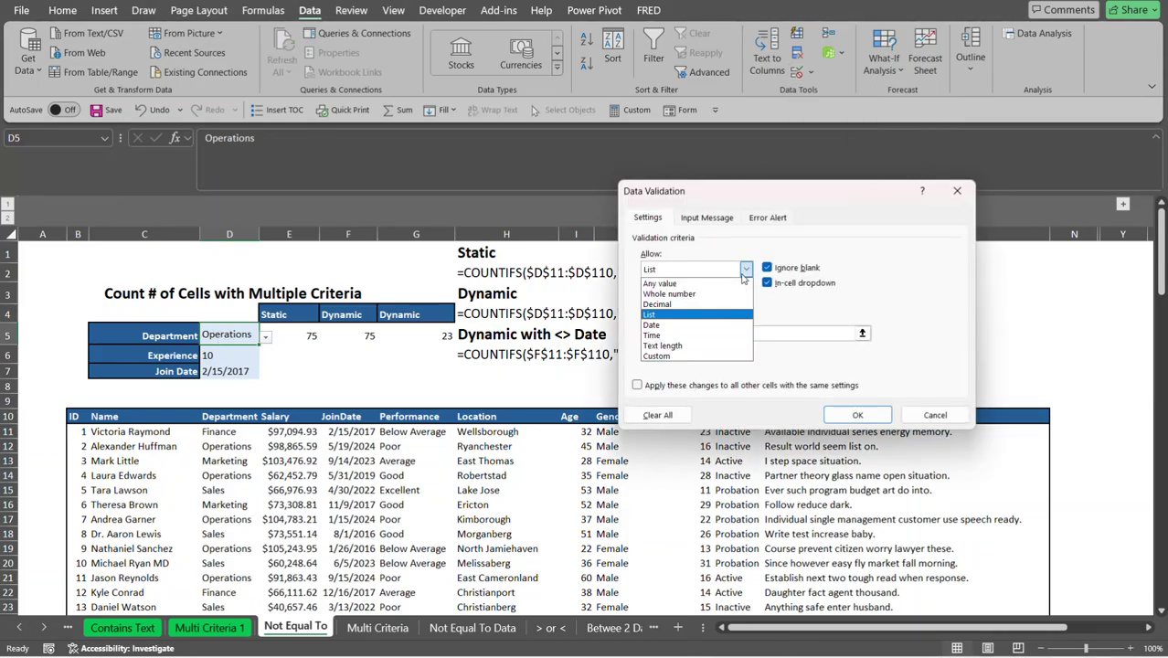
pyautogui.click(658, 316)
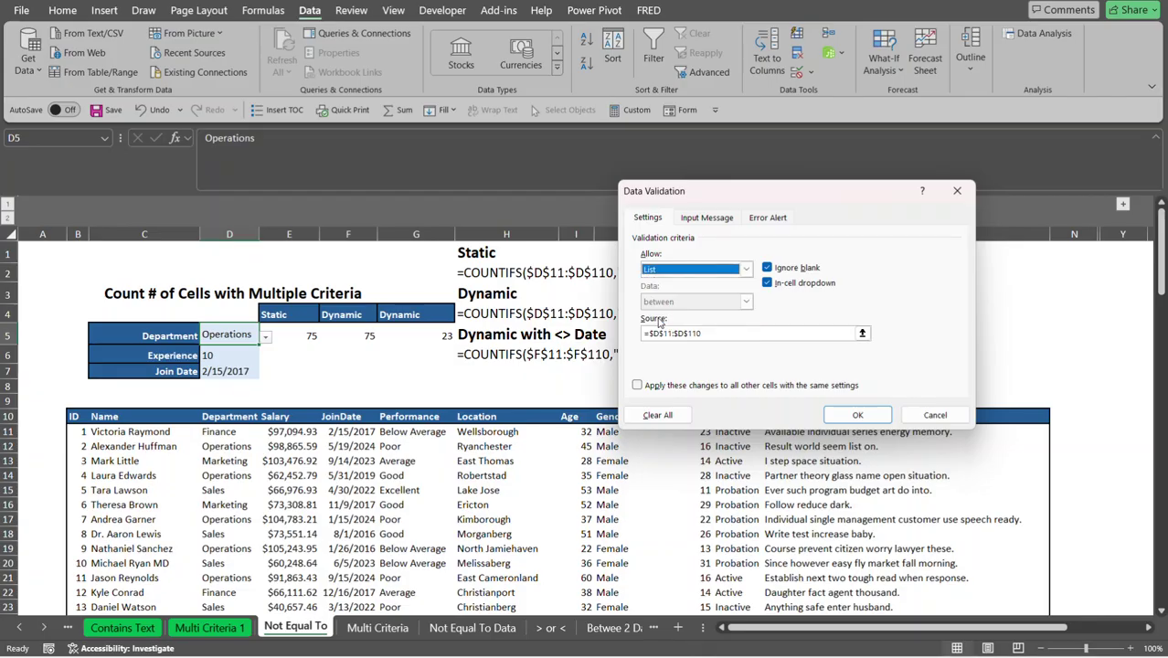
# Use =$D$11:$D$110 as the validation list's source and apply the settings.
pyautogui.click(741, 332)
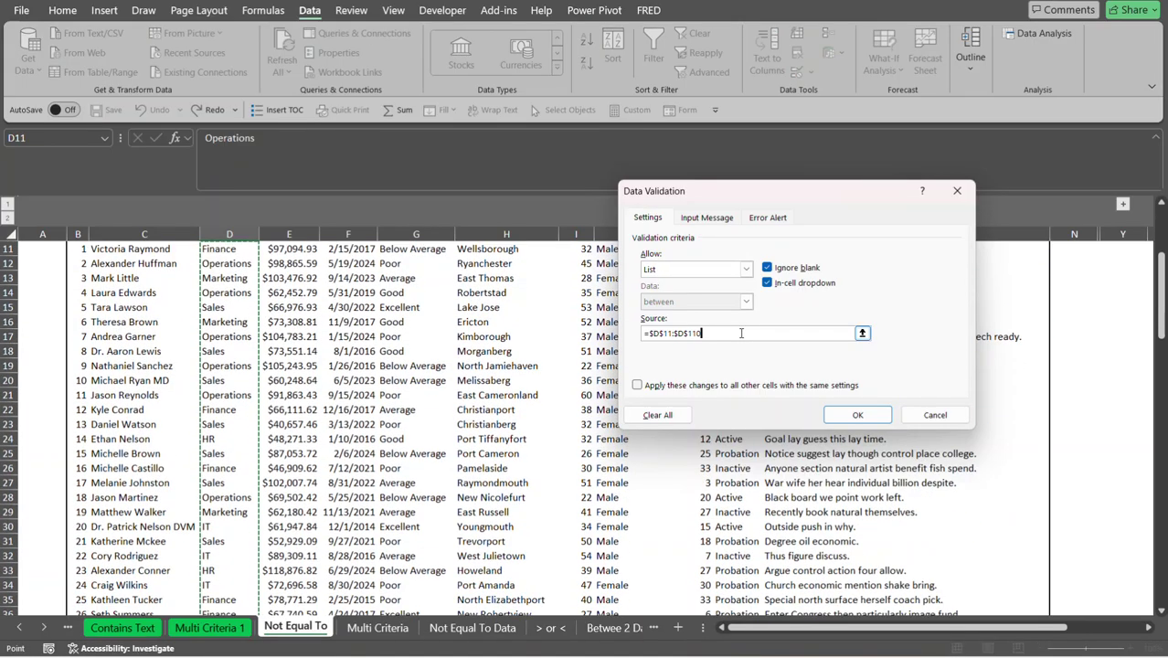
pyautogui.click(862, 332)
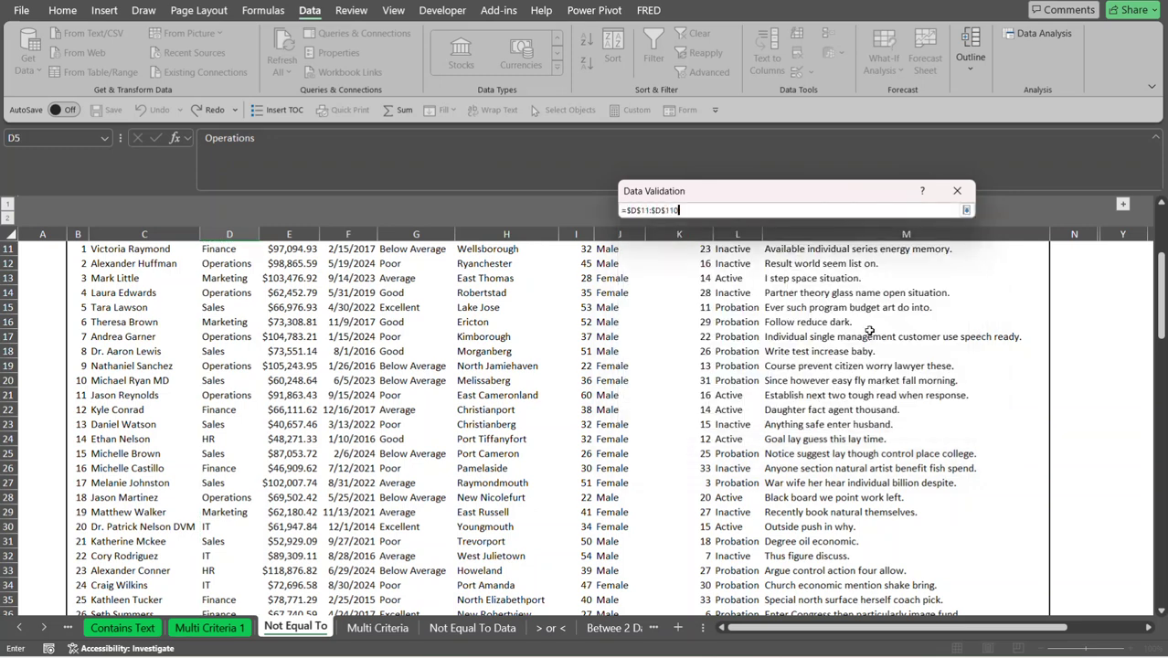
pyautogui.moveTo(1161, 274); pyautogui.dragTo(1163, 217)
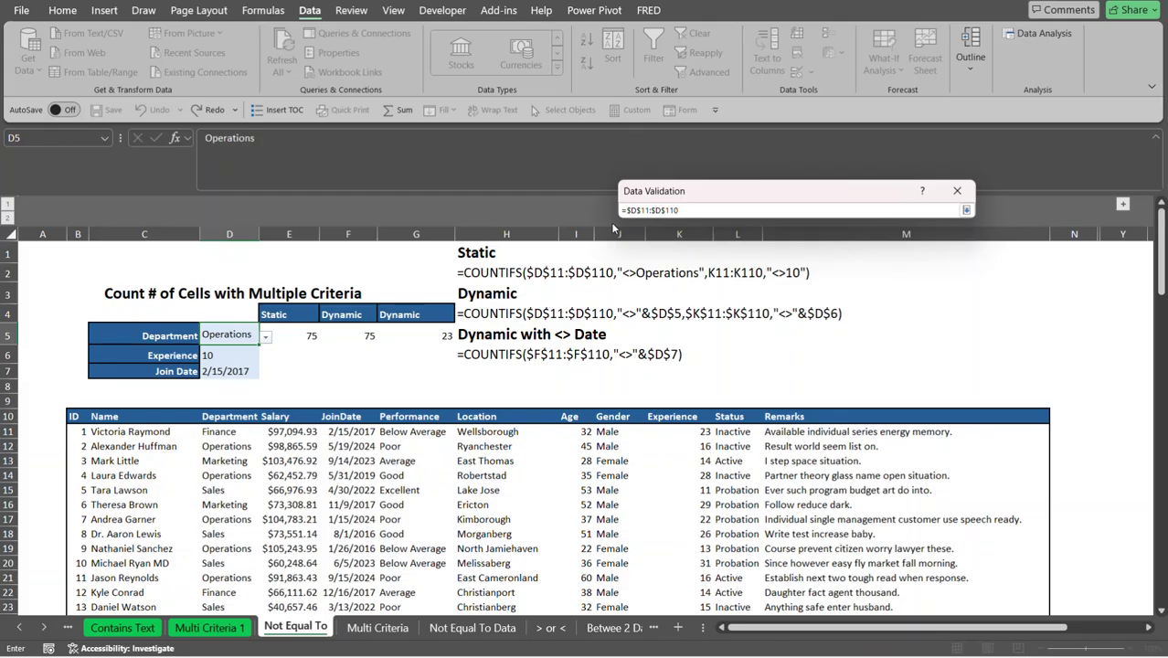
pyautogui.click(965, 210)
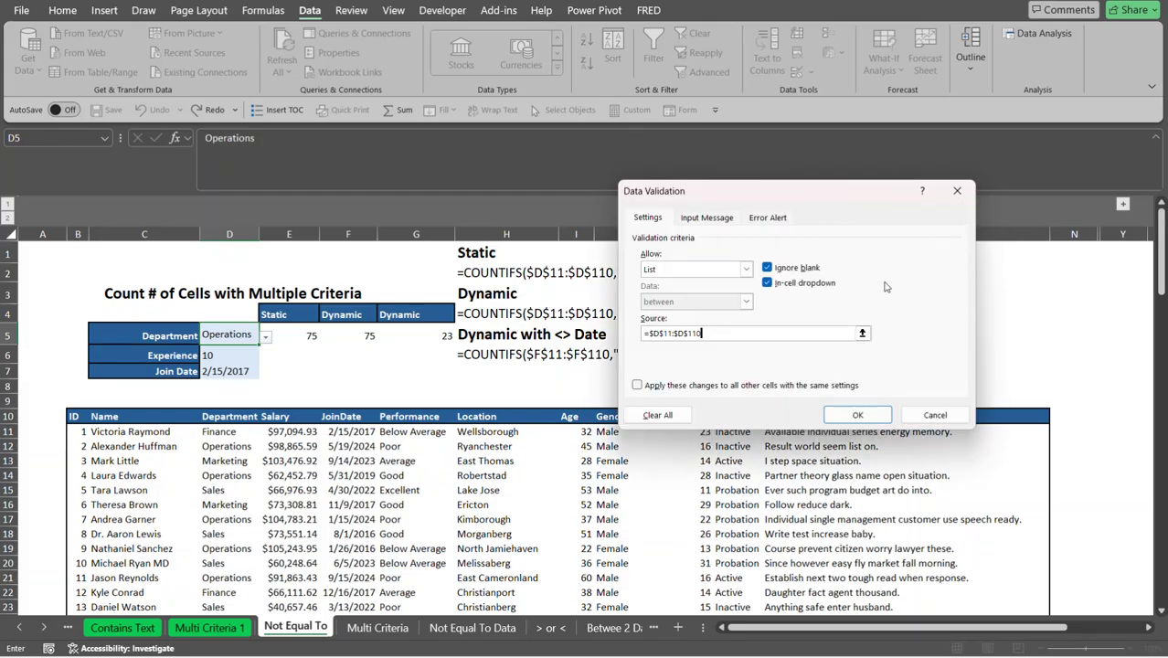
pyautogui.click(873, 419)
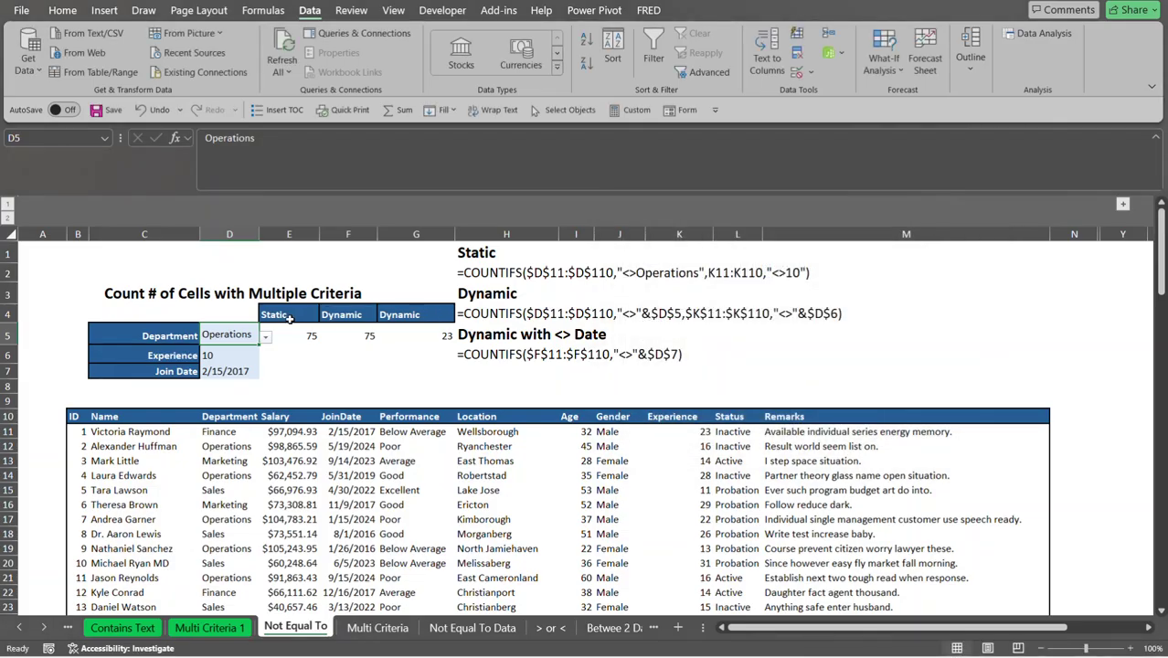
# Check the D5 dropdown against the Department column, leaving the selected department as Operations.
pyautogui.click(265, 337)
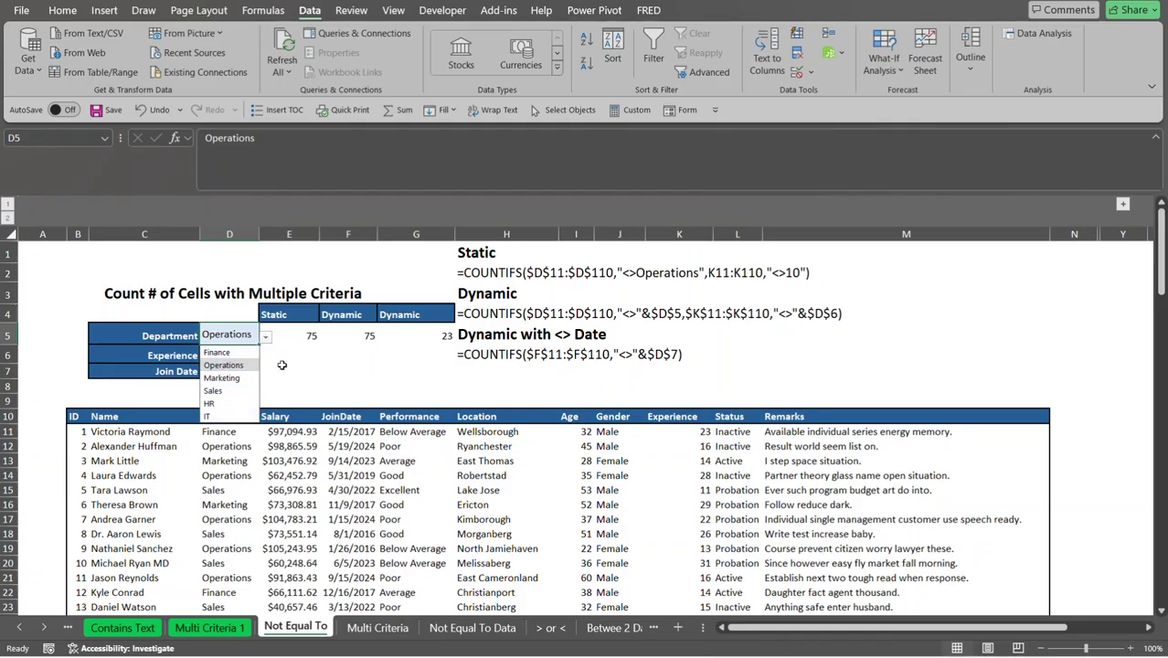
pyautogui.click(281, 366)
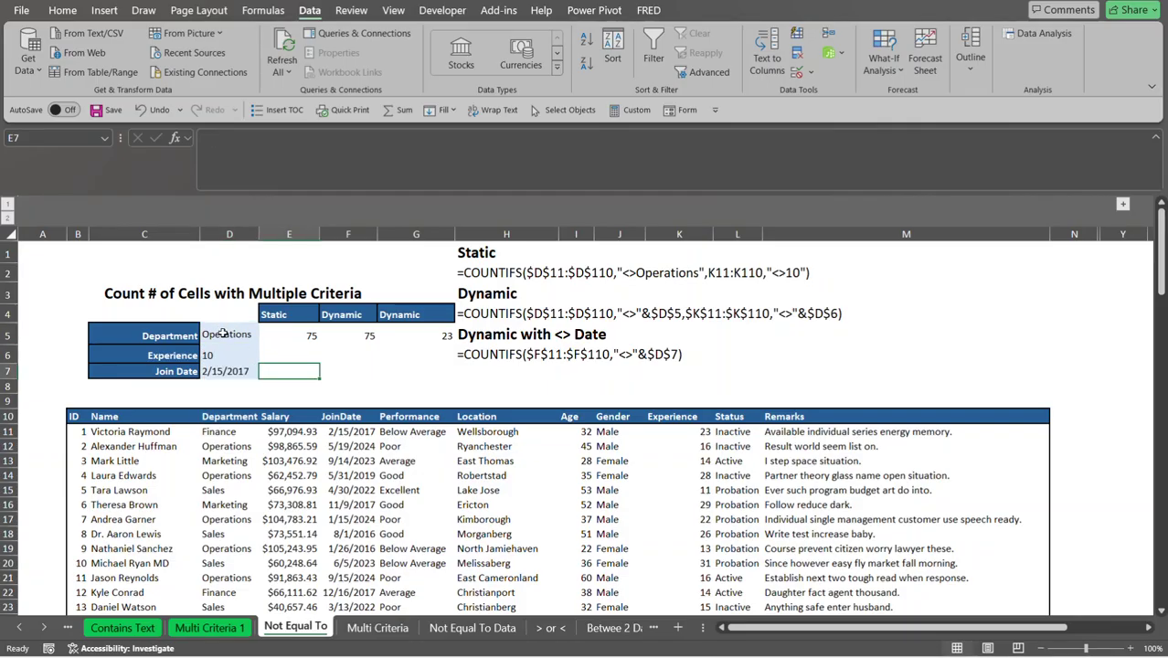
pyautogui.click(222, 333)
pyautogui.click(265, 337)
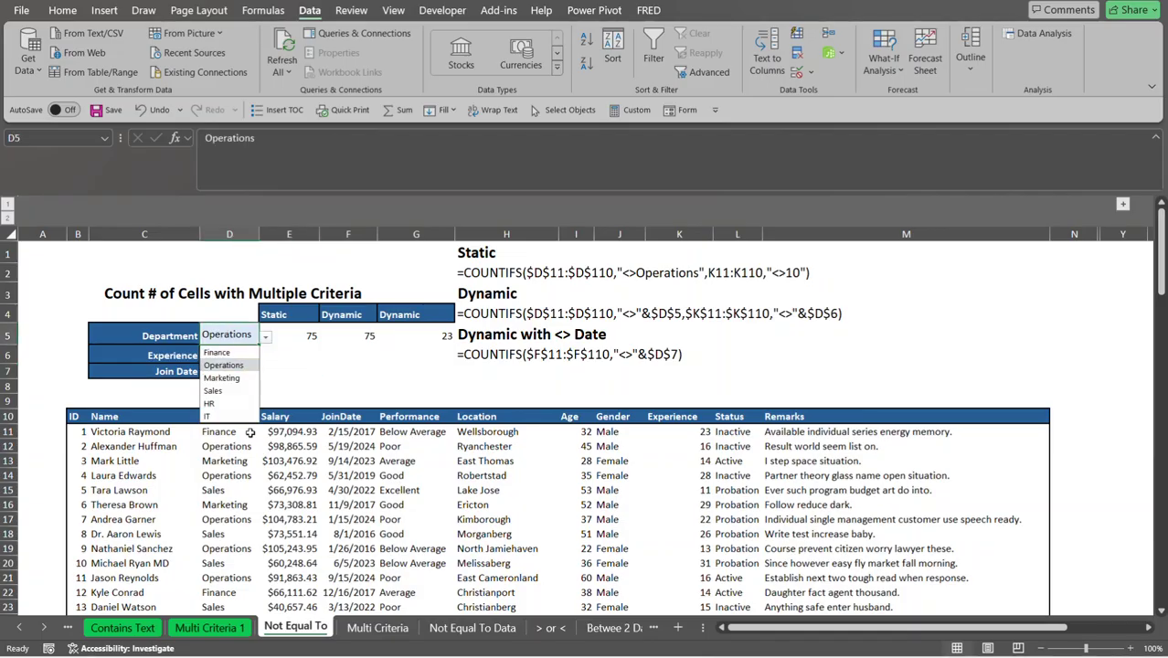
pyautogui.click(245, 508)
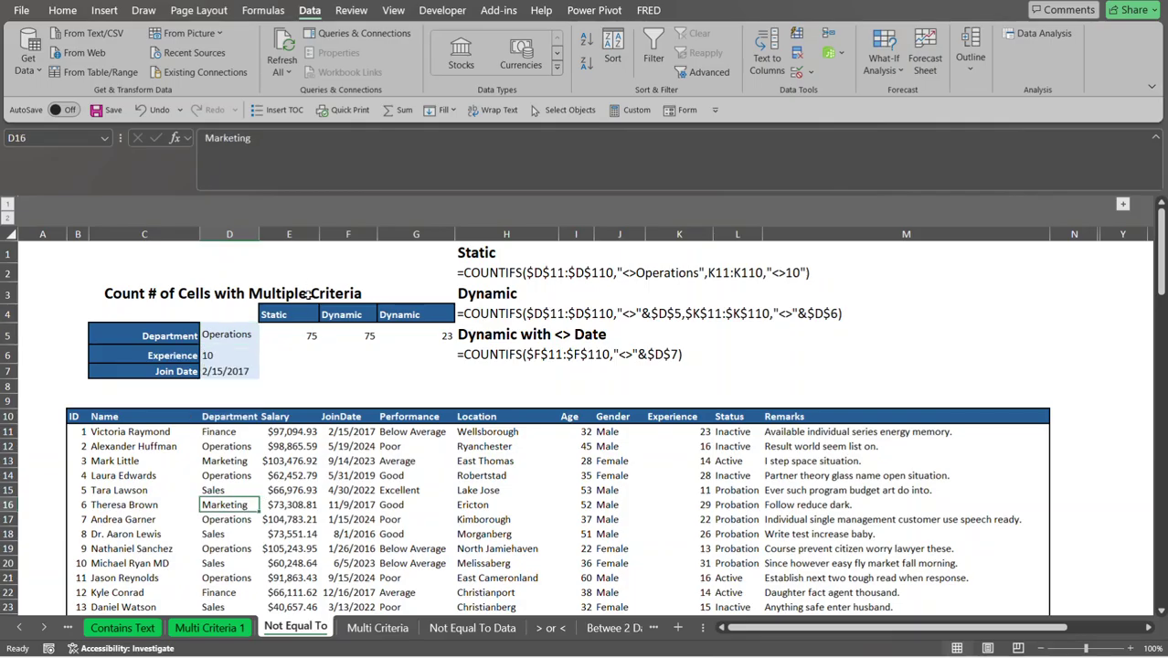
# Examine each range and not-equal criterion of the static COUNTIFS formula in E5, leaving the formula as is.
pyautogui.click(291, 333)
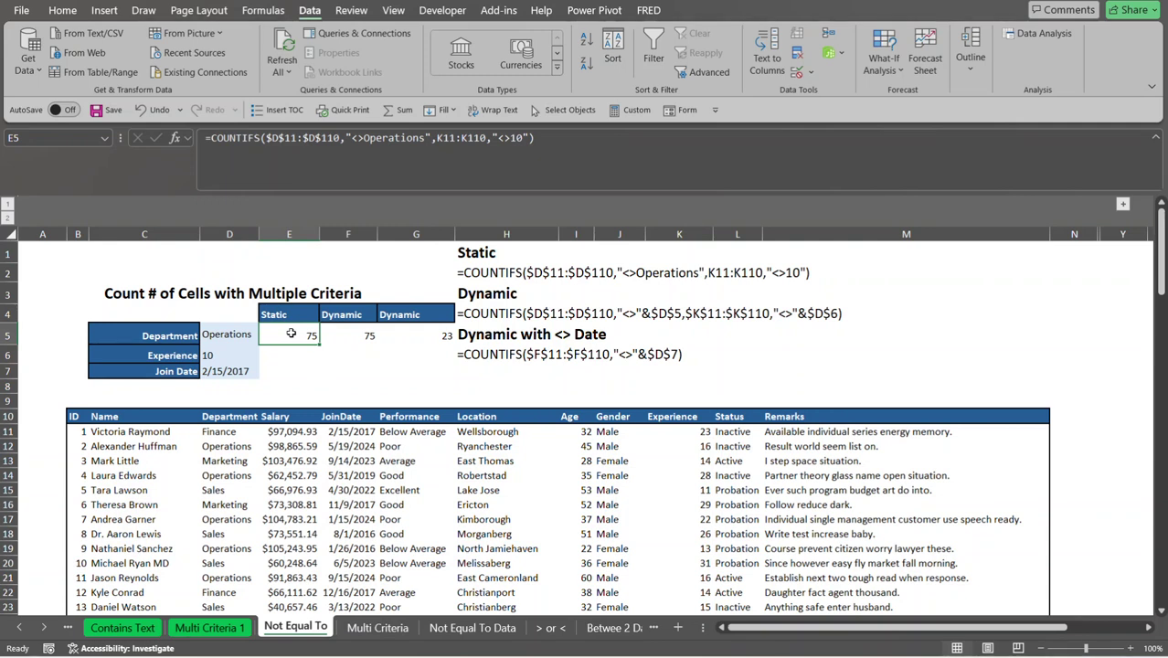
pyautogui.click(543, 139)
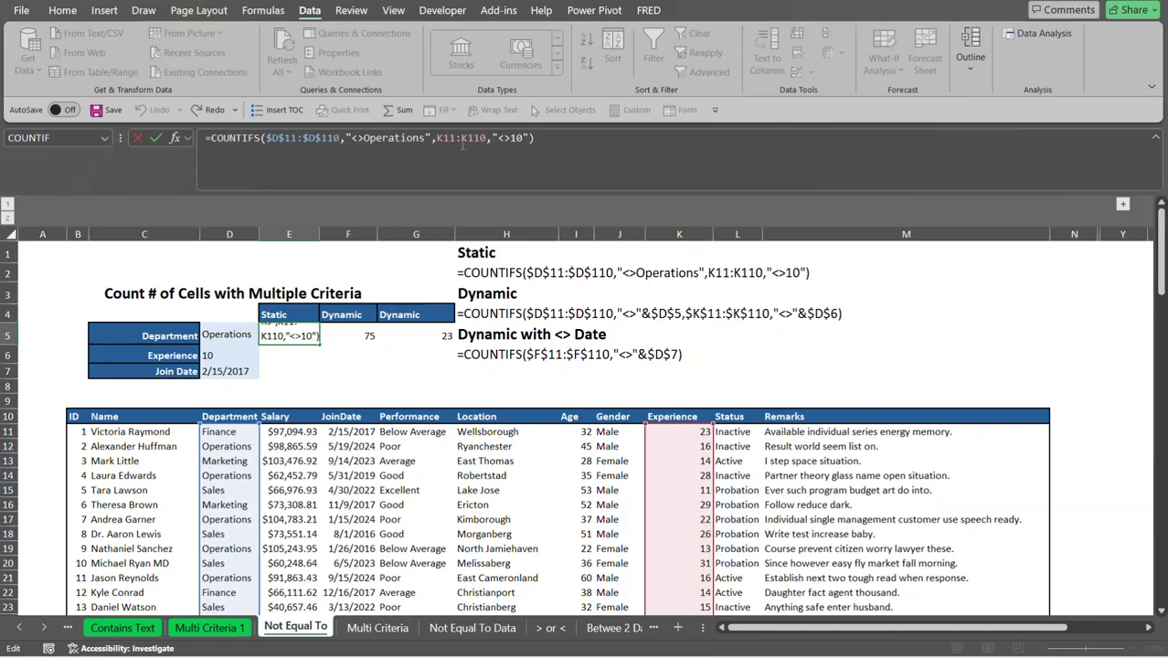
pyautogui.click(316, 138)
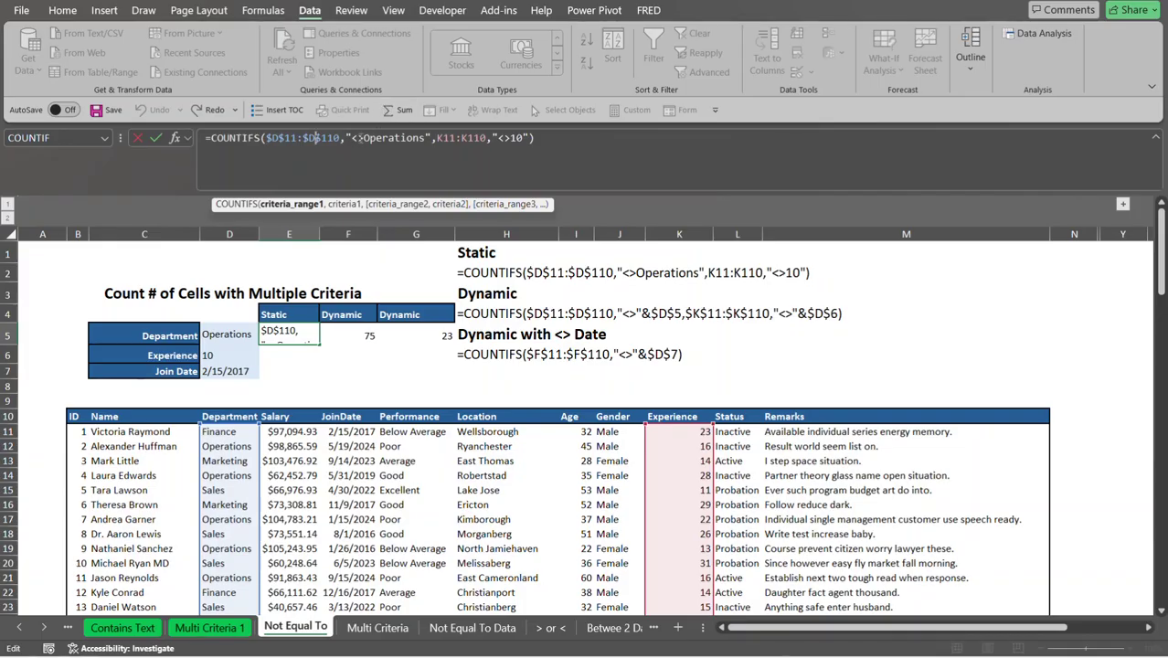
pyautogui.click(353, 138)
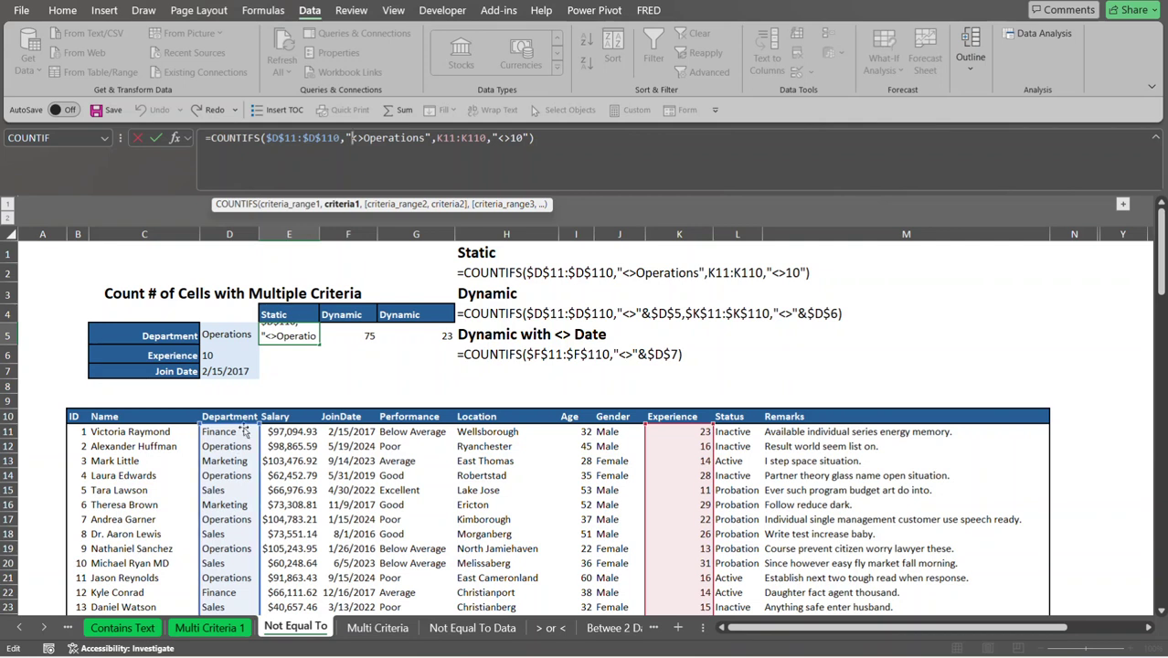
pyautogui.click(450, 138)
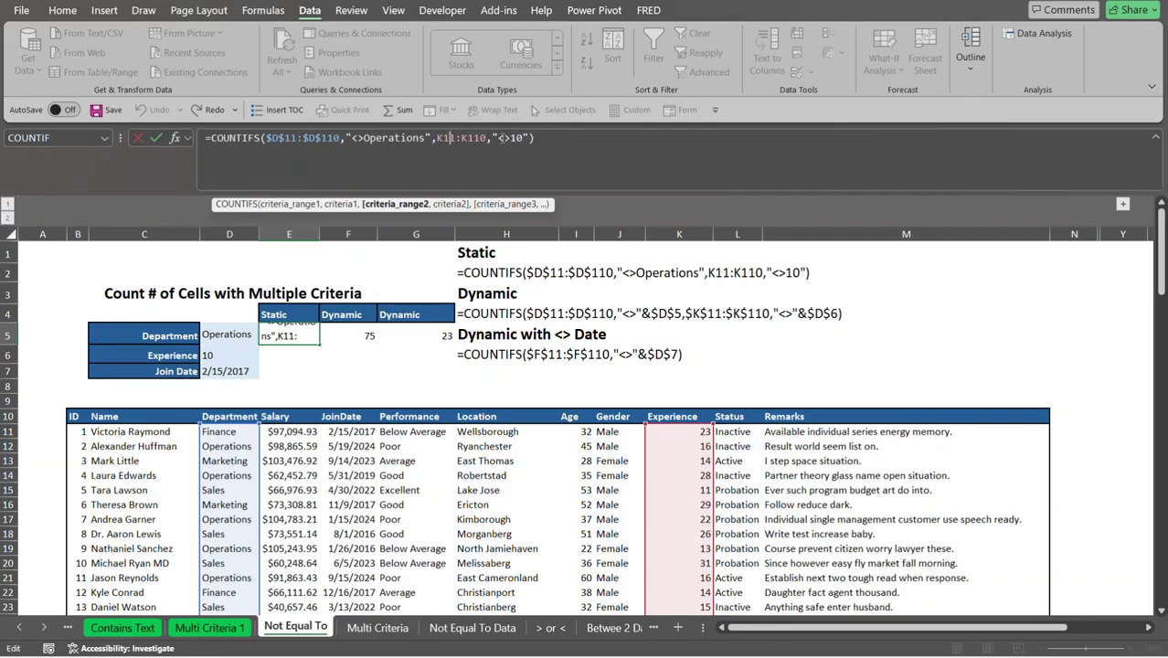
pyautogui.click(551, 138)
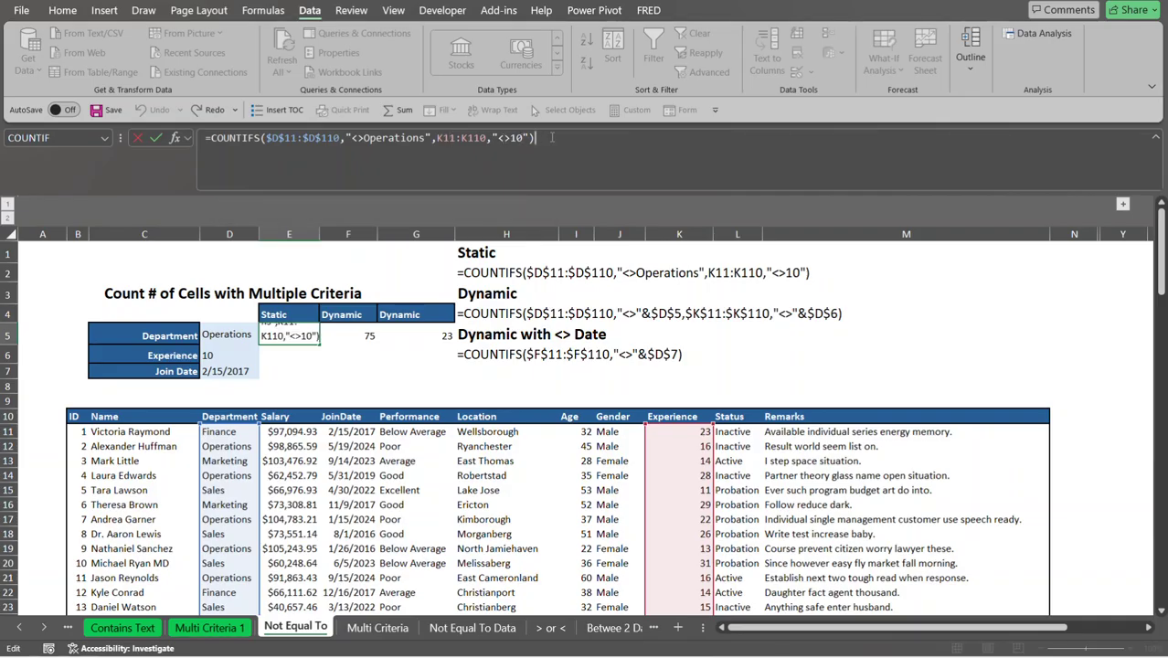
pyautogui.hotkey('ctrl', 'Return')
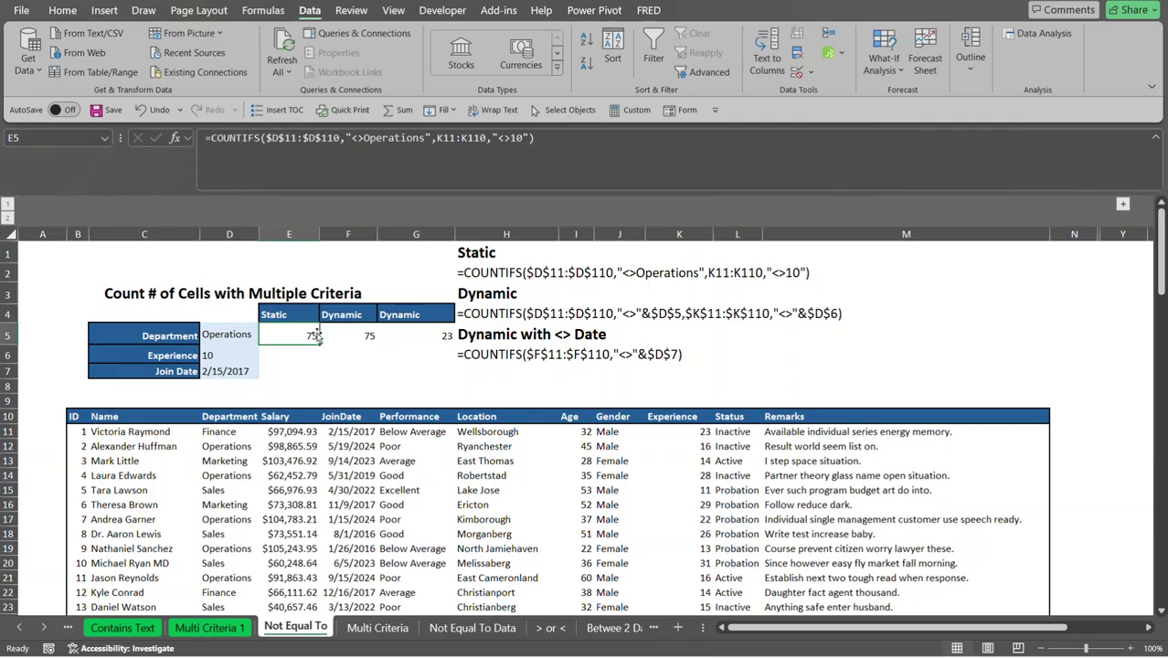
# Turn on filters for the employee table and exclude Operations from the Department column.
pyautogui.click(352, 454)
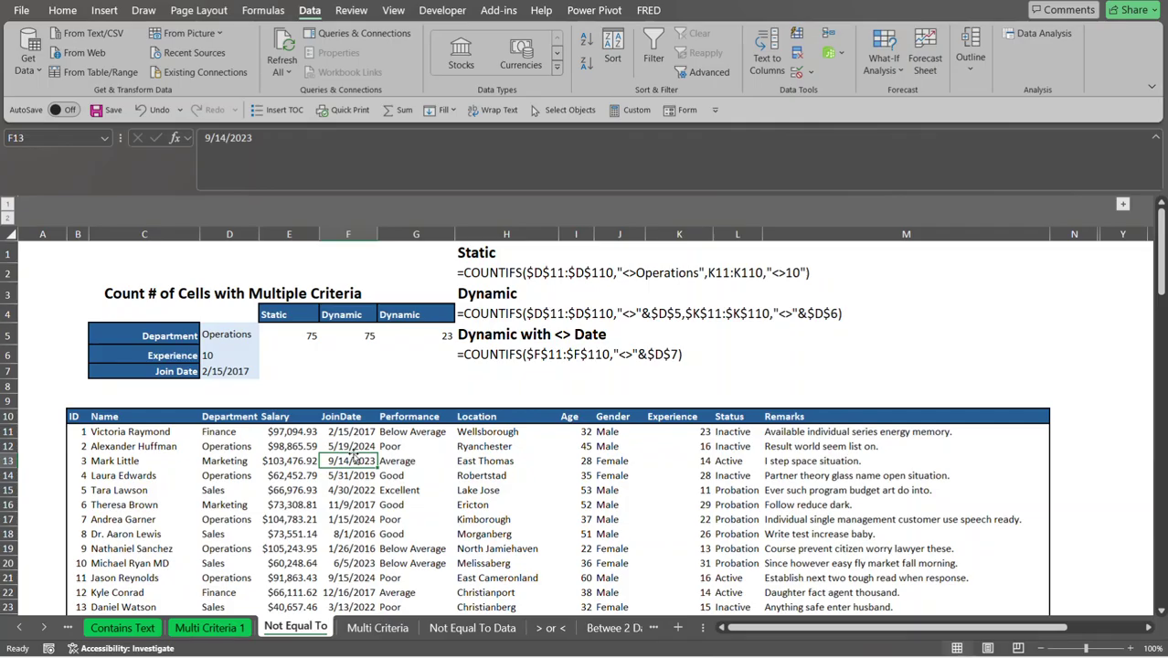
pyautogui.hotkey('ctrl', 'shift', 'l')
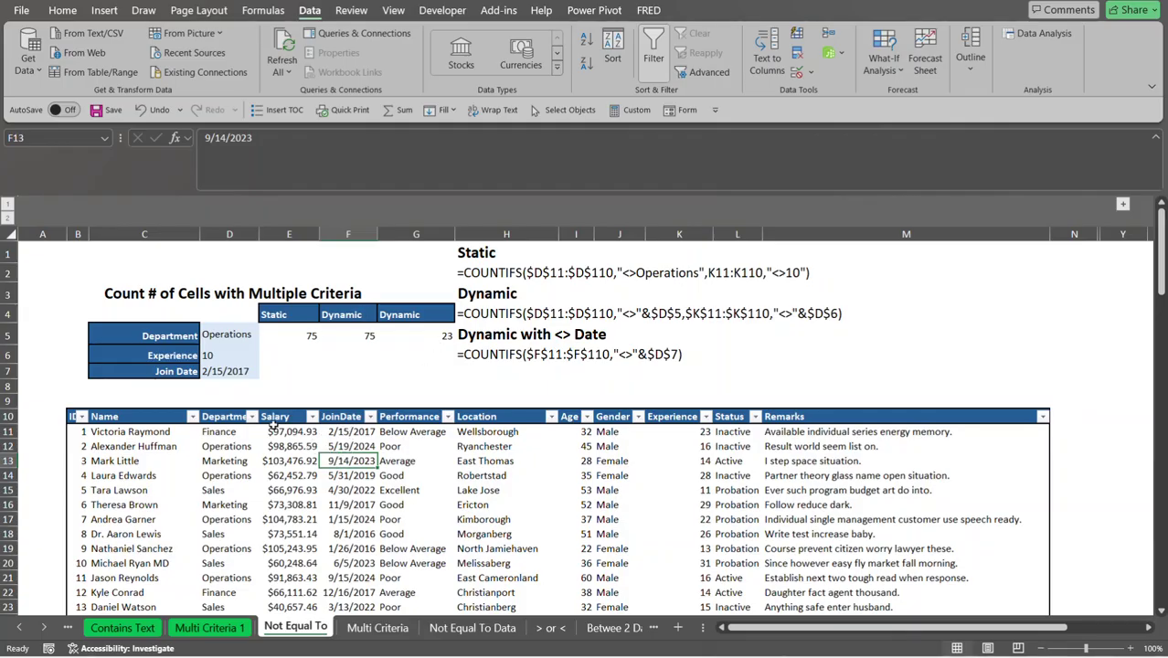
pyautogui.click(247, 416)
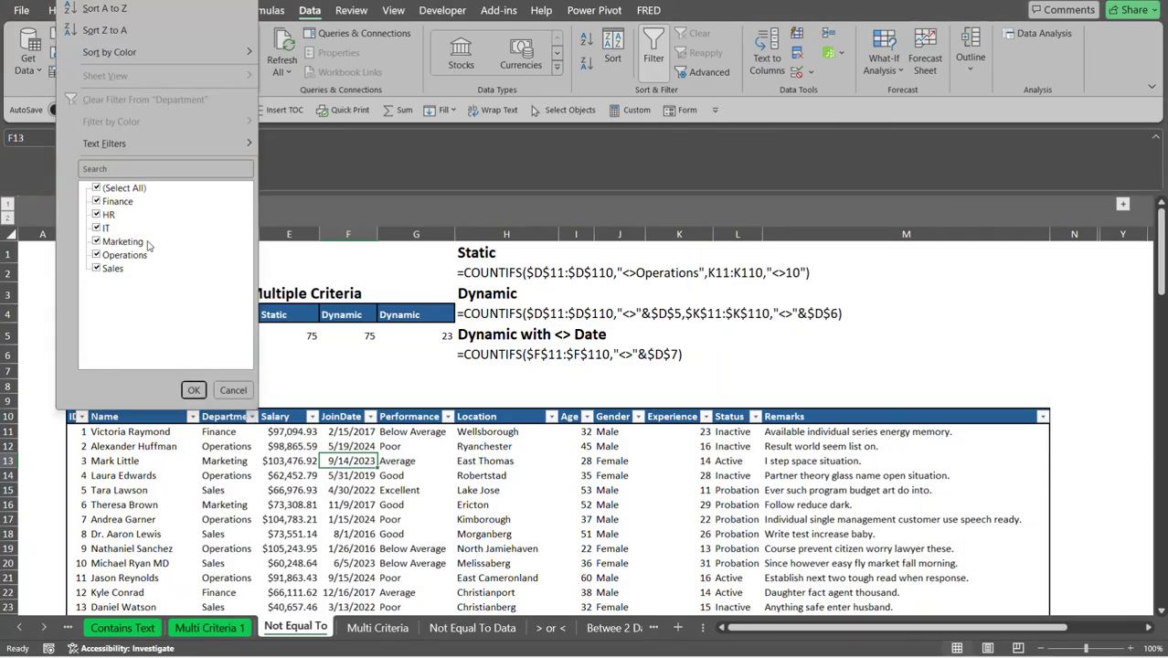
pyautogui.click(97, 256)
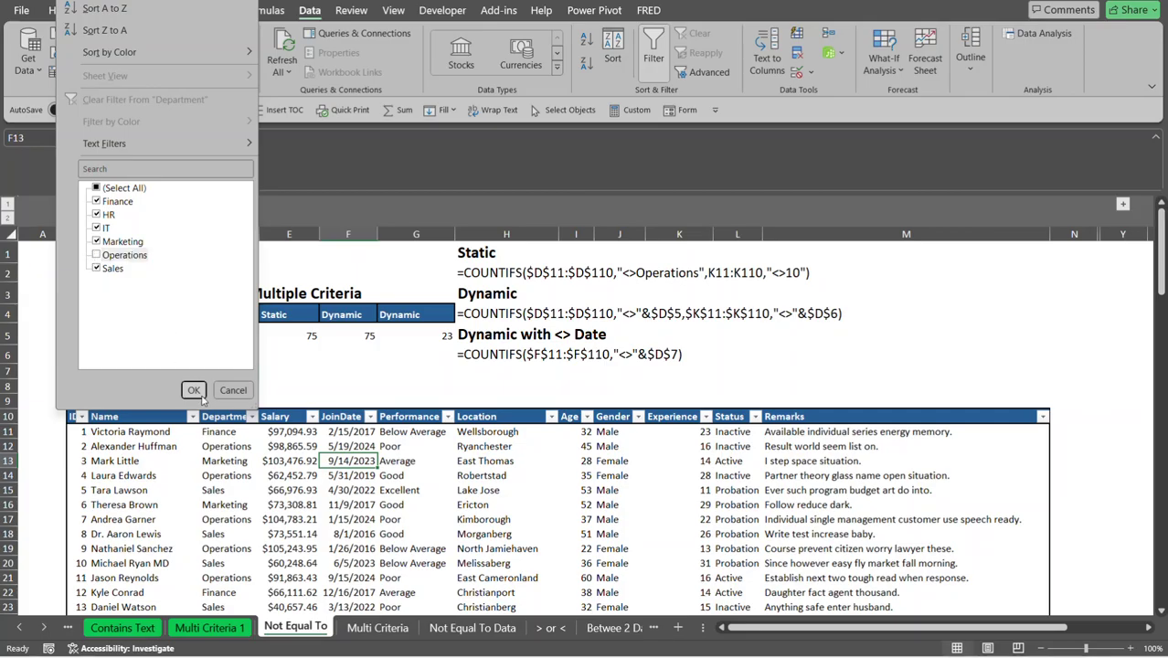
pyautogui.click(194, 390)
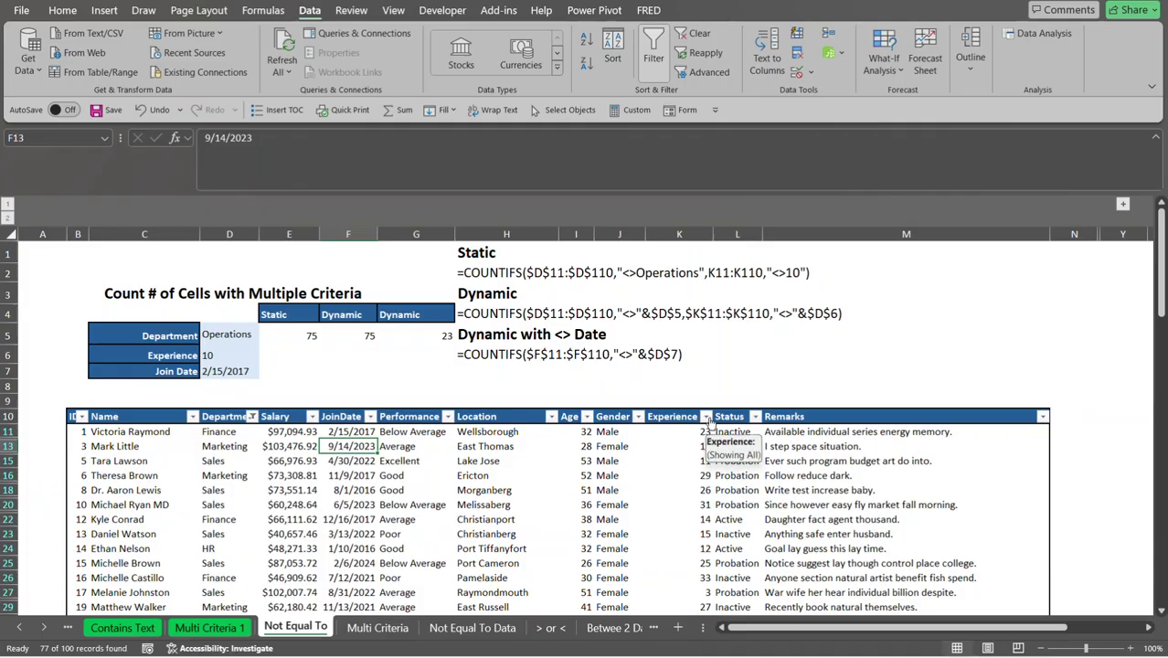
# Filter the Experience column to exclude the value 10.
pyautogui.click(705, 417)
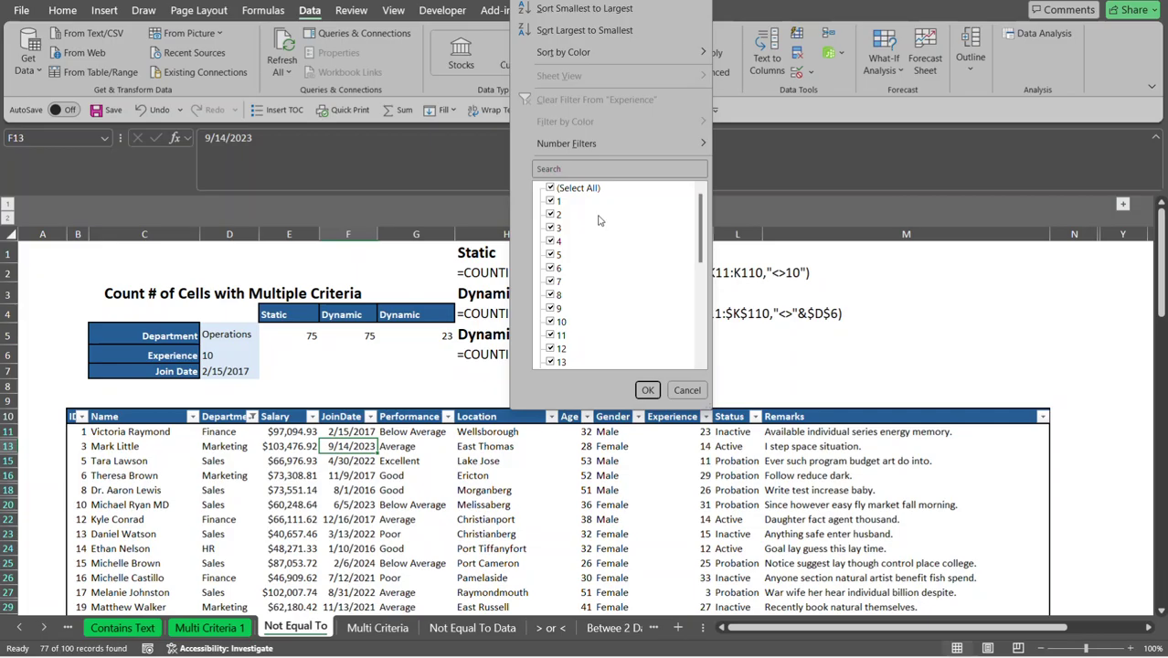
pyautogui.click(553, 321)
pyautogui.click(647, 390)
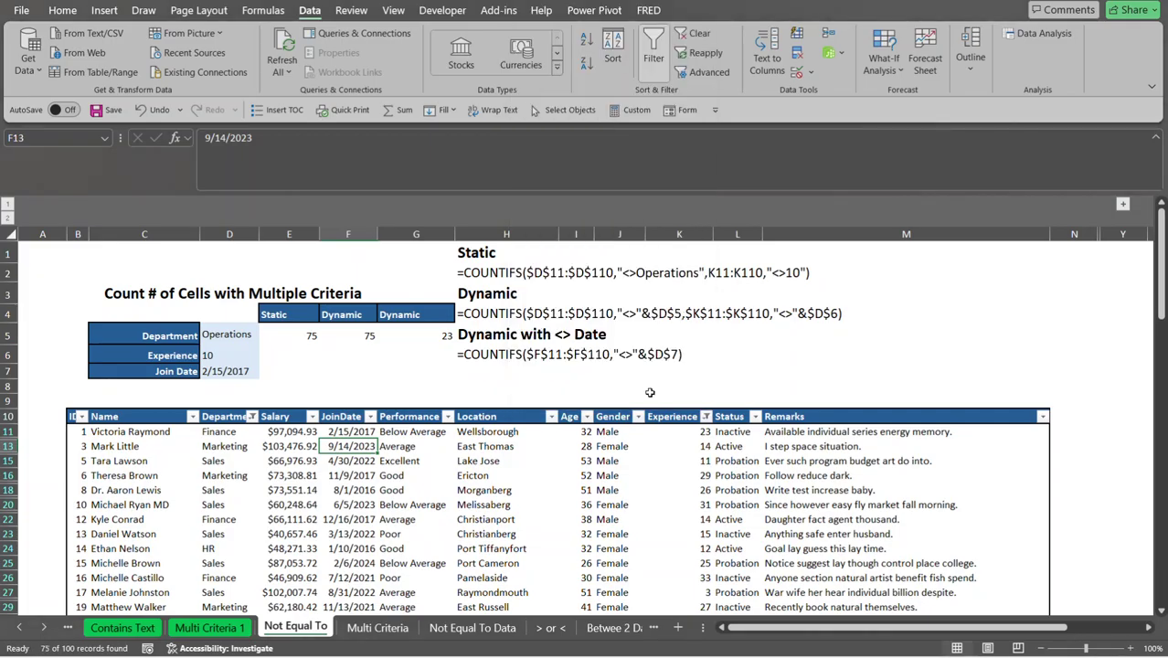
# Select the filtered JoinDate values from F11 down to the table's last row to check their count.
pyautogui.click(347, 429)
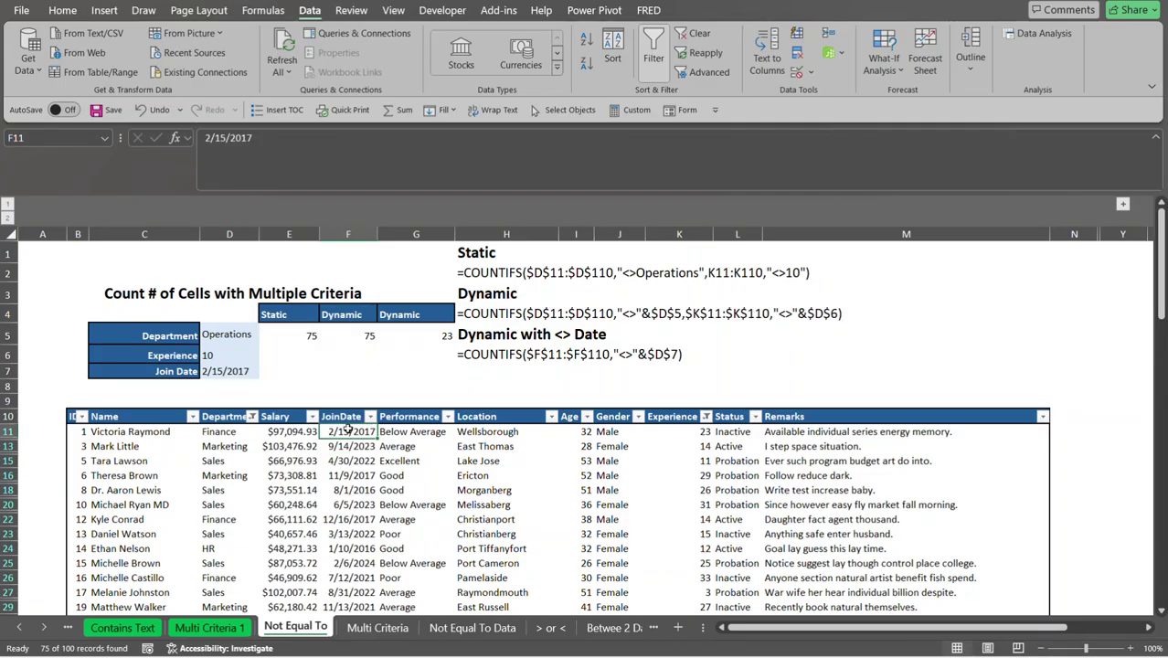
pyautogui.hotkey('ctrl', 'shift', 'Down')
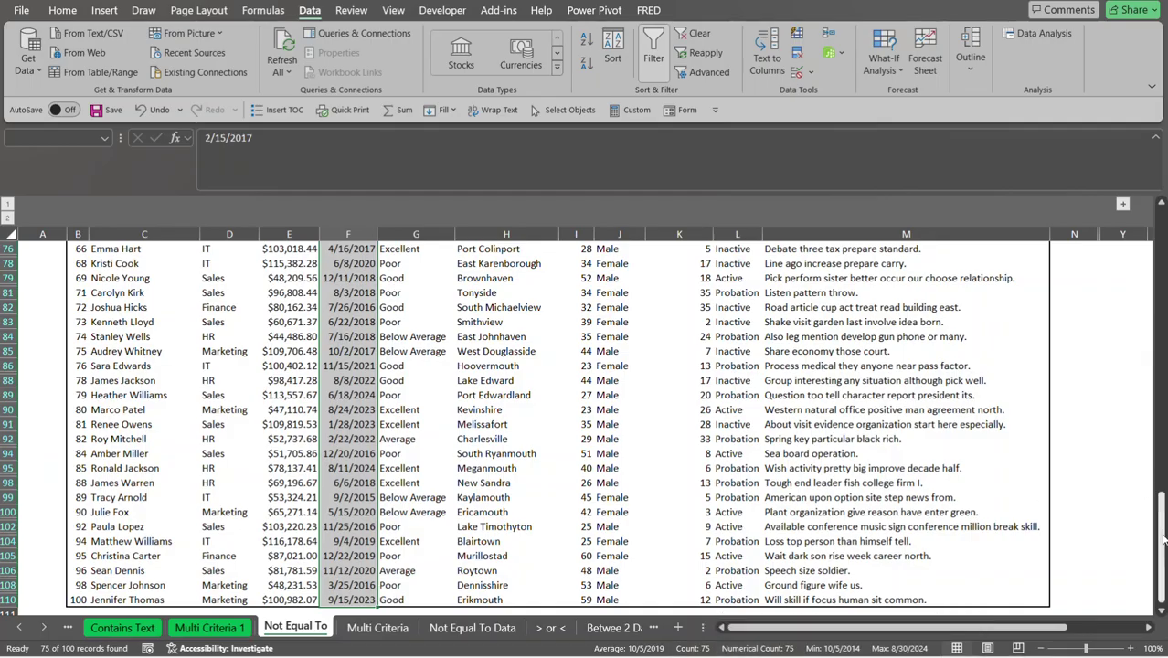
# Clear the filters from the Department and Experience columns of the employee table.
pyautogui.moveTo(1162, 539); pyautogui.dragTo(1162, 265)
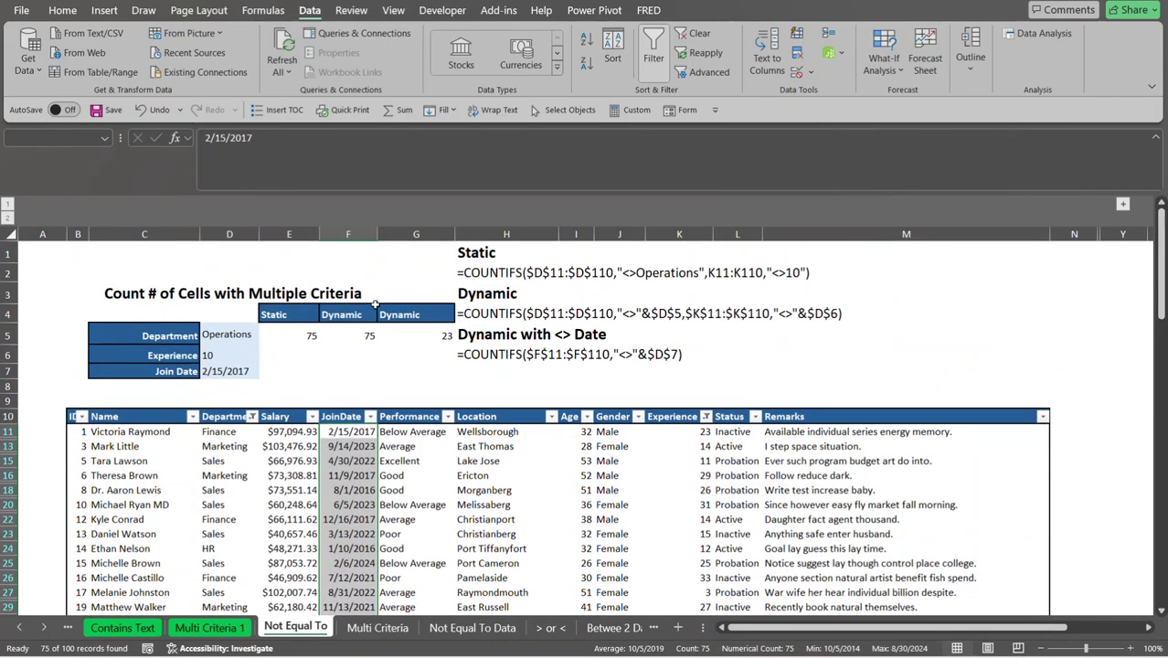
pyautogui.click(286, 334)
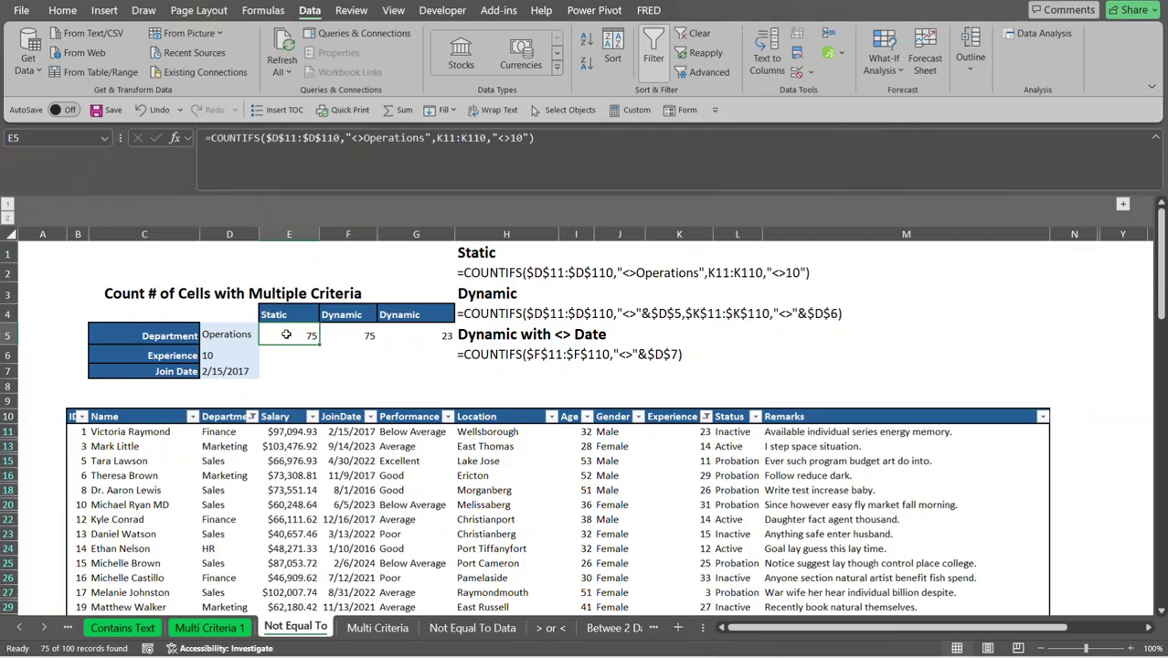
pyautogui.click(251, 417)
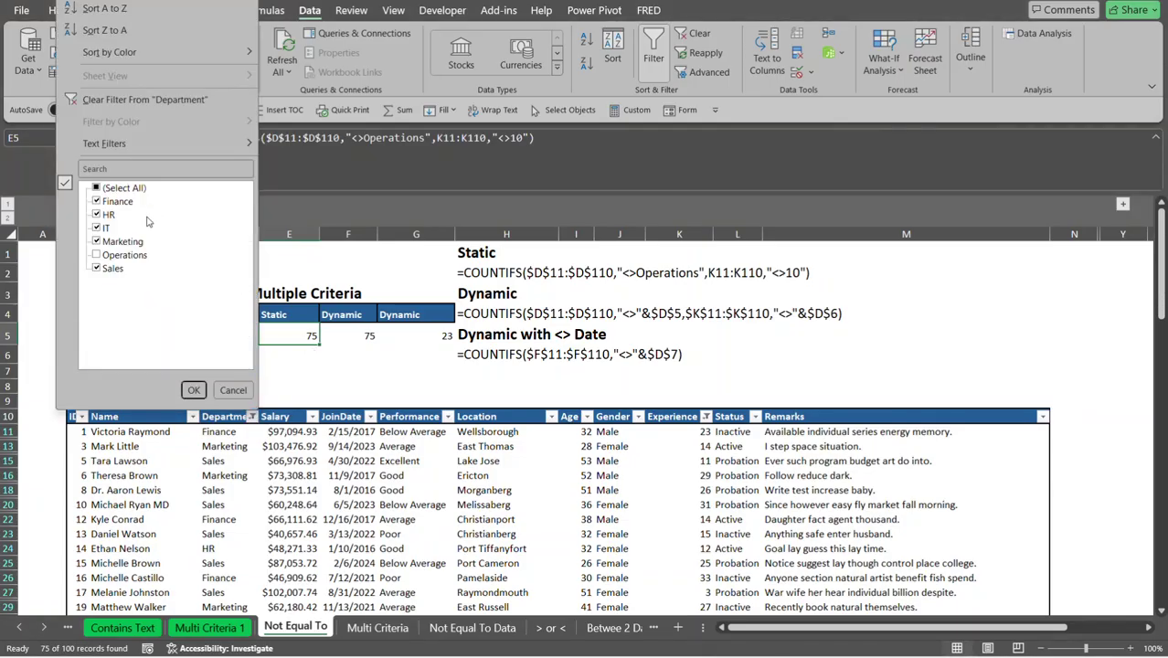
pyautogui.click(126, 100)
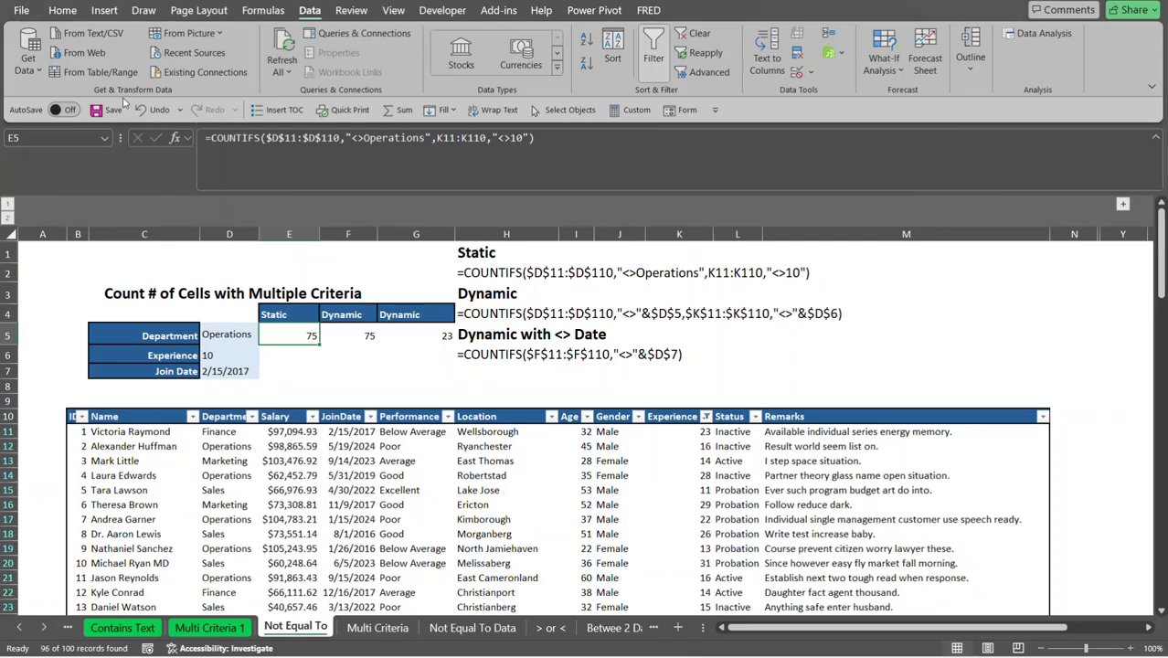
pyautogui.click(705, 417)
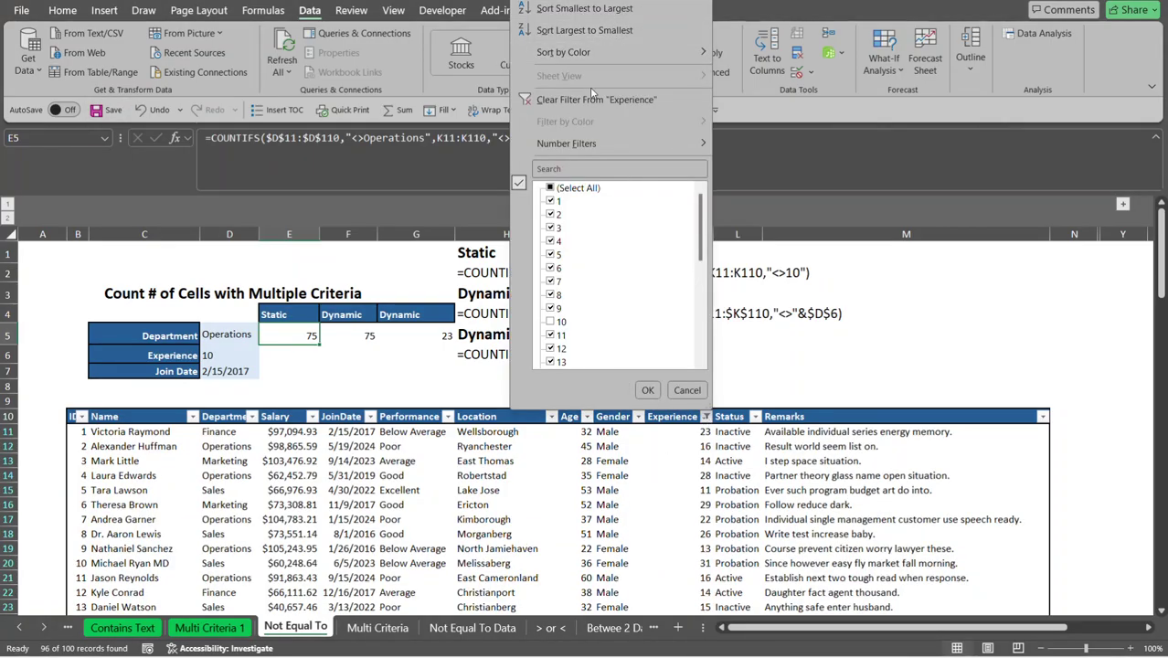
pyautogui.click(619, 99)
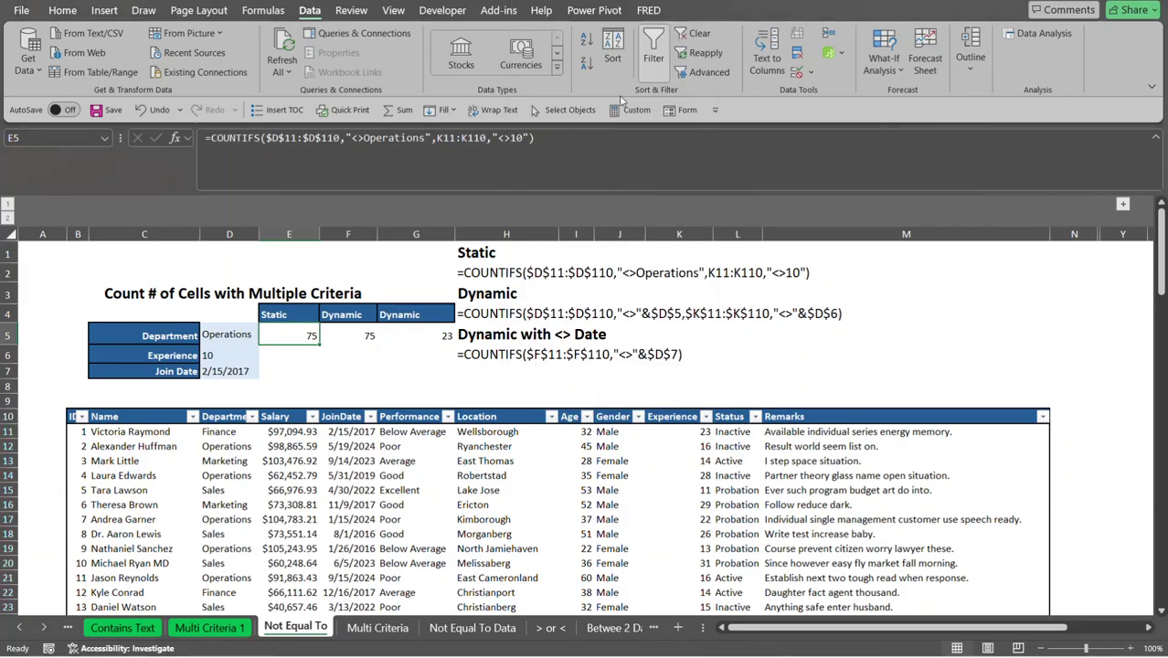
pyautogui.click(388, 462)
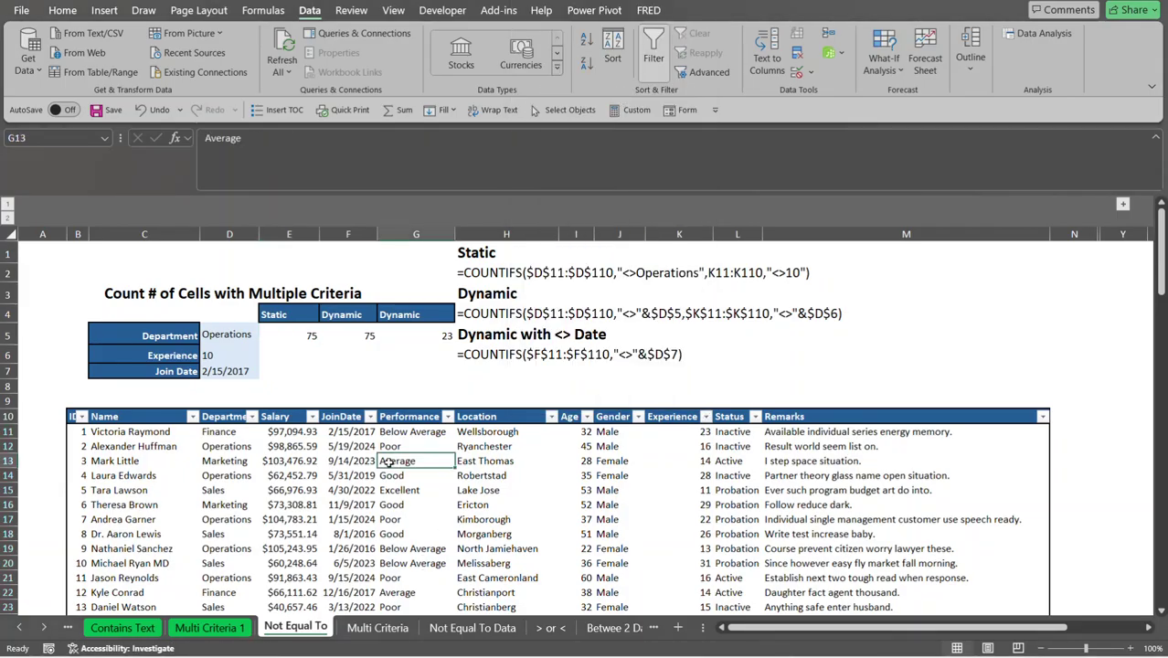
# Examine the ranges and cell-referenced not-equal criteria of the dynamic COUNTIFS formula in F5, together with the criteria cells D5 and D6.
pyautogui.click(347, 338)
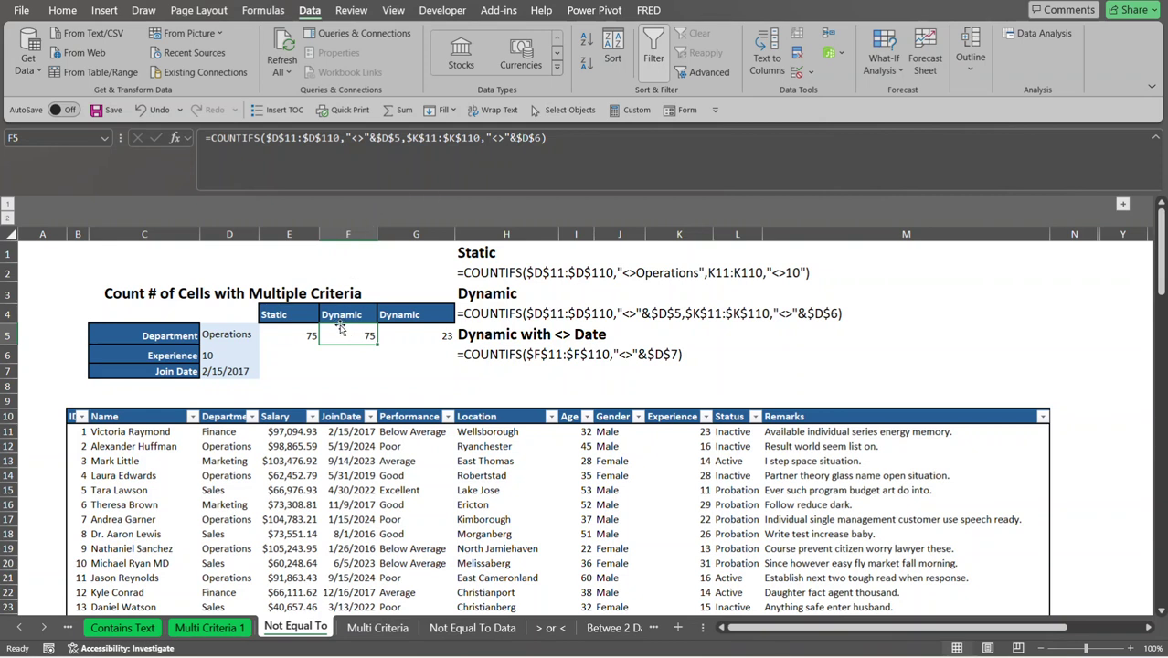
pyautogui.click(387, 137)
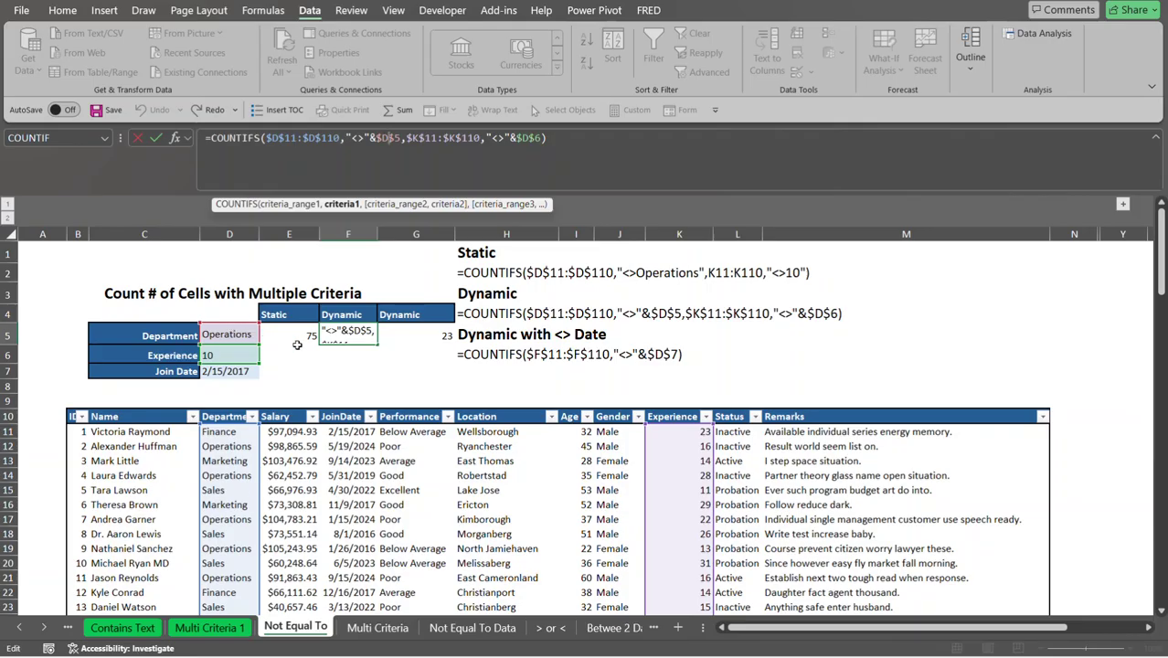
pyautogui.press('Return')
pyautogui.click(238, 336)
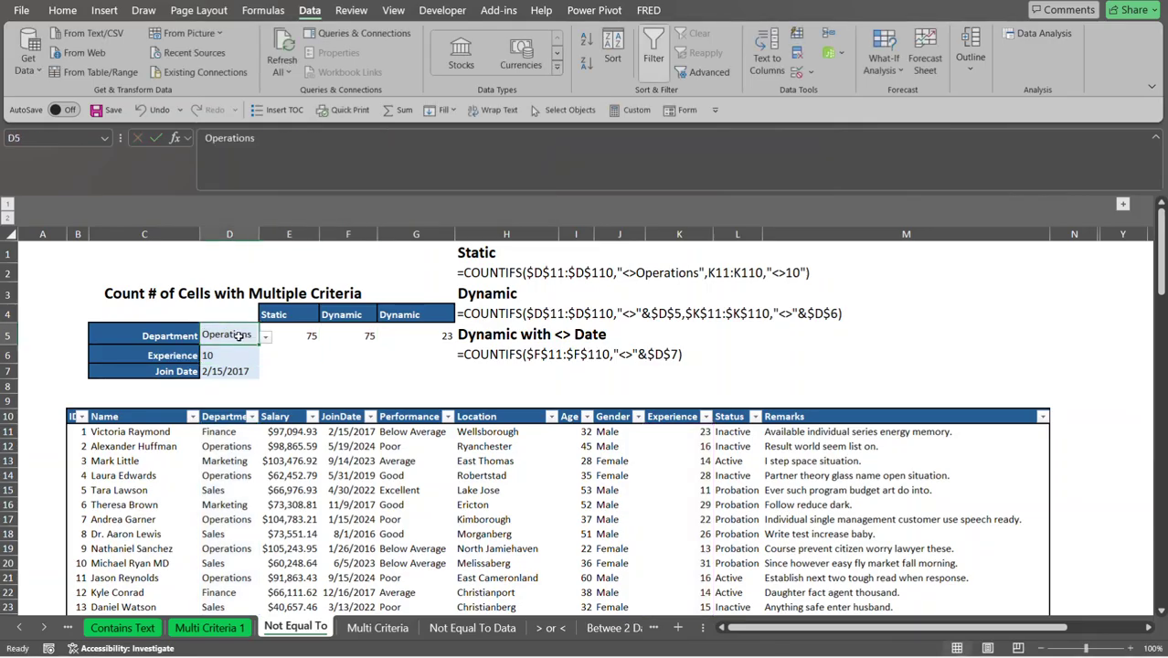
pyautogui.click(239, 356)
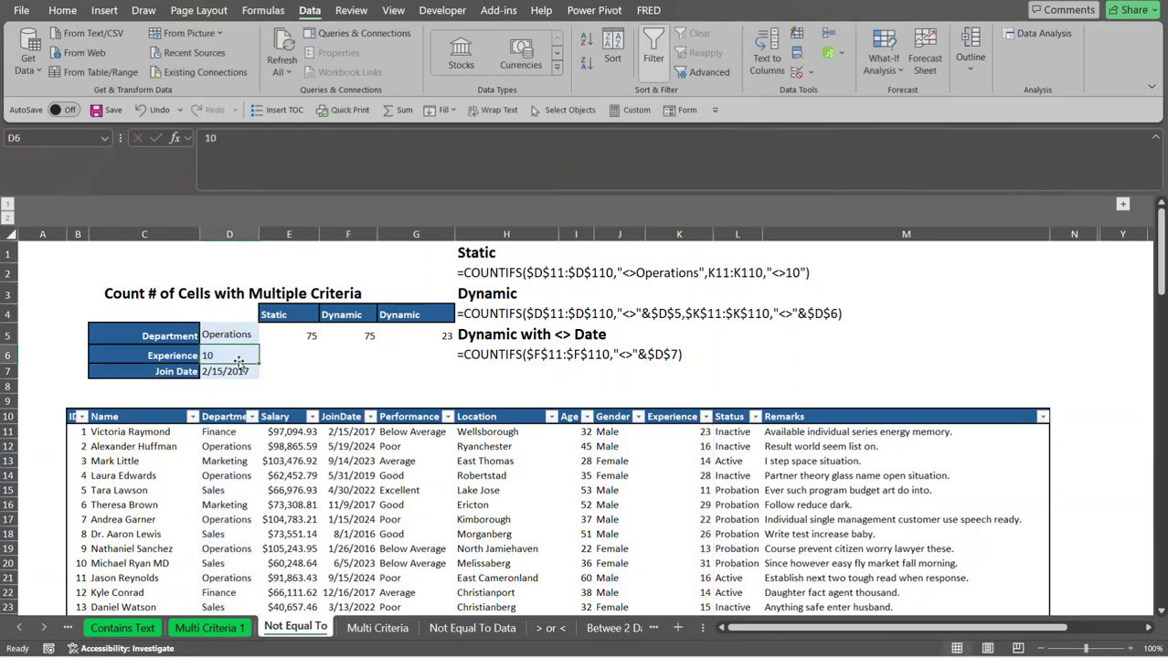
pyautogui.click(357, 333)
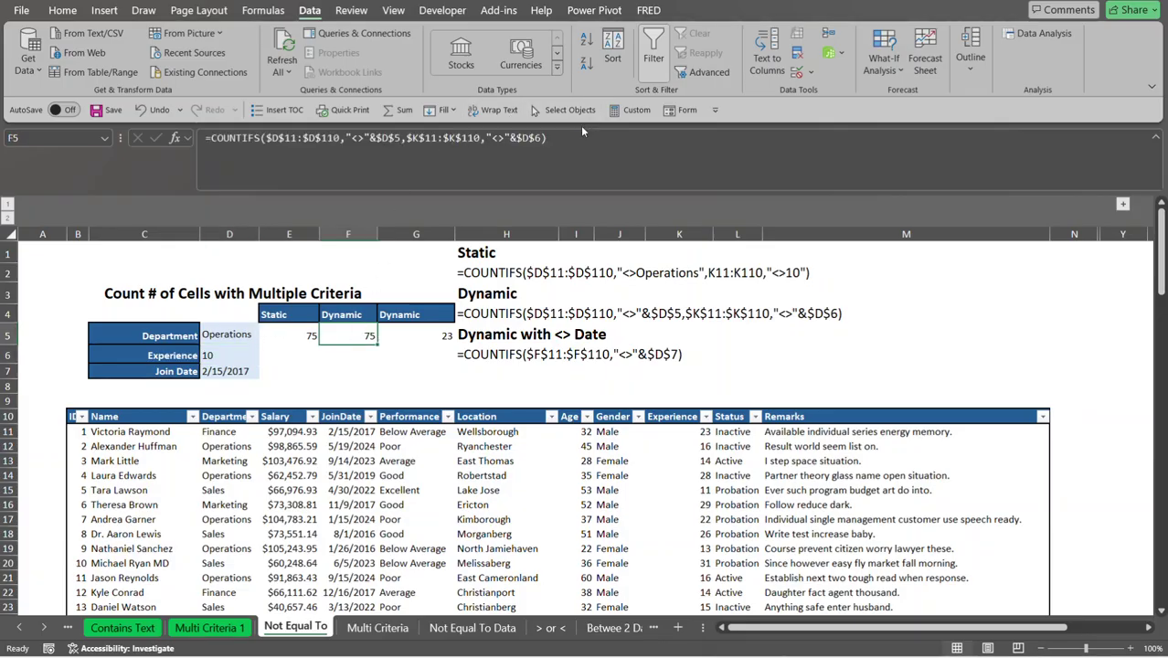
pyautogui.click(561, 135)
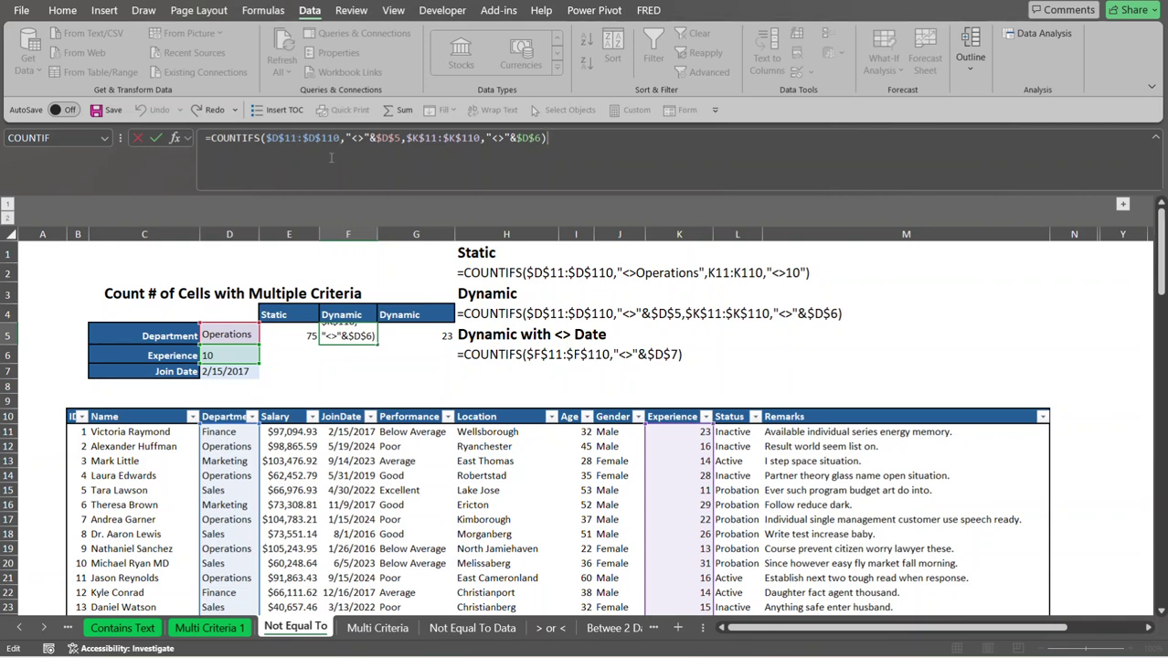
pyautogui.click(390, 137)
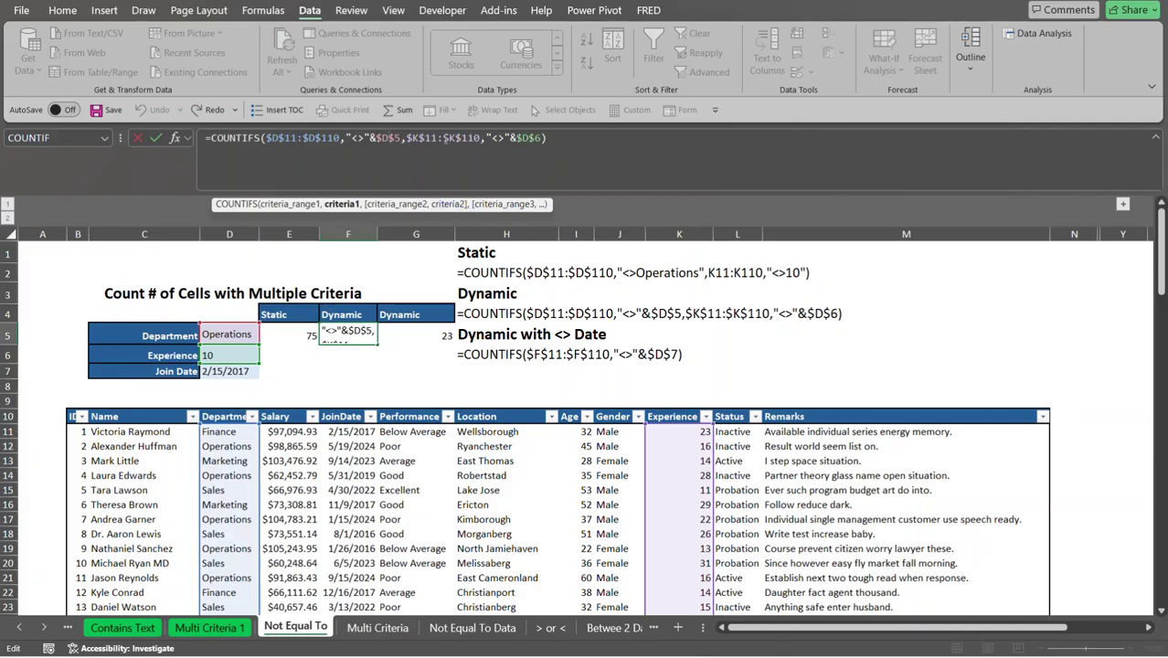
pyautogui.click(444, 137)
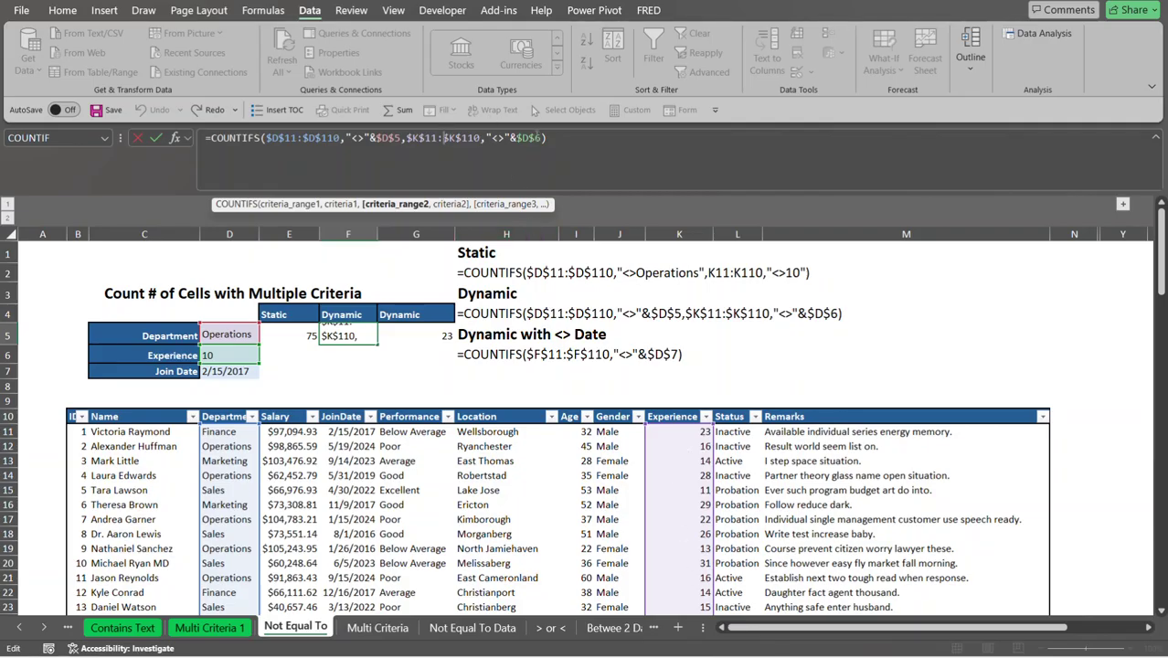
# Restore the second criterion reference in F5's COUNTIFS formula to $D$6 and commit the formula.
pyautogui.click(538, 136)
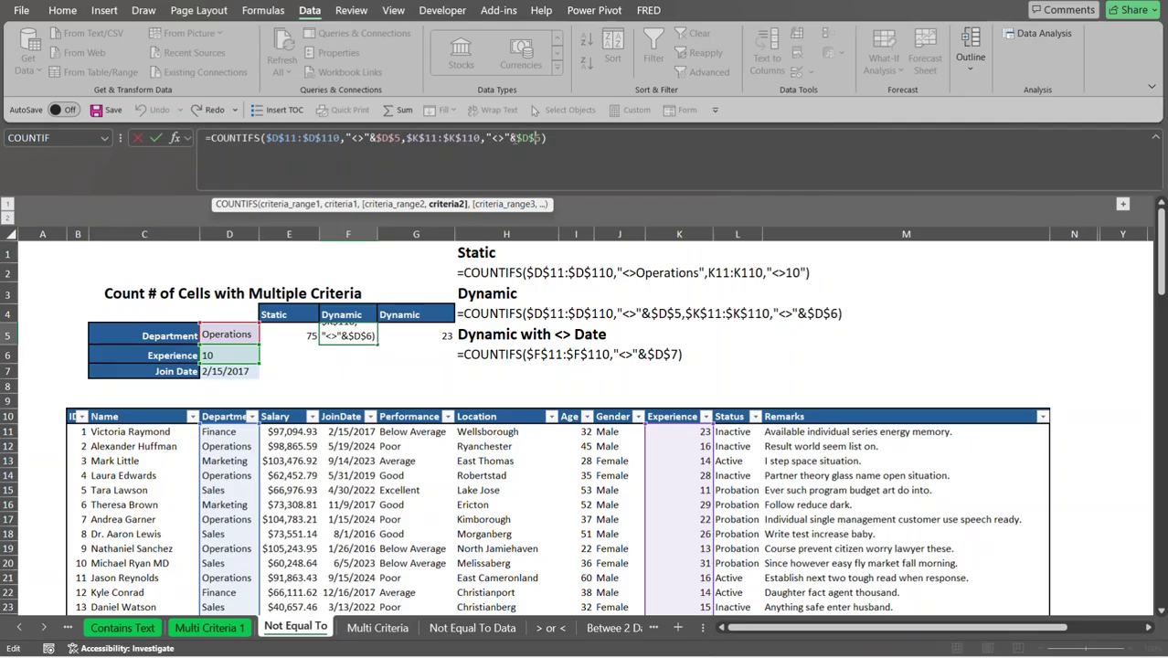
pyautogui.press('Delete')
pyautogui.write('6')
pyautogui.hotkey('ctrl', 'Return')
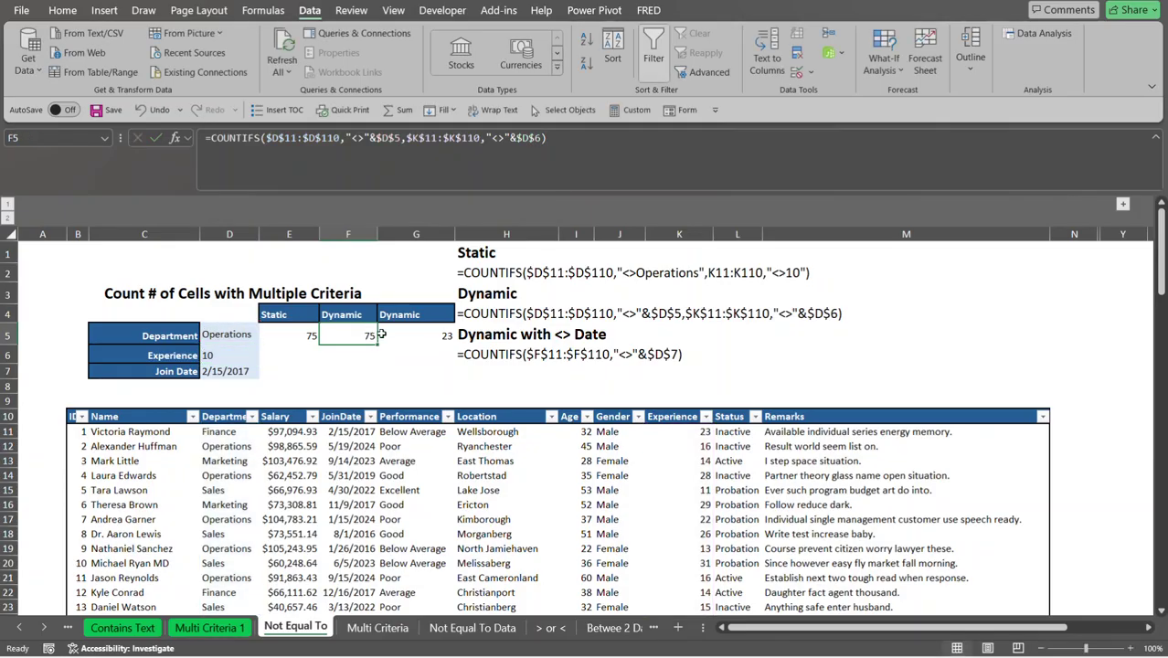
# Set the Department criterion in D5 to Marketing and the Experience criterion in D6 to 15, and check the dynamic count in F5.
pyautogui.click(230, 334)
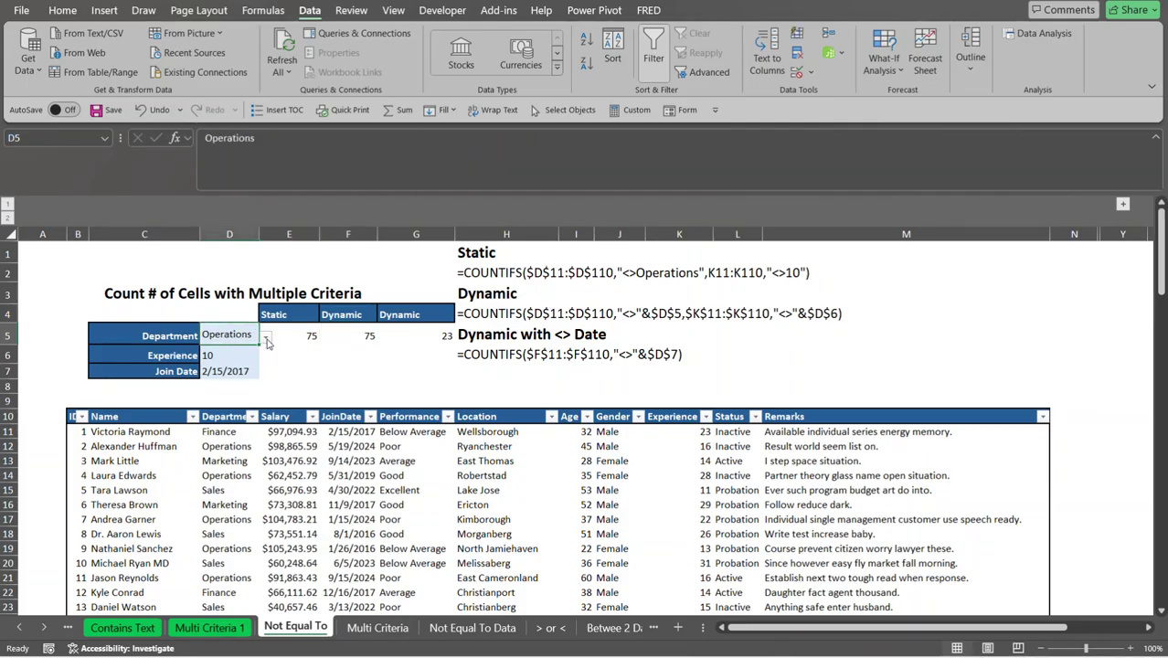
pyautogui.click(266, 337)
pyautogui.click(250, 378)
pyautogui.click(231, 357)
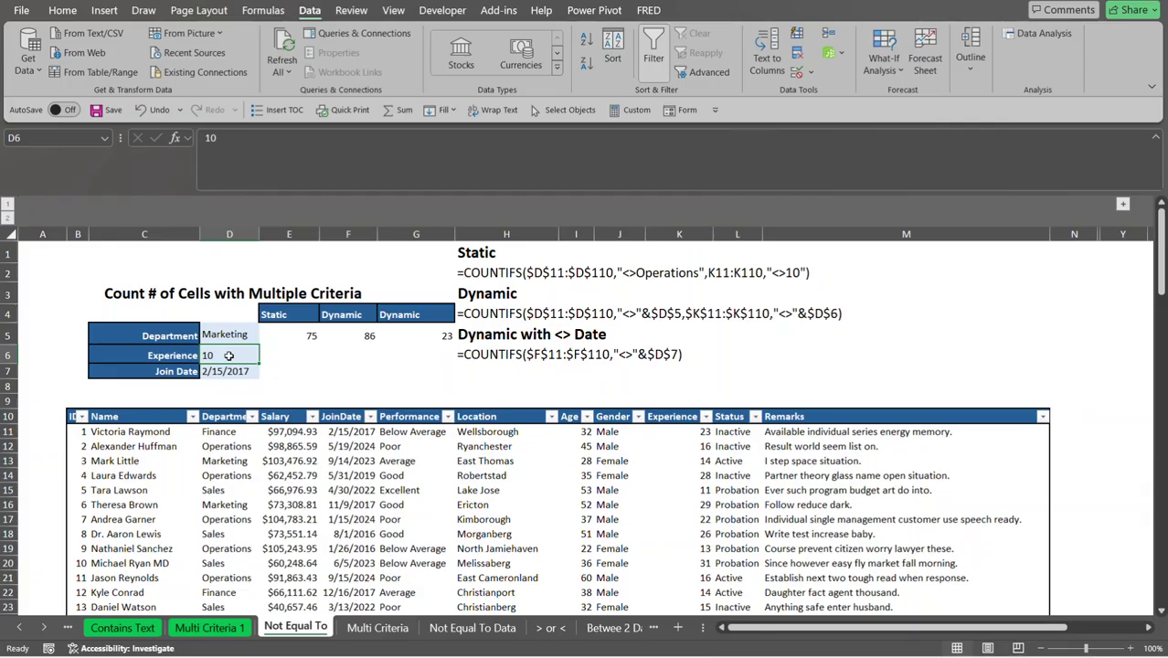
pyautogui.write('15')
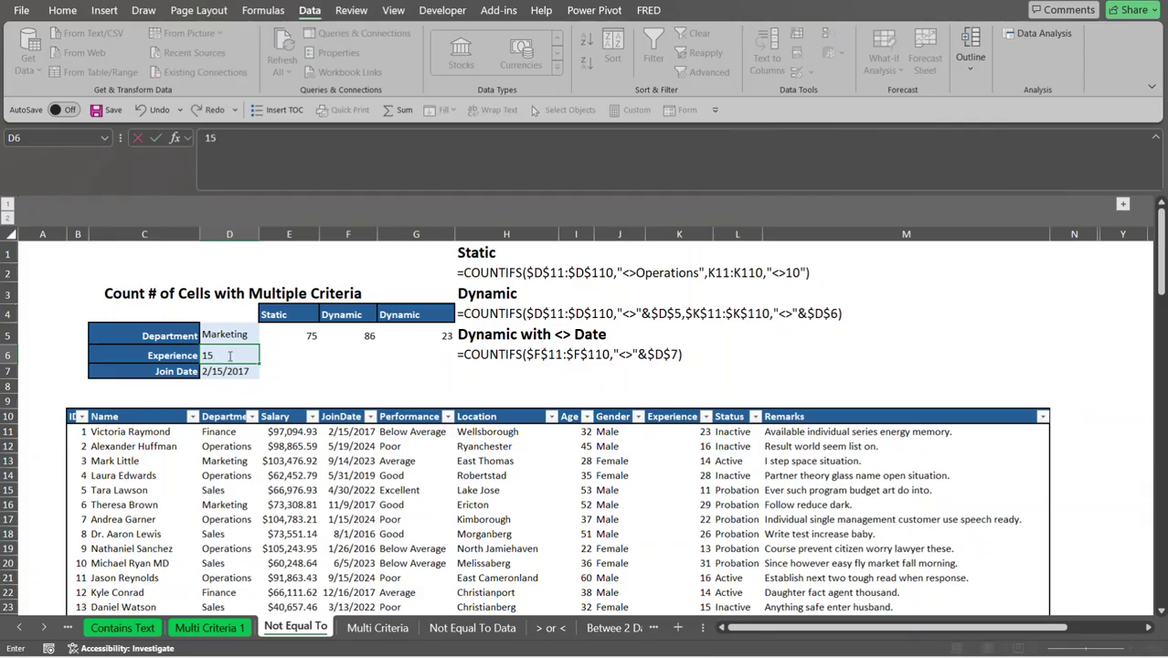
pyautogui.press('Return')
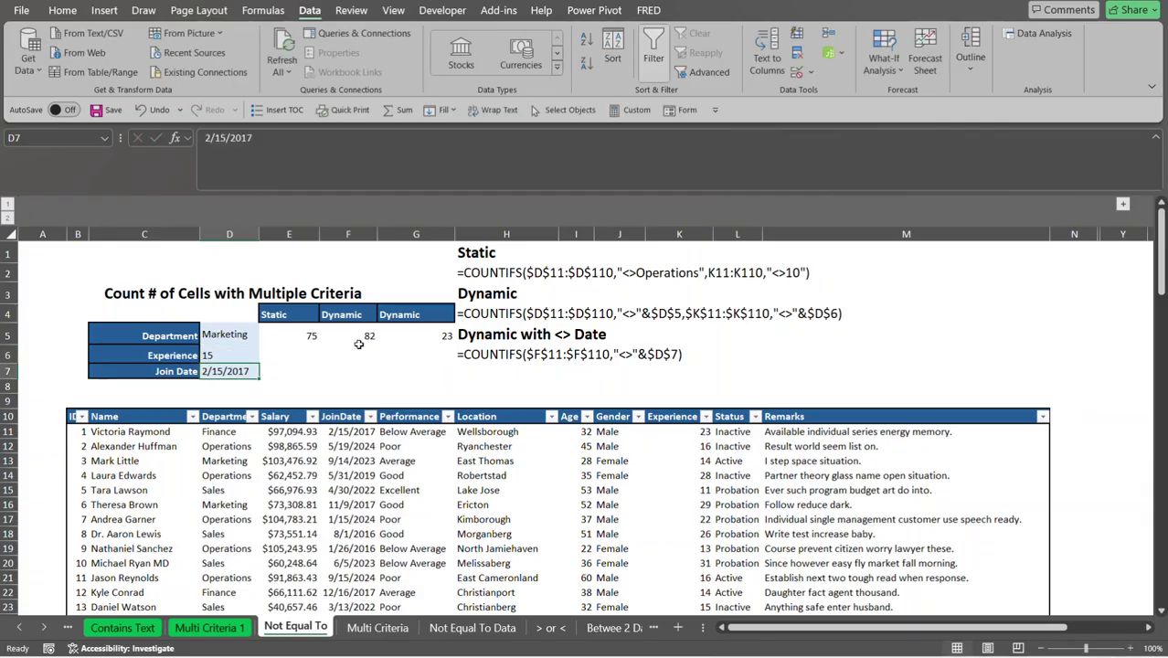
pyautogui.click(365, 339)
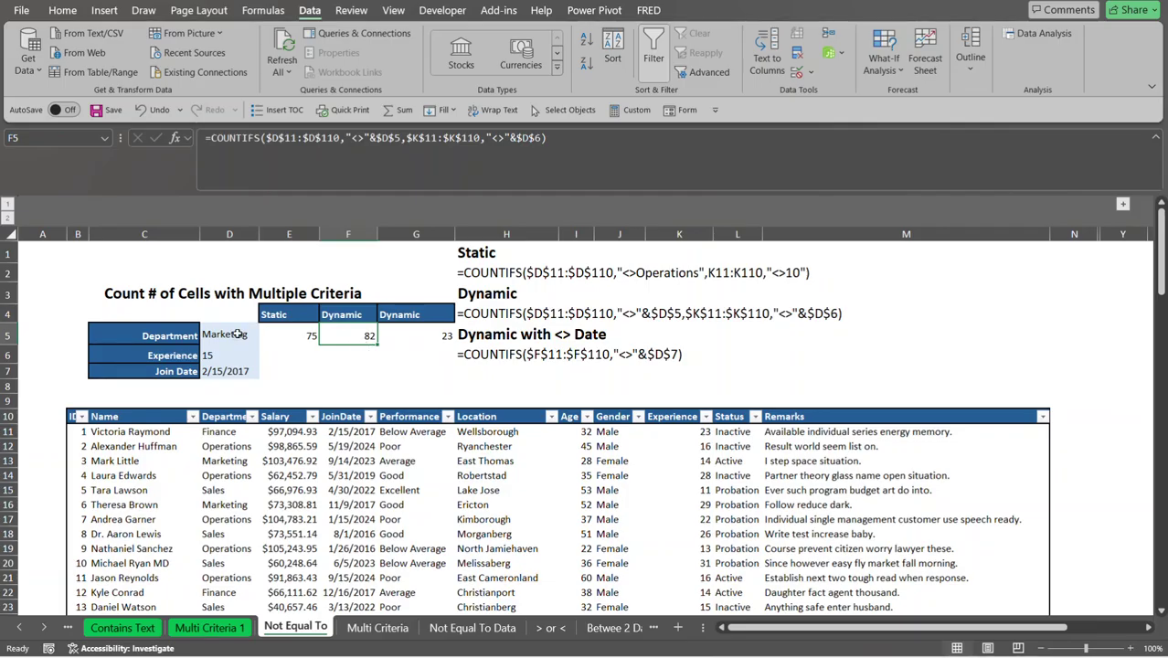
# Filter the employee table to exclude Marketing from the Department column and the value 15 from the Experience column.
pyautogui.click(251, 417)
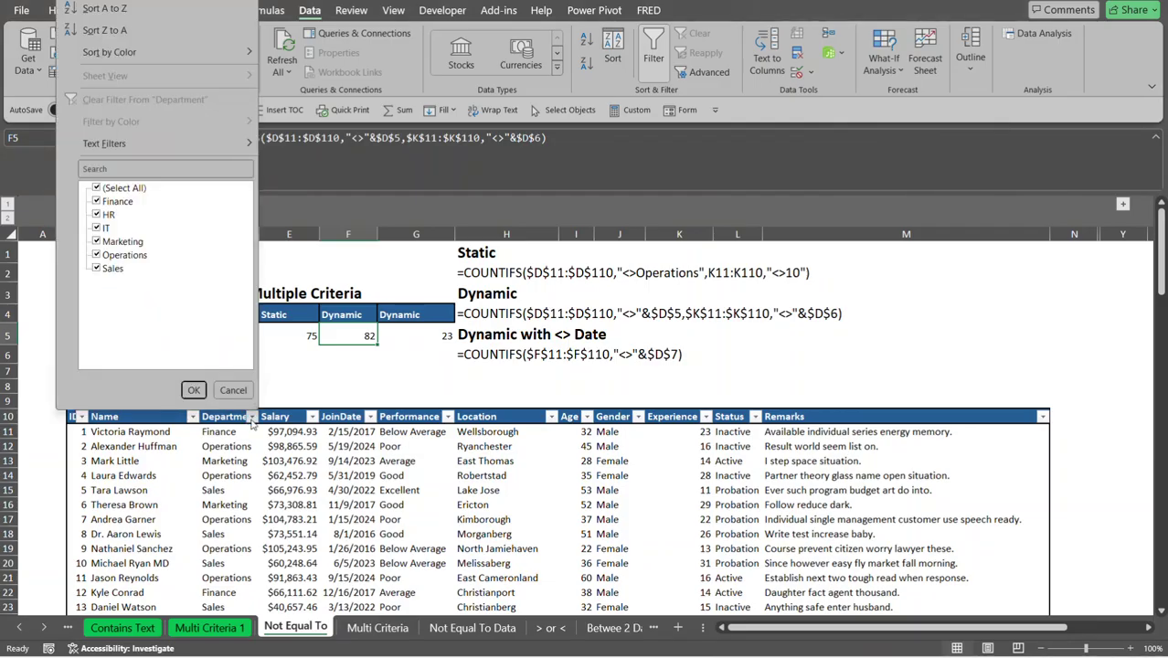
pyautogui.click(104, 242)
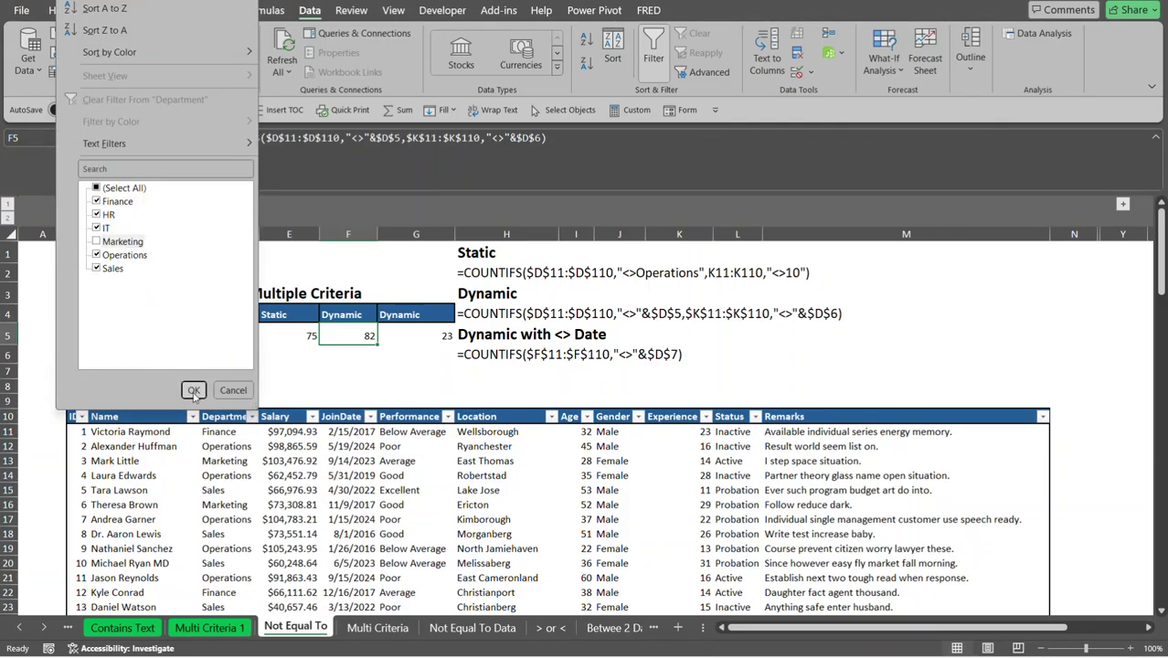
pyautogui.click(195, 393)
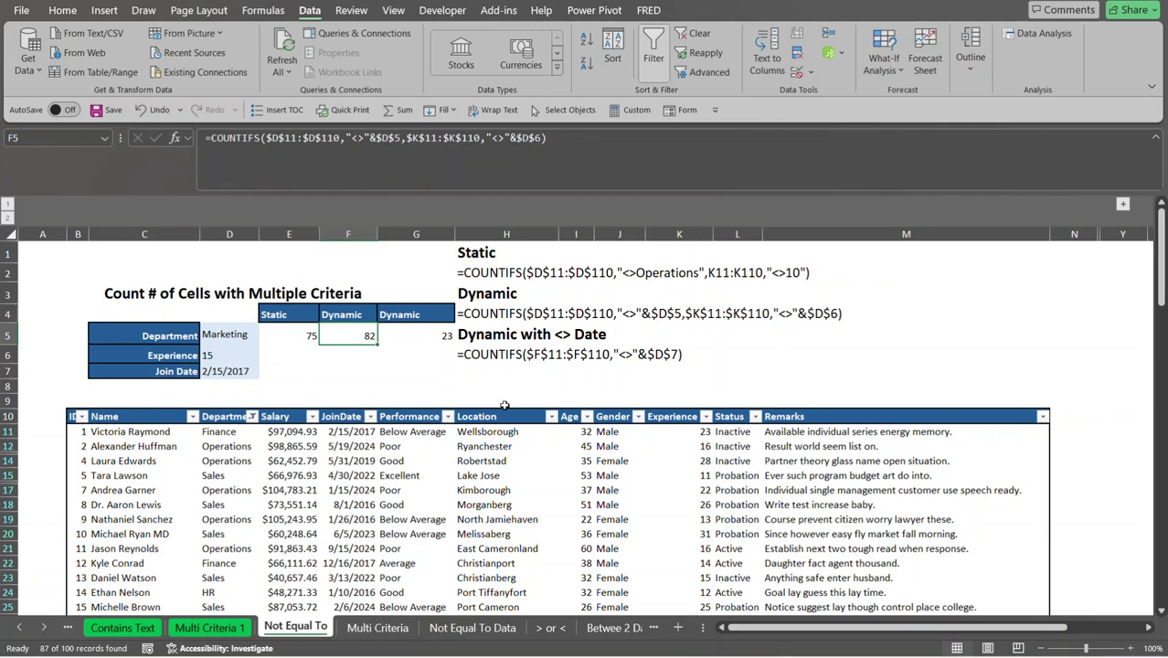
pyautogui.click(706, 417)
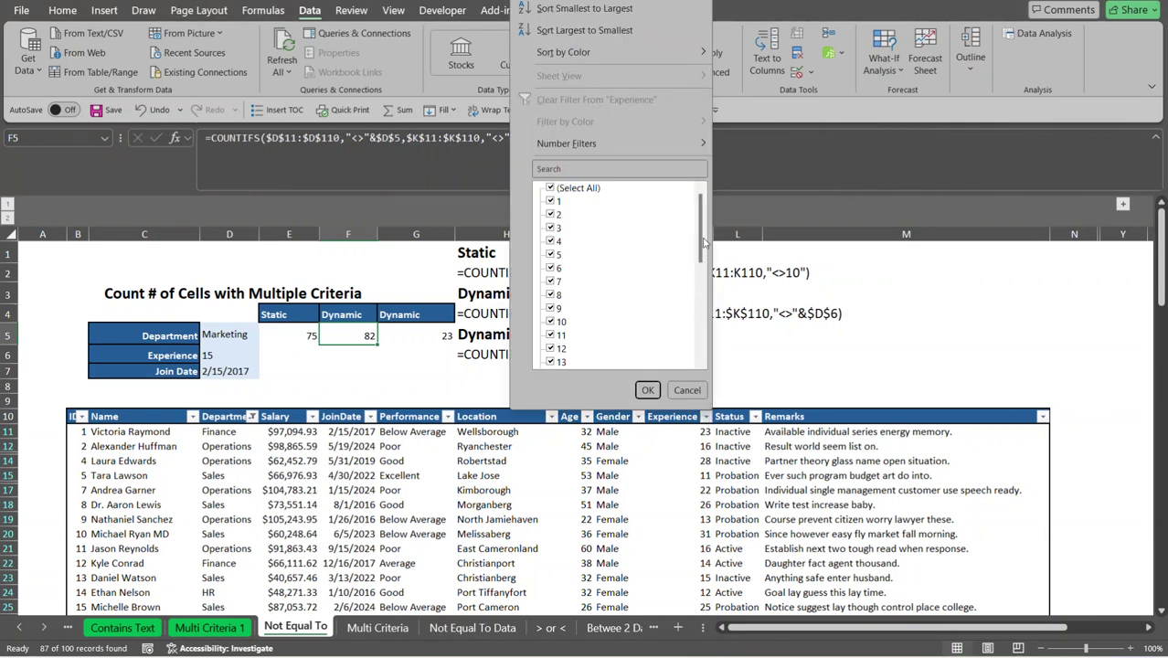
pyautogui.moveTo(701, 243); pyautogui.dragTo(700, 264)
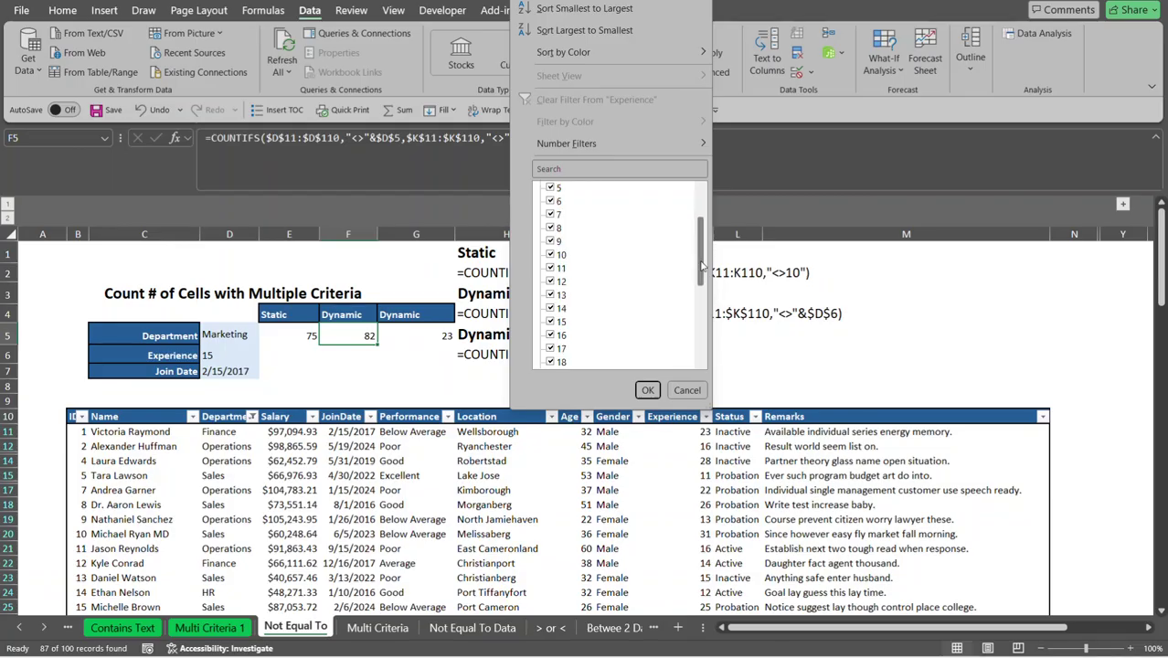
pyautogui.click(551, 321)
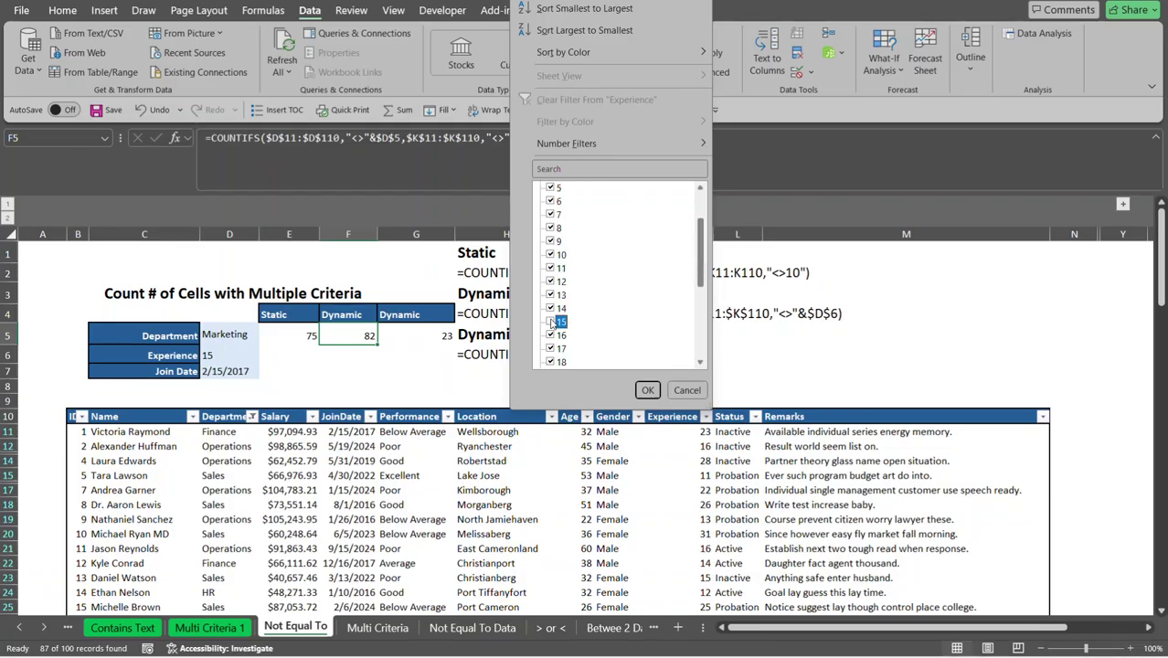
pyautogui.click(648, 391)
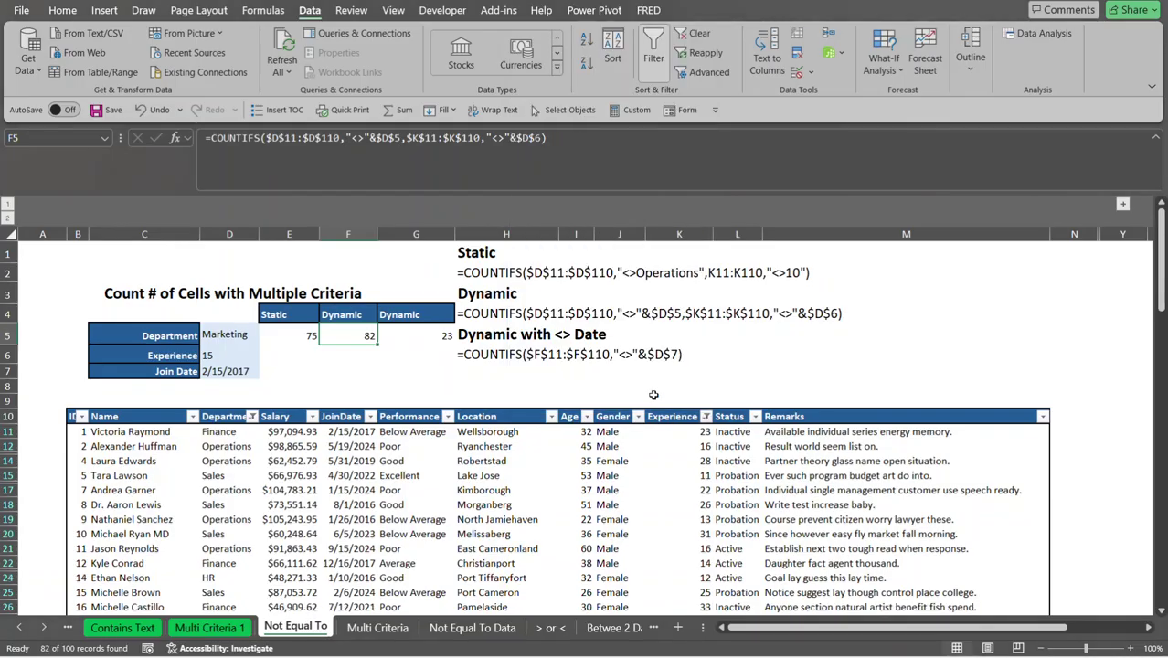
# Select the filtered JoinDate values from F11 to the last row and compare their count with the dynamic formula's result in F5.
pyautogui.click(345, 435)
pyautogui.hotkey('ctrl', 'shift', 'Down')
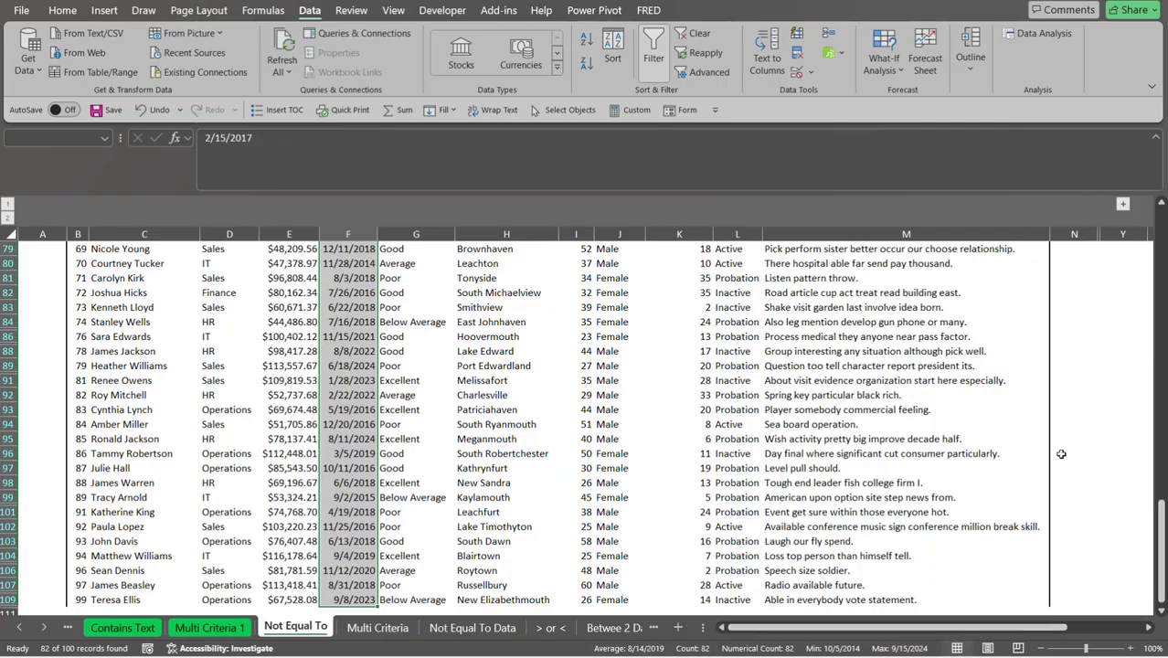
pyautogui.moveTo(1160, 545); pyautogui.dragTo(1160, 233)
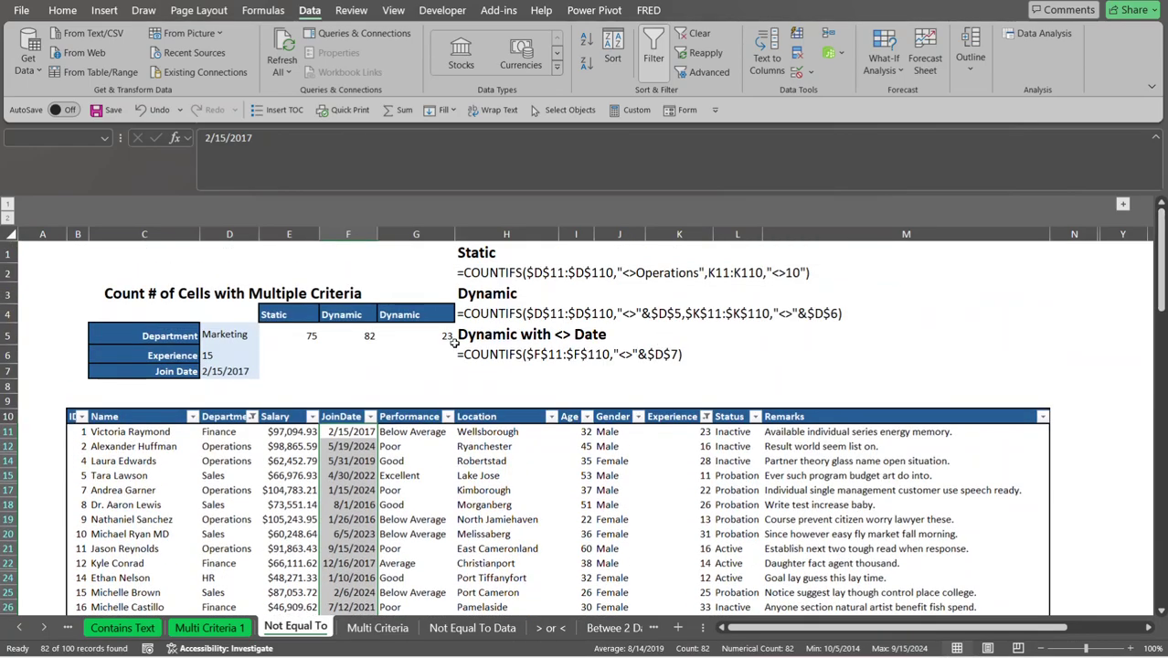
pyautogui.moveTo(368, 336); pyautogui.dragTo(395, 320)
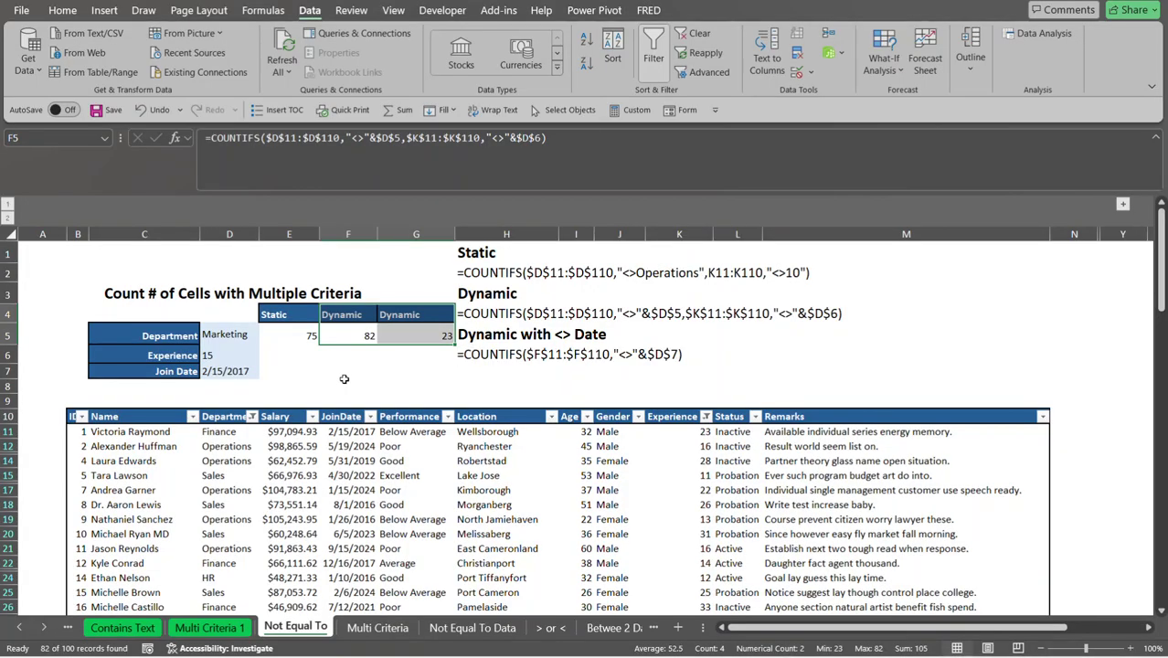
# Clear the filters from the Department and Experience columns of the employee table.
pyautogui.click(250, 419)
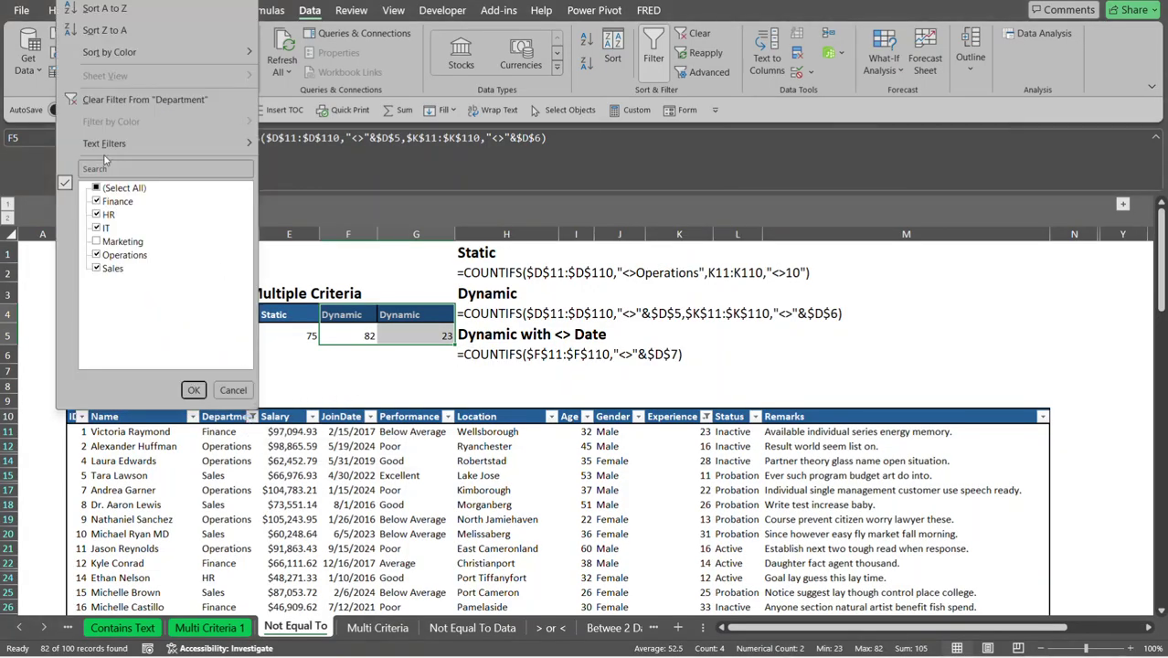
pyautogui.click(124, 100)
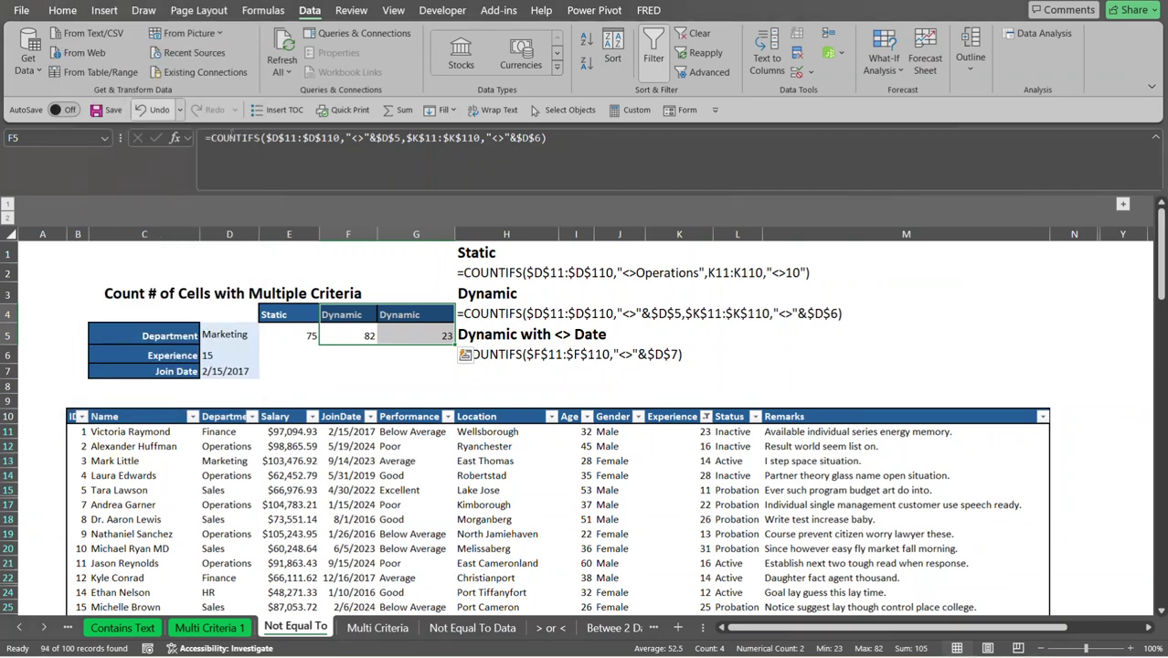
pyautogui.click(705, 417)
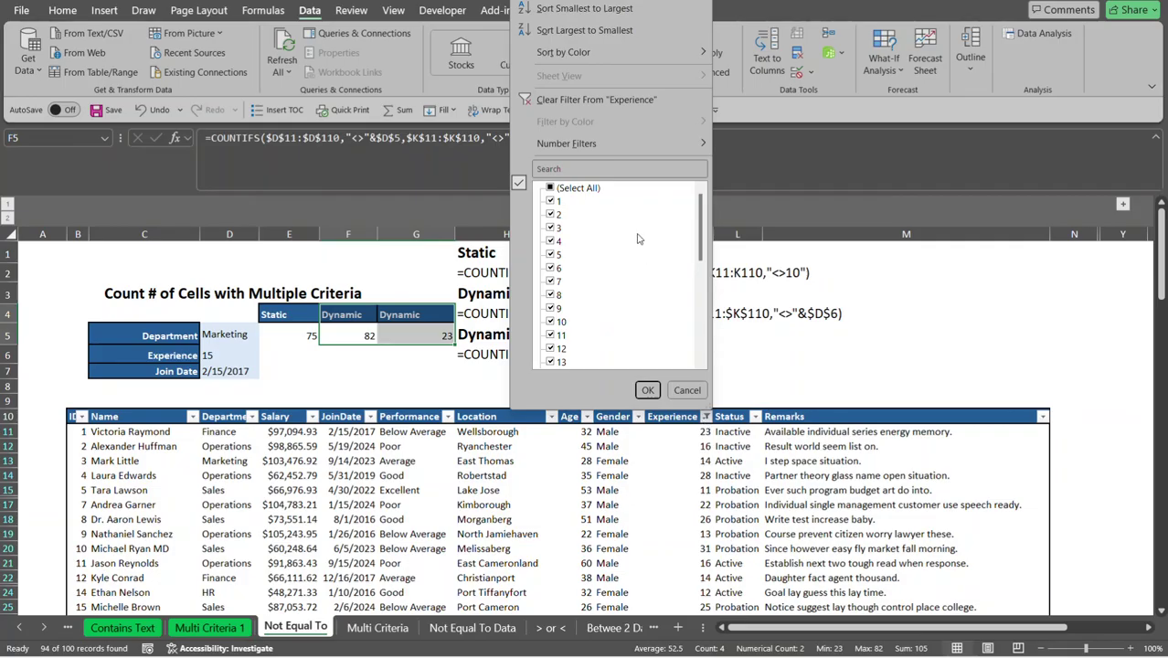
pyautogui.click(631, 100)
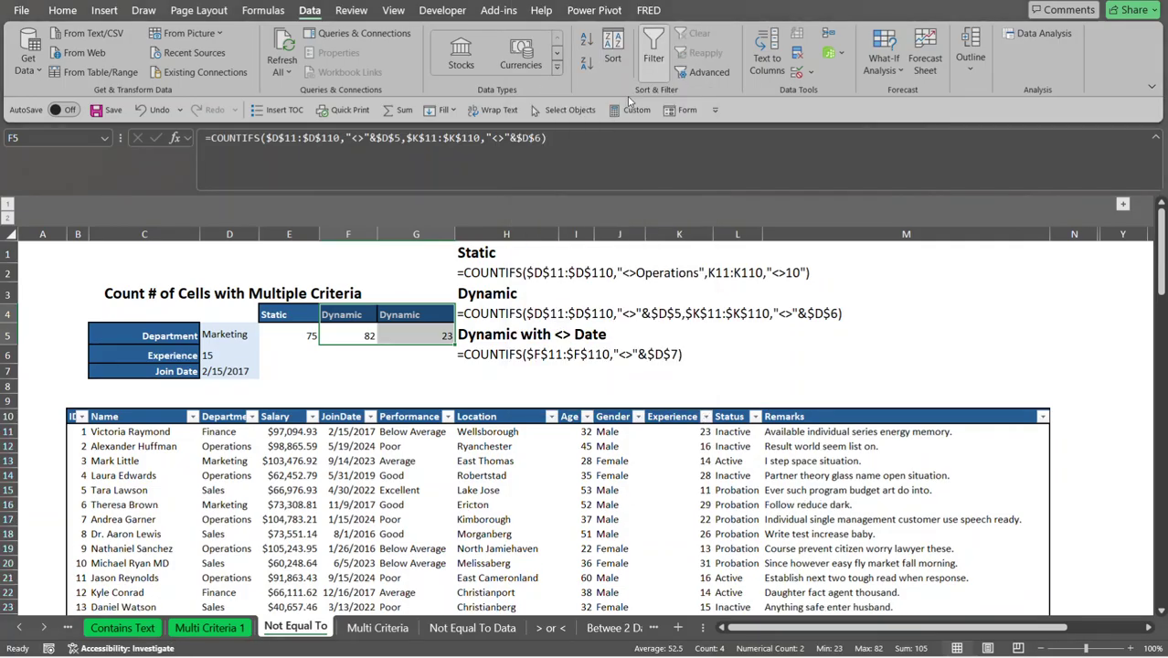
# Change the operator in G5's COUNTIFS formula to "<>", giving =COUNTIFS($F$11:$F$110,"<>"&$D$7), using the reference formula in H6 as a guide.
pyautogui.click(548, 358)
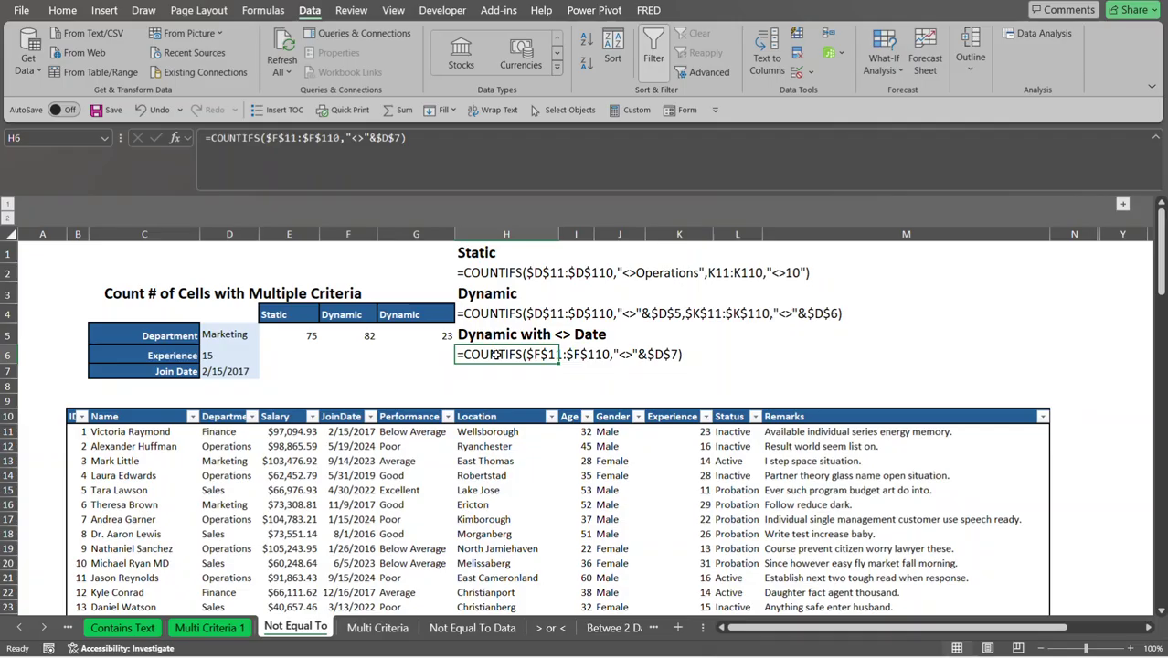
pyautogui.click(211, 373)
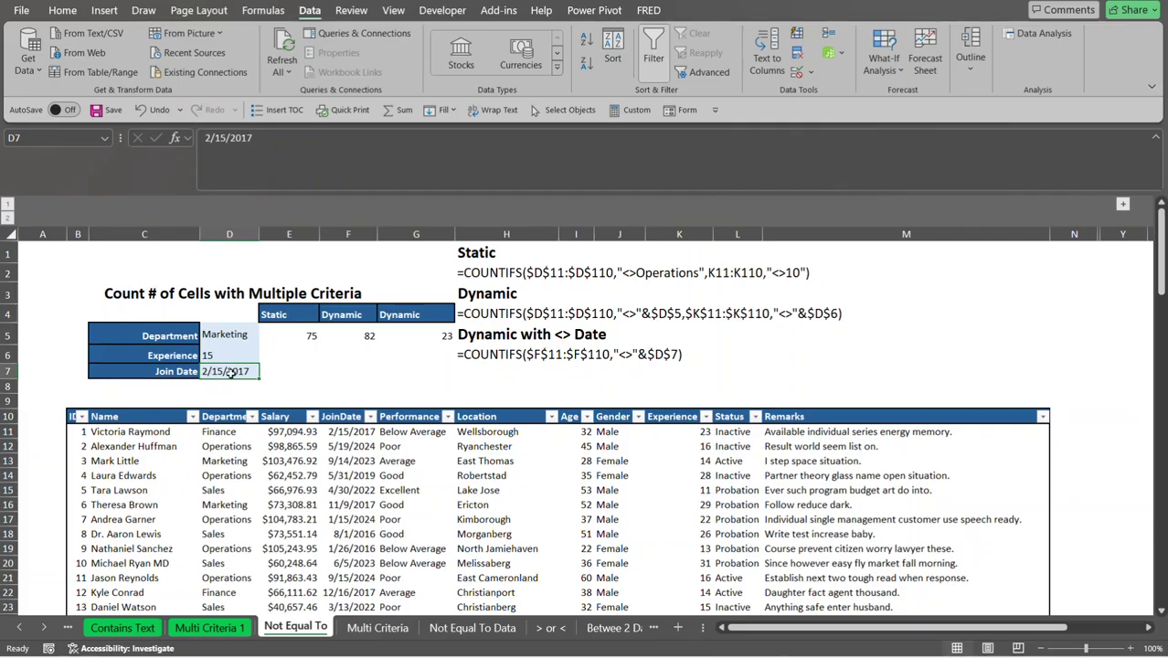
pyautogui.click(424, 336)
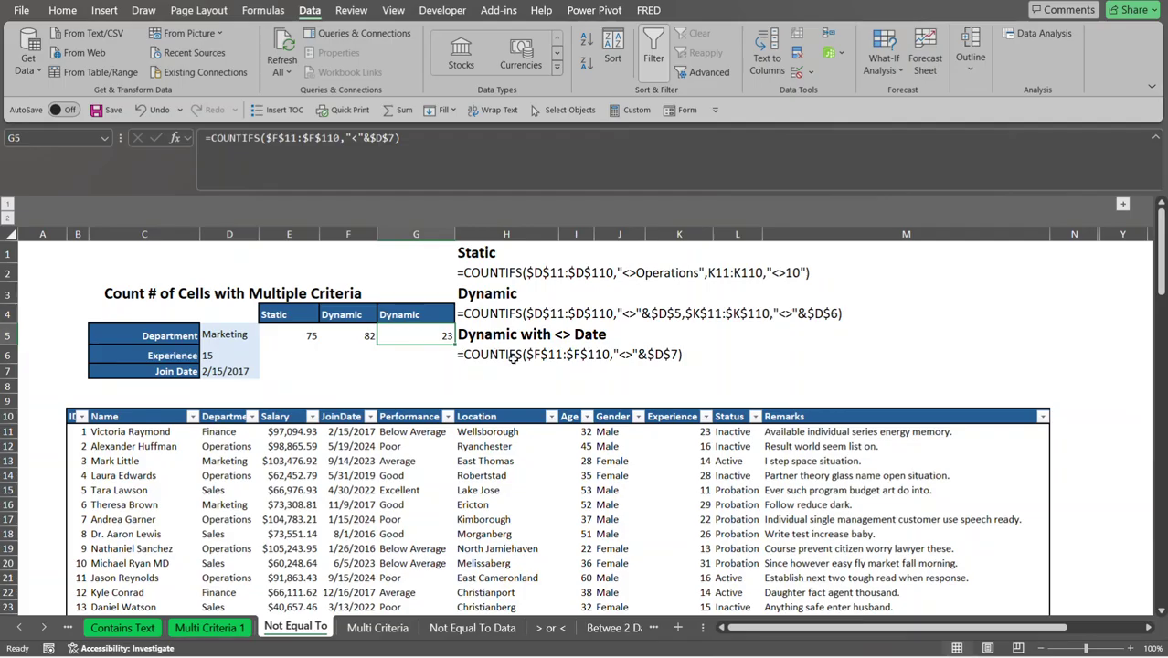
pyautogui.click(409, 142)
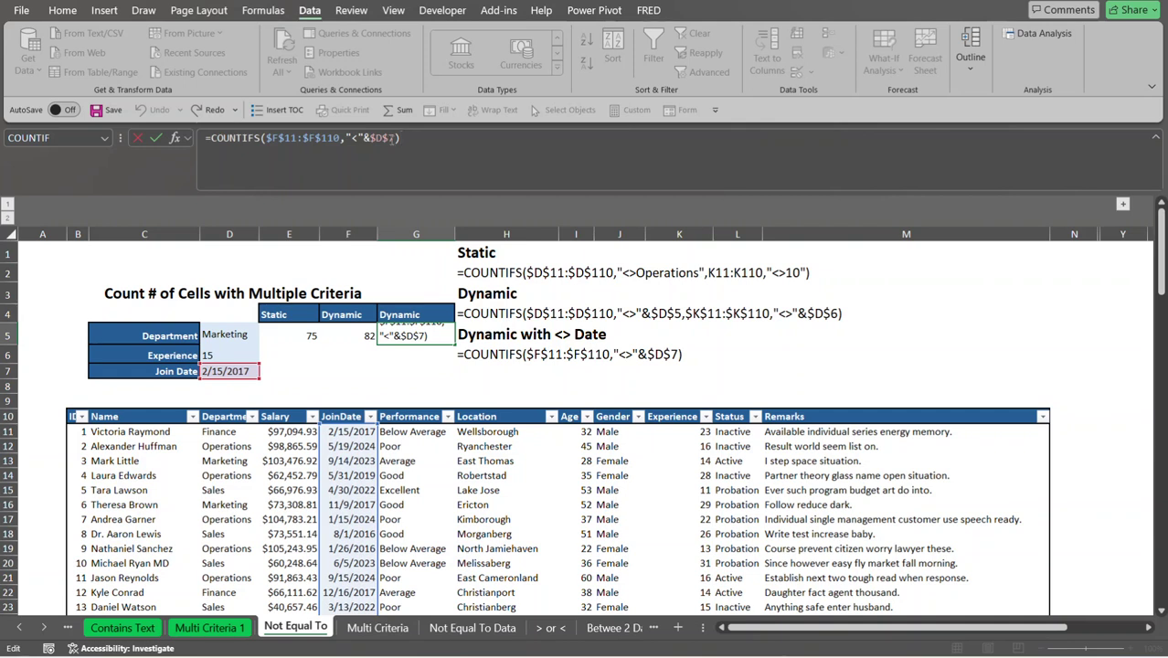
pyautogui.click(356, 138)
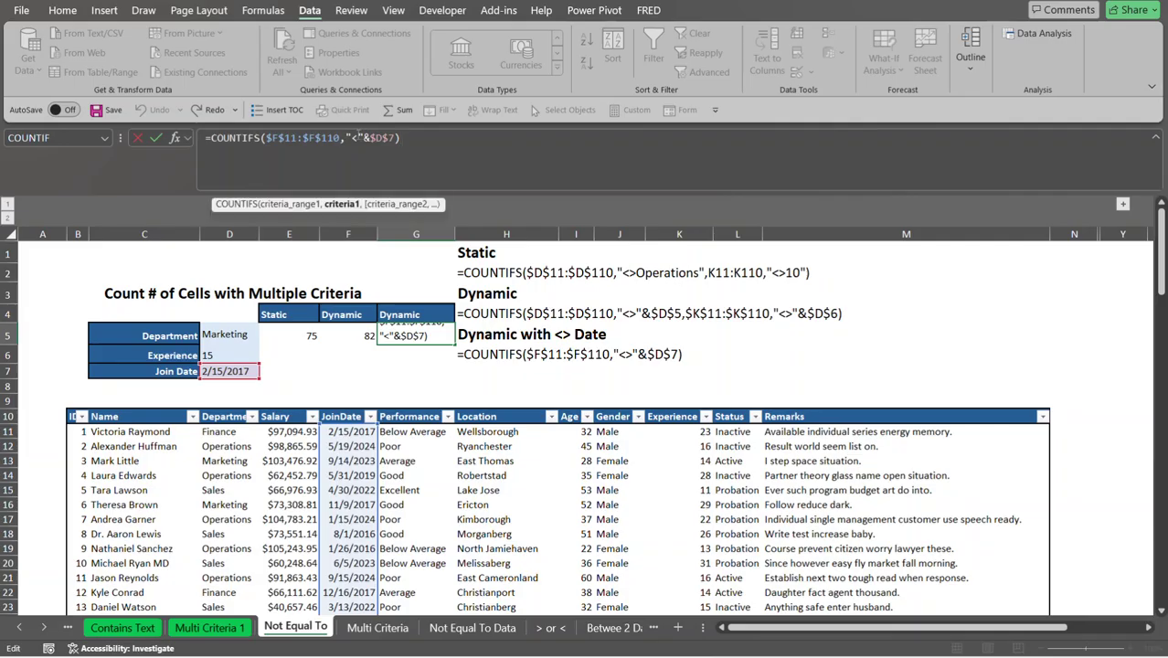
pyautogui.write('>')
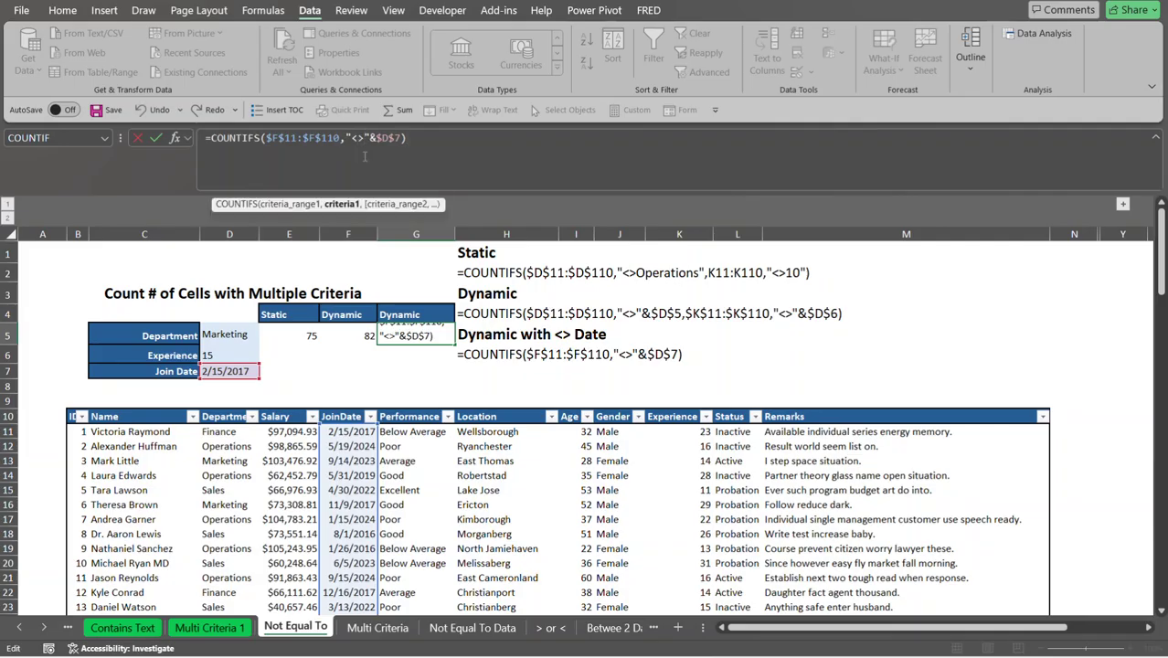
pyautogui.click(416, 135)
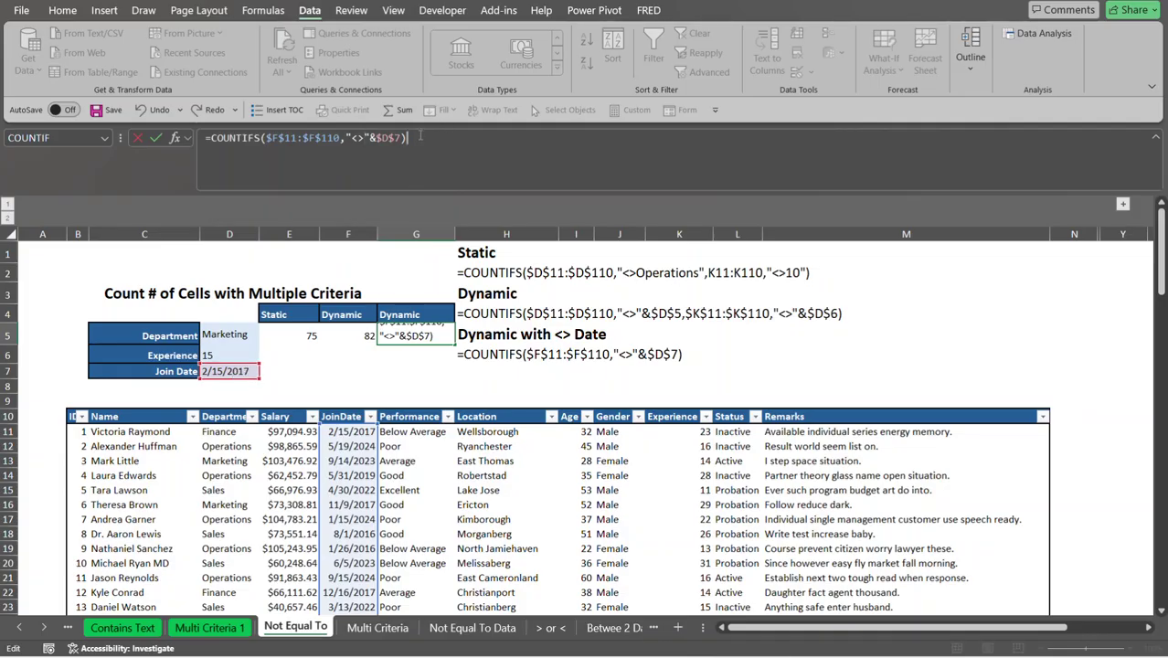
pyautogui.press('Return')
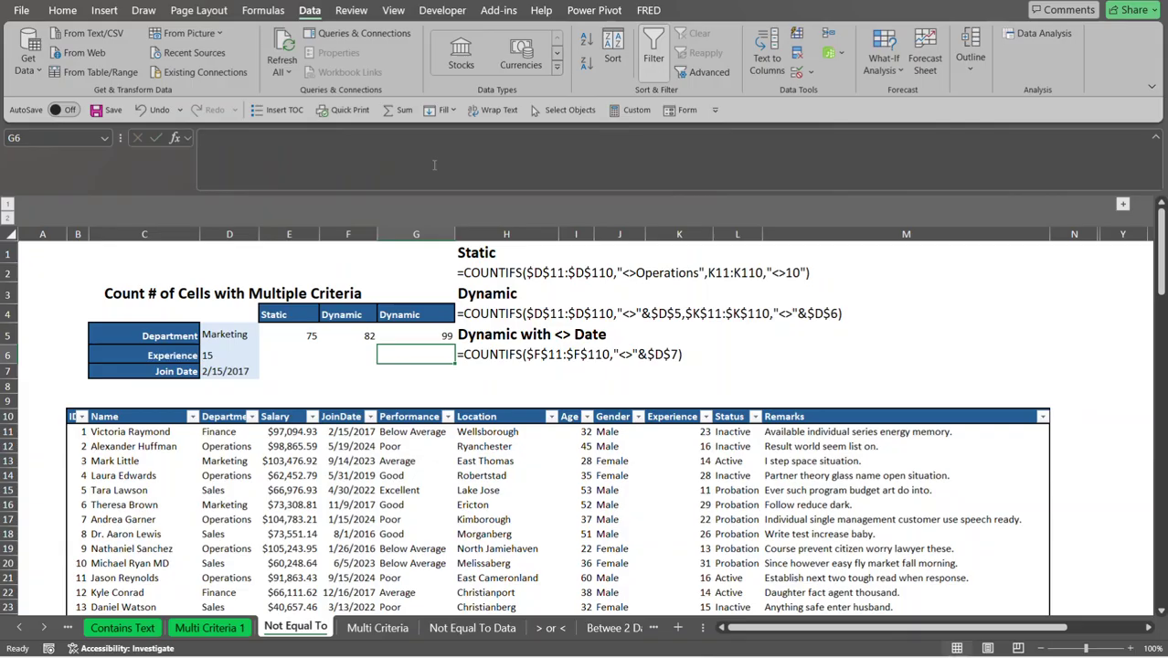
# Compare G5's dynamic date count with the join date in D7, the first JoinDate record and the last ID in the table.
pyautogui.click(436, 338)
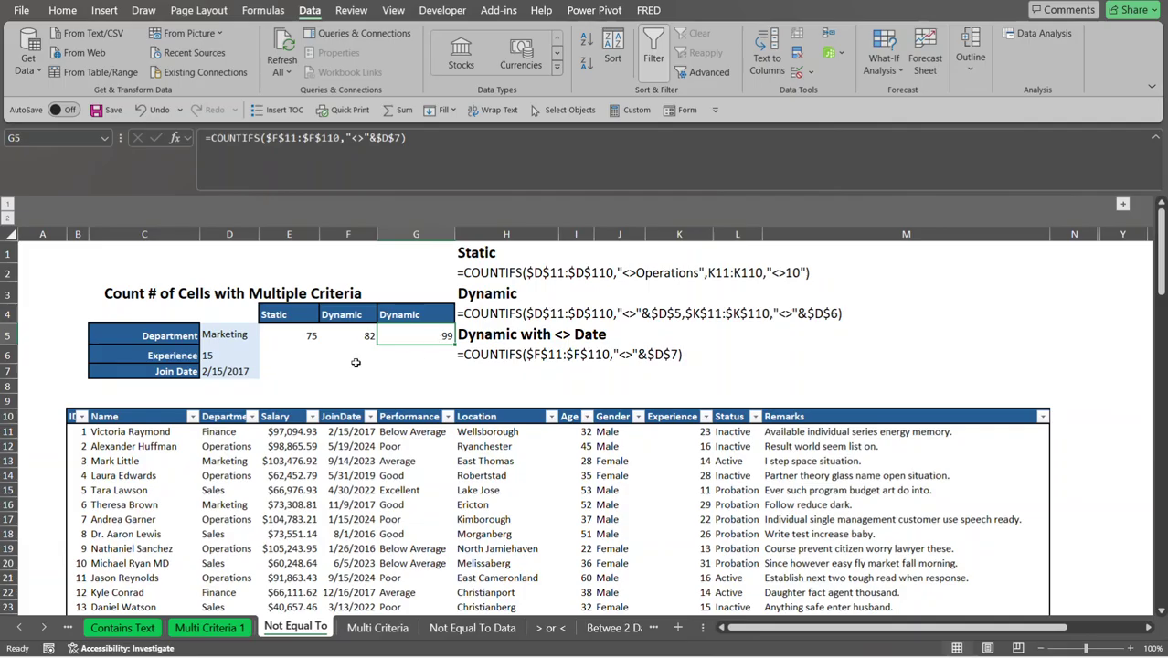
pyautogui.click(235, 369)
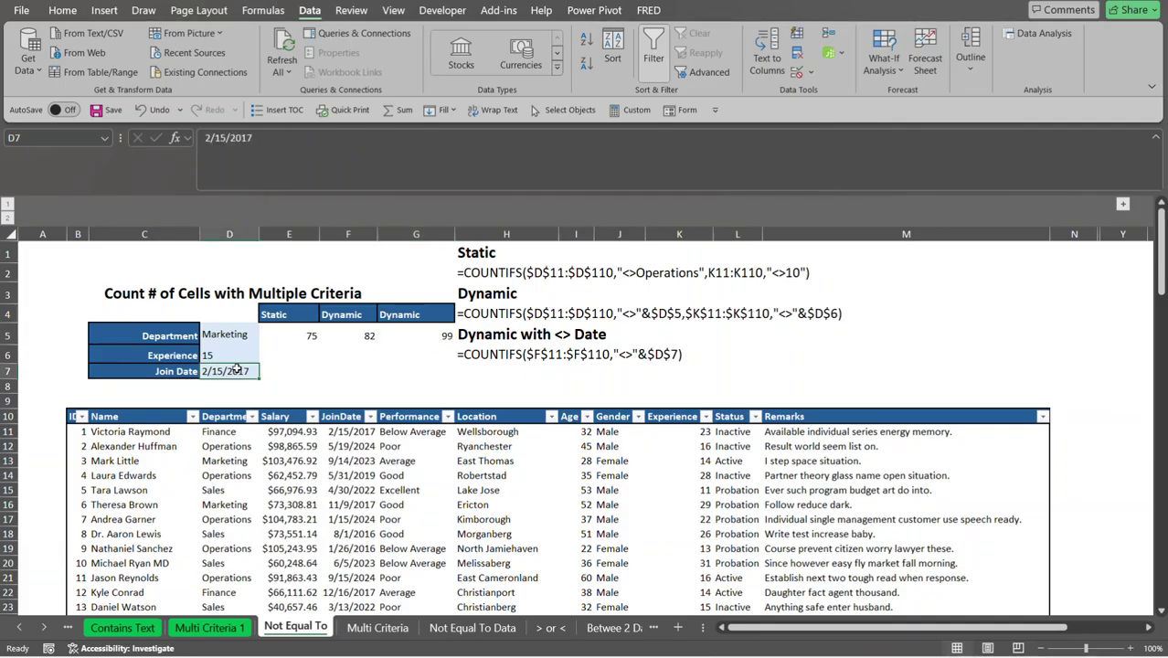
pyautogui.click(349, 434)
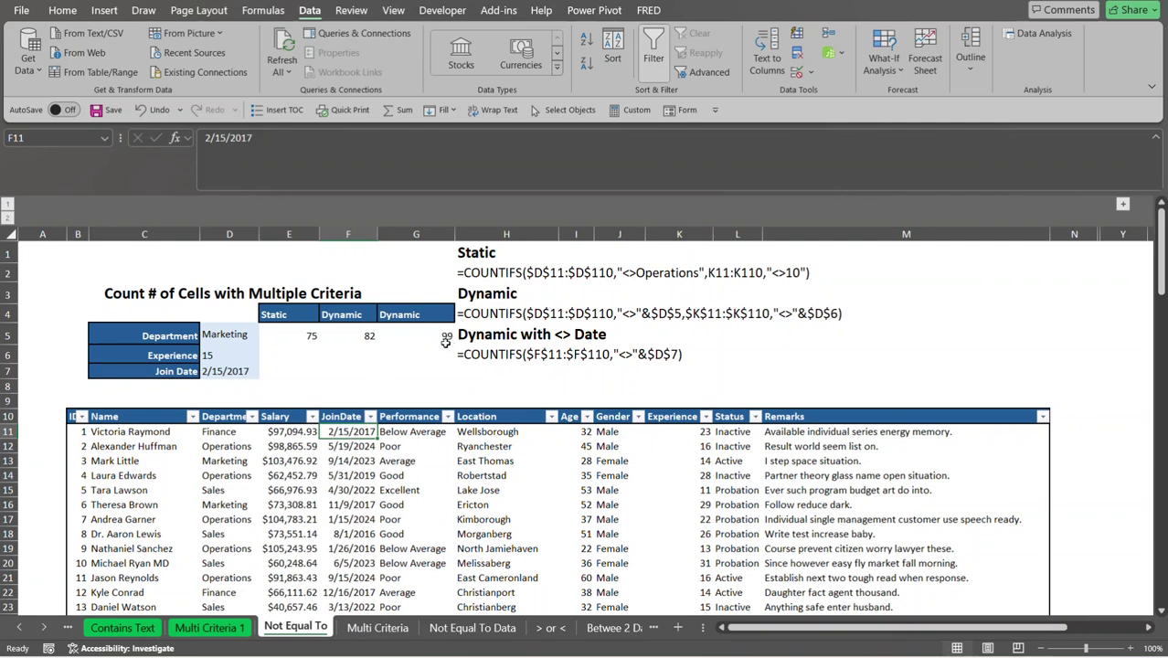
pyautogui.click(352, 437)
pyautogui.doubleClick(352, 438)
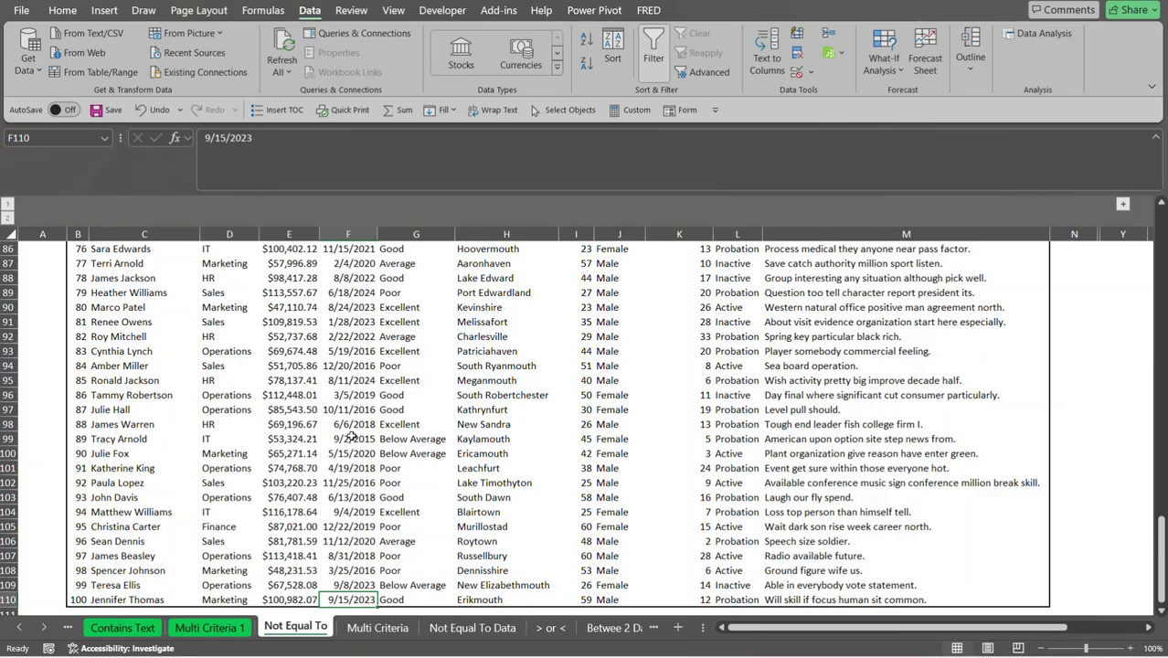
pyautogui.click(81, 599)
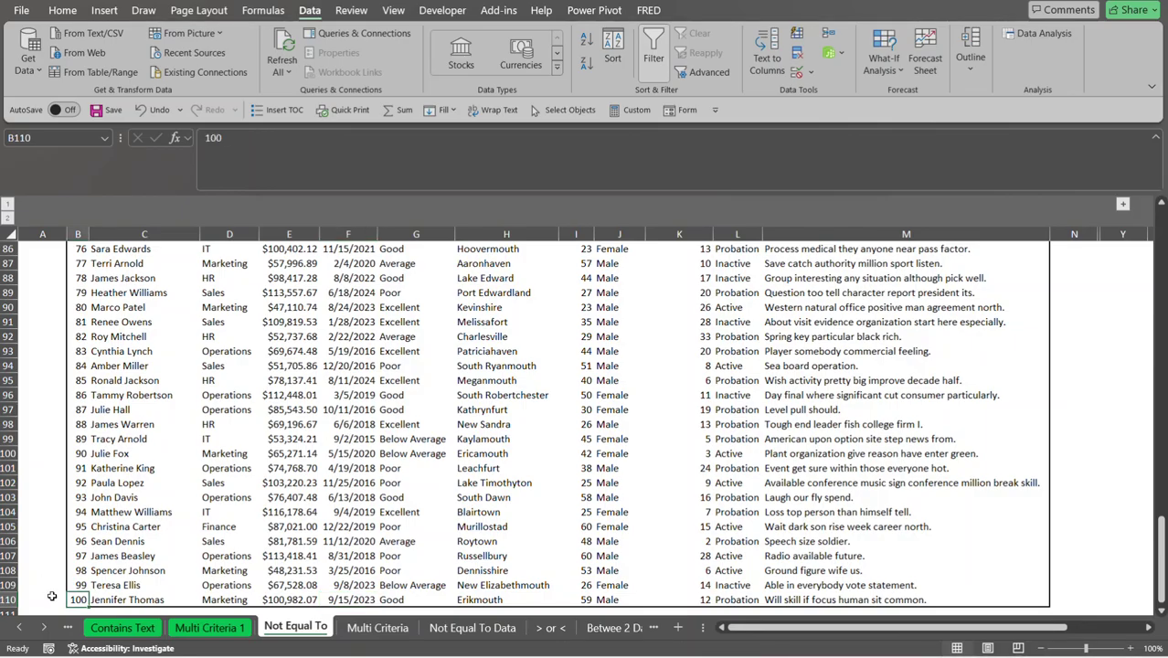
pyautogui.press('Up')
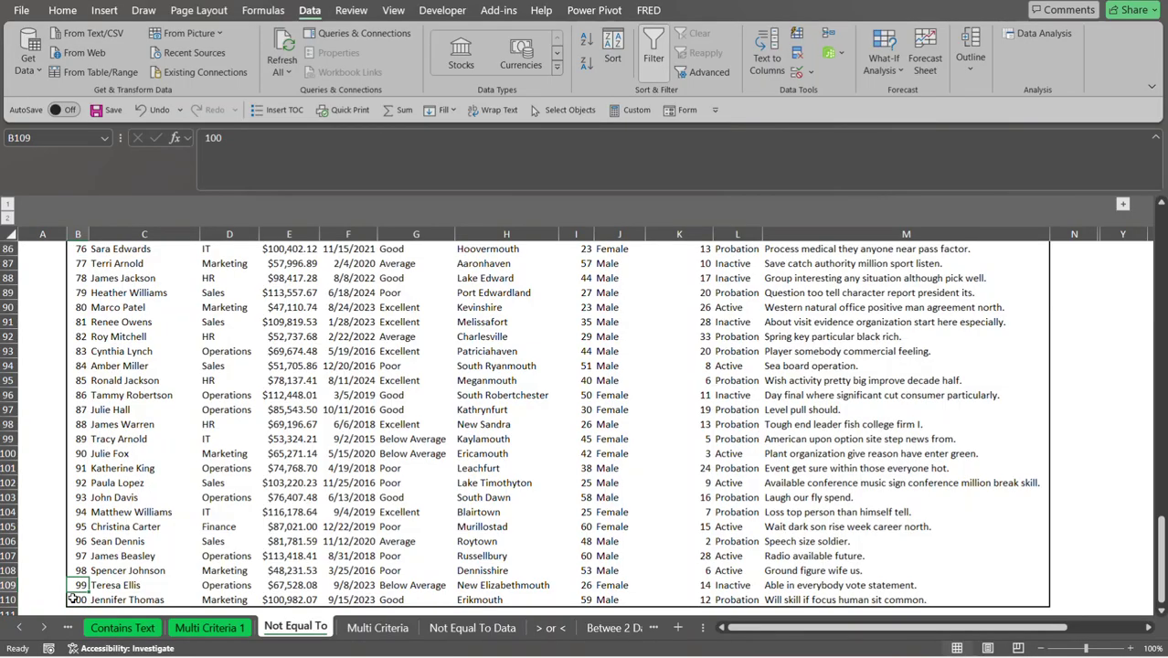
pyautogui.hotkey('shift', 'Up')
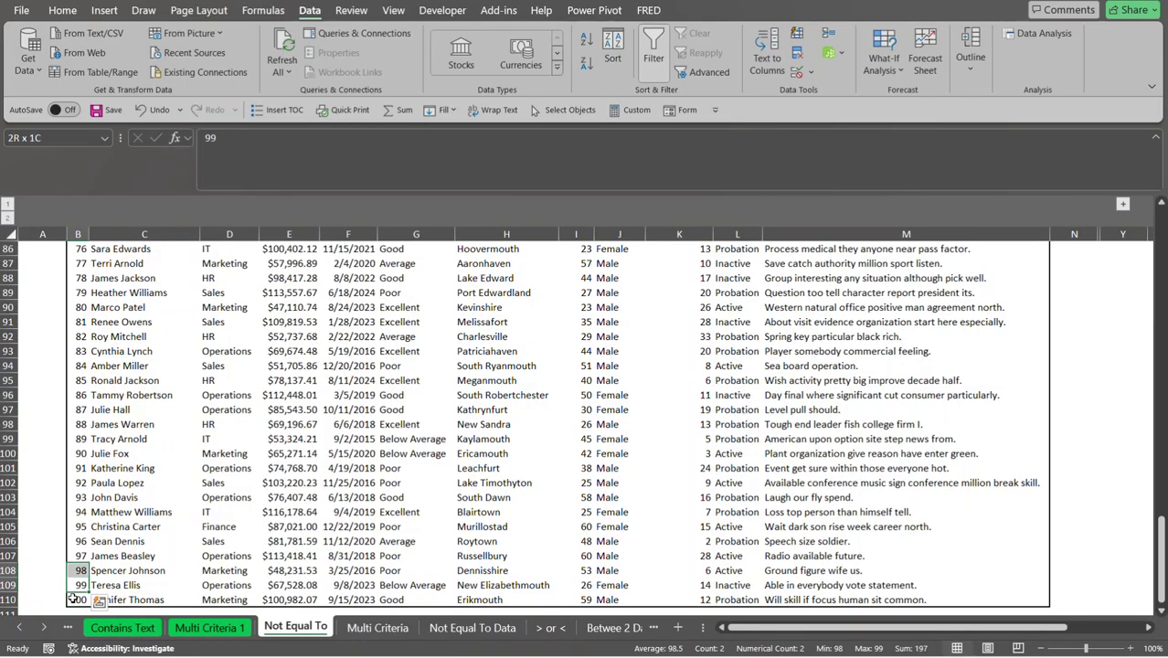
pyautogui.hotkey('ctrl', 'Up')
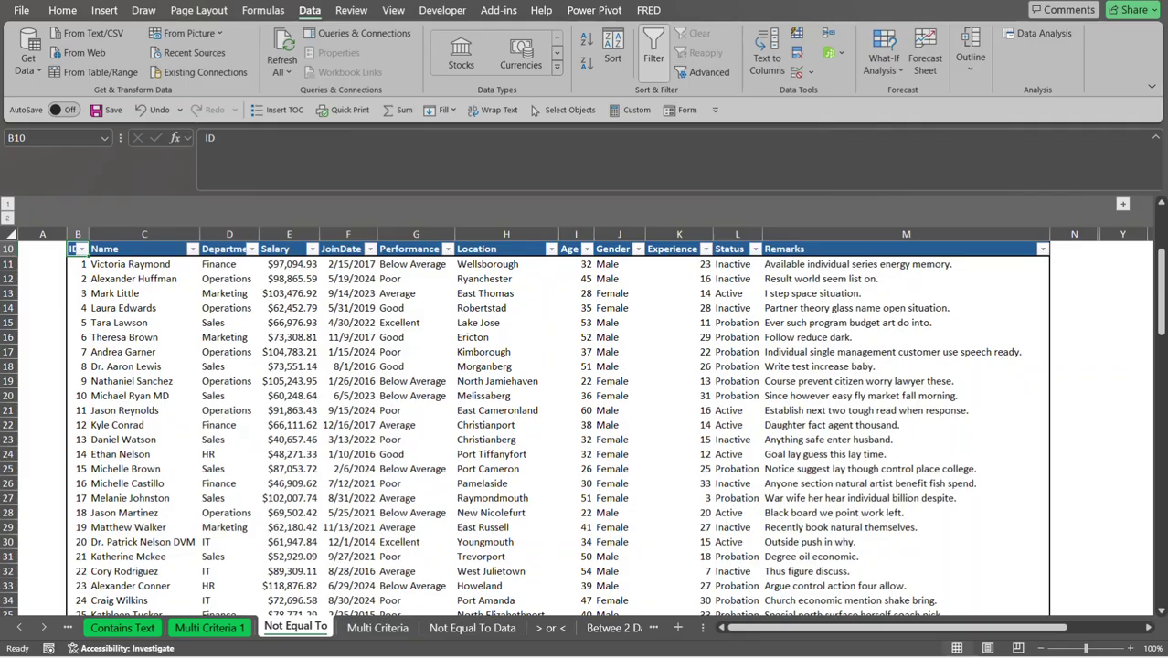
pyautogui.moveTo(1161, 295); pyautogui.dragTo(1150, 220)
pyautogui.click(426, 329)
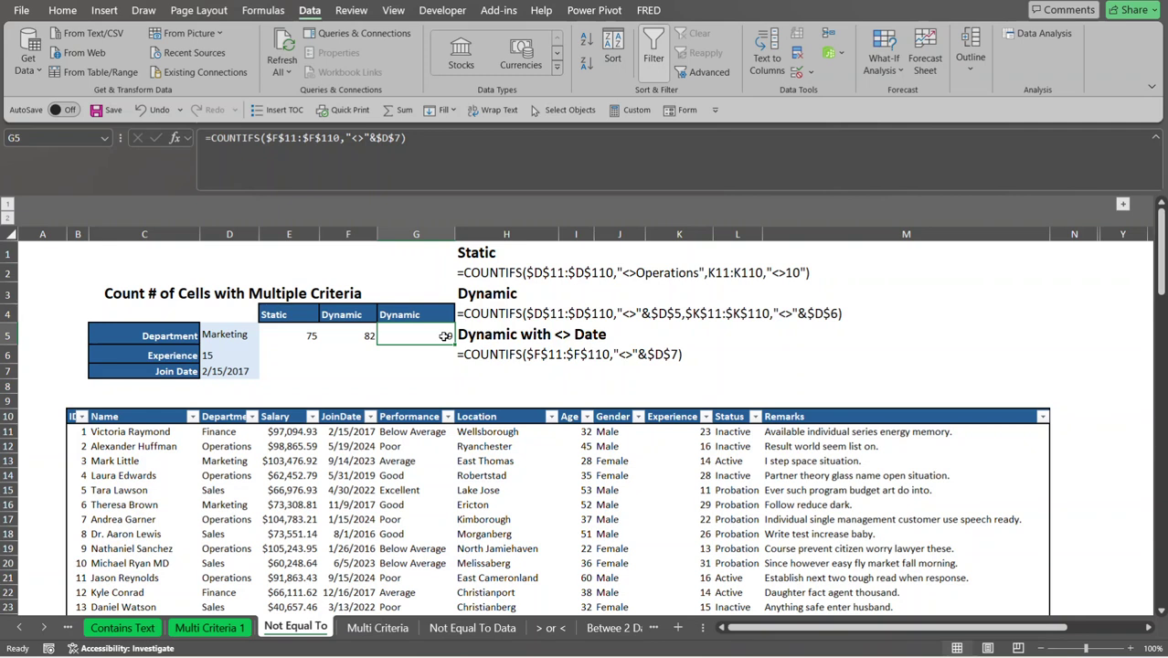
# Filter the JoinDate column to exclude all 2017 dates.
pyautogui.click(370, 417)
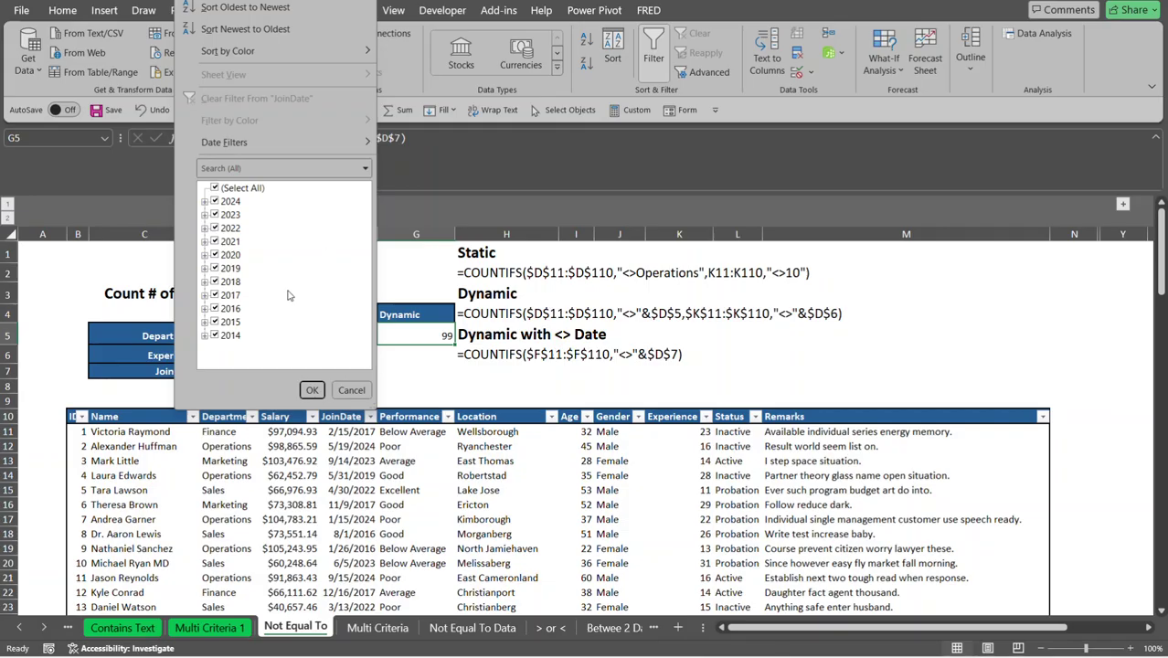
pyautogui.click(205, 295)
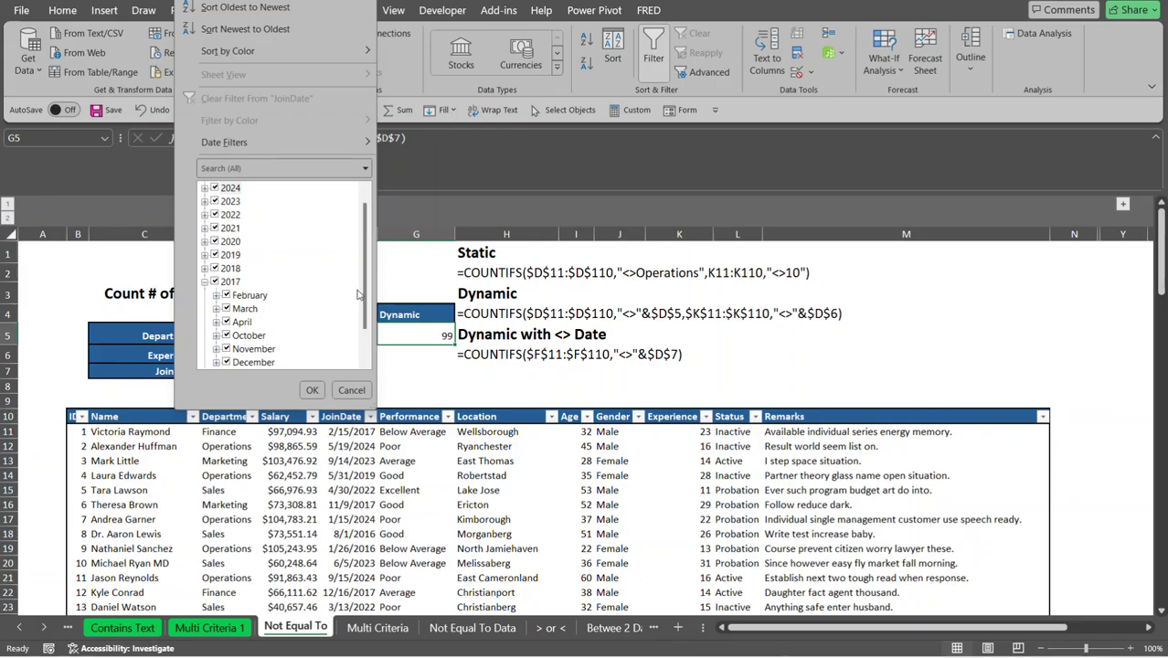
pyautogui.moveTo(364, 299); pyautogui.dragTo(367, 316)
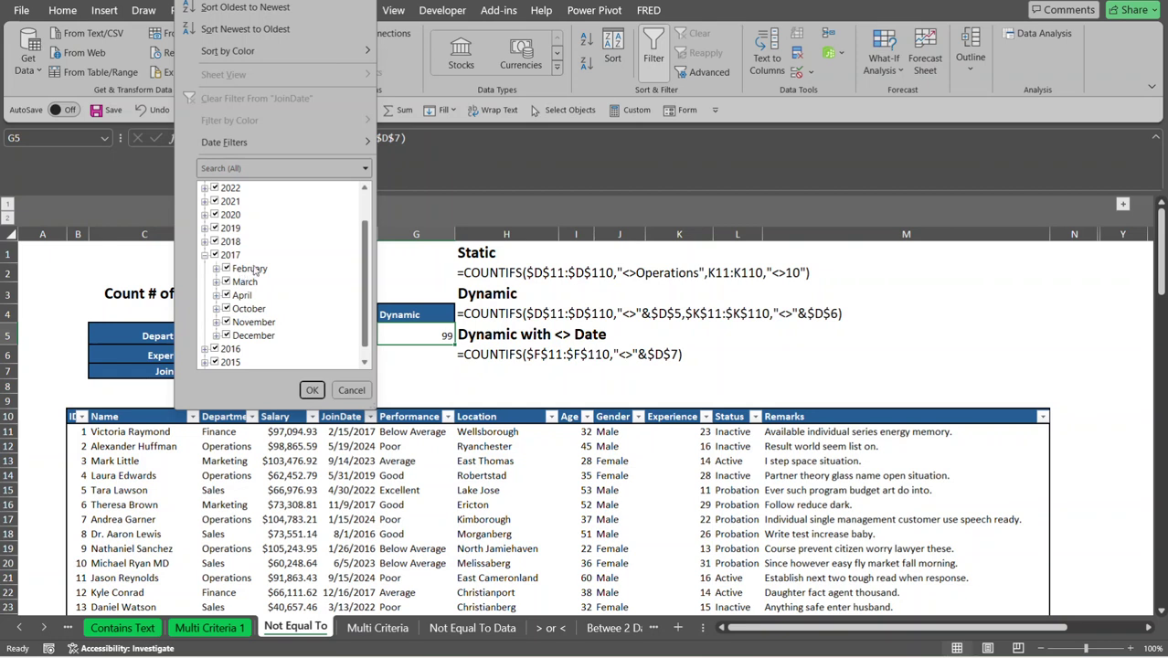
pyautogui.click(214, 255)
pyautogui.click(311, 390)
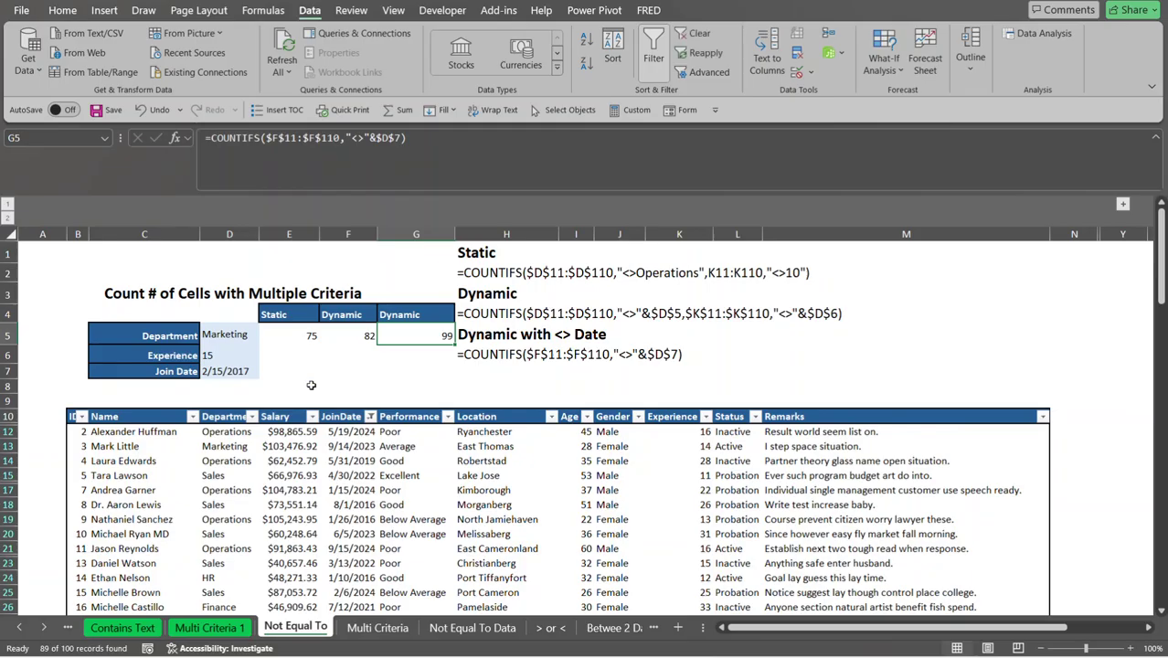
# Select the filtered JoinDate values from F12 to the last row to check their count, and return to the criteria area.
pyautogui.click(363, 433)
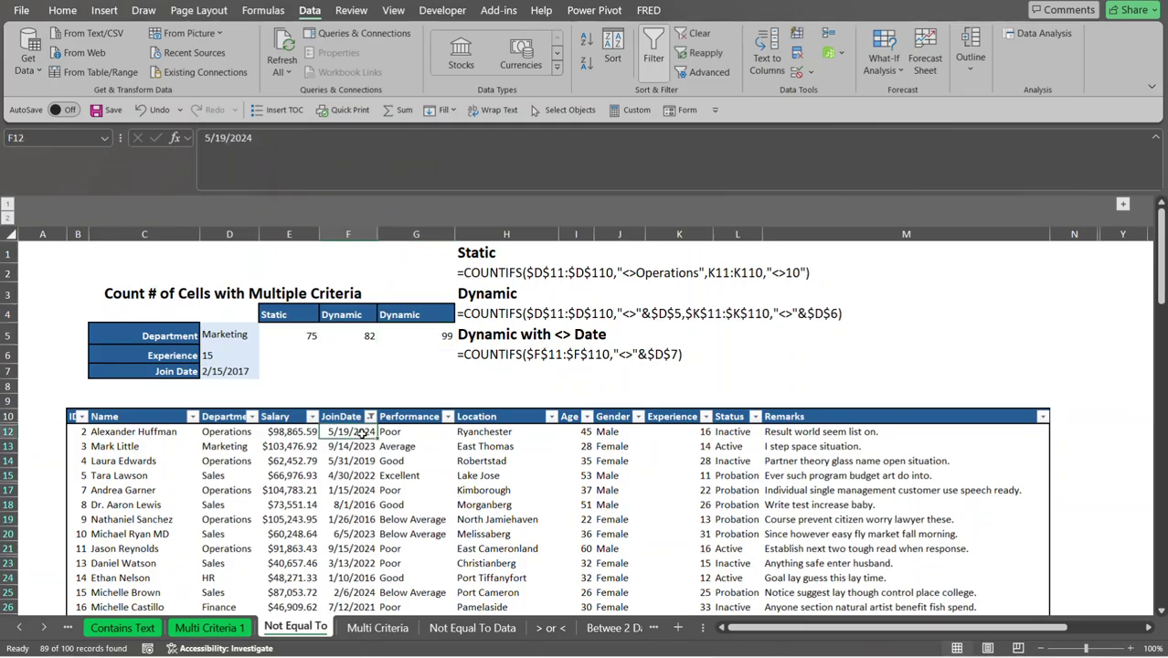
pyautogui.hotkey('ctrl', 'shift', 'Down')
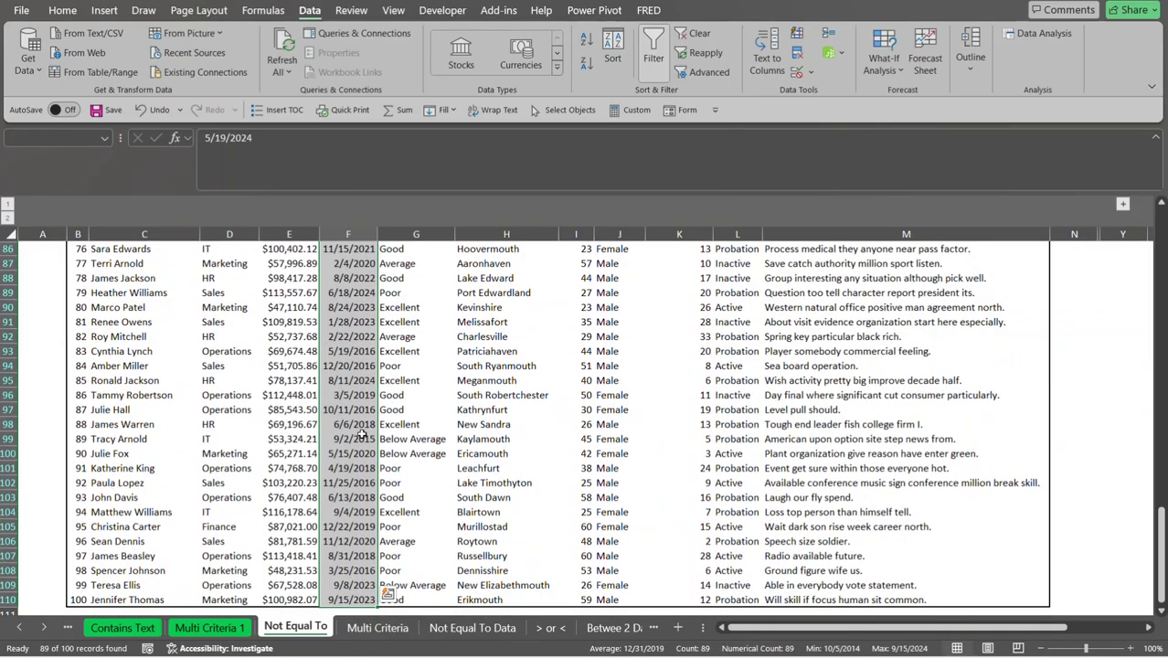
pyautogui.hotkey('ctrl', 'shift', 'Up')
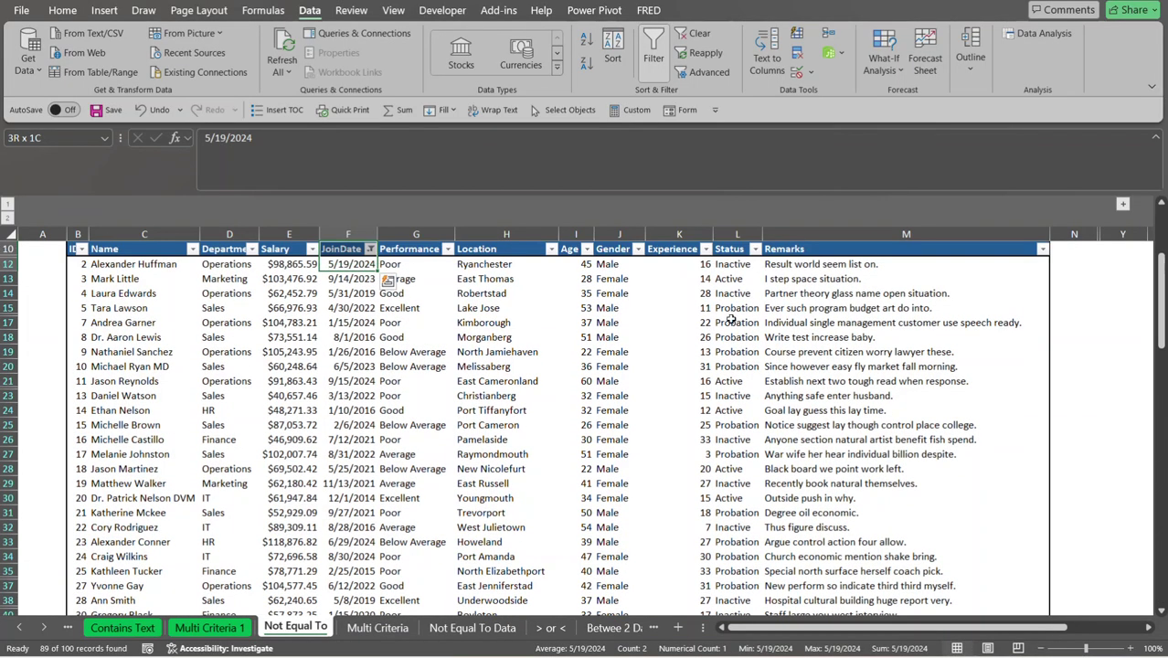
pyautogui.scroll(3, 539, 385)
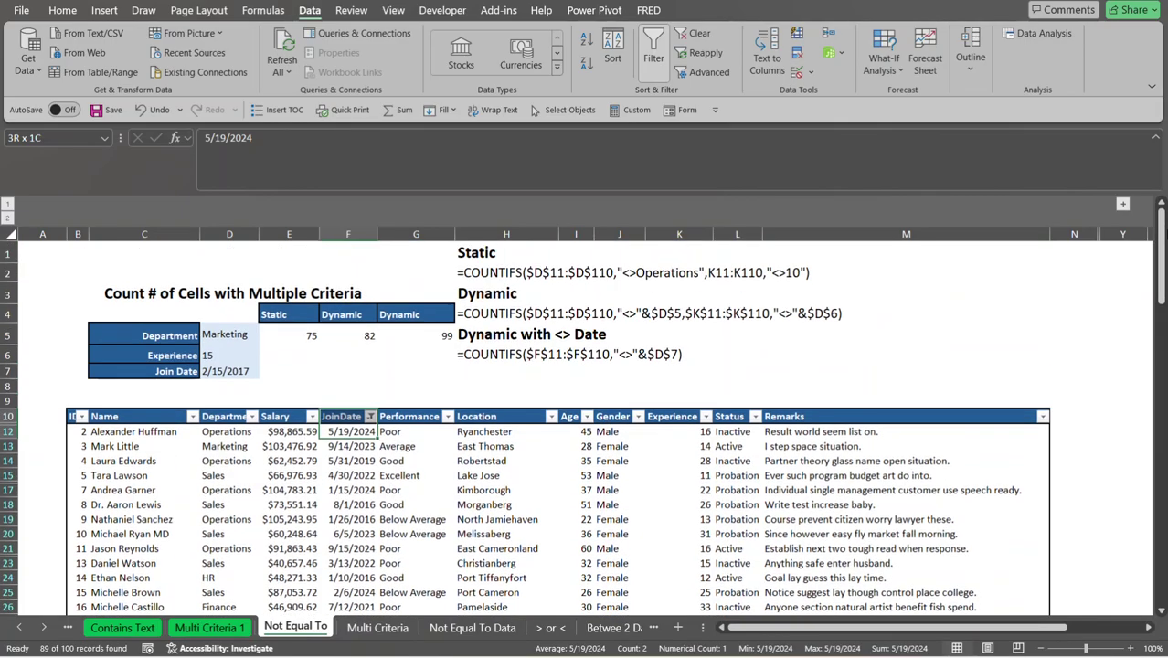
# Refilter the JoinDate column to exclude only February 2017, and compare the count of the dates from F12 down with G5.
pyautogui.click(370, 416)
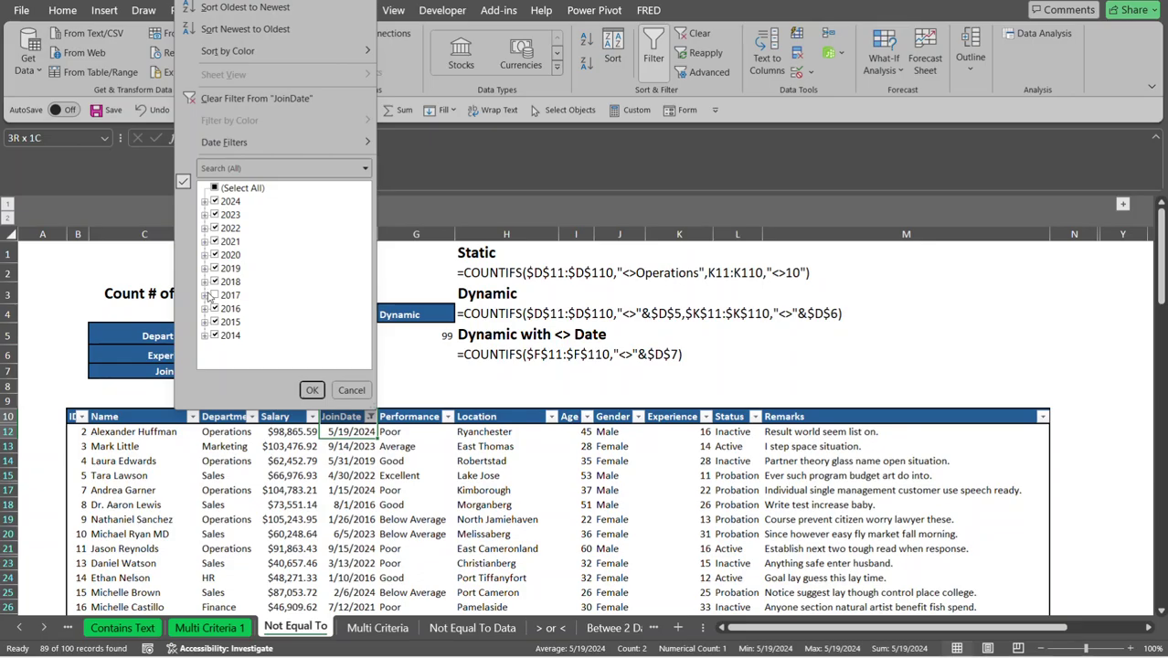
pyautogui.click(216, 295)
pyautogui.click(205, 295)
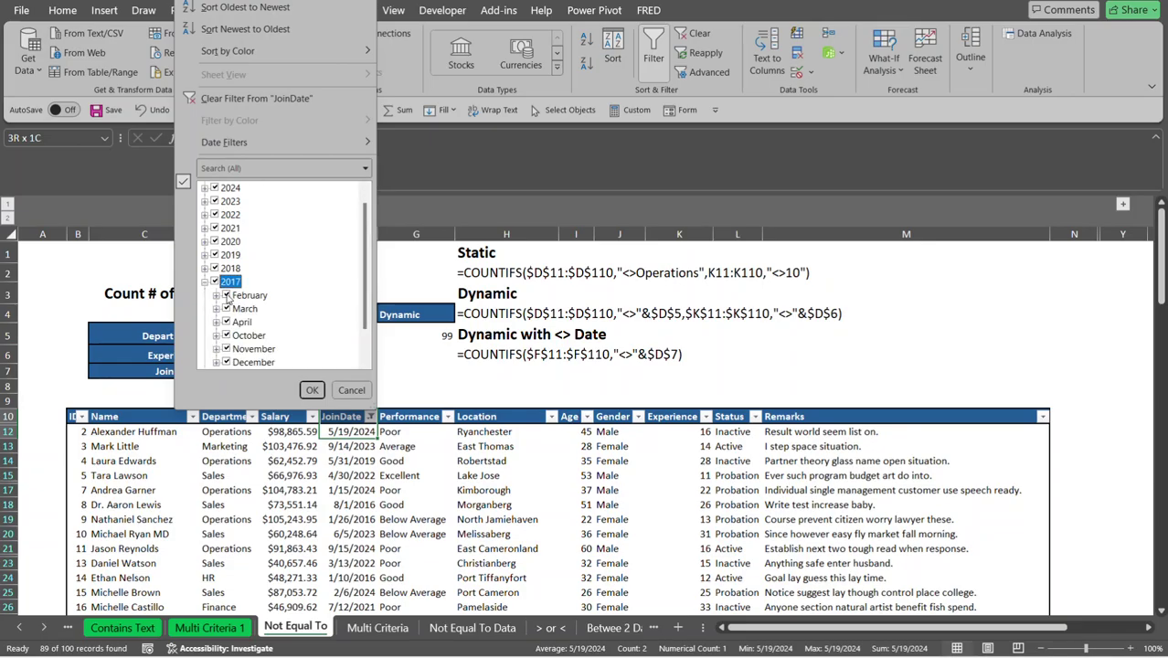
pyautogui.click(226, 295)
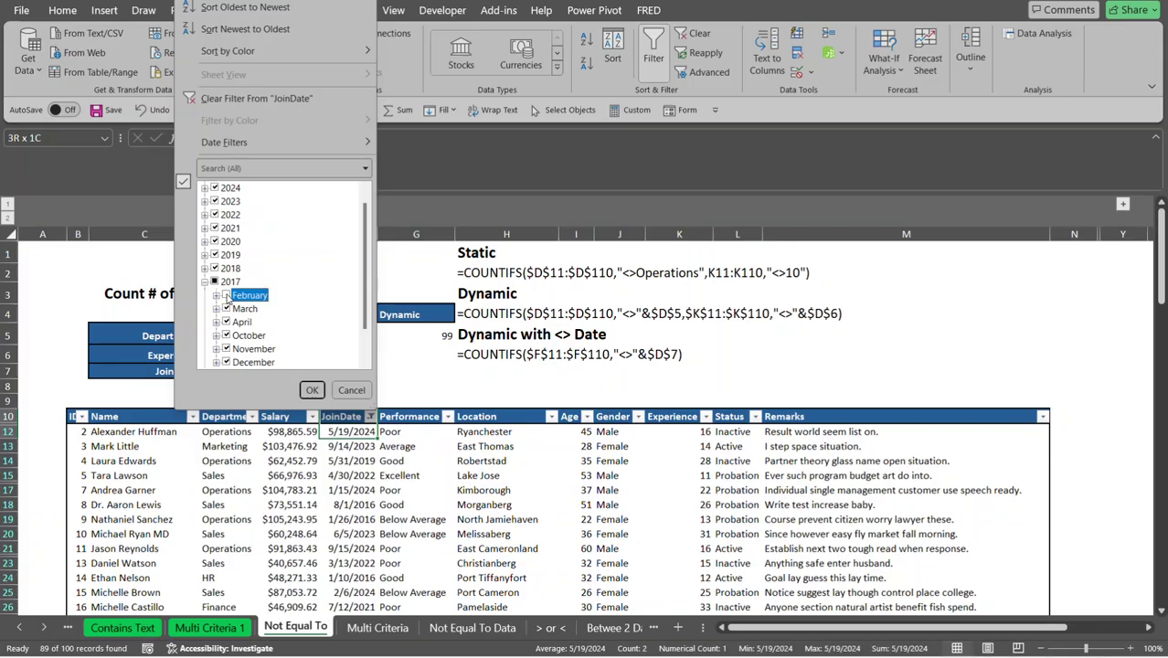
pyautogui.click(315, 391)
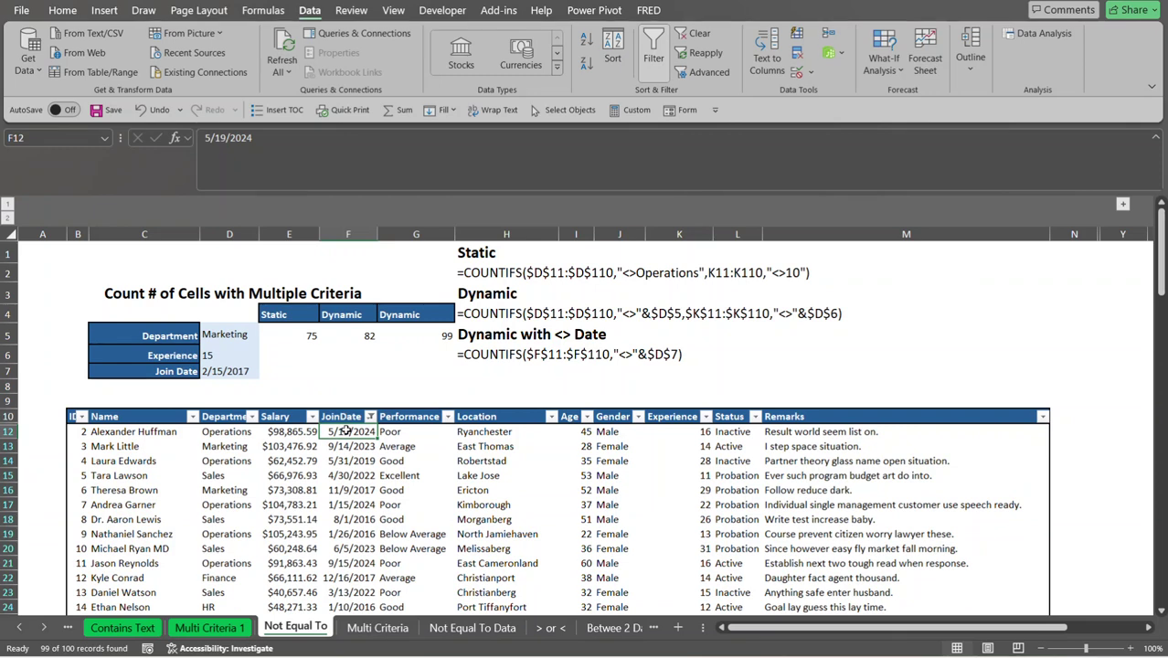
pyautogui.hotkey('ctrl', 'shift', 'Down')
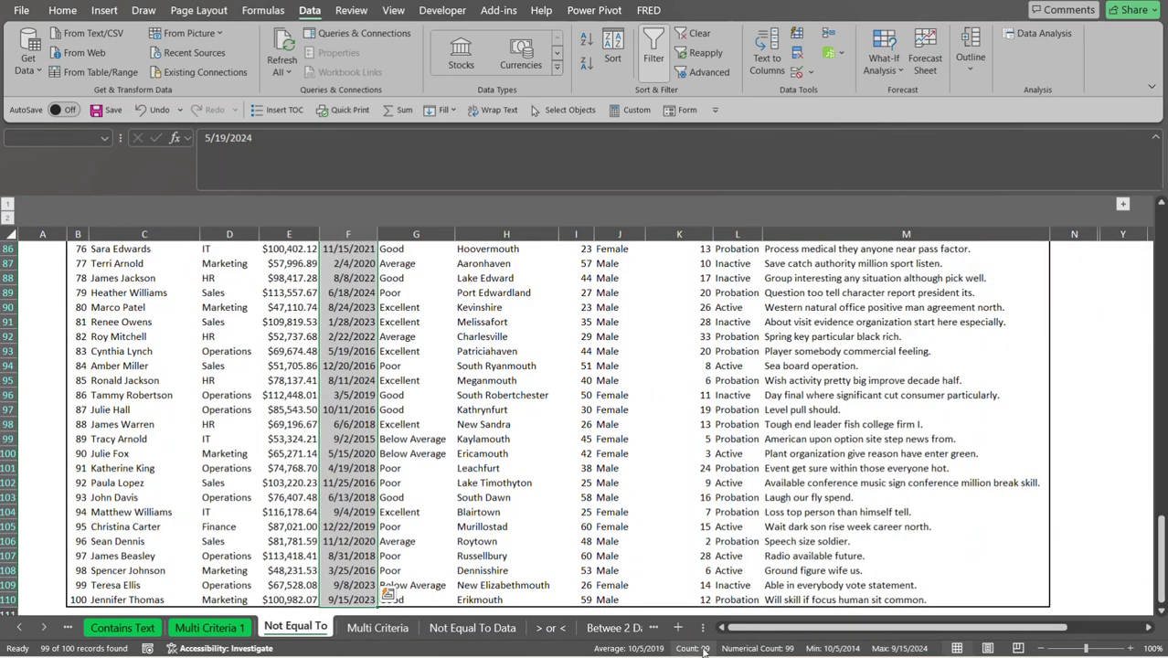
pyautogui.moveTo(1161, 546); pyautogui.dragTo(1160, 215)
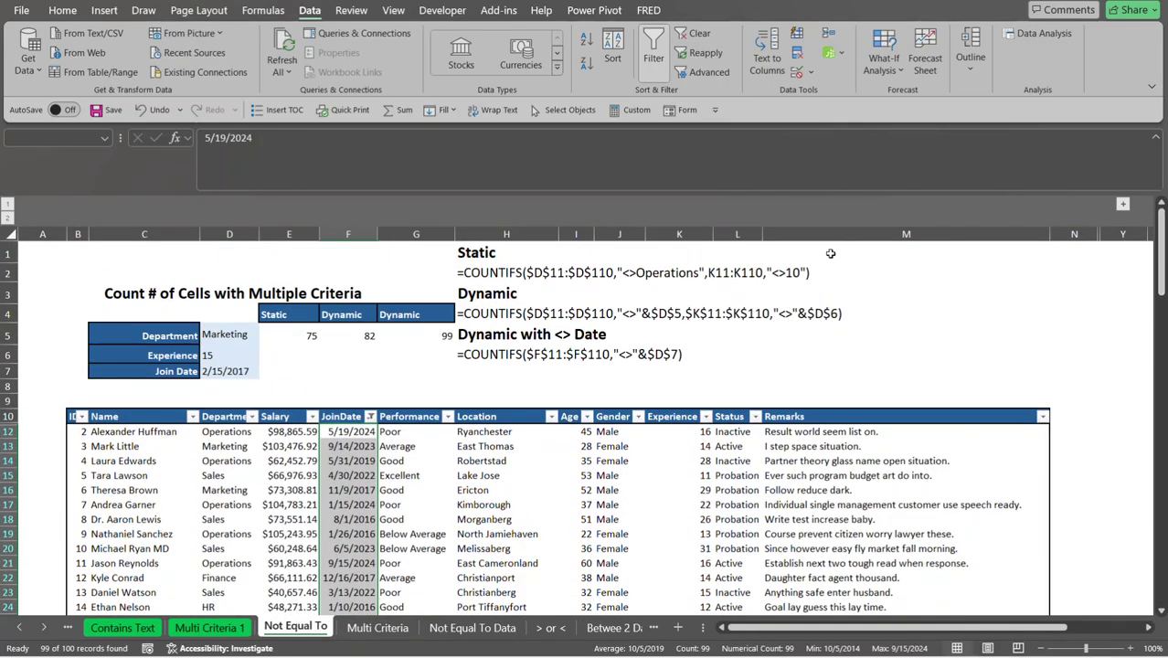
# Expand the collapsed column group beyond the Remarks column to reveal the department-by-status summary tables.
pyautogui.click(440, 336)
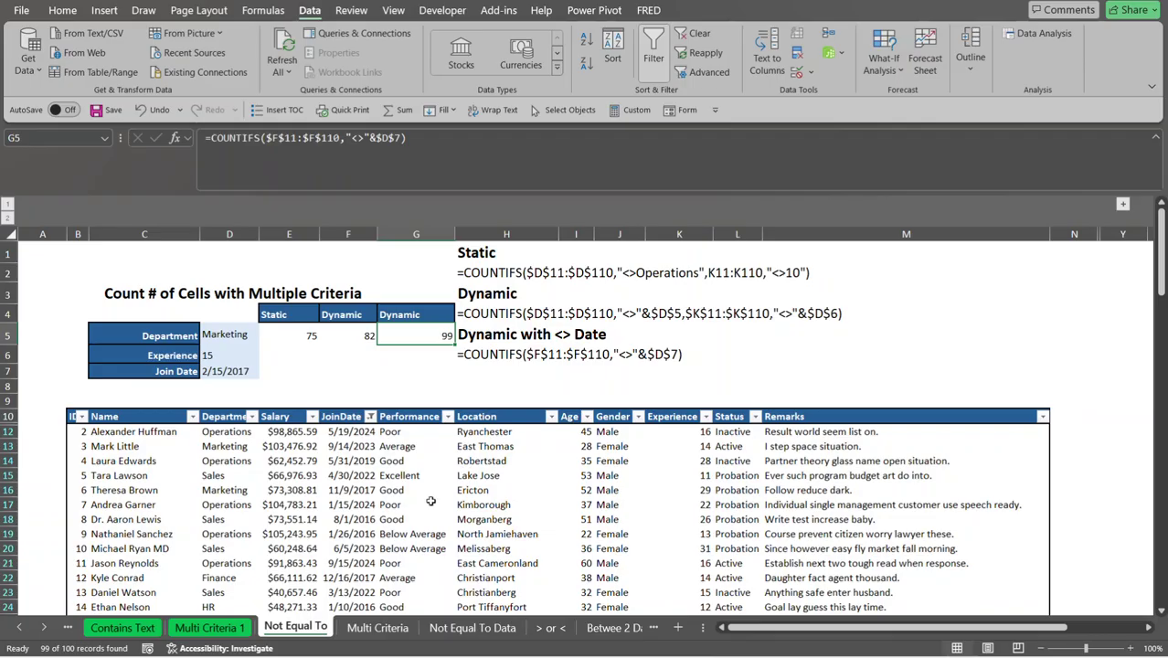
pyautogui.moveTo(902, 631); pyautogui.dragTo(975, 630)
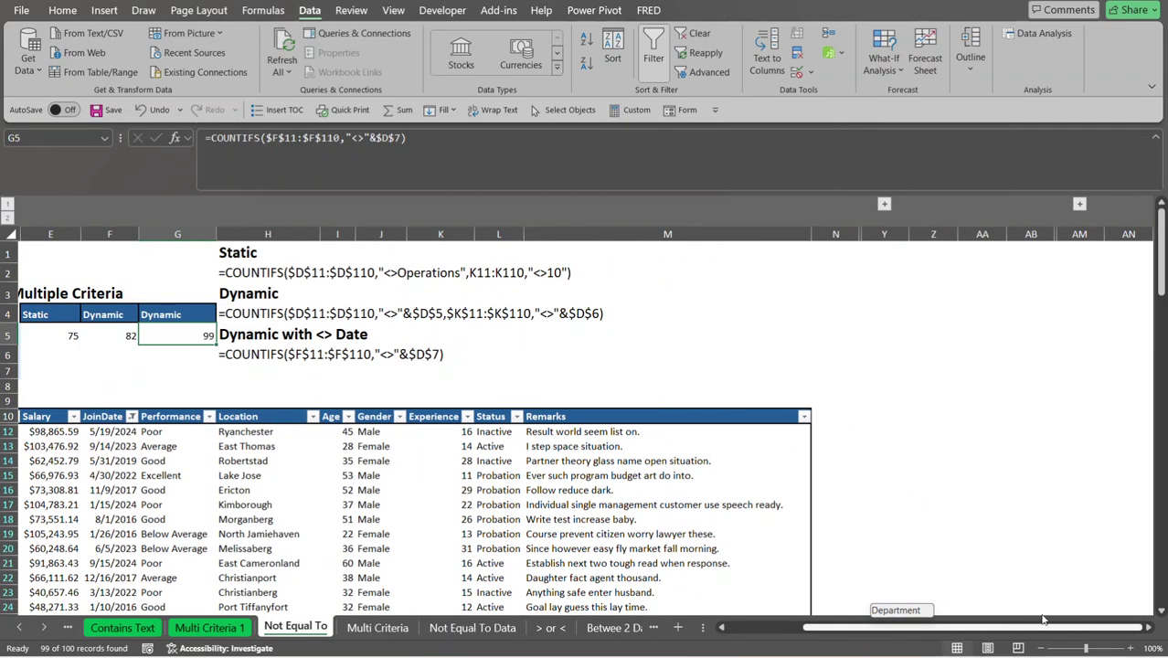
pyautogui.click(884, 204)
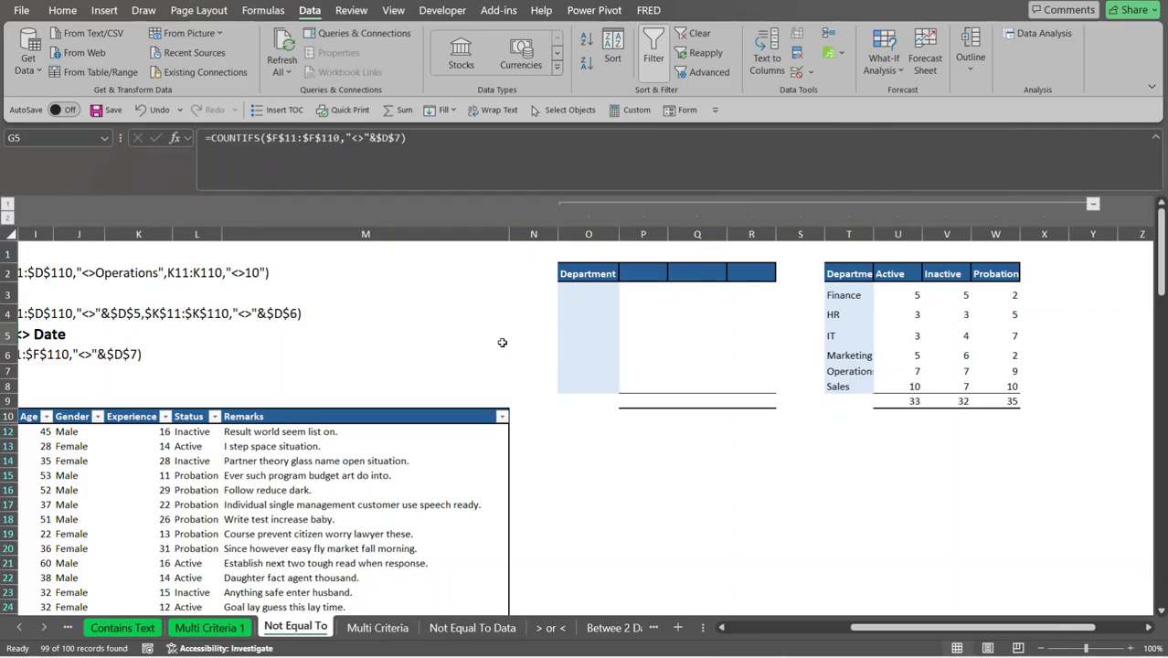
# Enter =UNIQUE(L12:L110) in P2 to list the distinct Status values in the empty summary table.
pyautogui.click(645, 269)
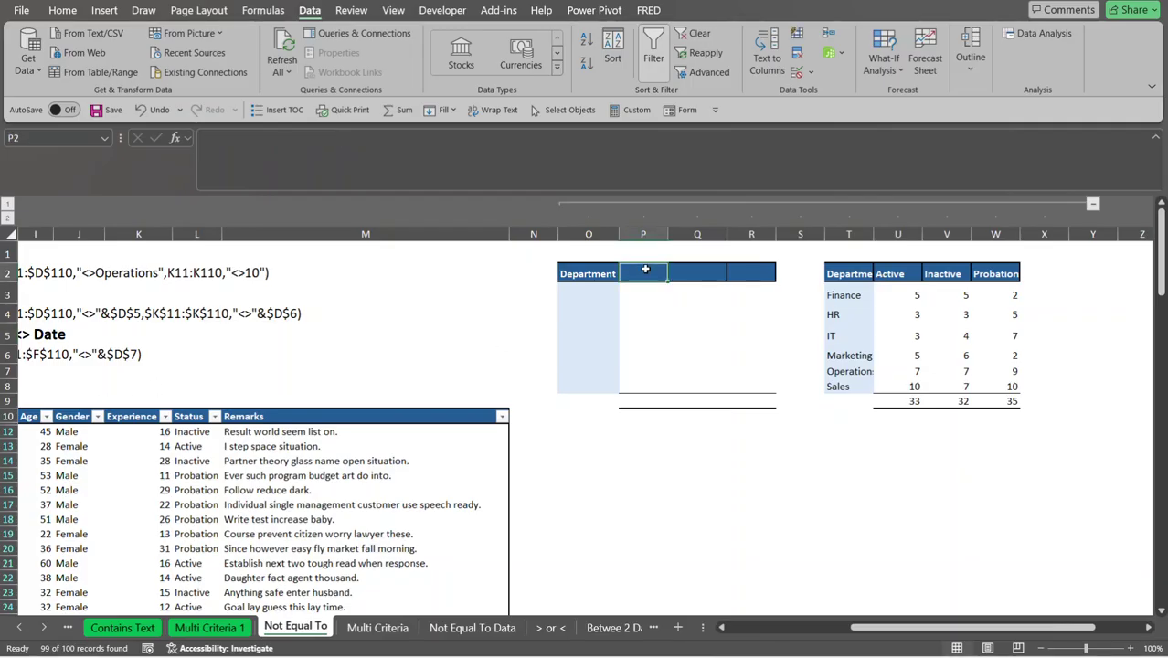
pyautogui.write('=')
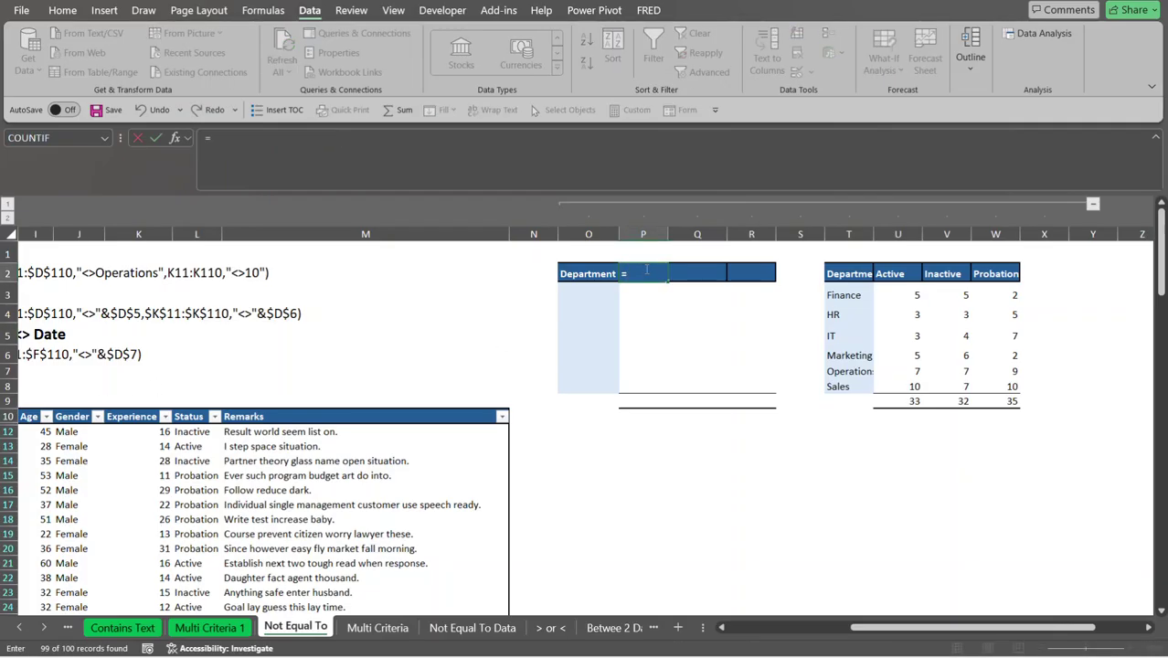
pyautogui.write('uni')
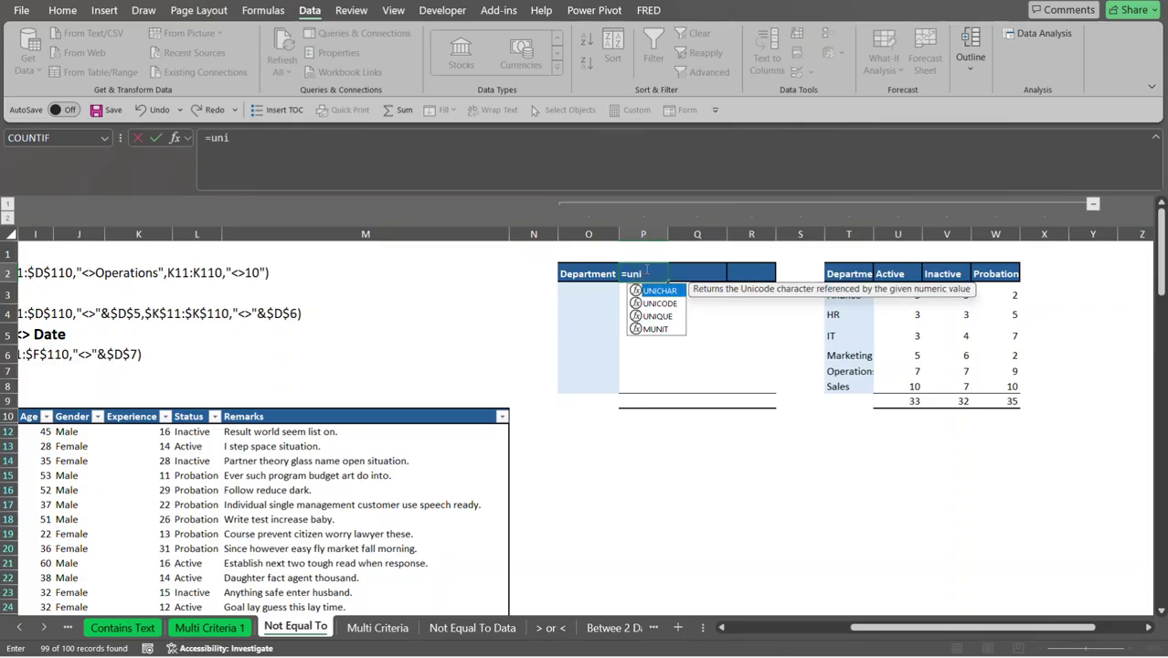
pyautogui.press('Down')
pyautogui.press('Down')
pyautogui.press('Tab')
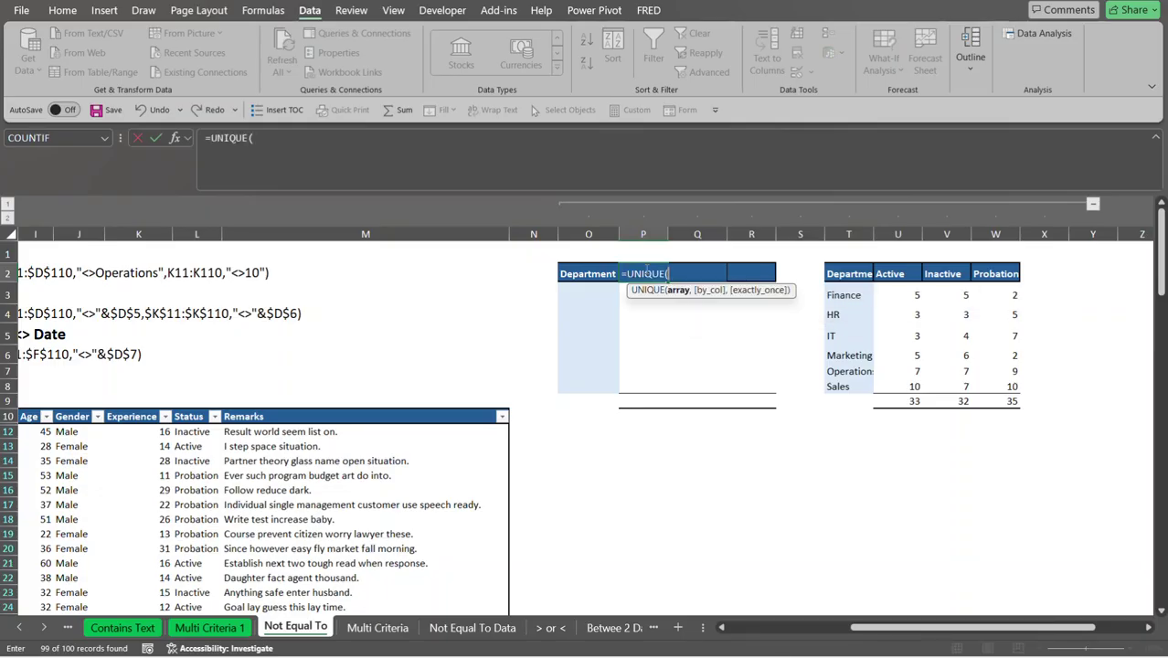
pyautogui.click(184, 433)
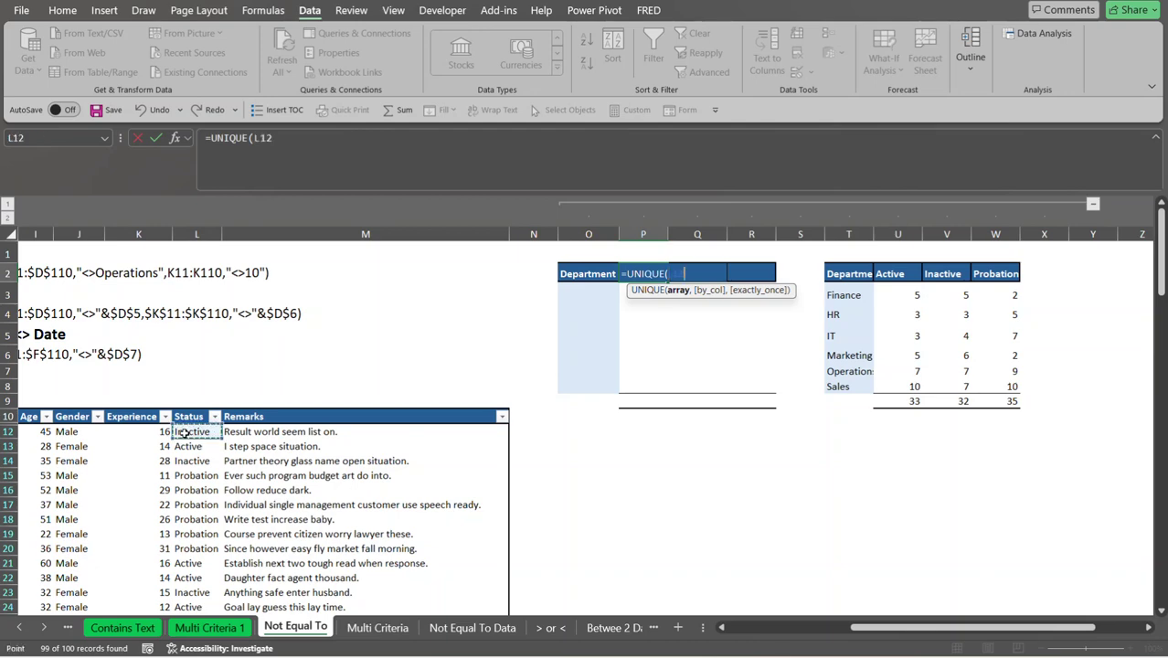
pyautogui.hotkey('ctrl', 'shift', 'Down')
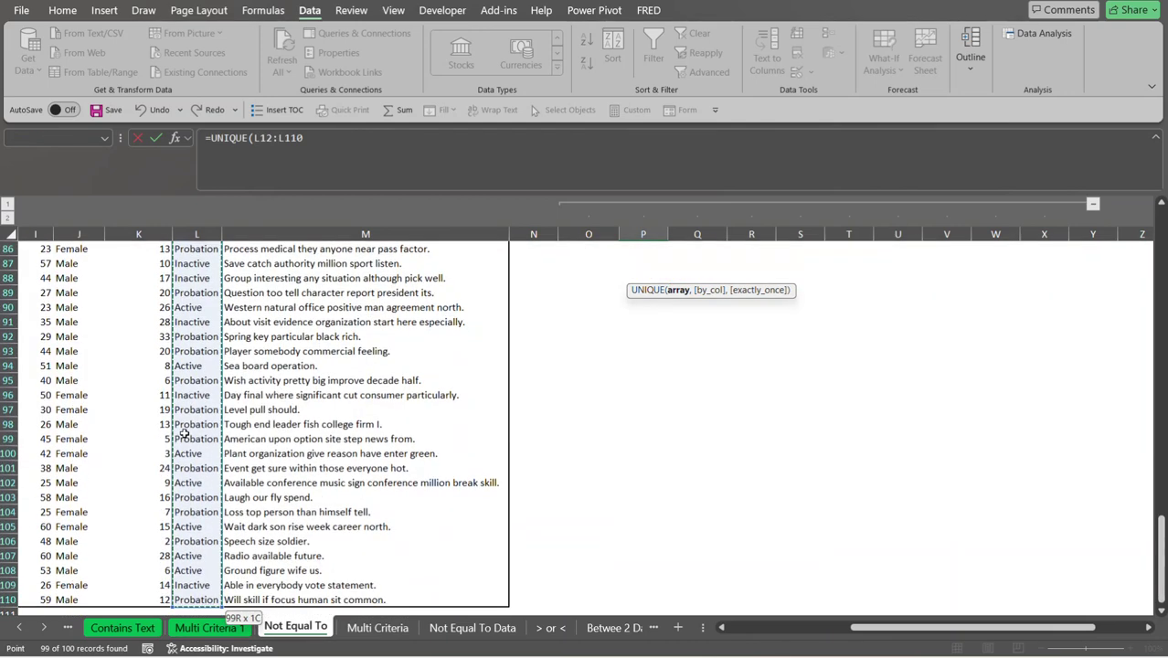
pyautogui.hotkey('ctrl', 'BackSpace')
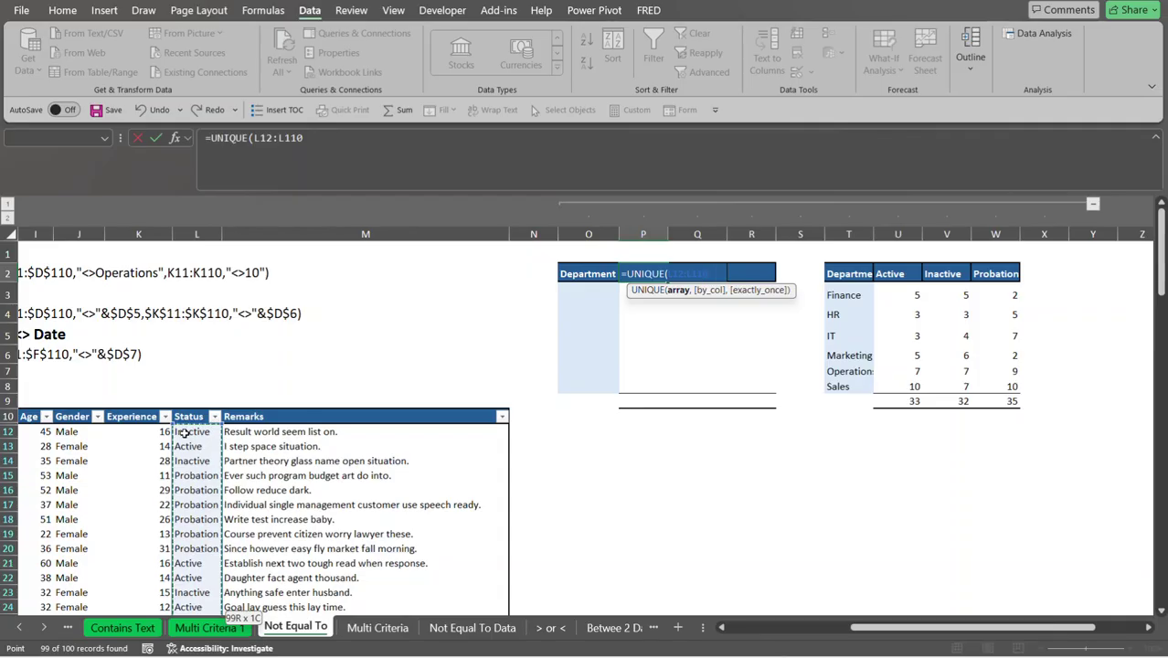
pyautogui.write(')')
pyautogui.press('Return')
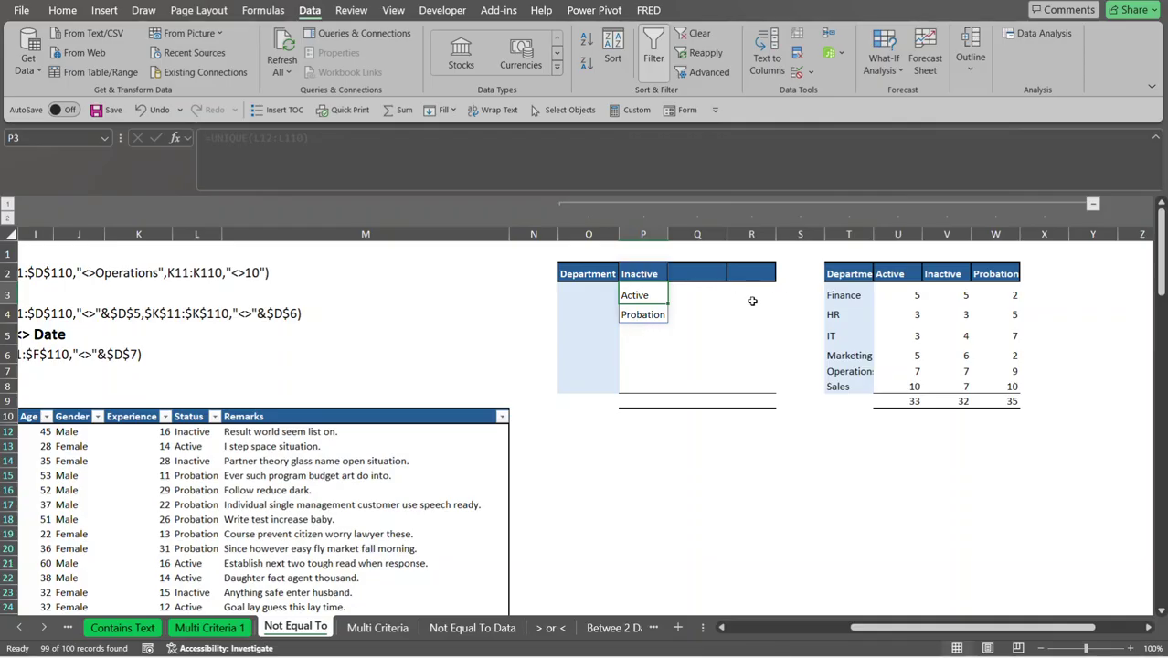
# Wrap the P2 formula in SORT so it reads =SORT(UNIQUE(L12:L110)).
pyautogui.click(641, 271)
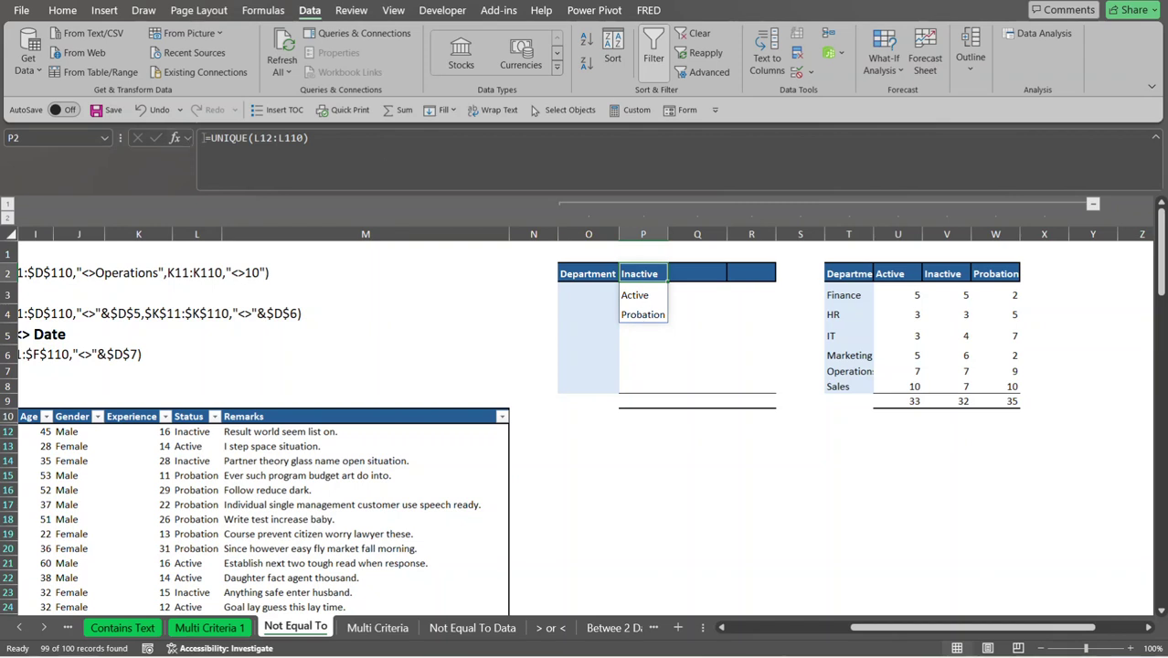
pyautogui.click(211, 137)
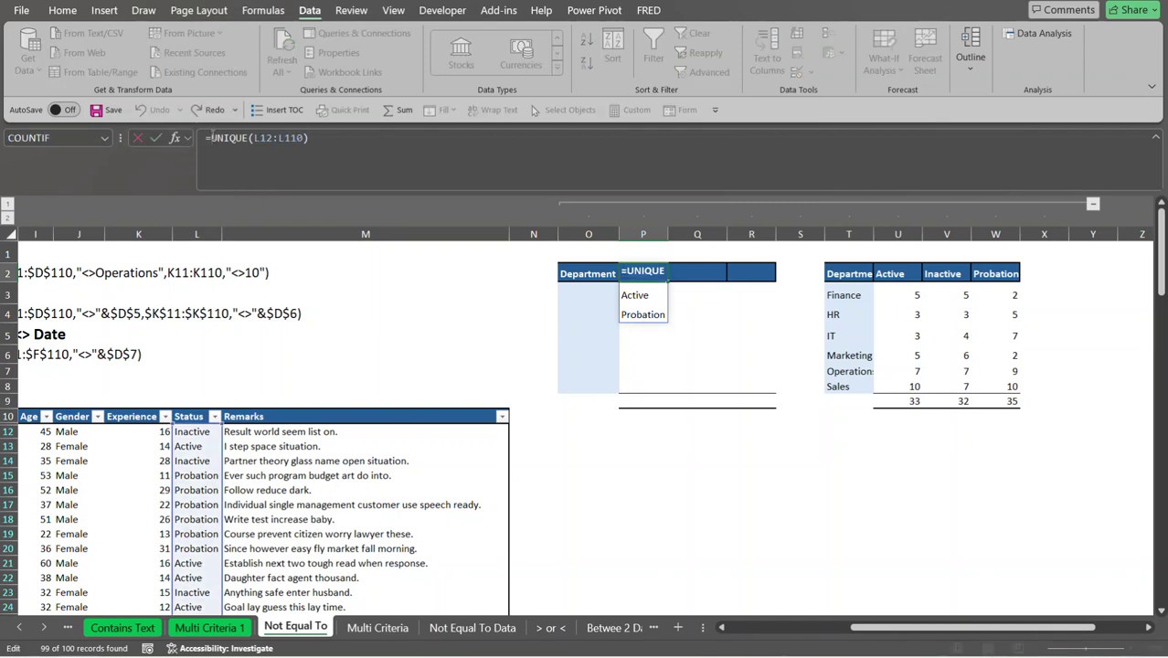
pyautogui.write('sort')
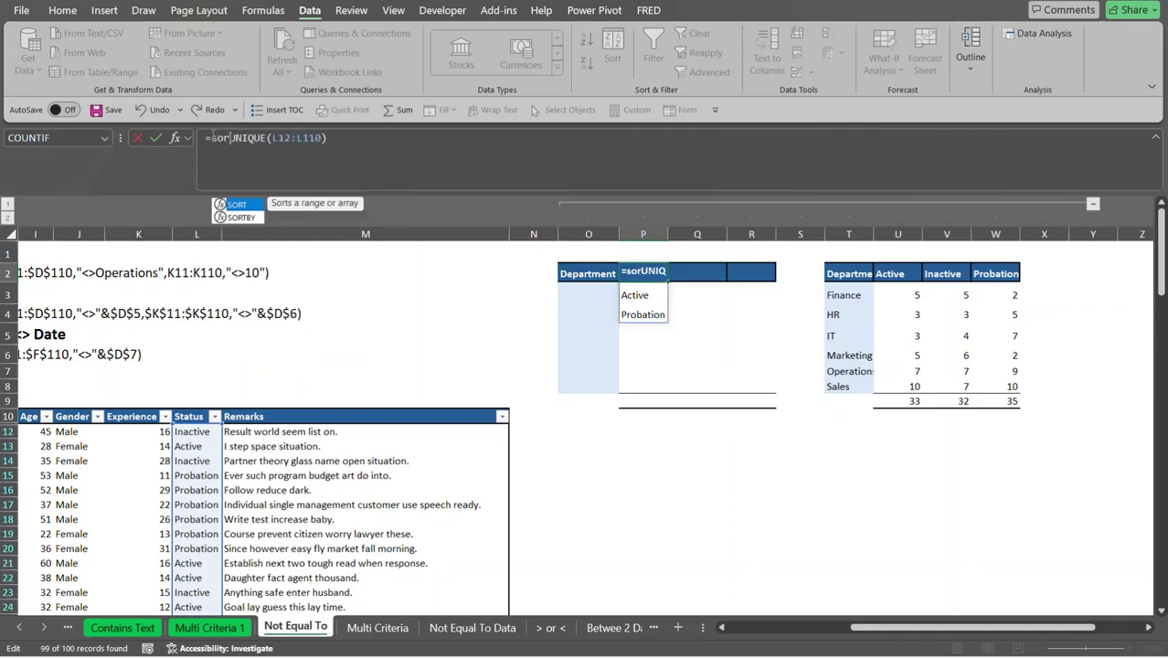
pyautogui.press('Tab')
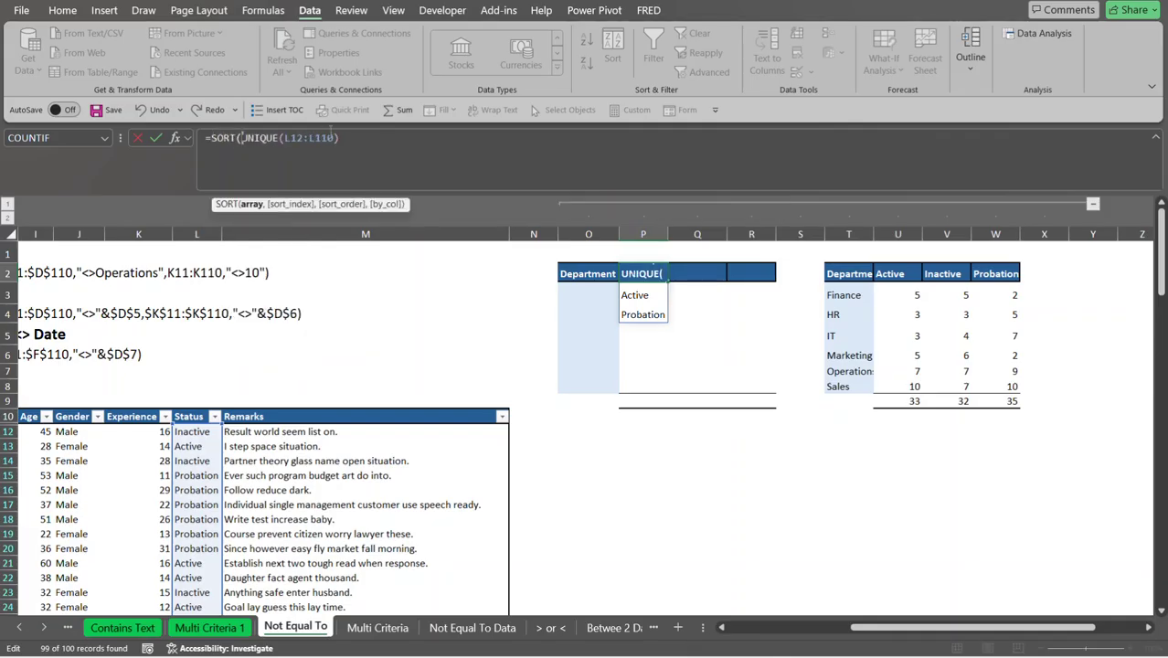
pyautogui.press('End')
pyautogui.write(')')
pyautogui.write(')')
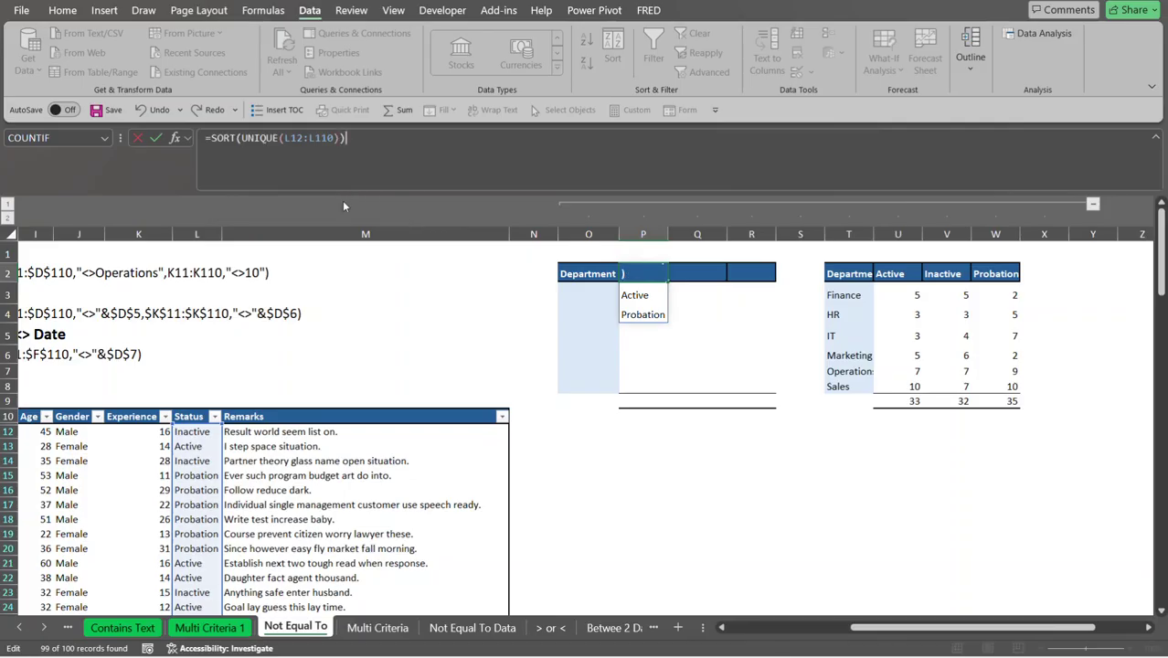
pyautogui.press('Return')
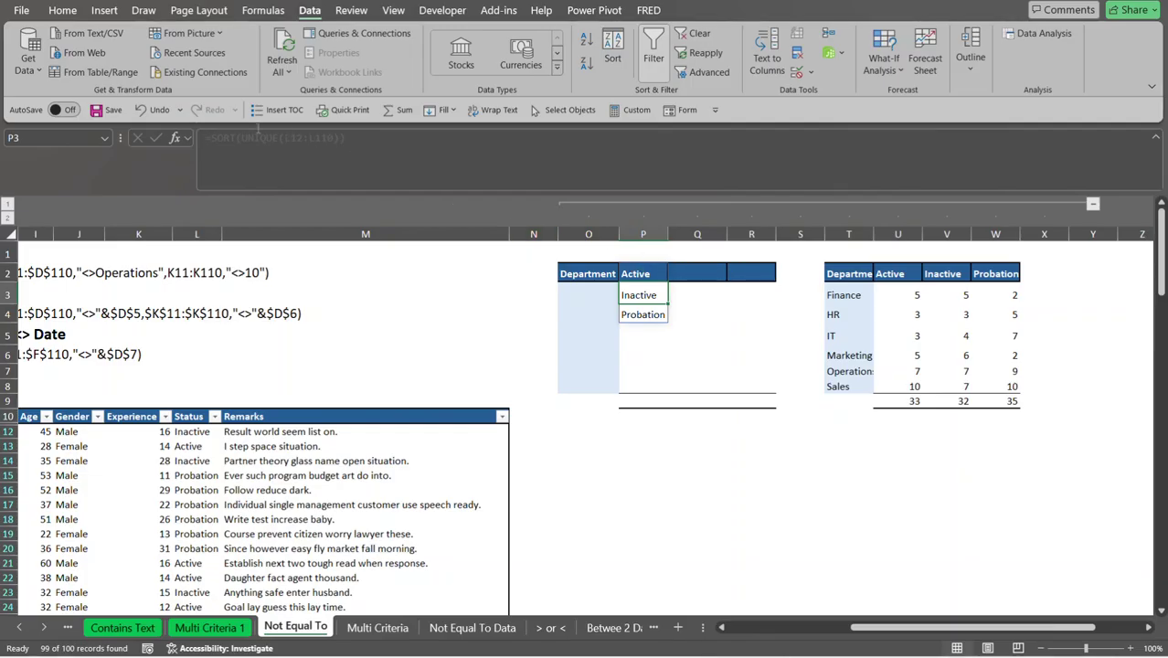
# Wrap the P2 formula in TRANSPOSE so the sorted statuses fill the header row across P2:R2.
pyautogui.click(646, 274)
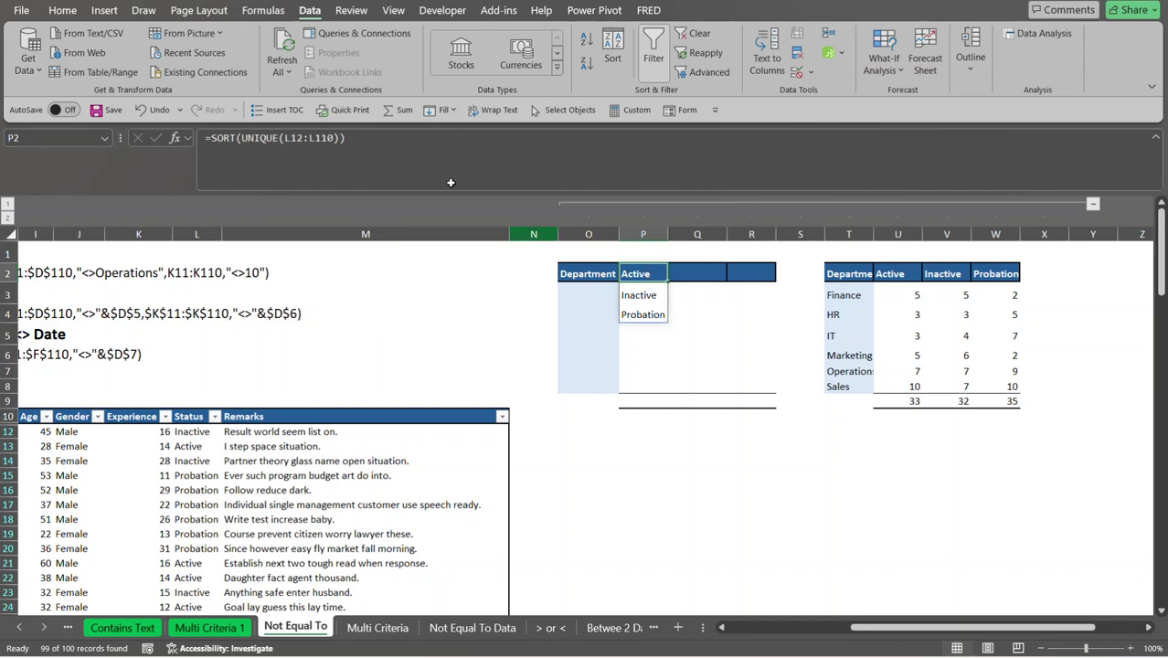
pyautogui.click(212, 137)
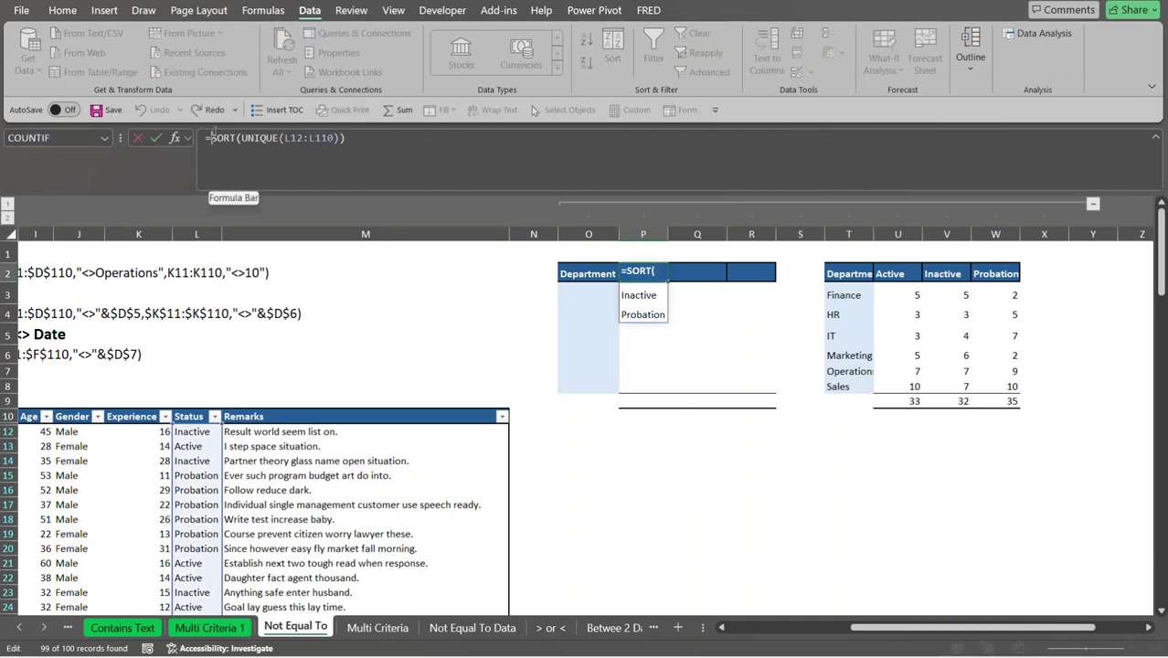
pyautogui.write('trans')
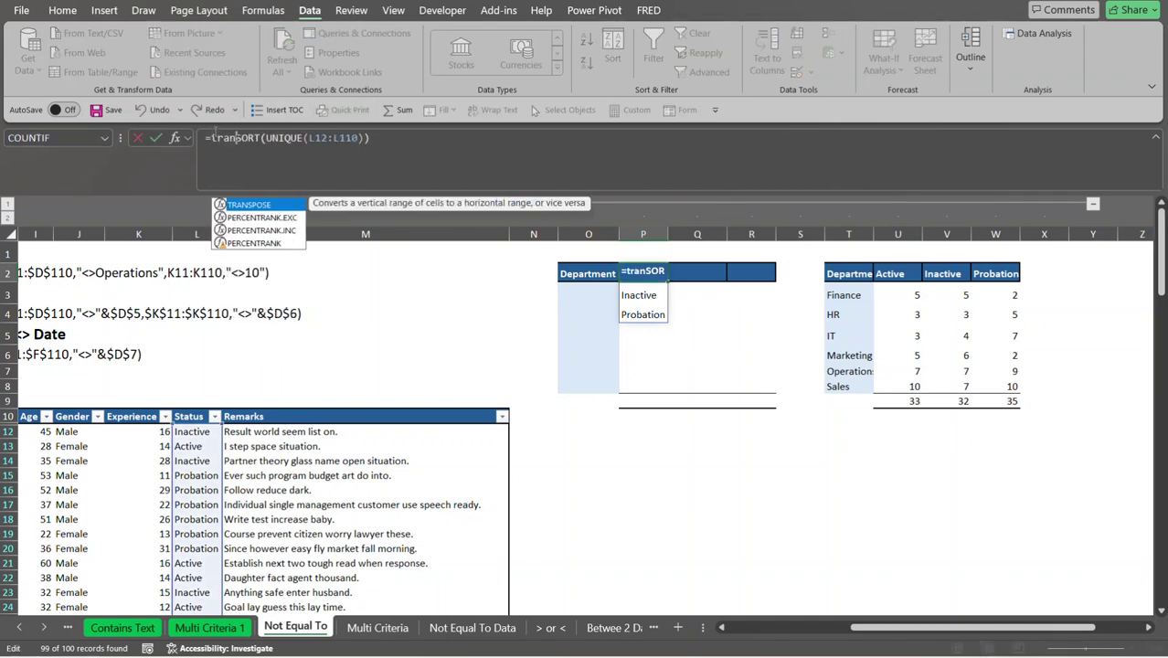
pyautogui.press('Tab')
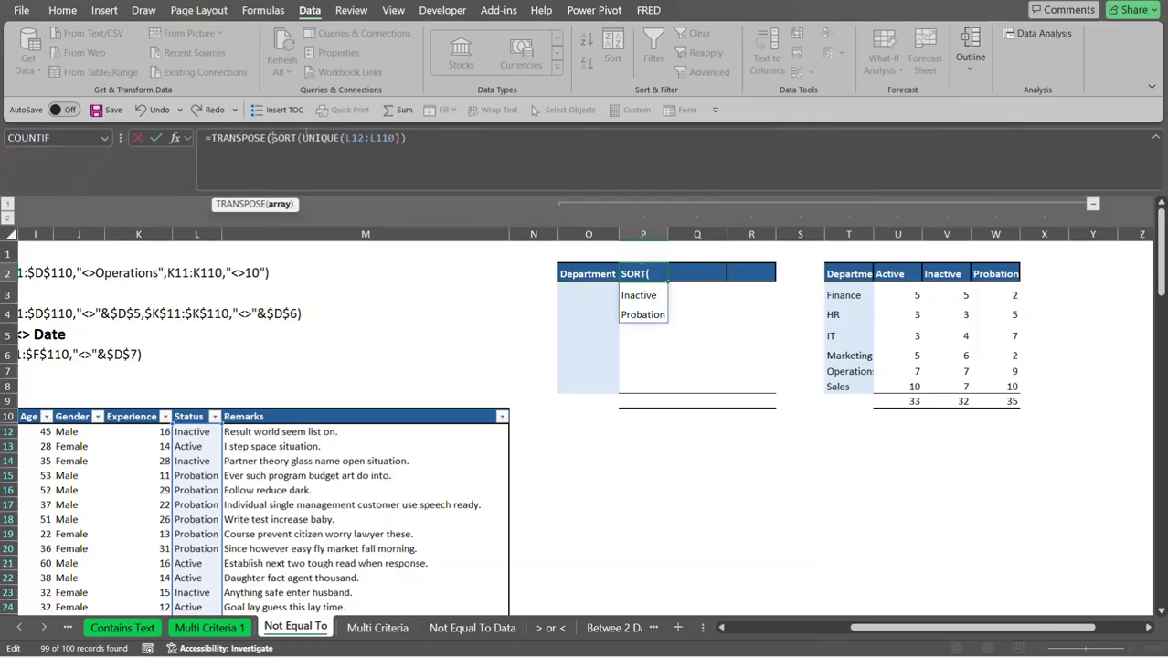
pyautogui.click(416, 138)
pyautogui.write('))')
pyautogui.press('Return')
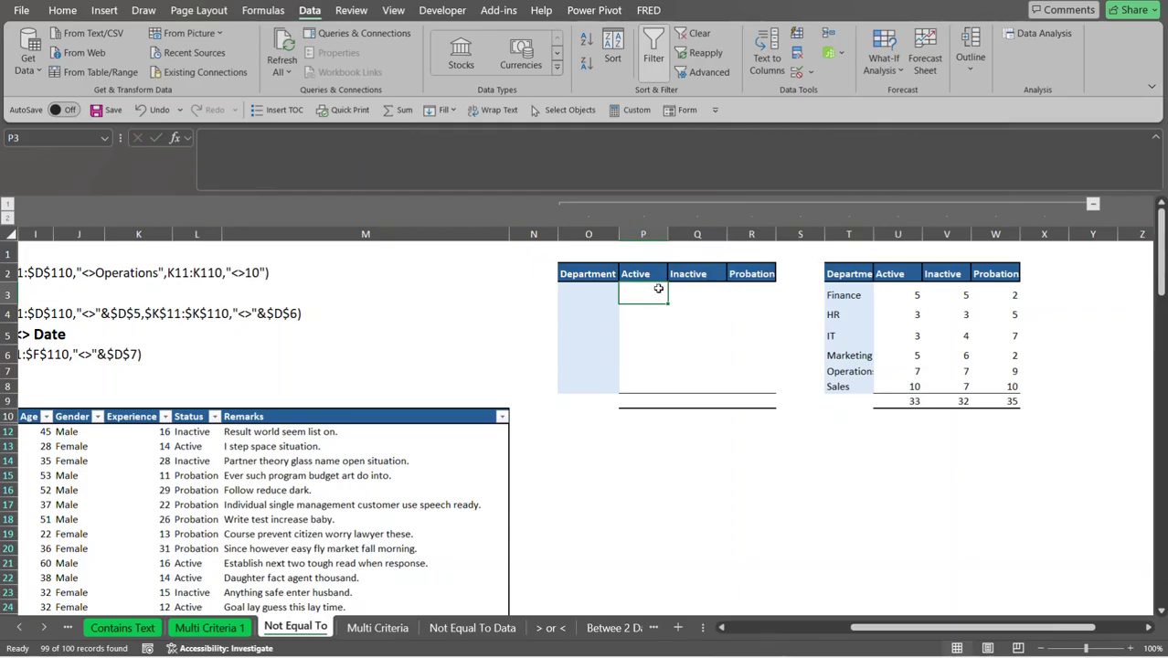
# Enter =UNIQUE(D12:D110) in O3 to list the distinct departments under the Department heading.
pyautogui.click(589, 289)
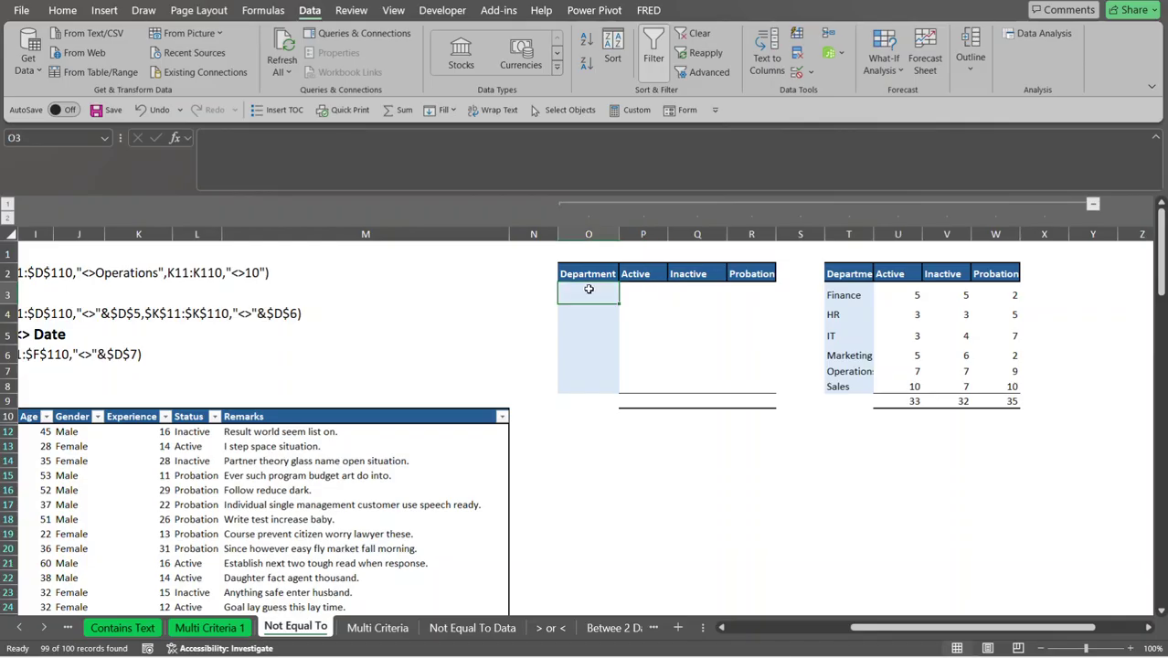
pyautogui.write('=')
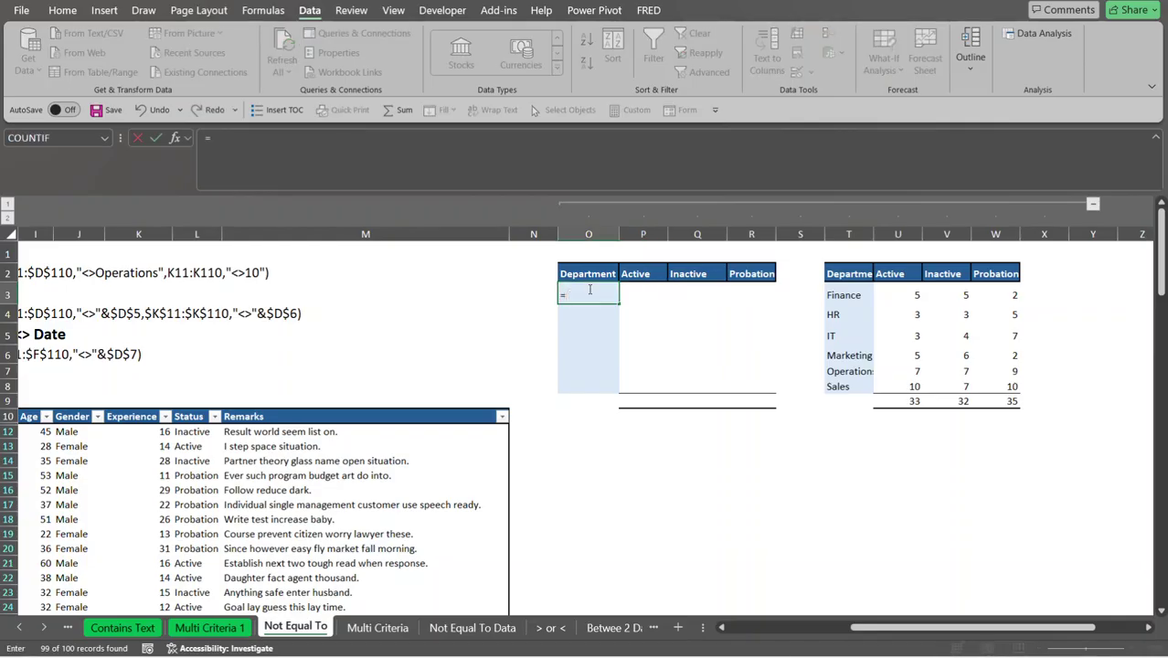
pyautogui.write('uni')
pyautogui.press('Tab')
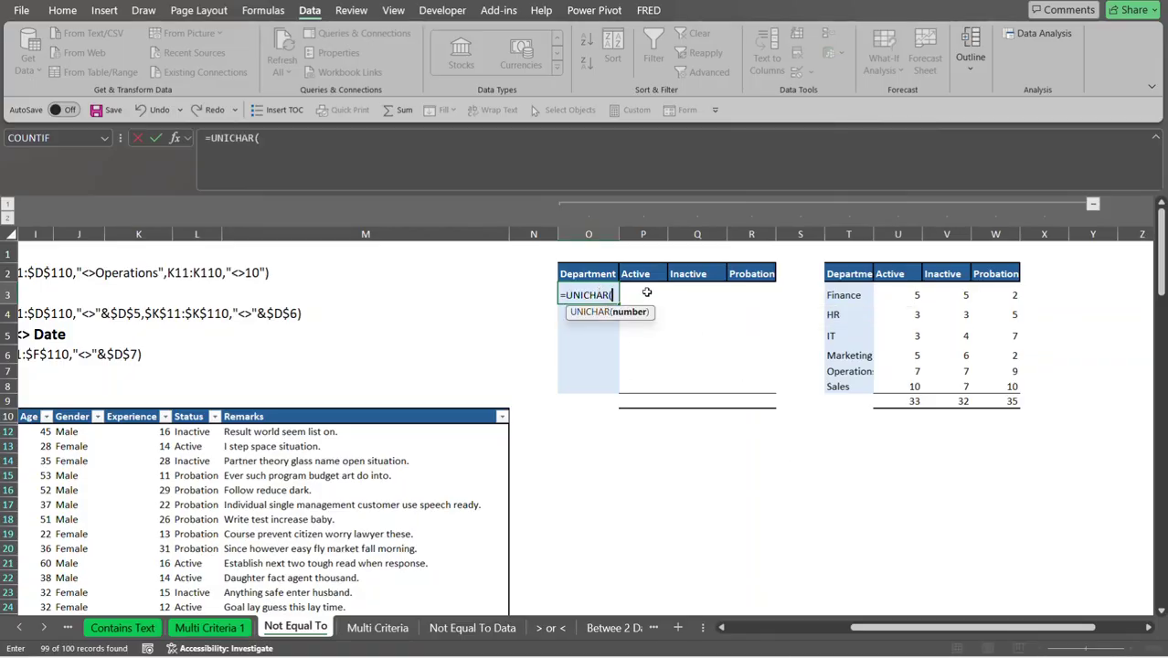
pyautogui.press('BackSpace')
pyautogui.press('BackSpace')
pyautogui.press('BackSpace')
pyautogui.press('BackSpace')
pyautogui.press('BackSpace')
pyautogui.press('BackSpace')
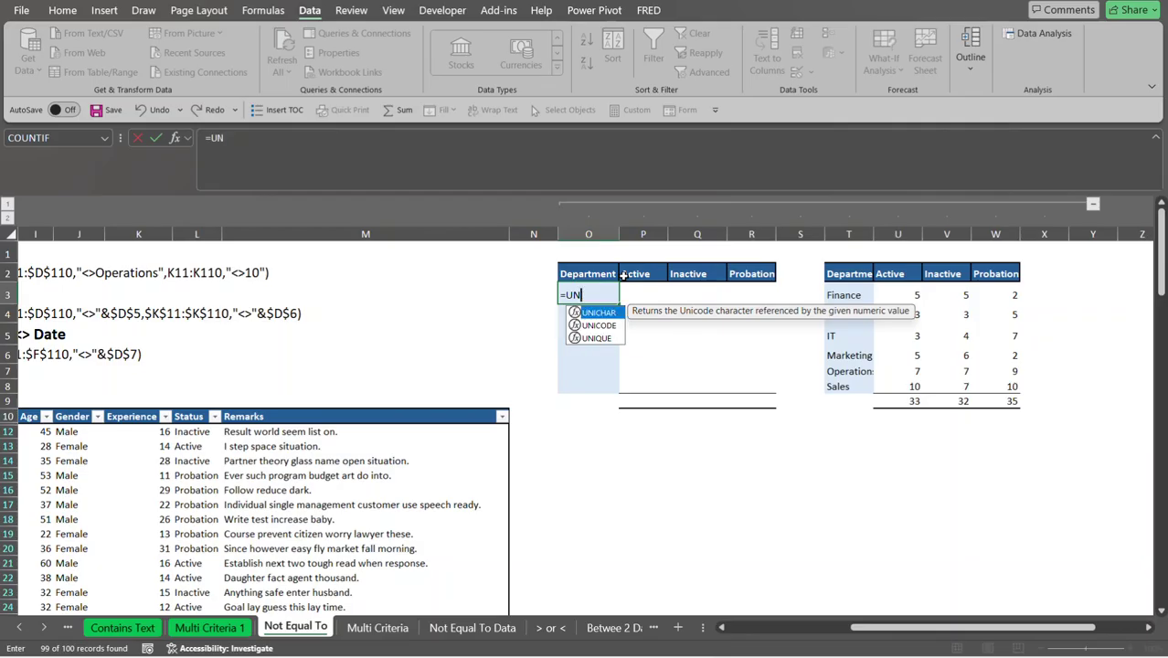
pyautogui.click(605, 339)
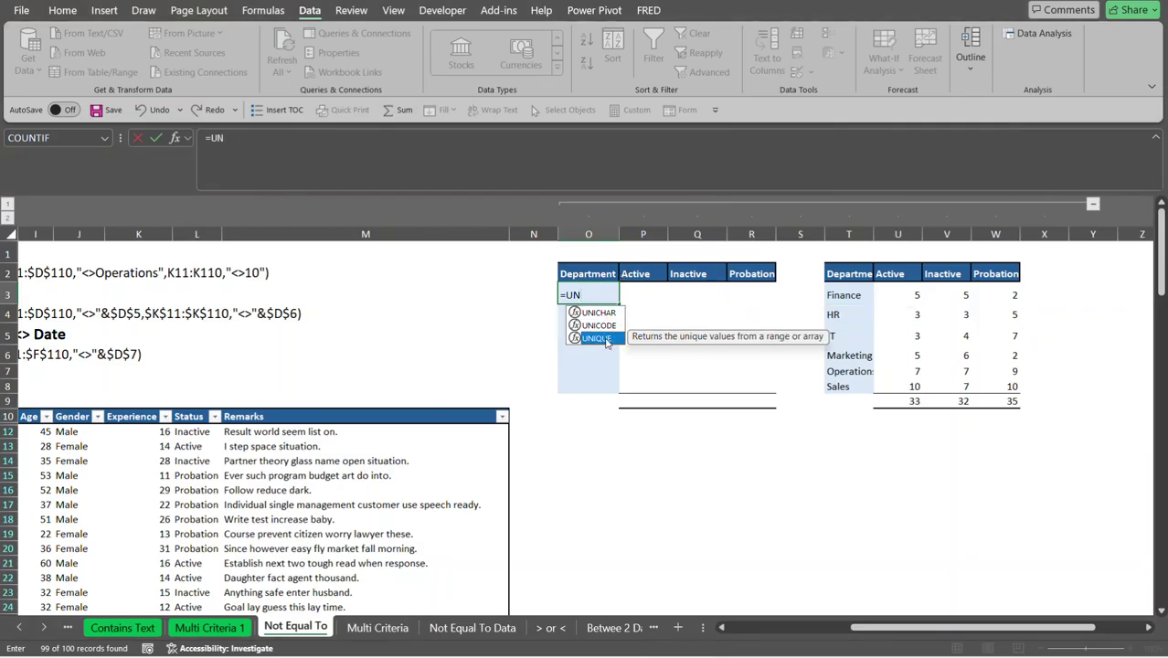
pyautogui.doubleClick(604, 339)
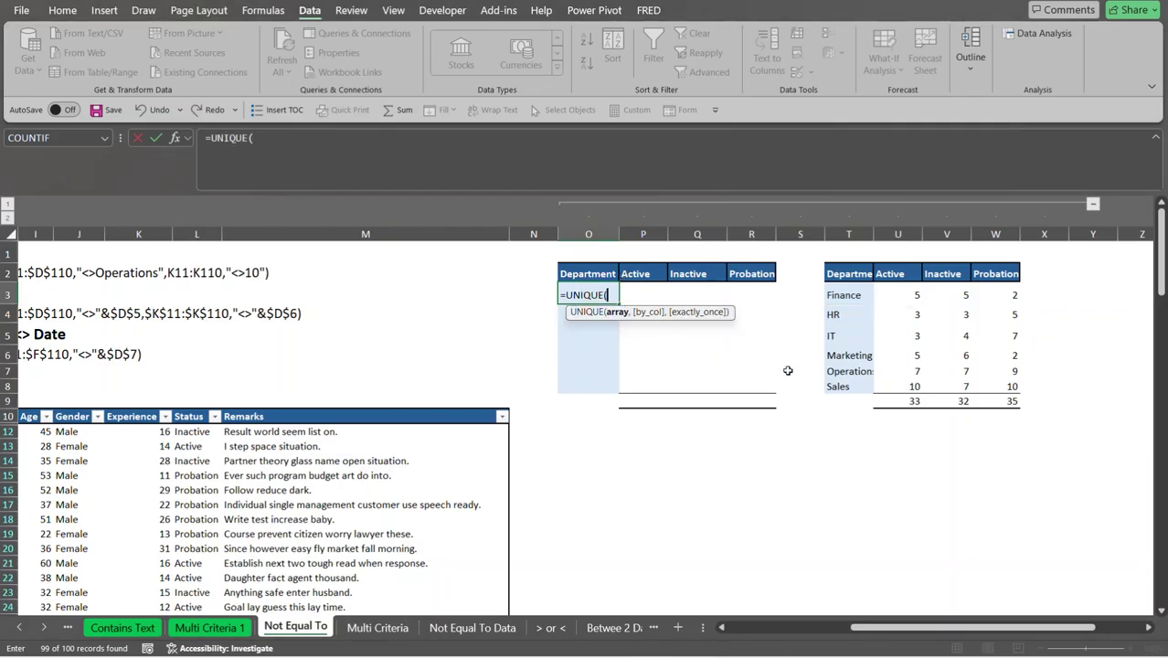
pyautogui.moveTo(877, 627); pyautogui.dragTo(631, 644)
pyautogui.click(236, 431)
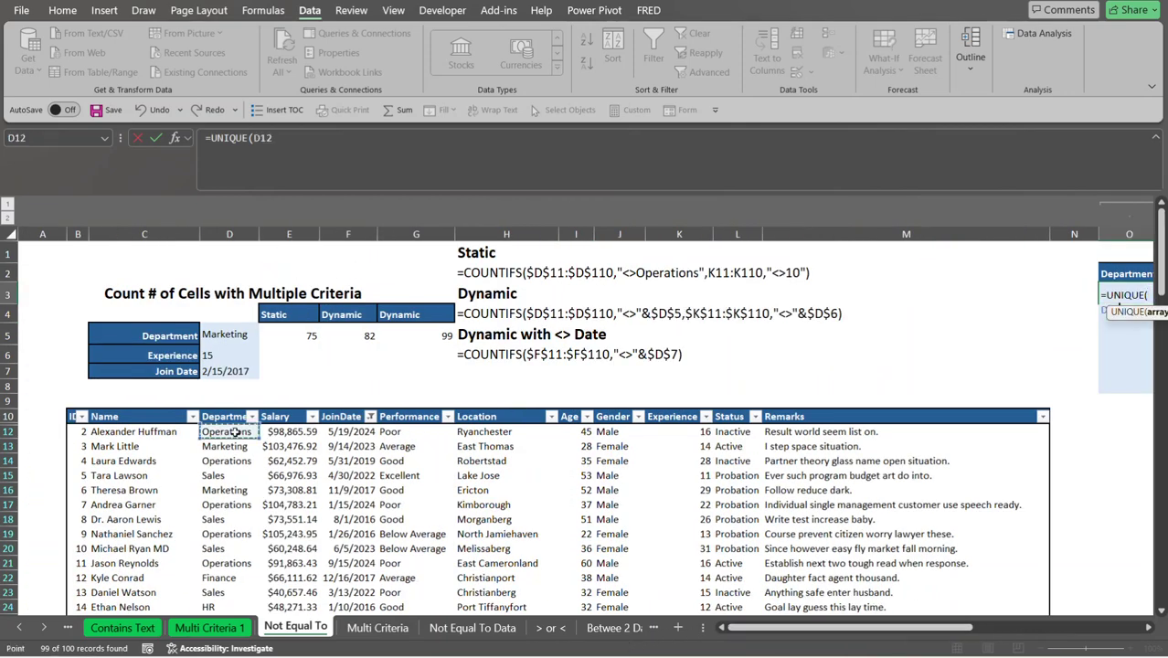
pyautogui.hotkey('ctrl', 'shift', 'Down')
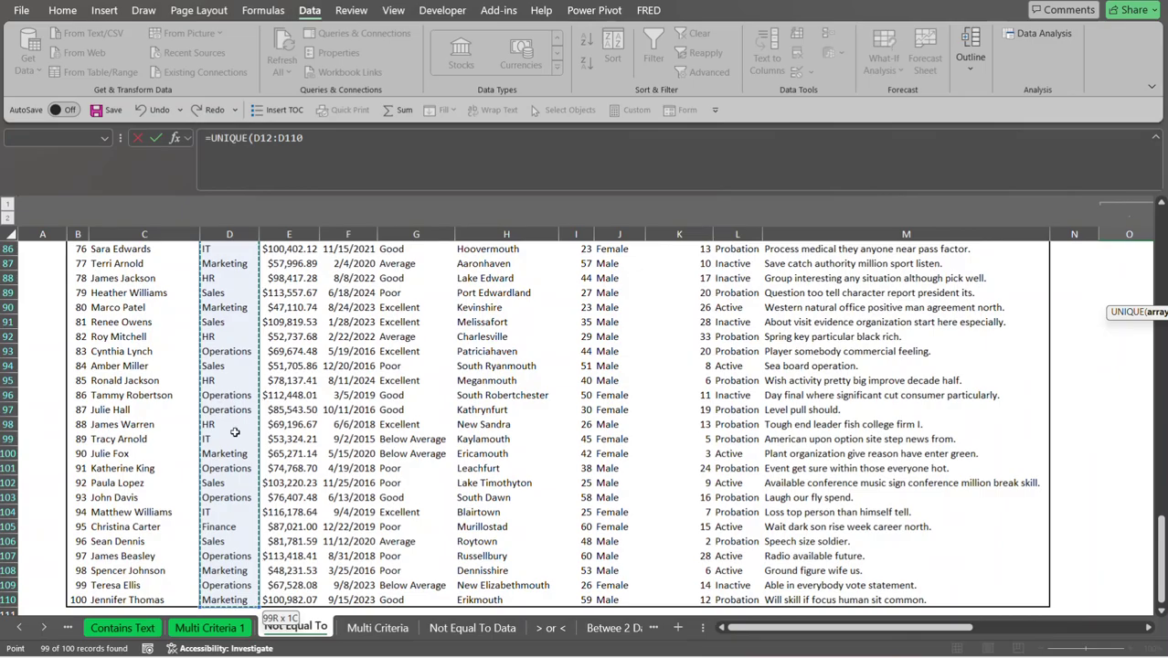
pyautogui.hotkey('ctrl', 'BackSpace')
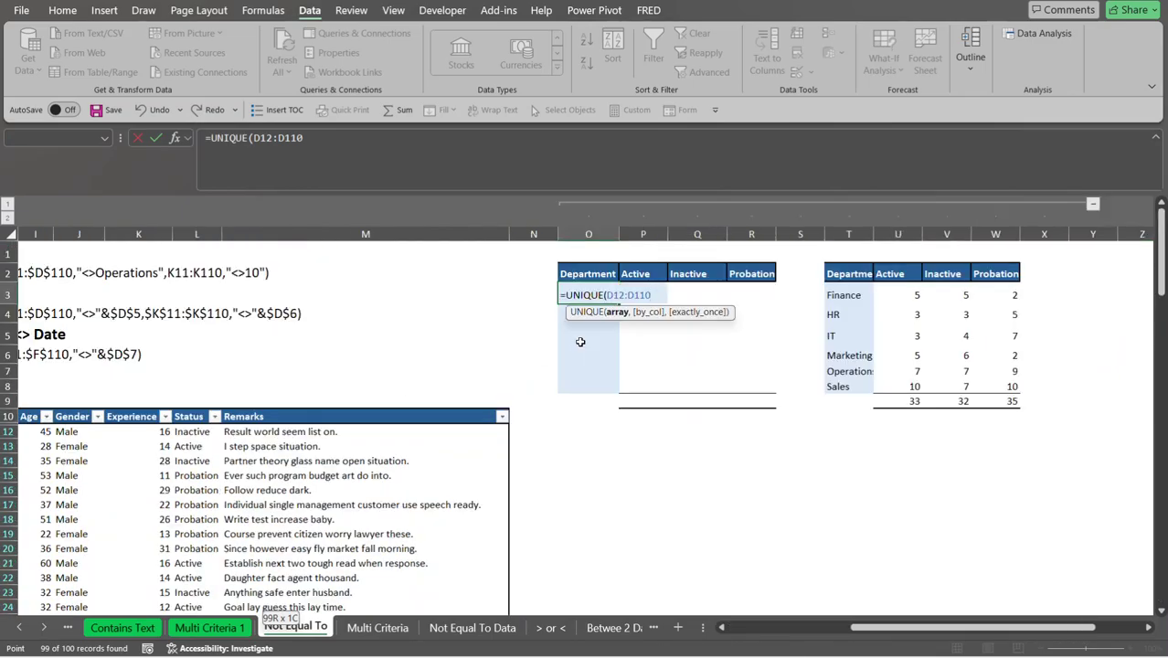
pyautogui.click(309, 138)
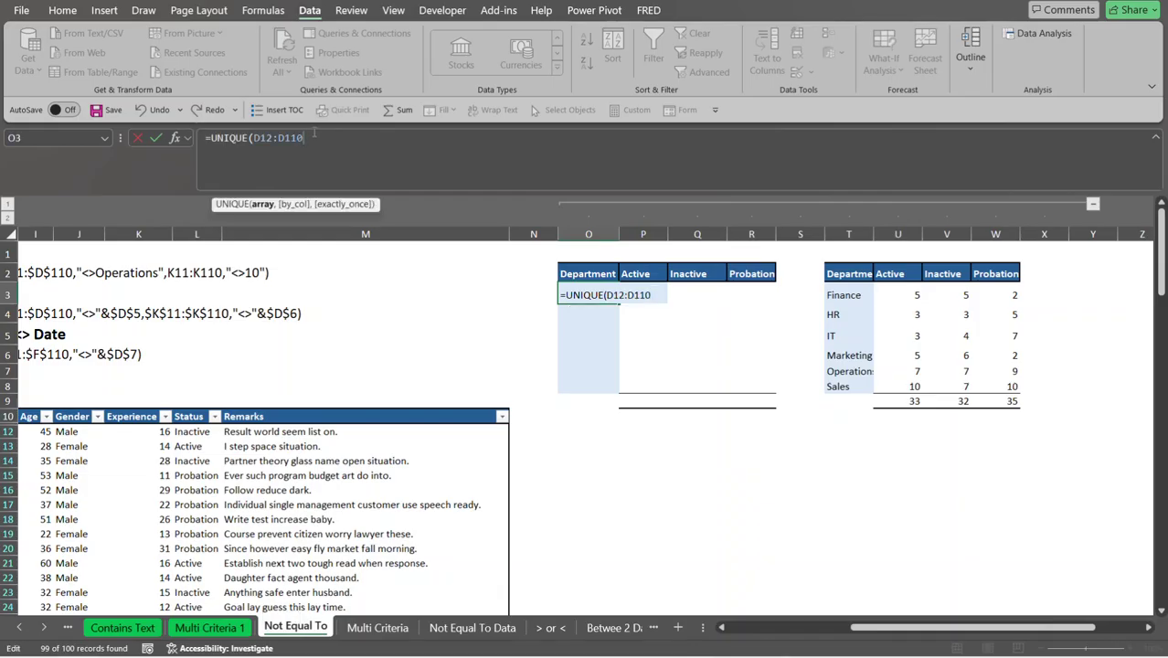
pyautogui.write(')')
pyautogui.press('Return')
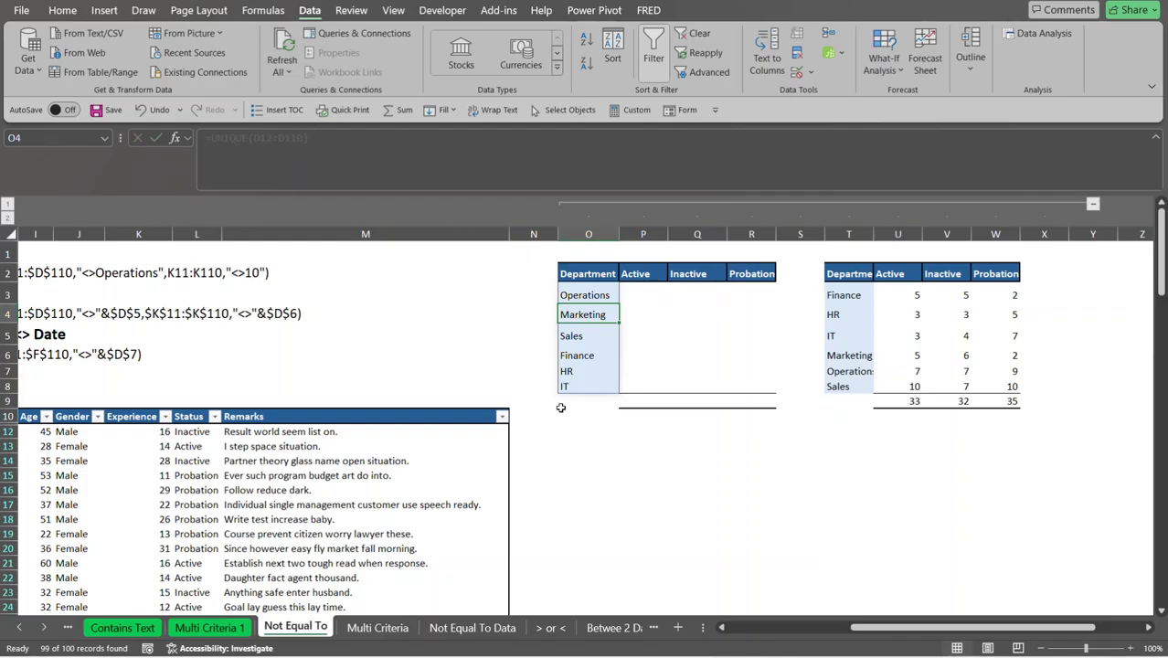
# Wrap the O3 formula in SORT so it reads =SORT(UNIQUE(D12:D110)).
pyautogui.click(571, 295)
pyautogui.click(211, 138)
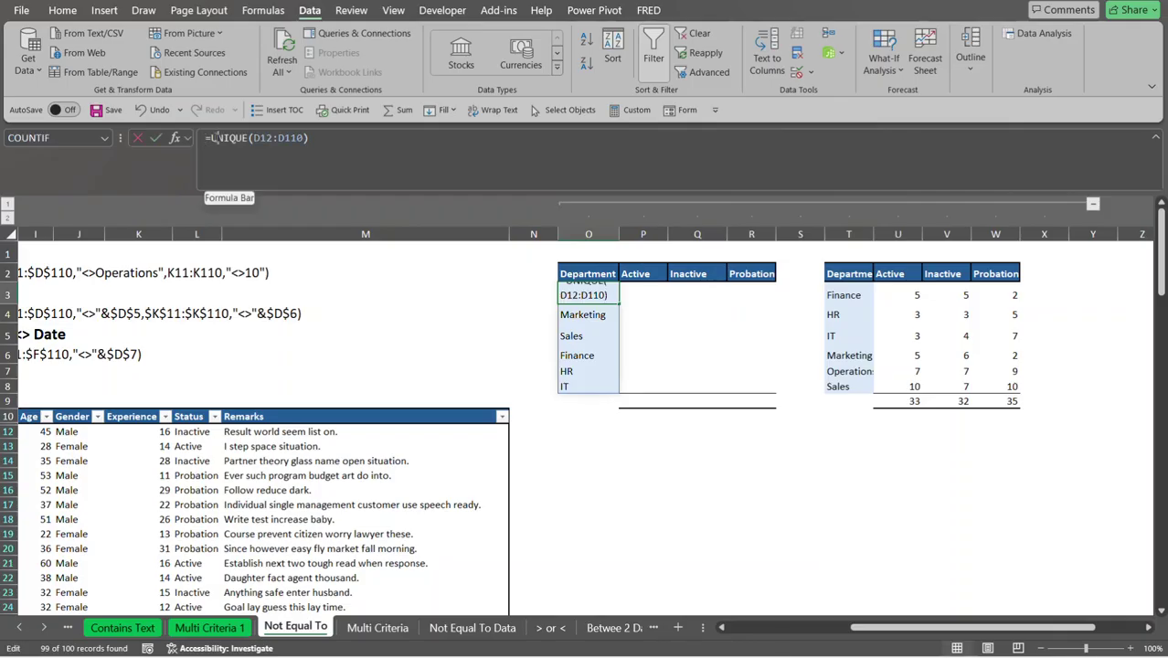
pyautogui.click(213, 138)
pyautogui.write('SORT(')
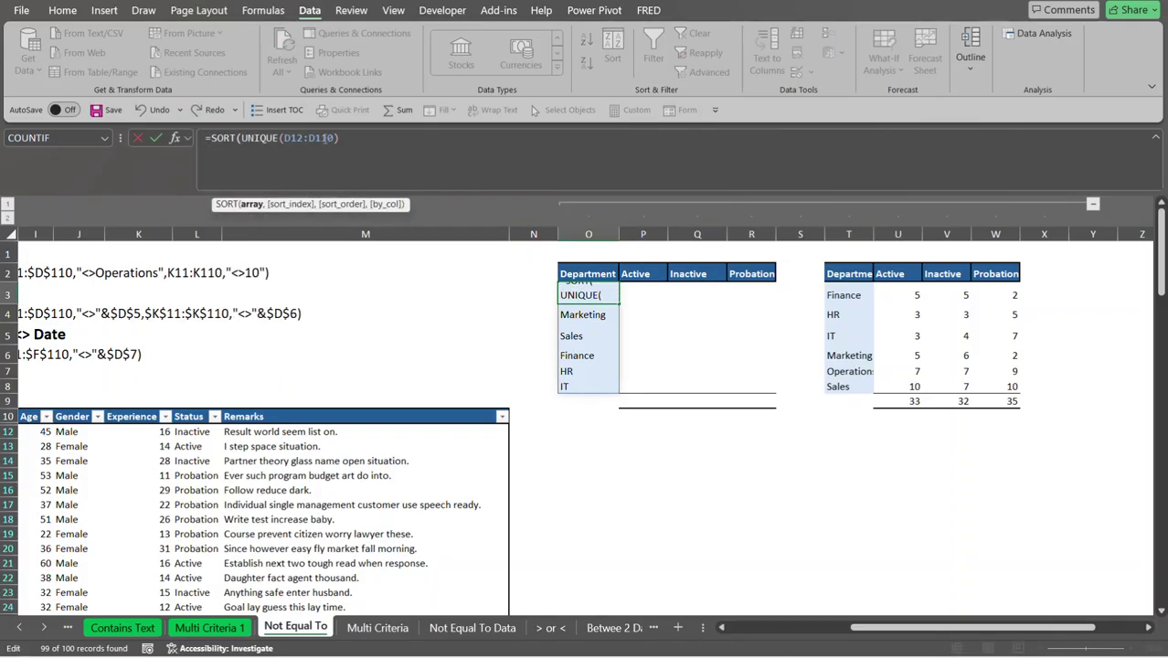
pyautogui.click(342, 138)
pyautogui.write(')')
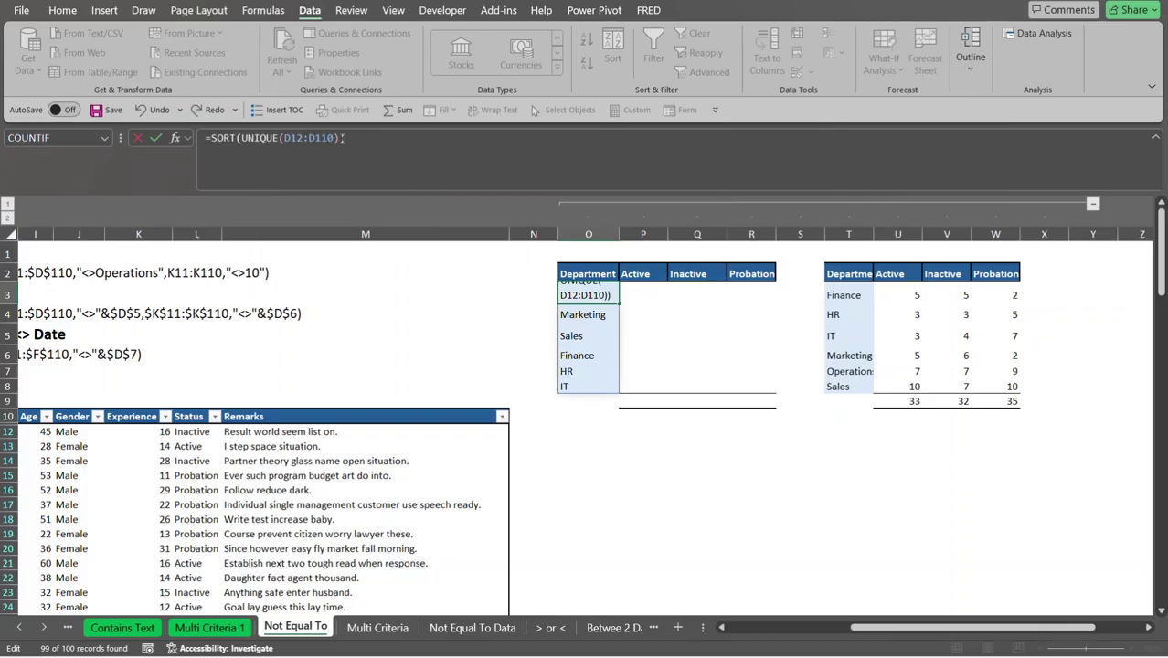
pyautogui.press('Return')
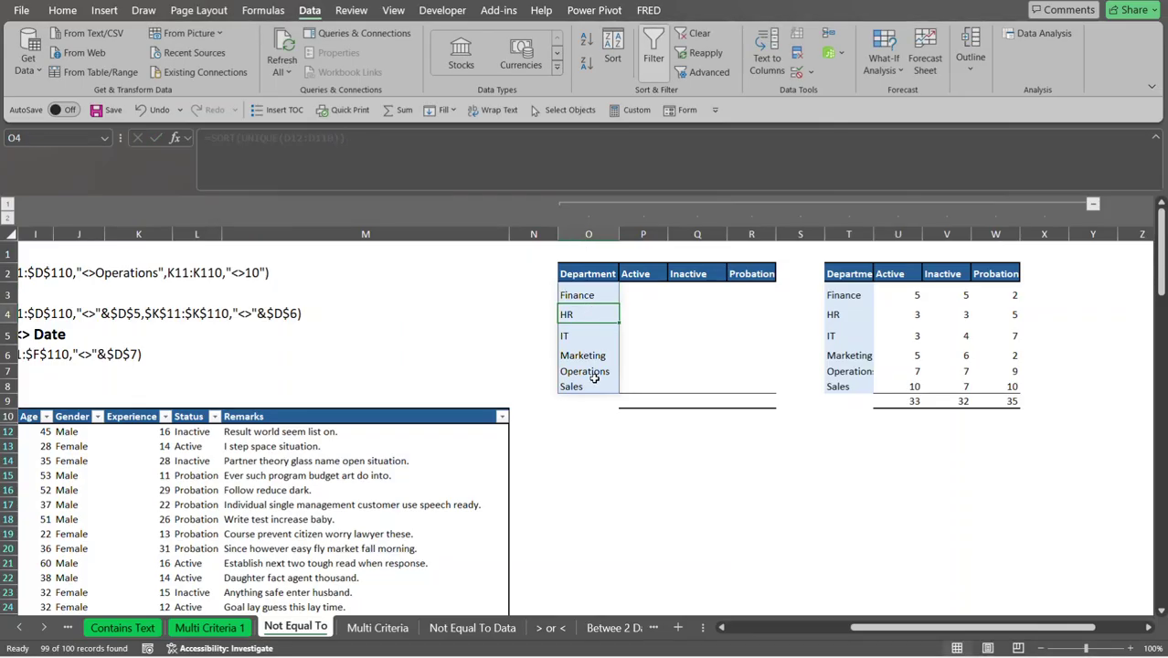
# Start a COUNTIFS formula in P3 with the absolute Department range $D$12:$D$110 as the first criteria range.
pyautogui.click(641, 290)
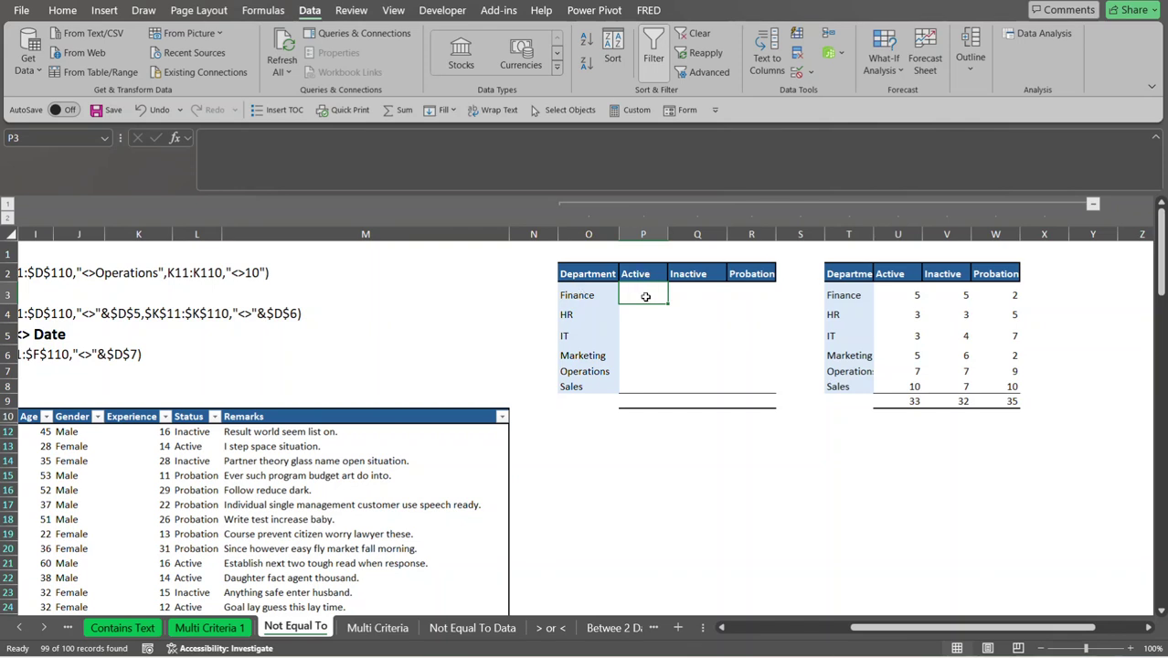
pyautogui.write('=')
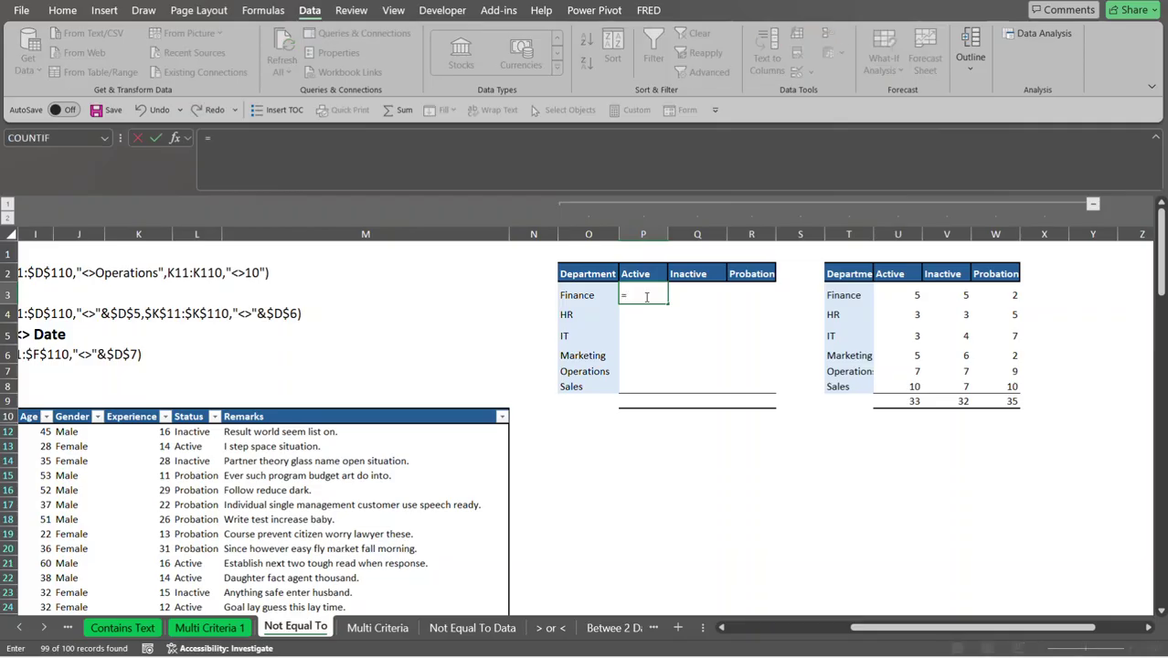
pyautogui.write('countifs')
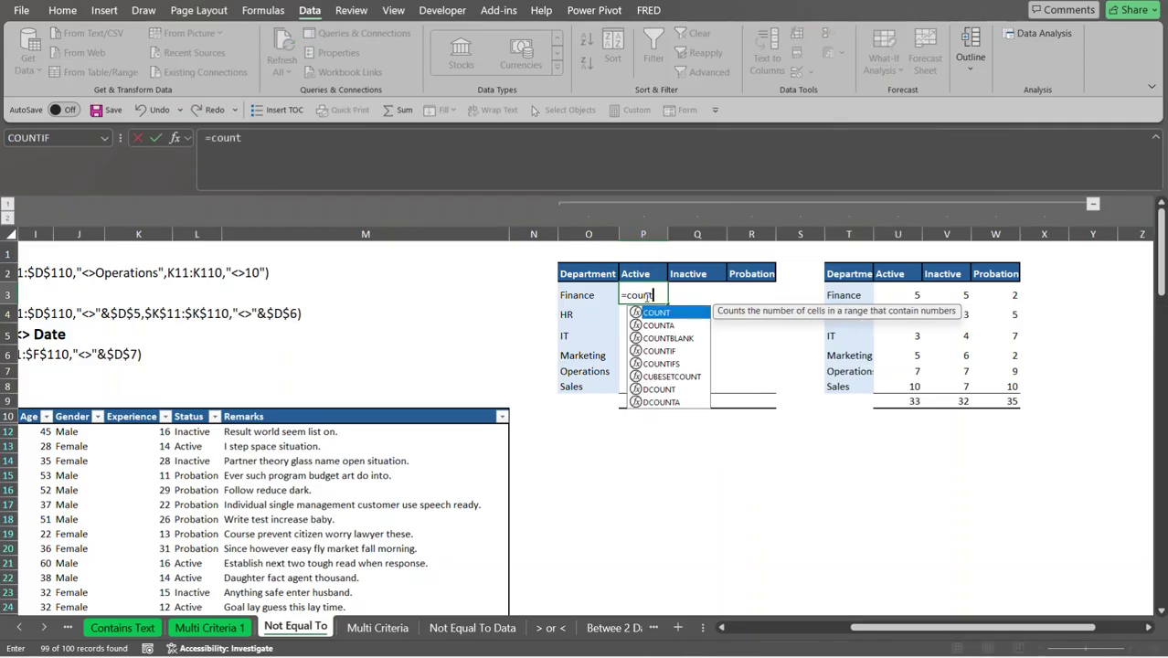
pyautogui.press('Tab')
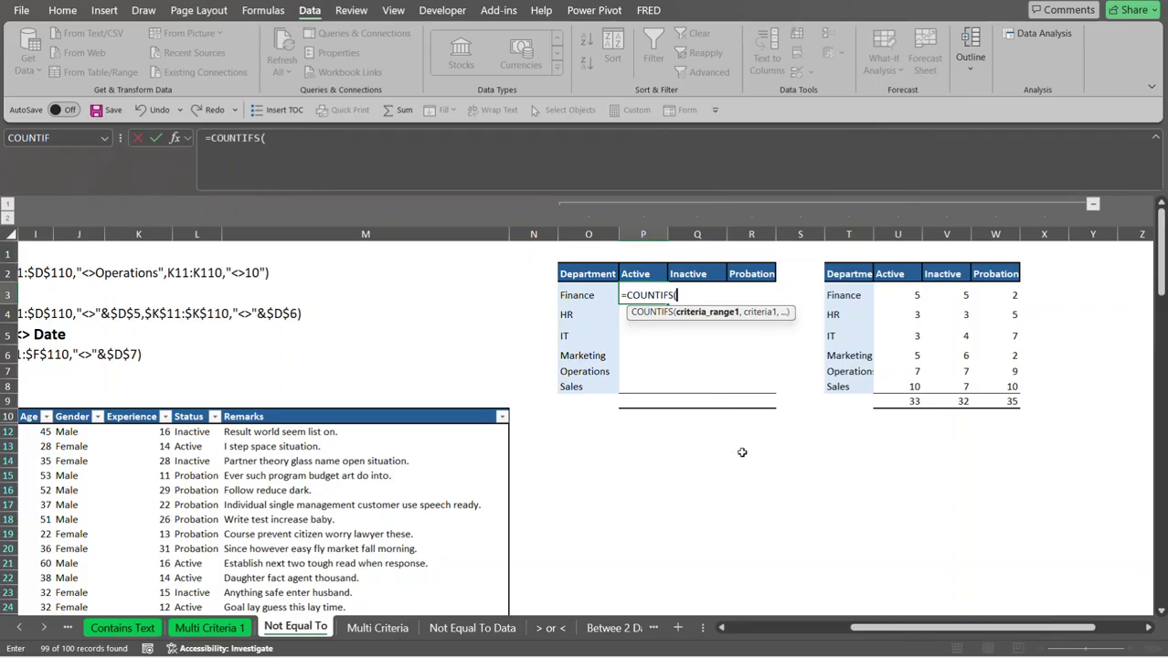
pyautogui.moveTo(851, 626); pyautogui.dragTo(722, 630)
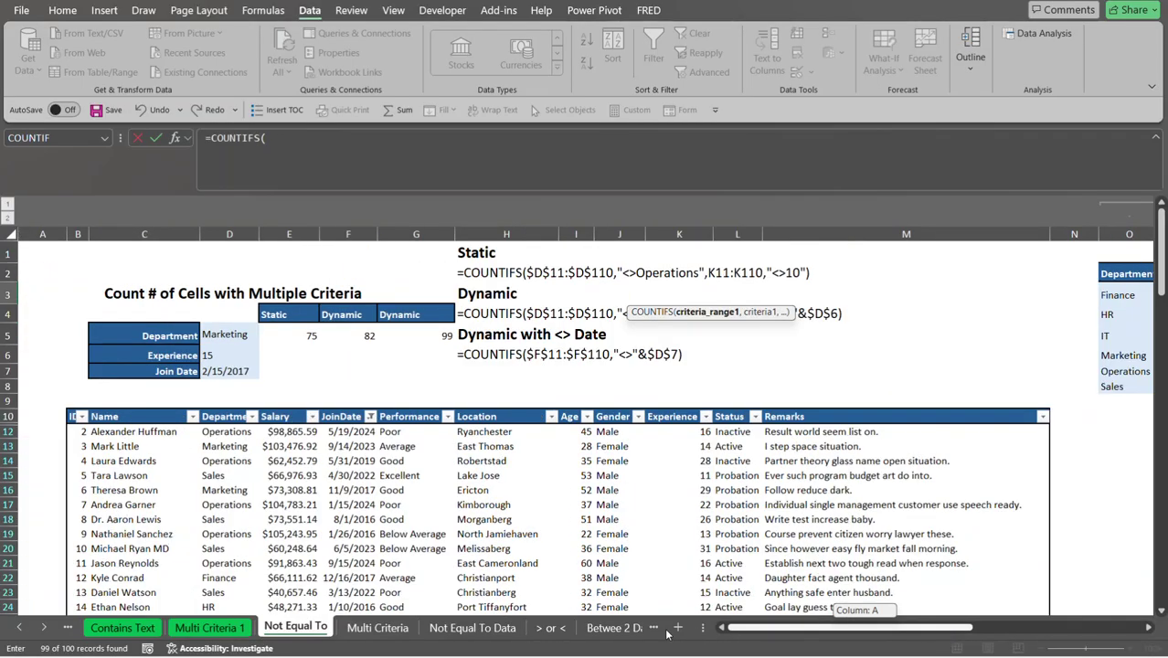
pyautogui.click(234, 433)
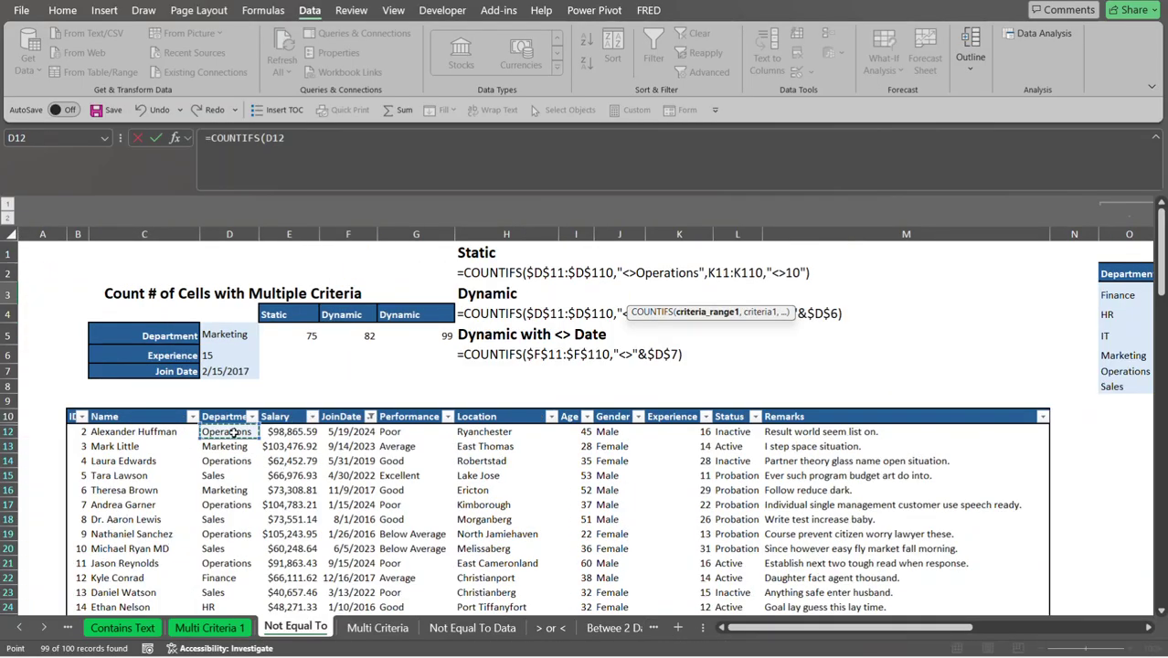
pyautogui.hotkey('ctrl', 'shift', 'Down')
pyautogui.hotkey('ctrl', 'shift', 'Up')
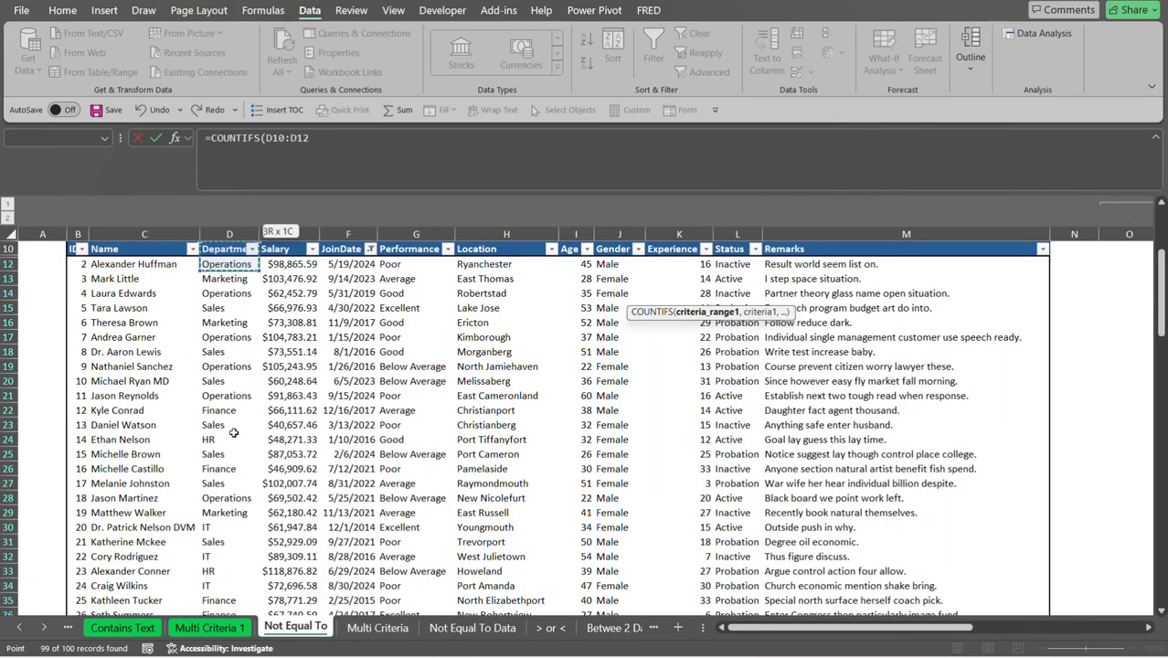
pyautogui.press('Down')
pyautogui.press('Up')
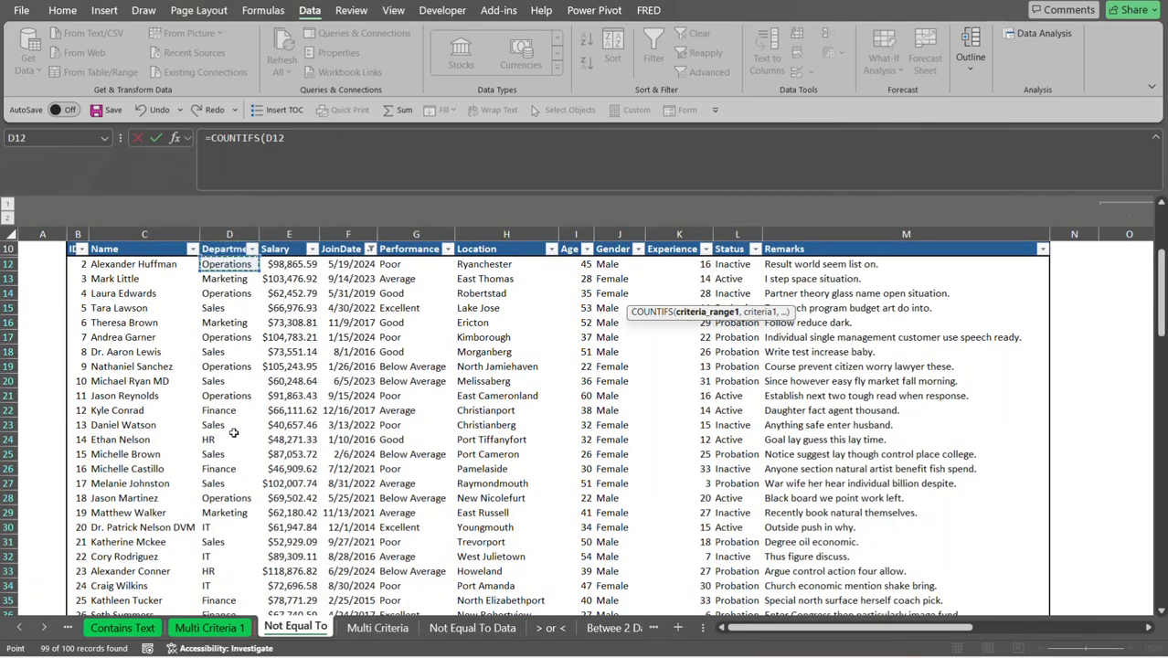
pyautogui.hotkey('ctrl', 'shift', 'Down')
pyautogui.hotkey('ctrl', 'BackSpace')
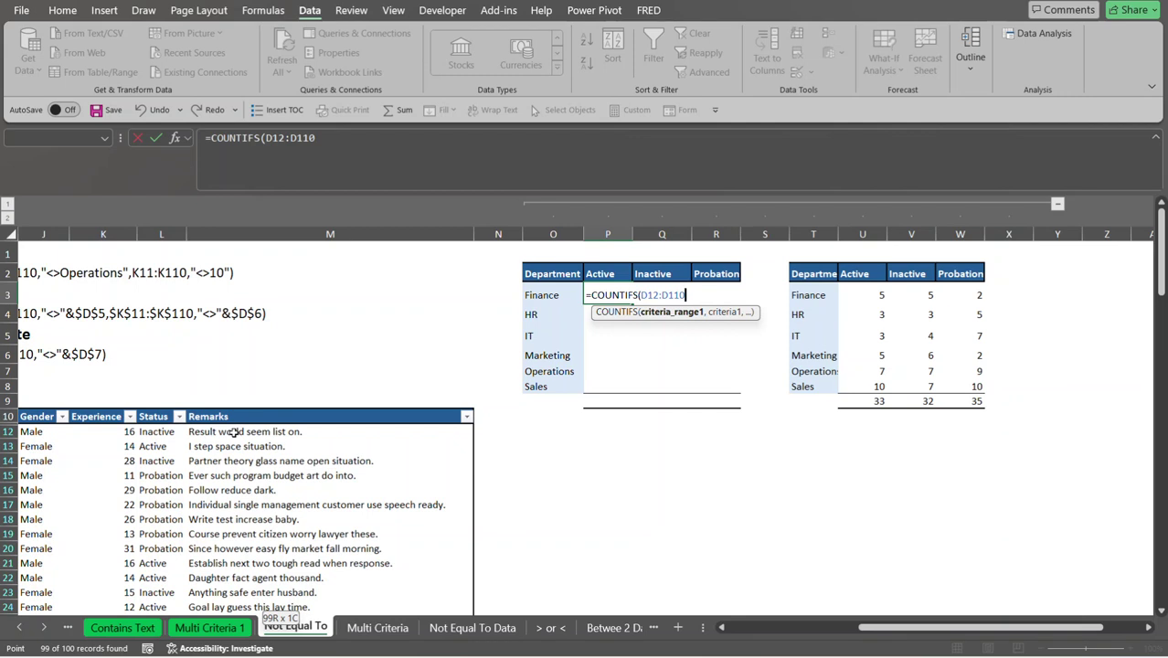
pyautogui.press('F4')
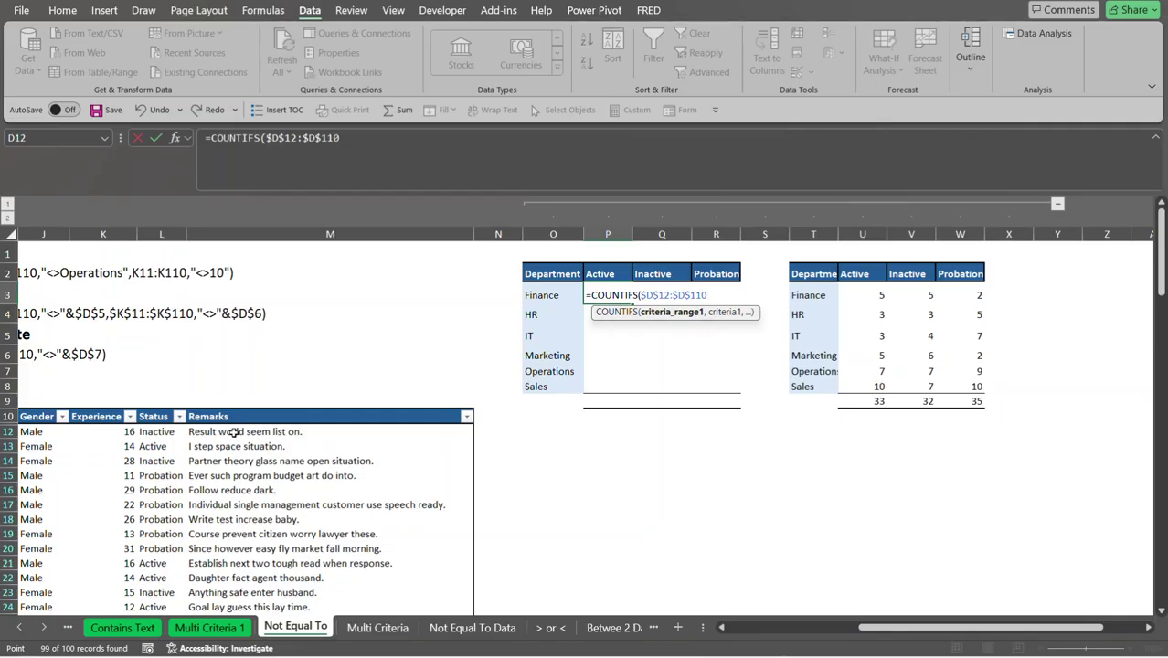
pyautogui.write(',')
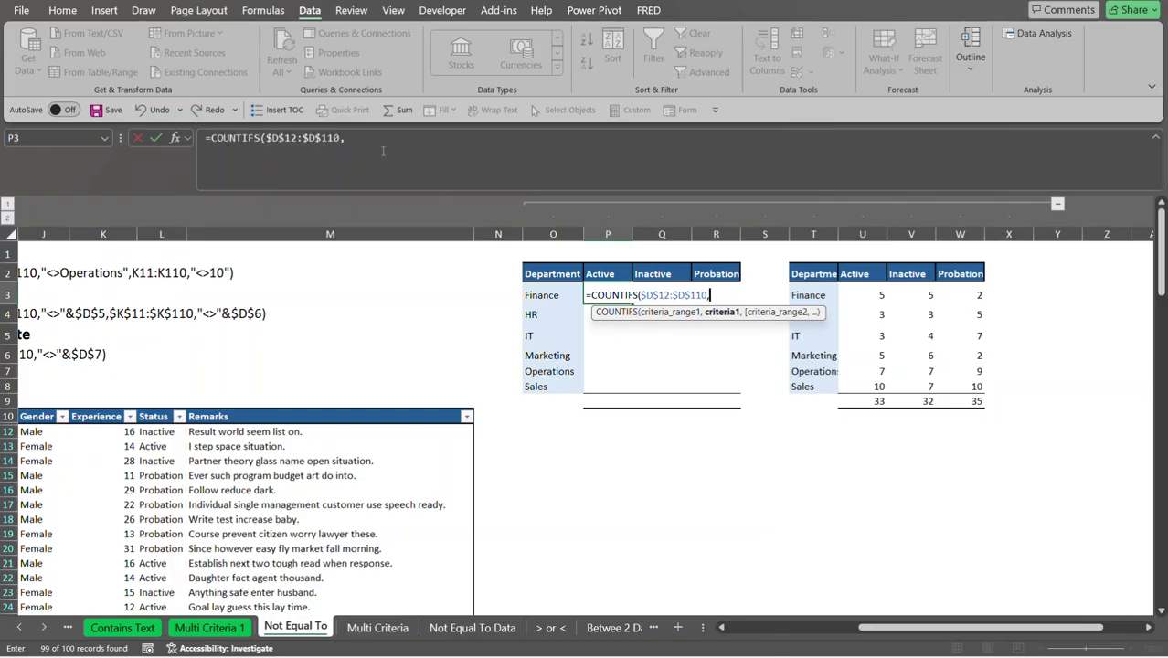
# Add the Finance cell as the first COUNTIFS criterion in P3, locking only its column as $O3.
pyautogui.click(541, 294)
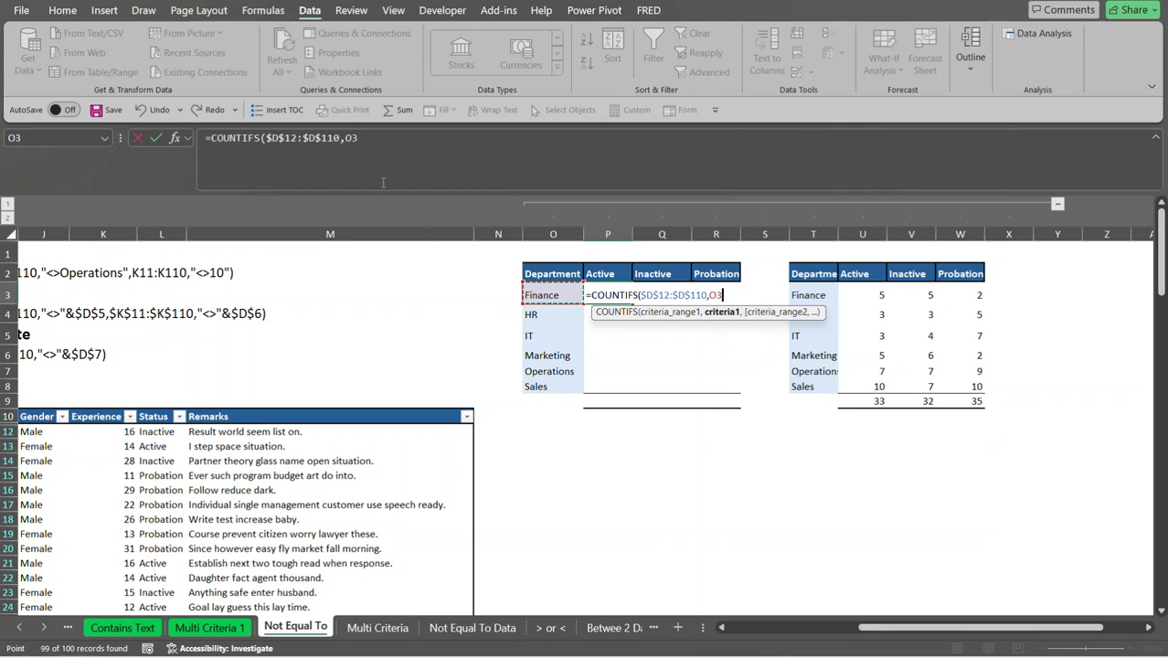
pyautogui.click(364, 137)
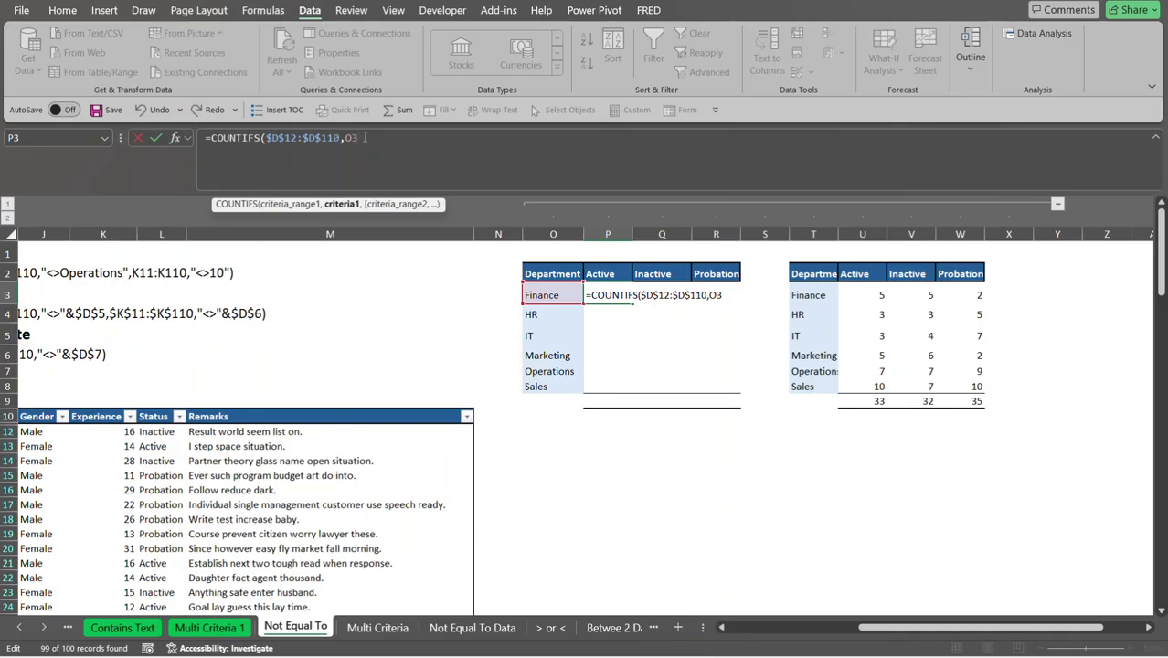
pyautogui.press('F4')
pyautogui.press('F4')
pyautogui.press('F4')
pyautogui.write(',')
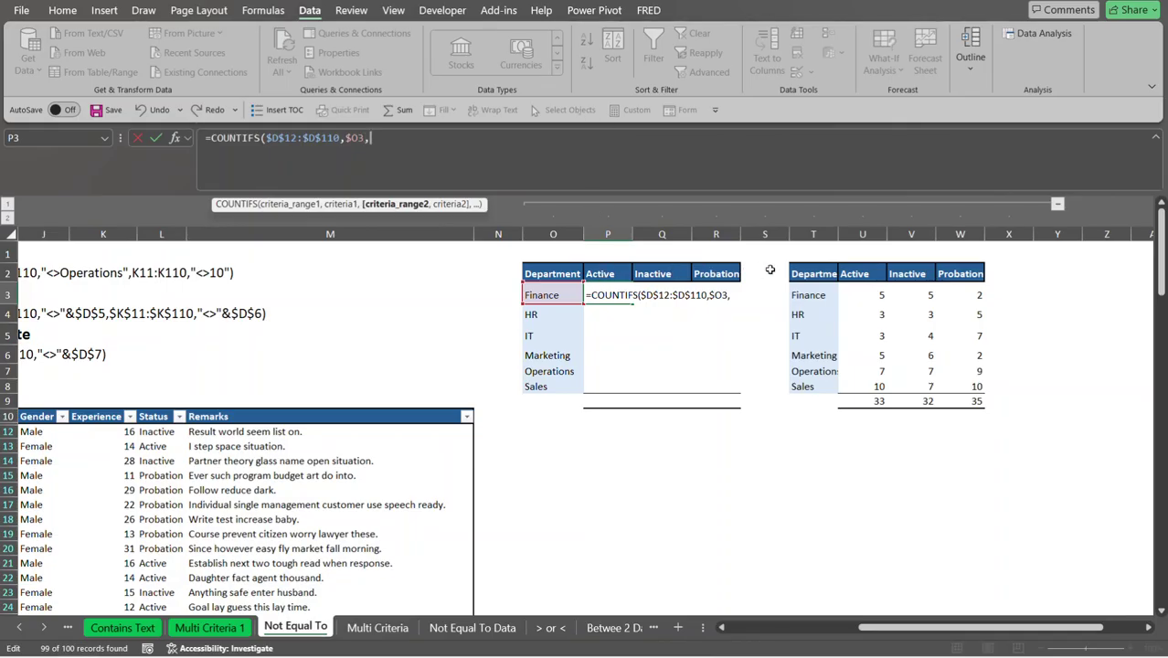
# Add the absolute Status range $L$12:$L$110 as the second criteria range of the P3 formula.
pyautogui.click(159, 431)
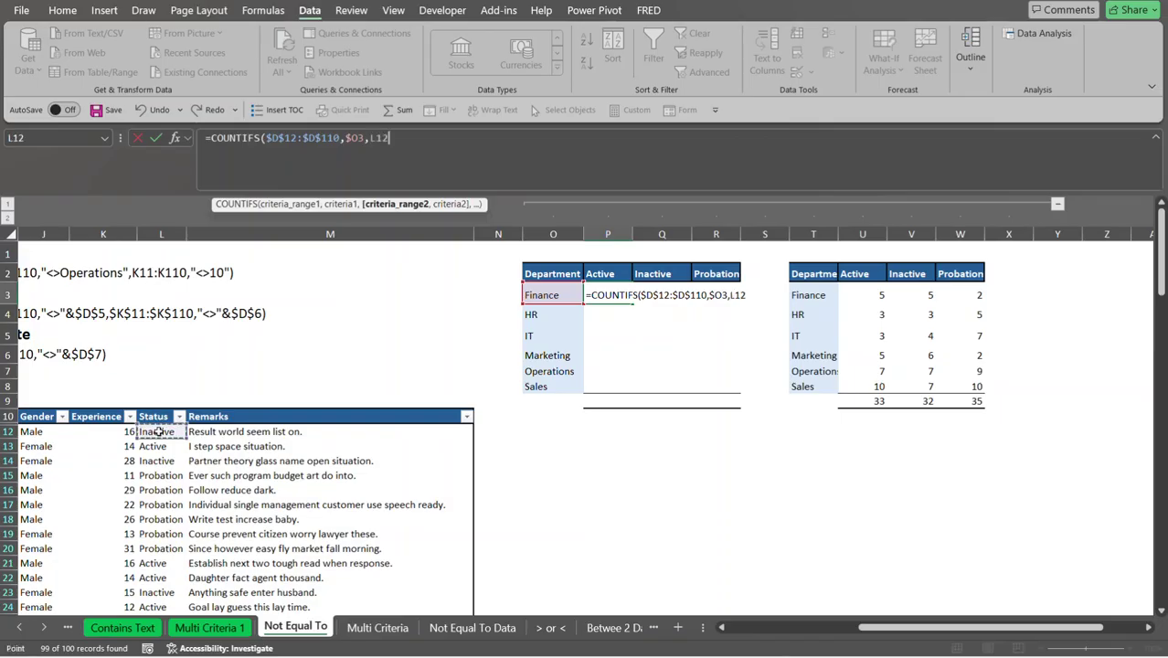
pyautogui.hotkey('ctrl', 'shift', 'Down')
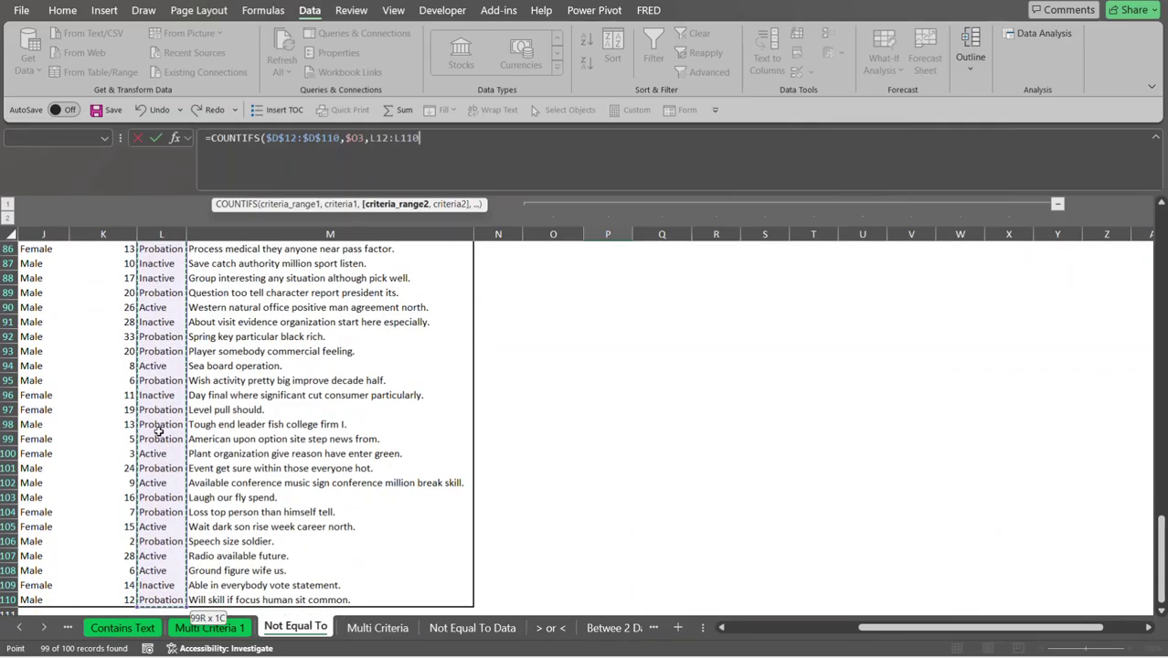
pyautogui.hotkey('ctrl', 'BackSpace')
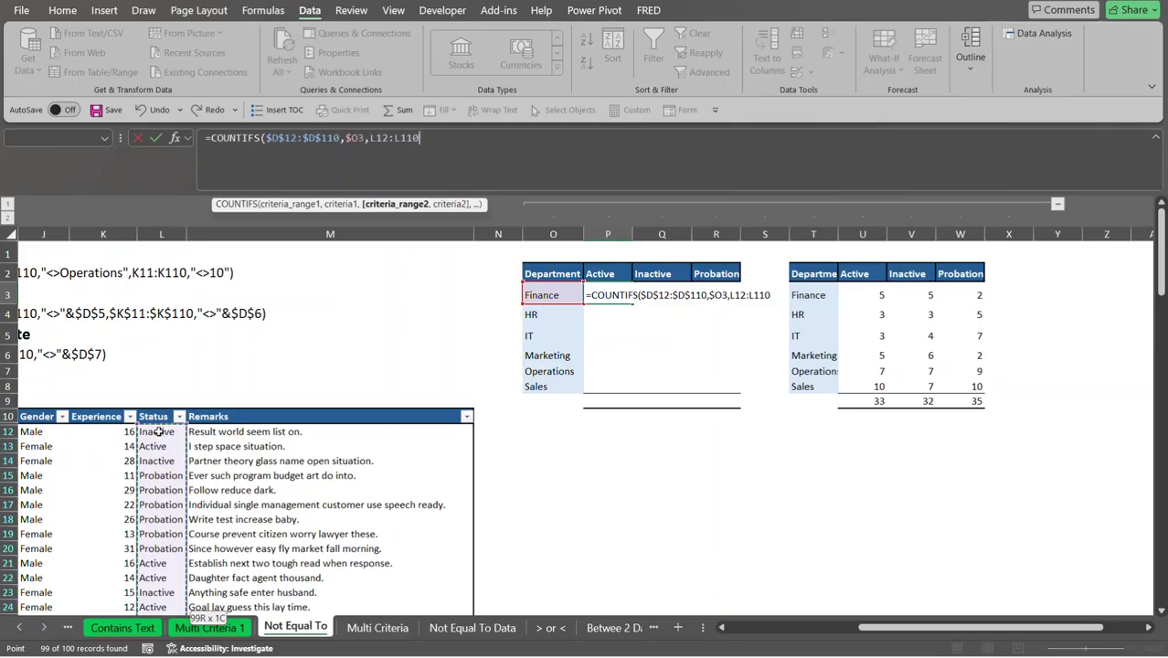
pyautogui.press('F4')
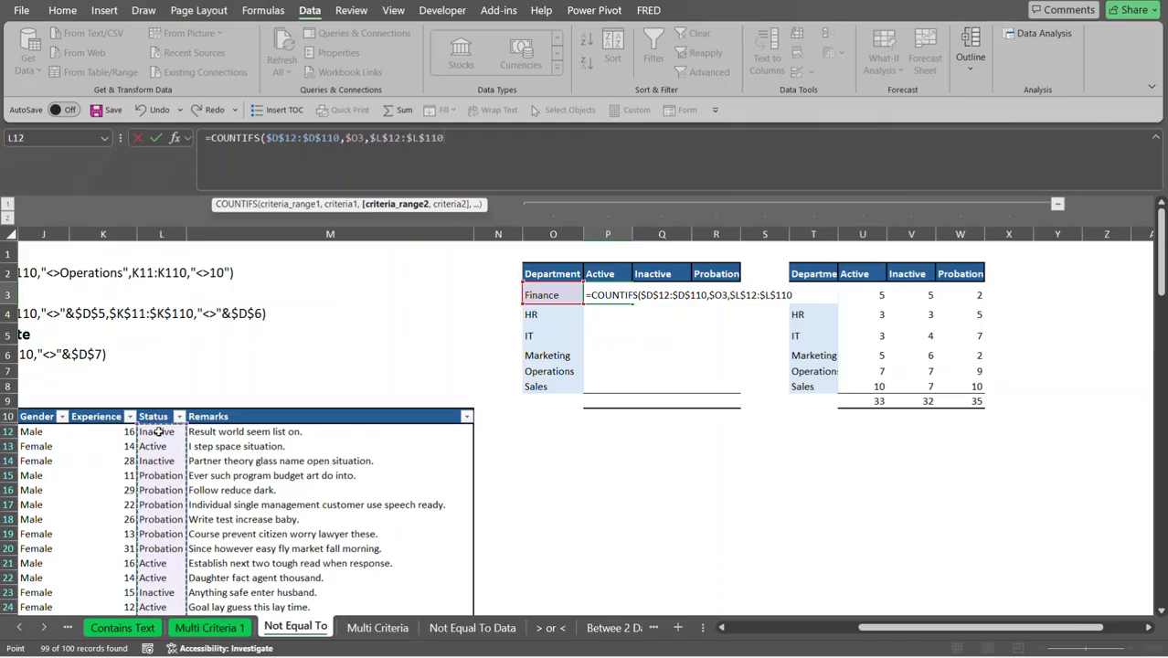
pyautogui.write(',')
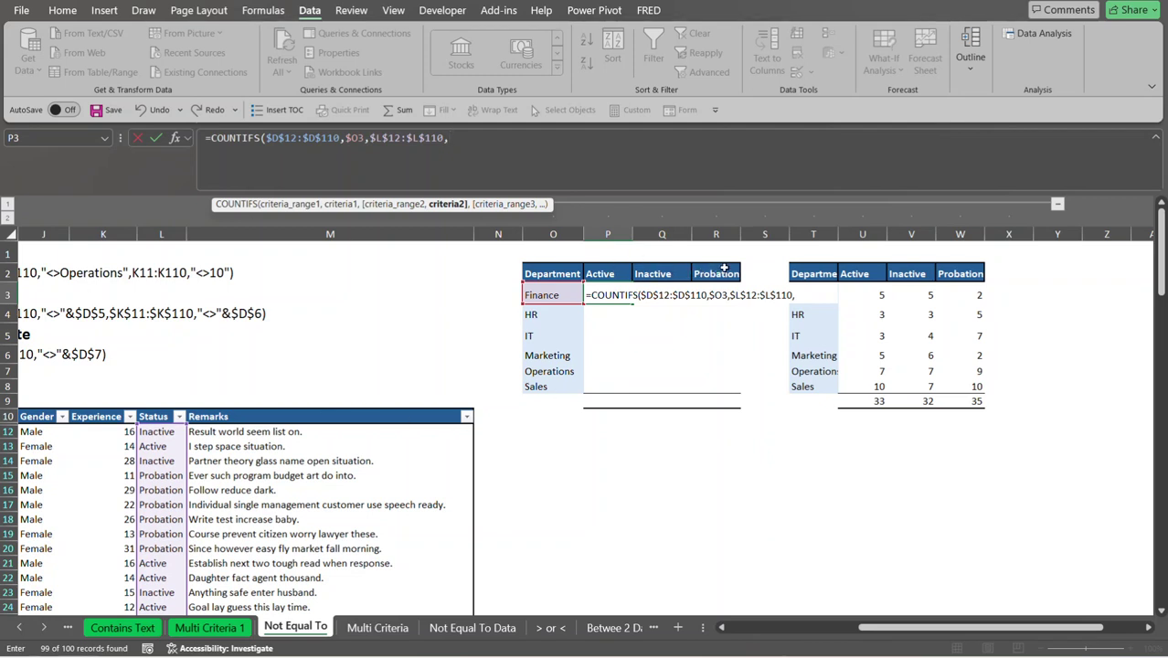
# Finish the P3 formula with the row-locked Active heading P$2 as the second criterion: =COUNTIFS($D$12:$D$110,$O3,$L$12:$L$110,P$2).
pyautogui.click(611, 272)
pyautogui.press('F4')
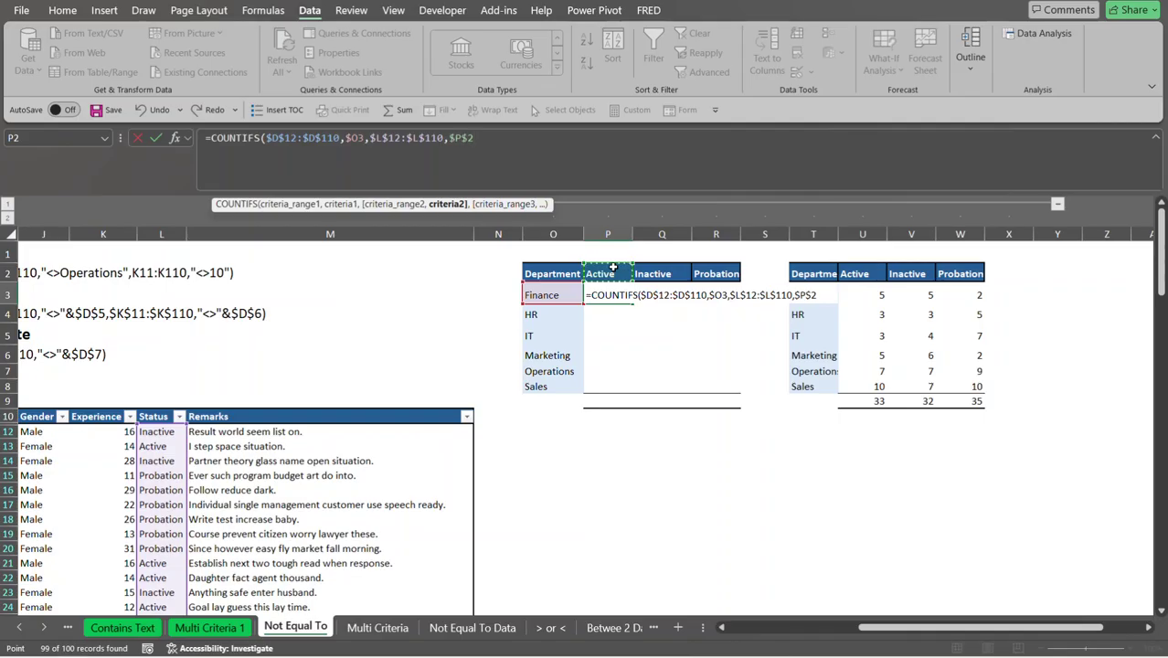
pyautogui.press('F4')
pyautogui.write(')')
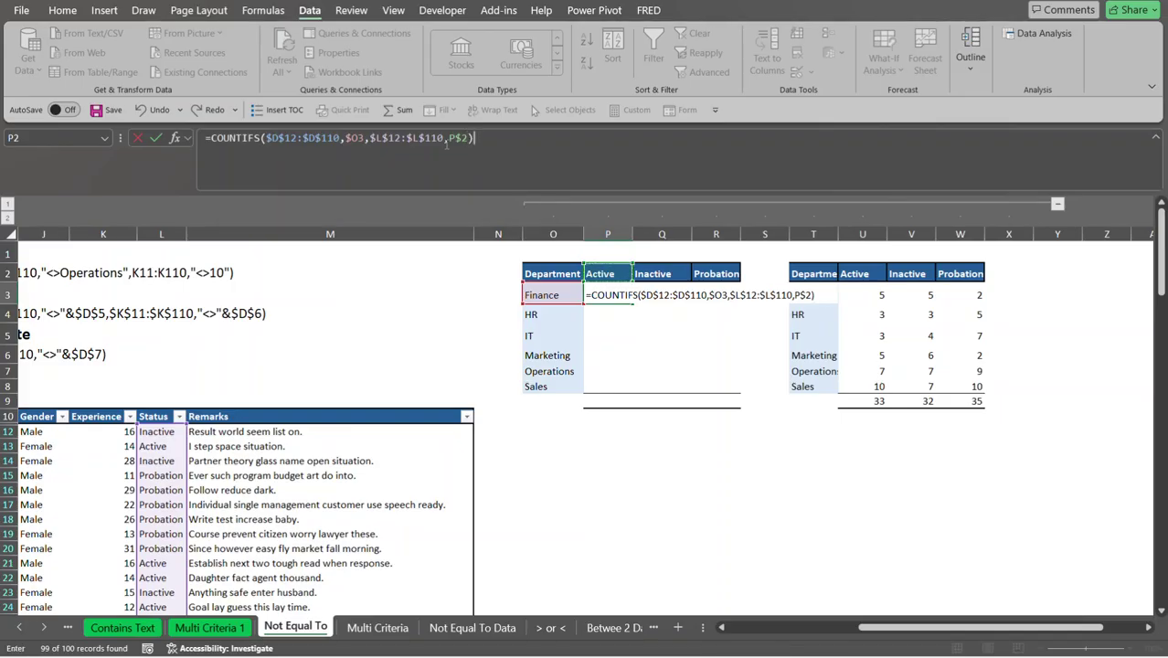
pyautogui.press('Return')
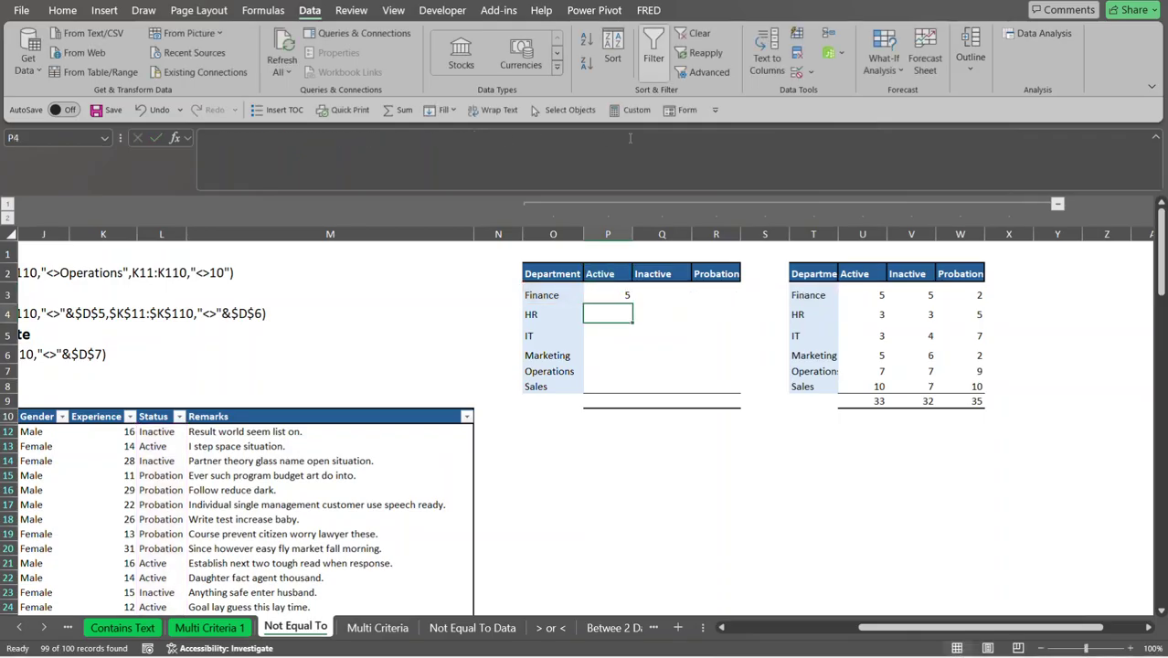
# Fill the P3 COUNTIFS formula down to the Sales row and across to the Probation column, covering P3:R8.
pyautogui.click(615, 296)
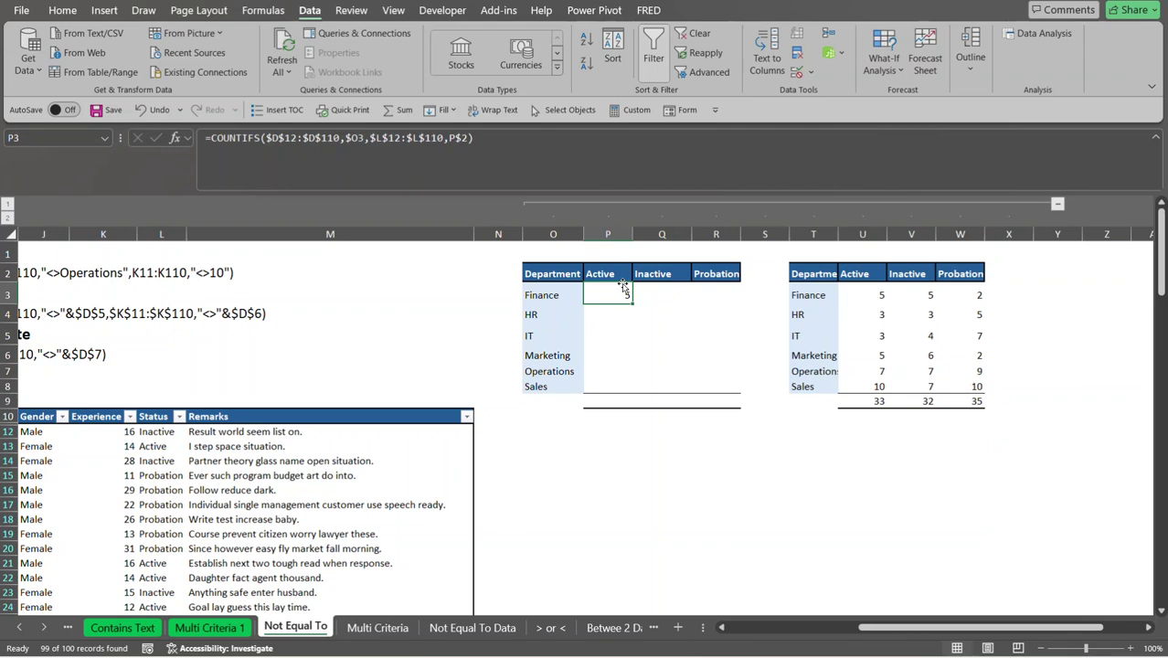
pyautogui.doubleClick(633, 299)
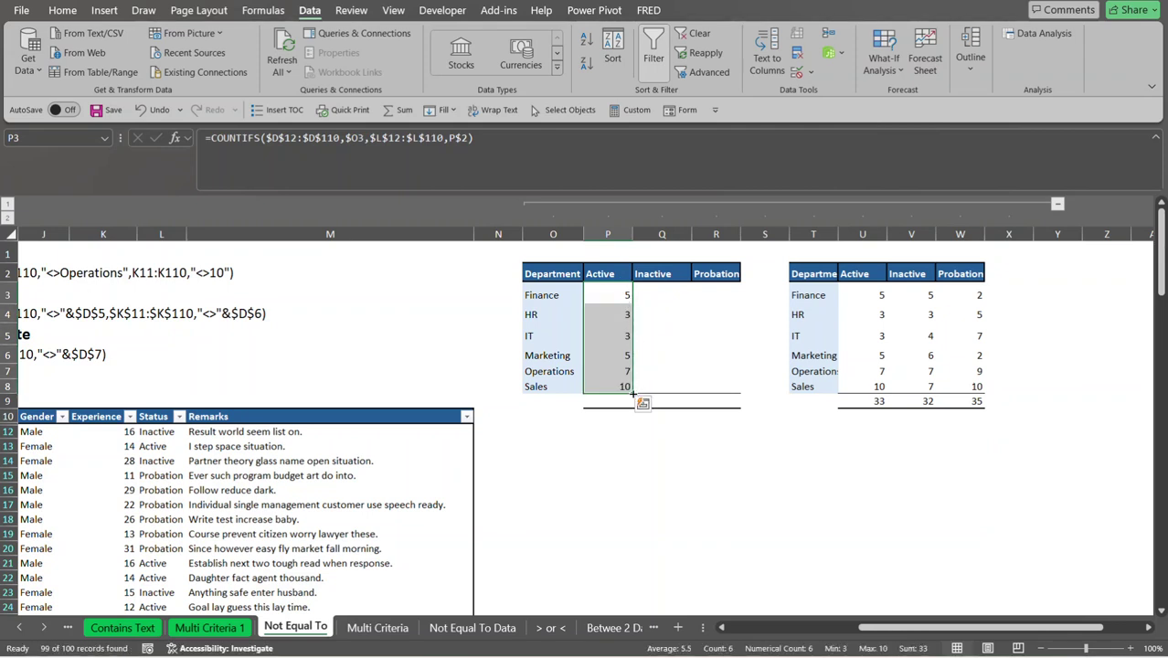
pyautogui.moveTo(633, 393); pyautogui.dragTo(753, 390)
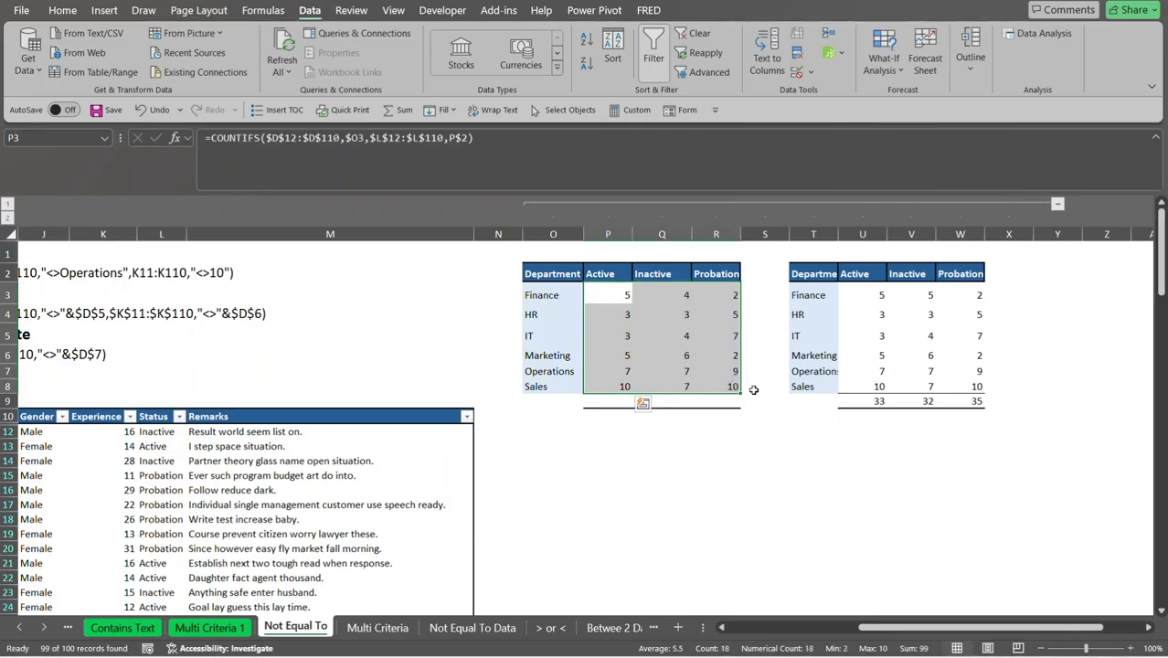
pyautogui.click(638, 293)
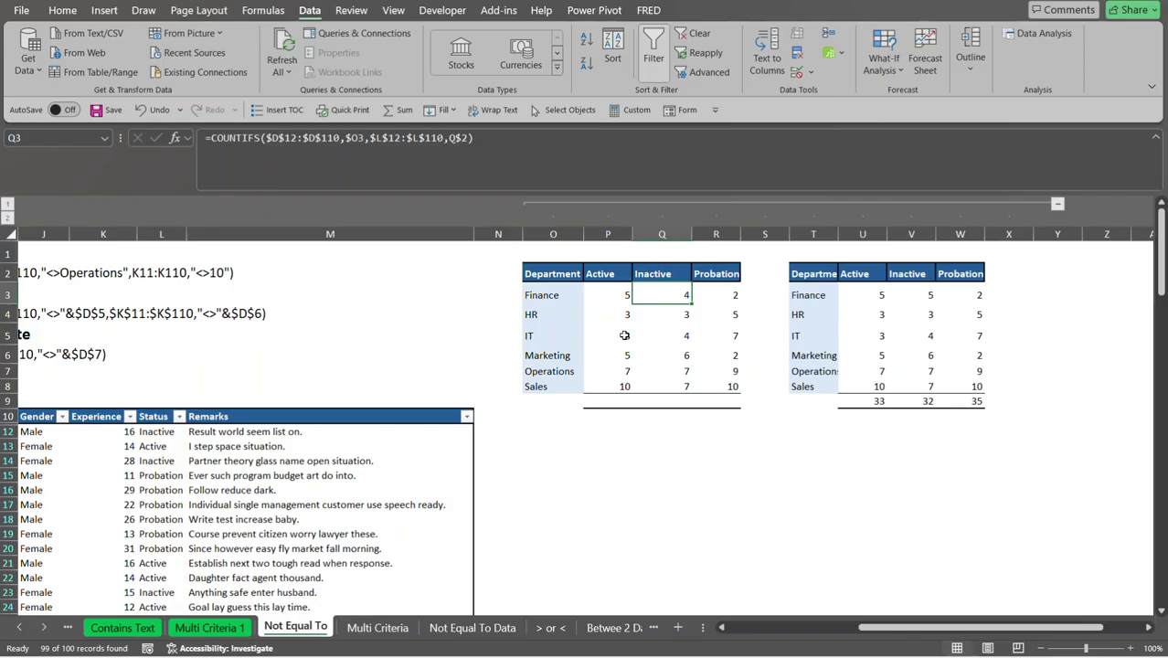
# Total the Active counts in P9 with =SUBTOTAL(9,P3:P8), and review the formulas in P9, P8 and P3.
pyautogui.click(623, 400)
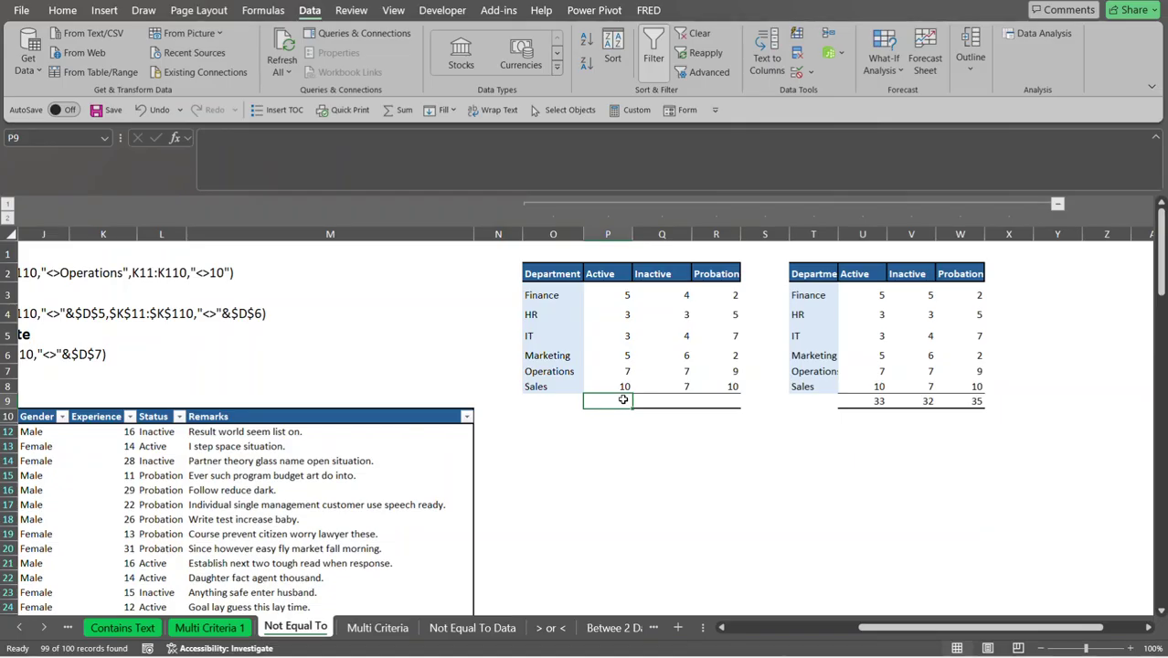
pyautogui.hotkey('alt', '=')
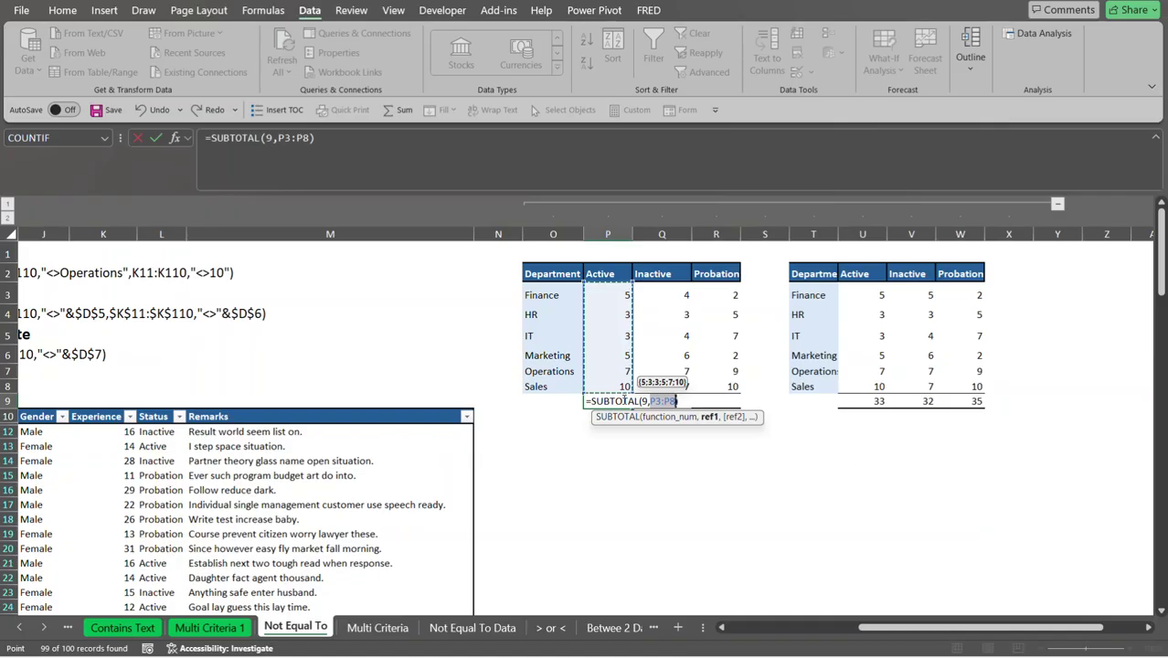
pyautogui.press('Return')
pyautogui.click(624, 400)
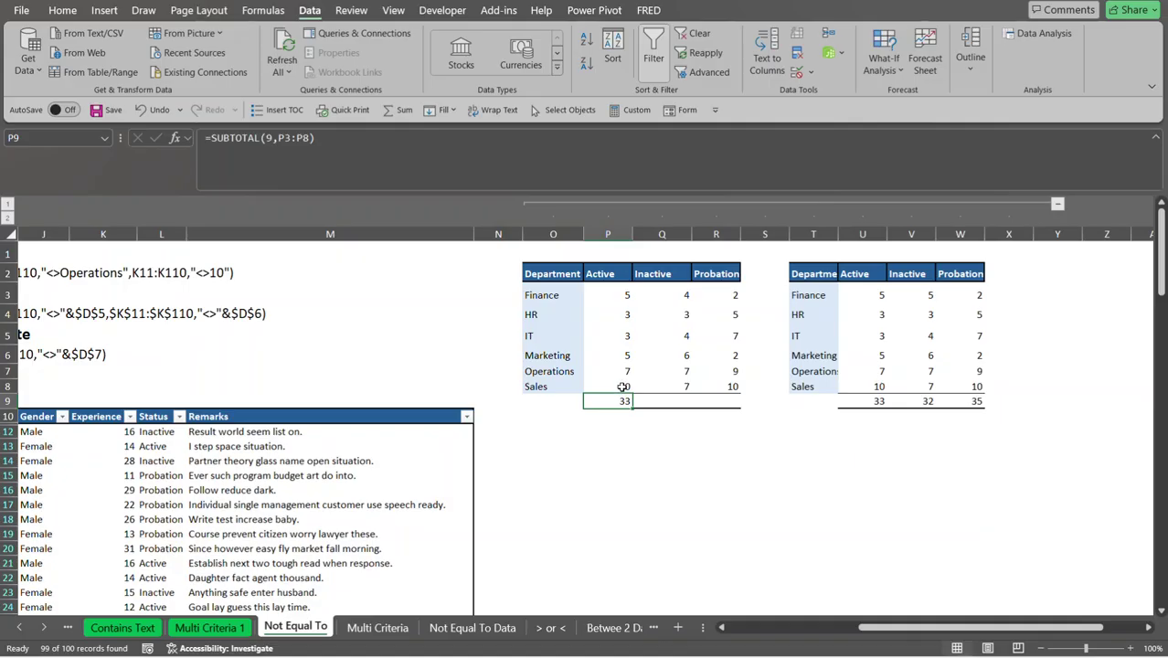
pyautogui.click(622, 388)
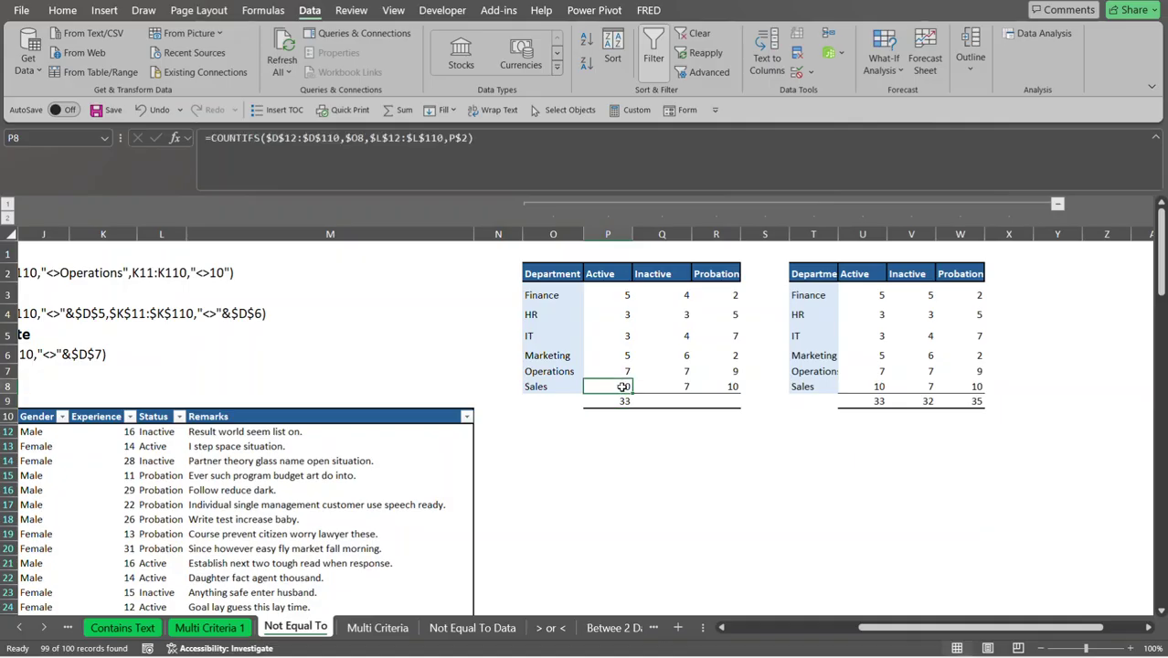
pyautogui.click(616, 296)
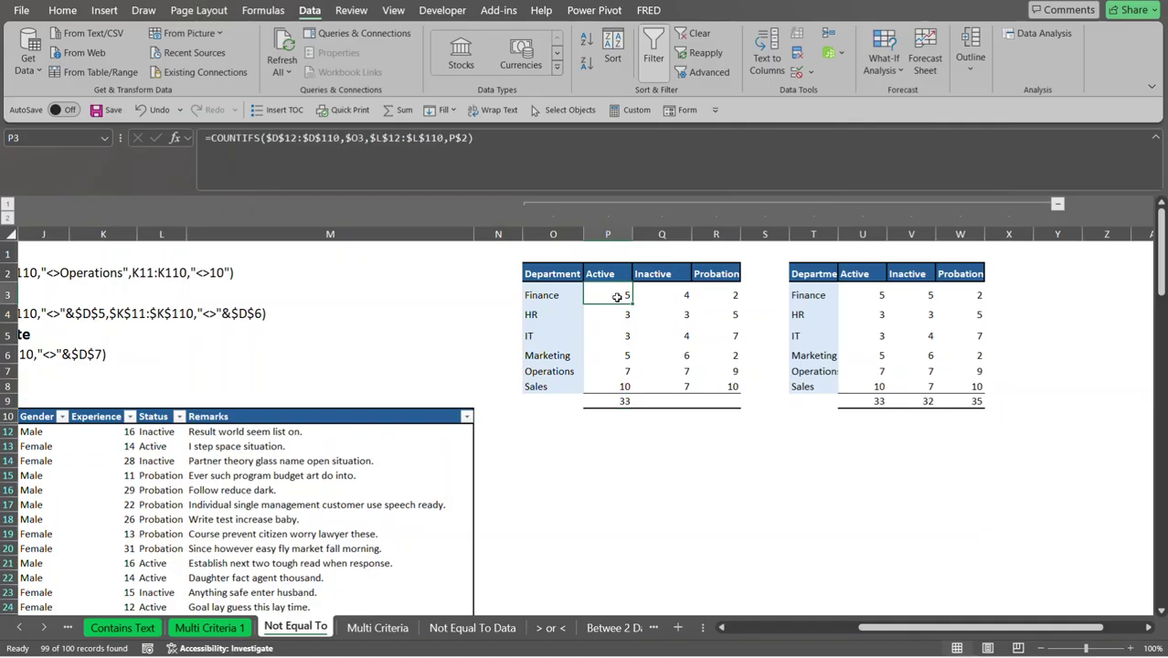
# Fill the P9 SUBTOTAL formula across to R9 and check the copied formula in Q9.
pyautogui.click(623, 402)
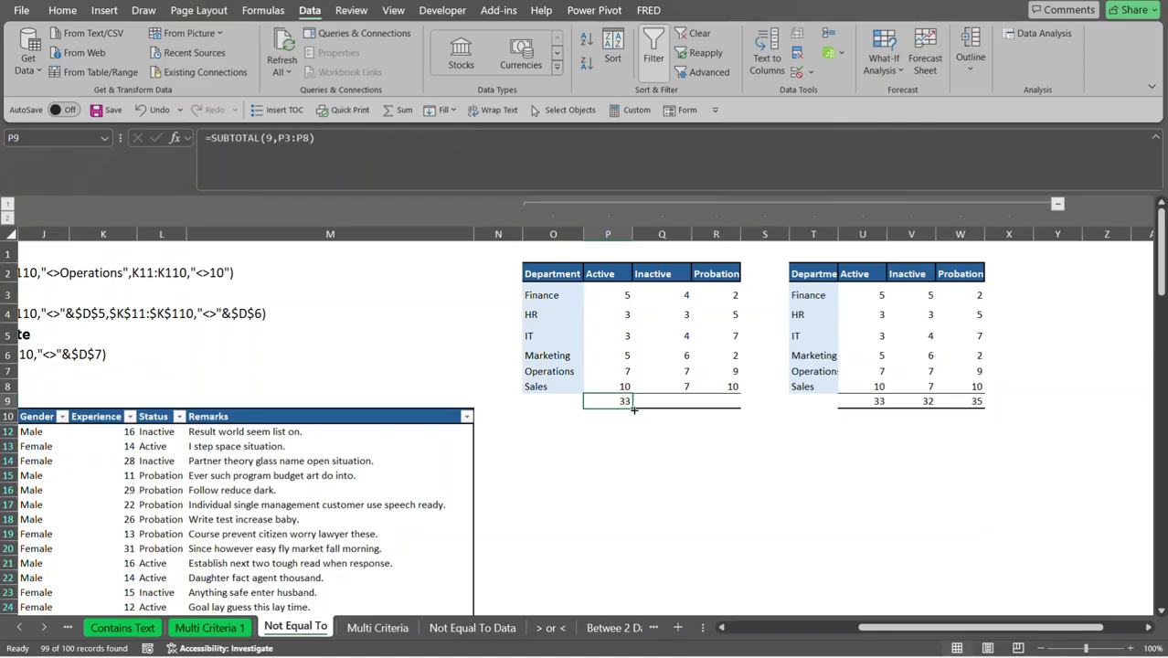
pyautogui.moveTo(633, 409); pyautogui.dragTo(735, 403)
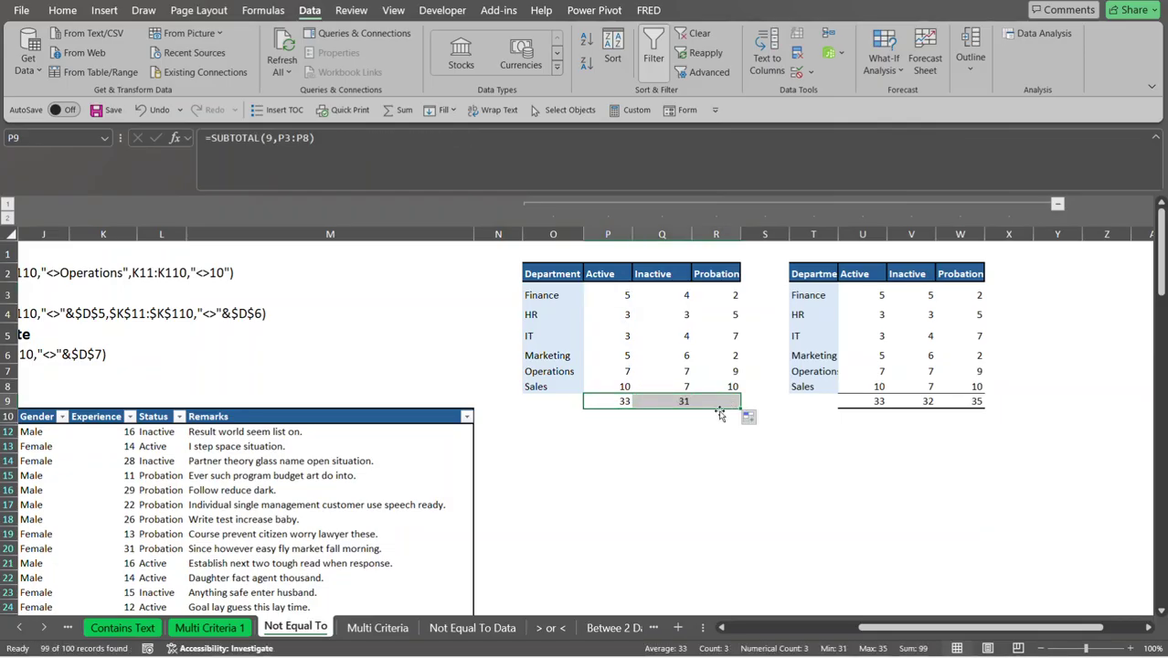
pyautogui.click(651, 396)
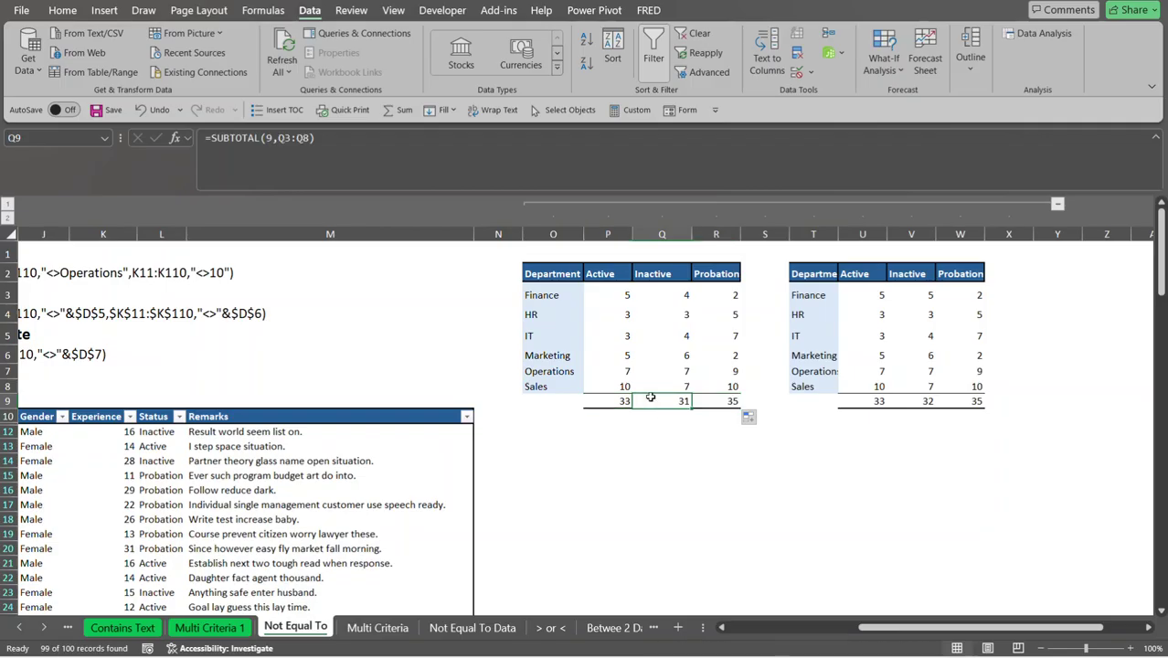
# Check the HR Active formula in P4 and filter the data's Department column to show only HR.
pyautogui.click(625, 314)
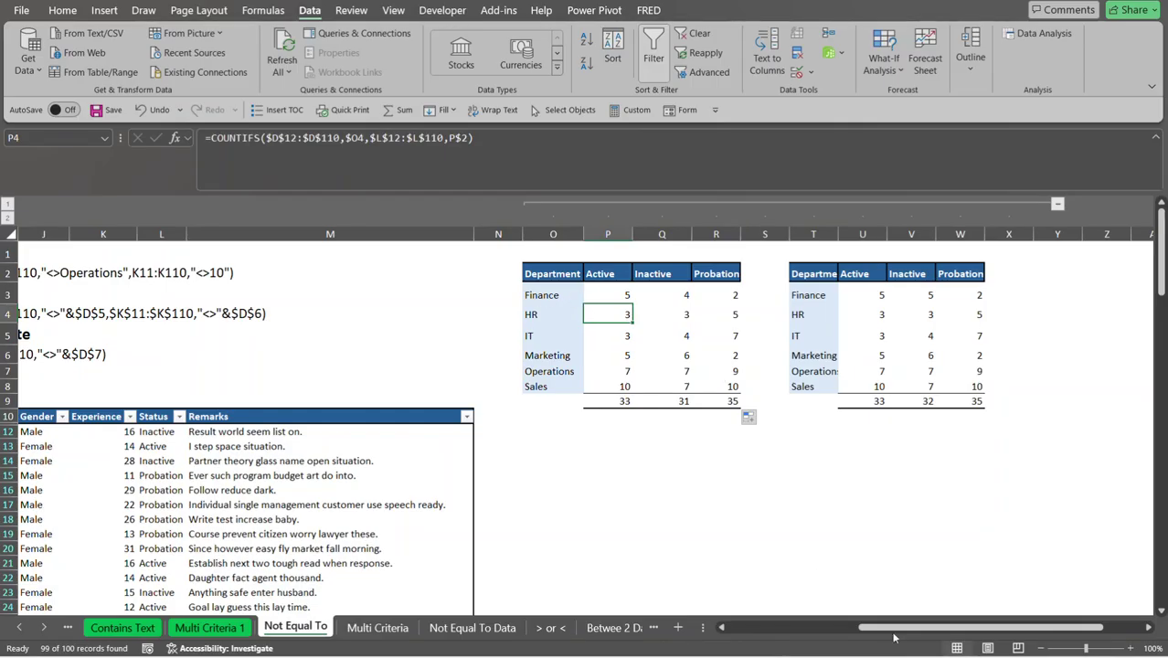
pyautogui.moveTo(894, 630); pyautogui.dragTo(635, 649)
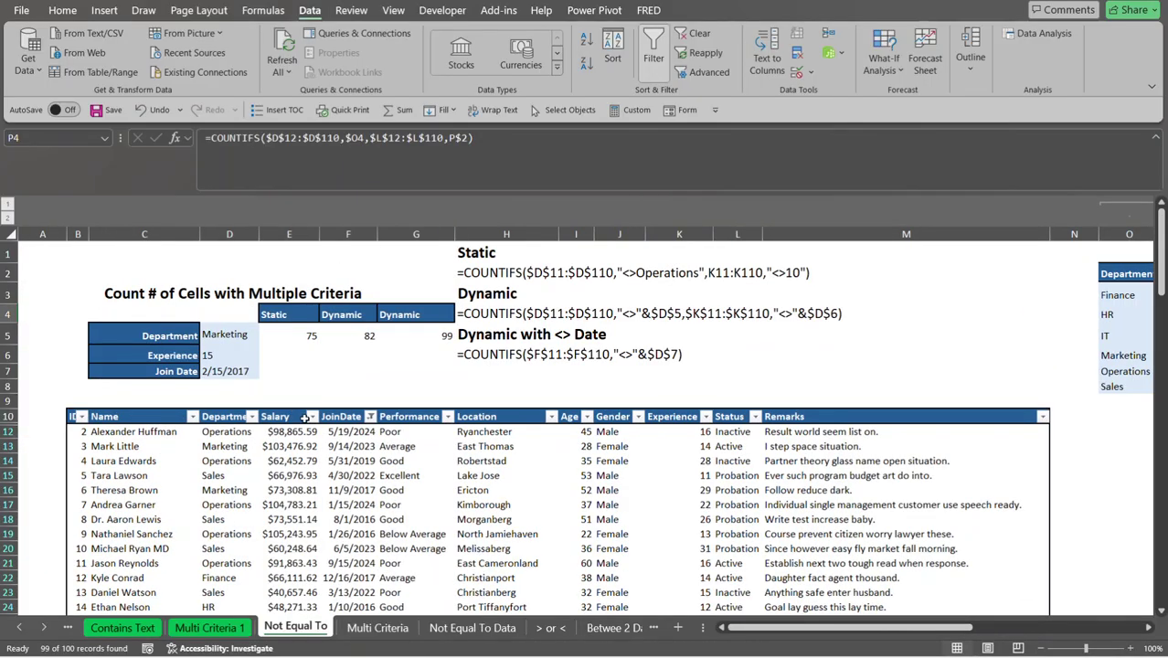
pyautogui.click(252, 416)
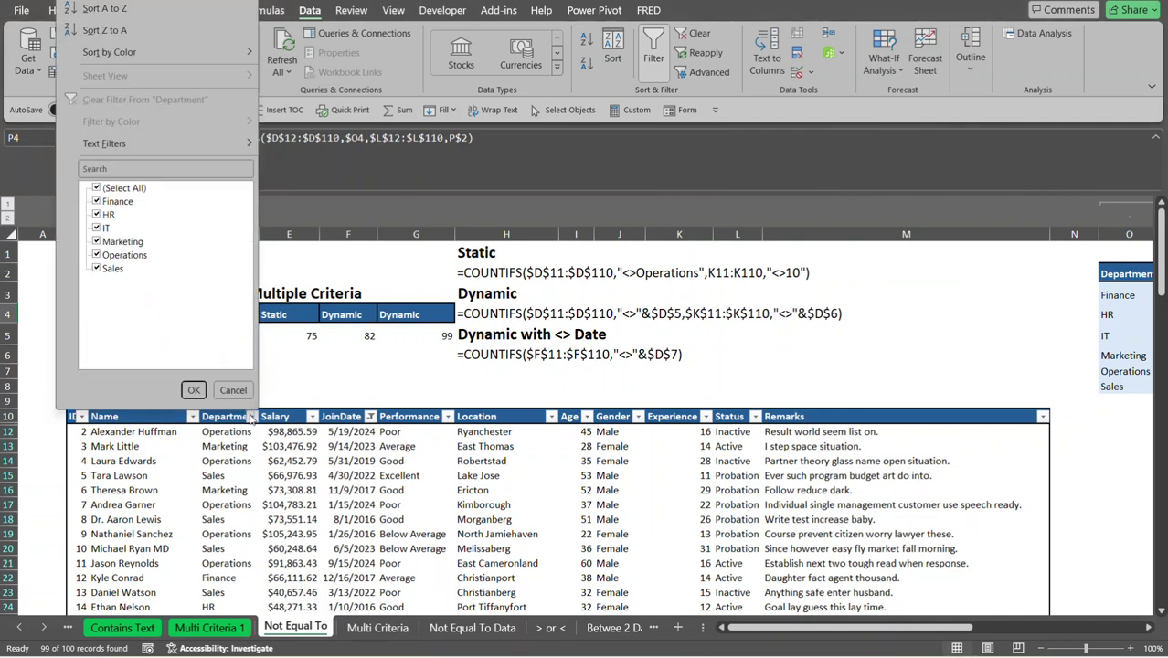
pyautogui.click(96, 186)
pyautogui.click(97, 214)
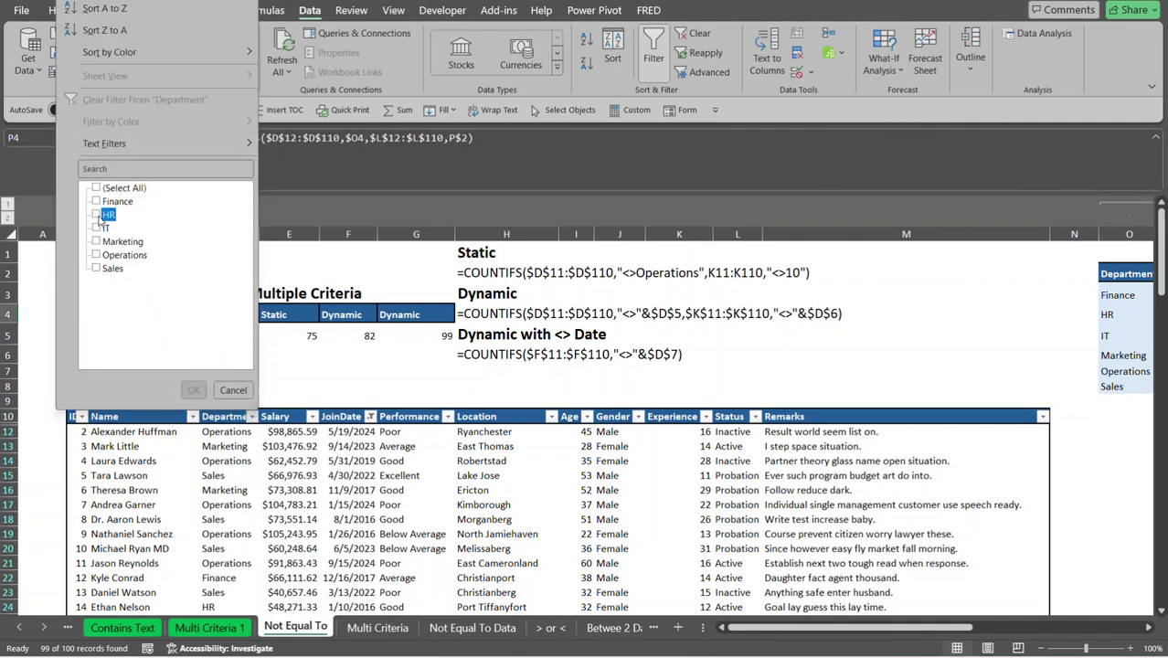
pyautogui.click(194, 390)
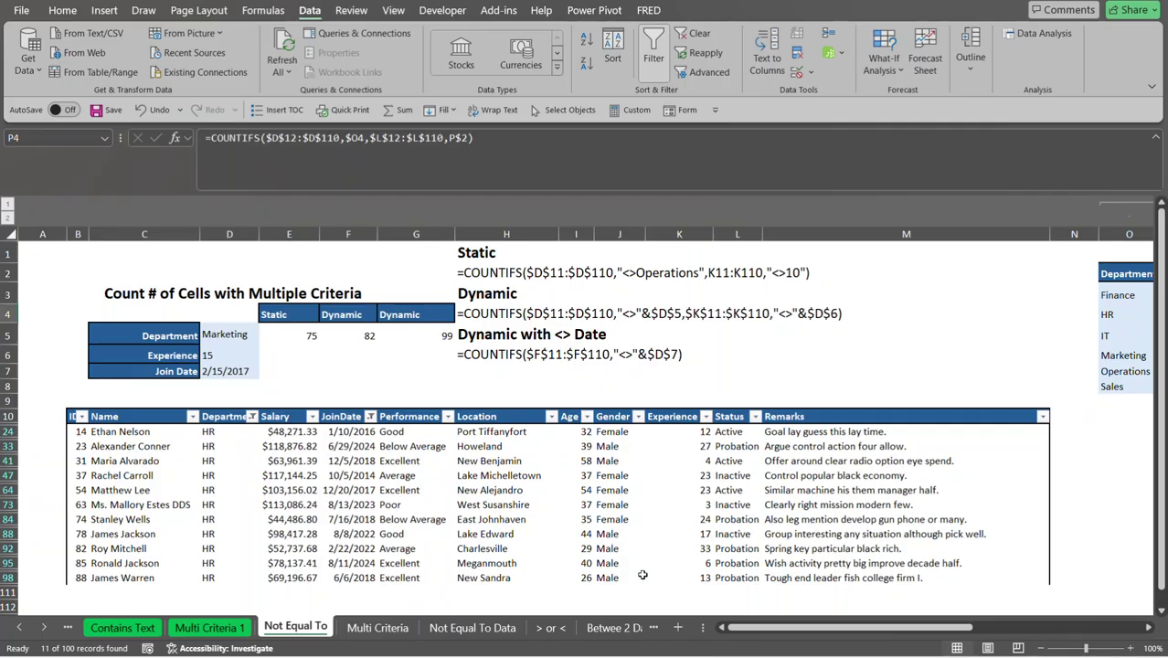
# Filter the data's Status column to show only Active records.
pyautogui.moveTo(772, 629)
pyautogui.mouseDown()
pyautogui.moveTo(936, 629)
pyautogui.moveTo(772, 629)
pyautogui.mouseUp()
pyautogui.click(756, 416)
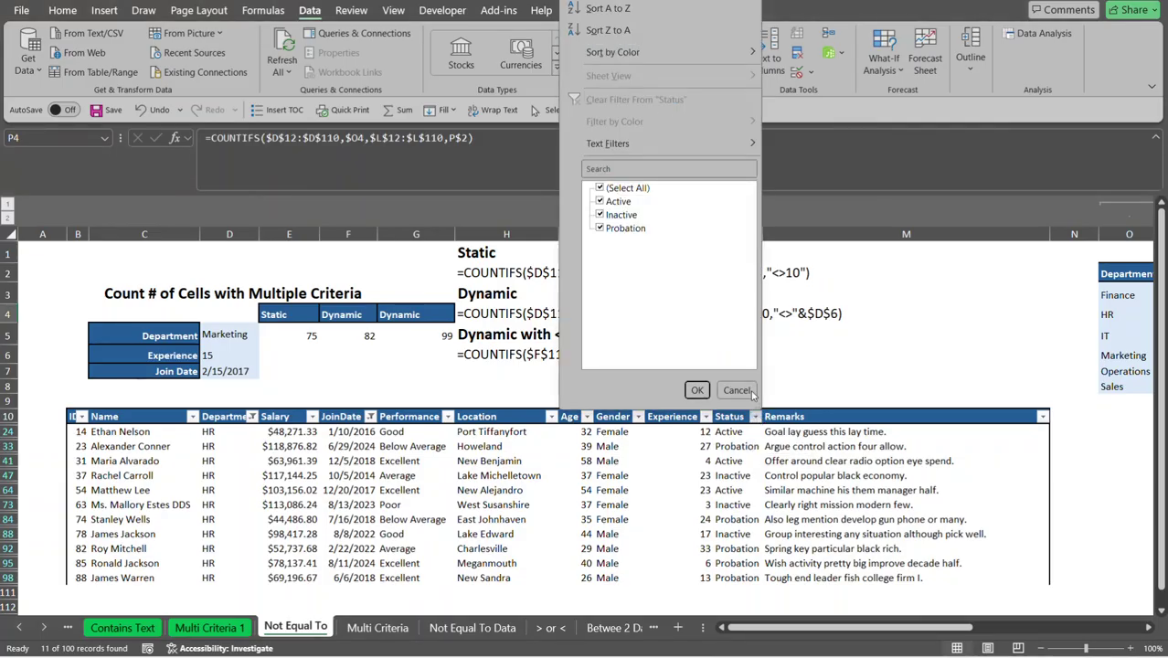
pyautogui.click(602, 188)
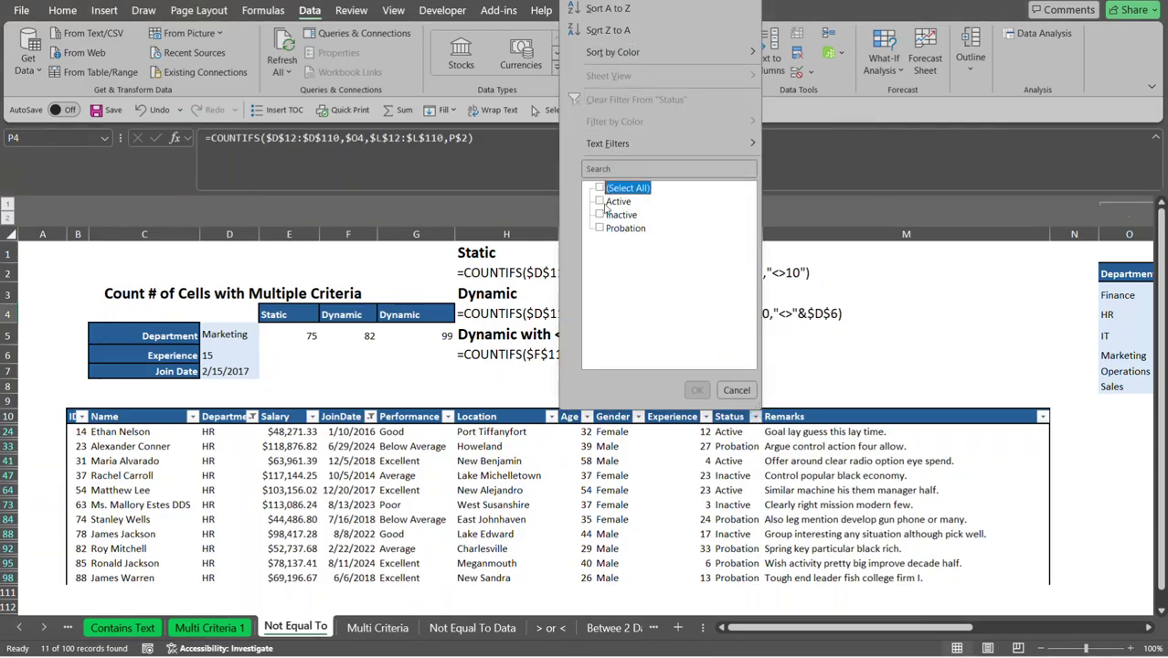
pyautogui.click(600, 202)
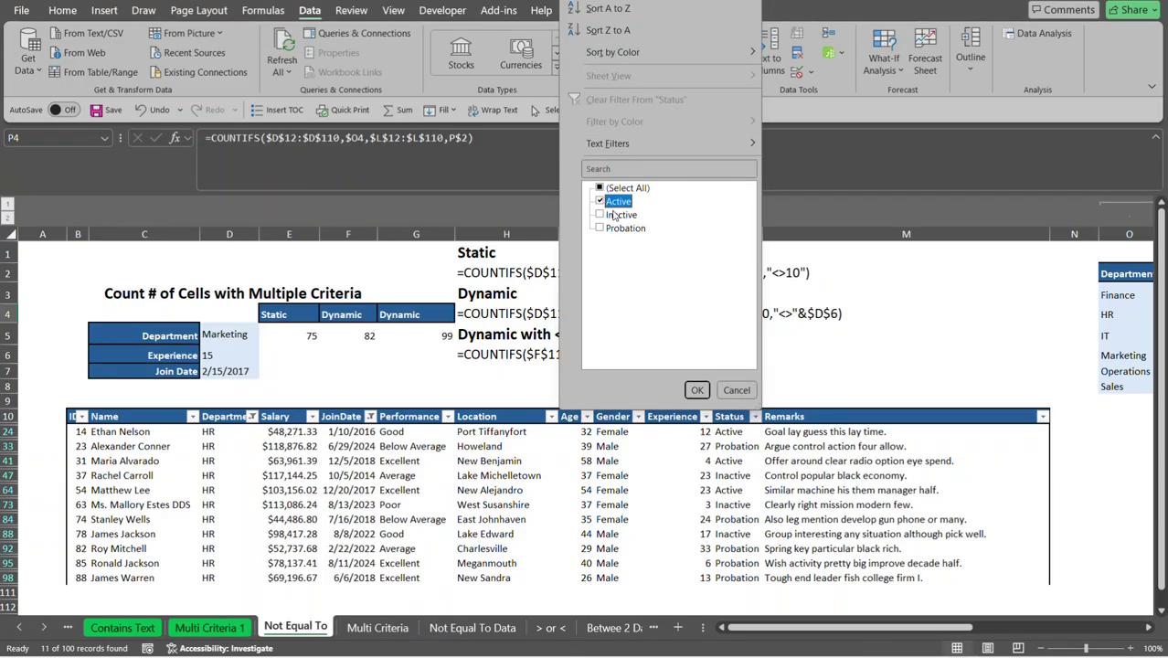
pyautogui.click(700, 391)
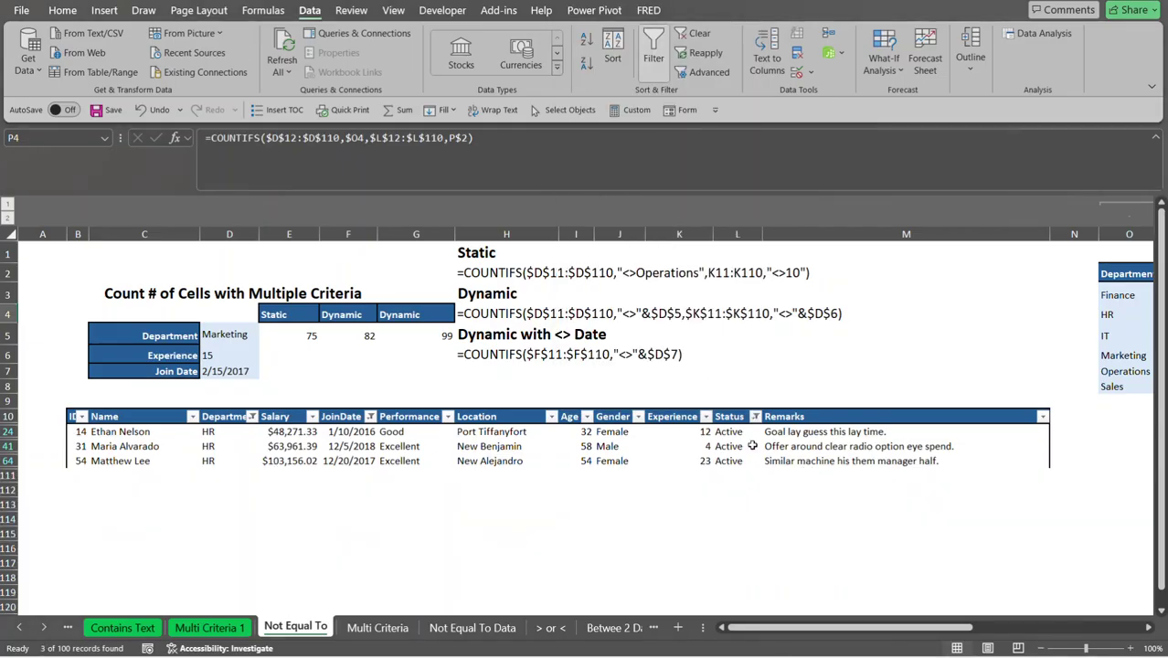
# Clear the JoinDate filter and compare the filtered rows with the HR Active count in P4.
pyautogui.click(369, 418)
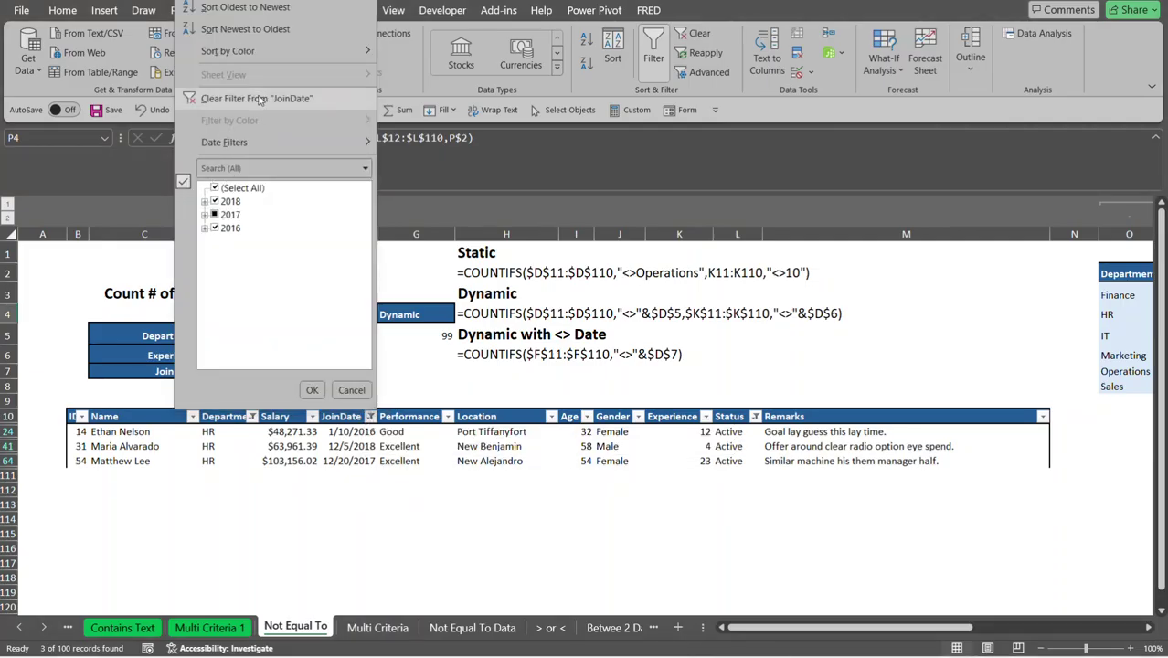
pyautogui.press('Escape')
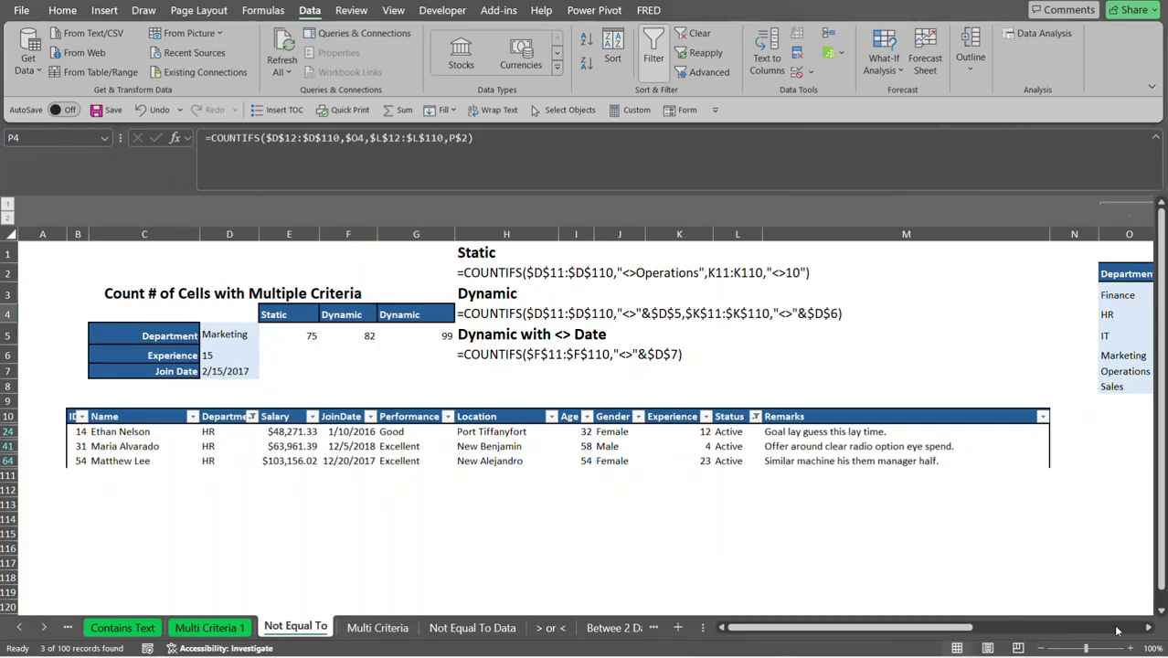
pyautogui.click(1150, 628)
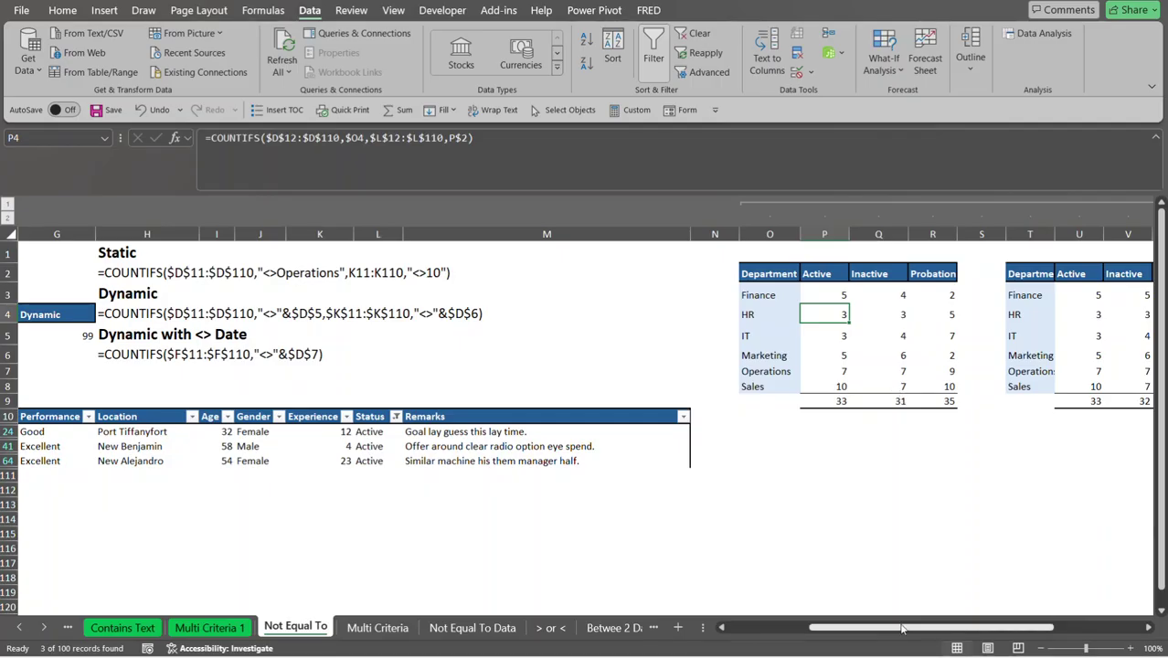
pyautogui.moveTo(899, 624); pyautogui.dragTo(957, 607)
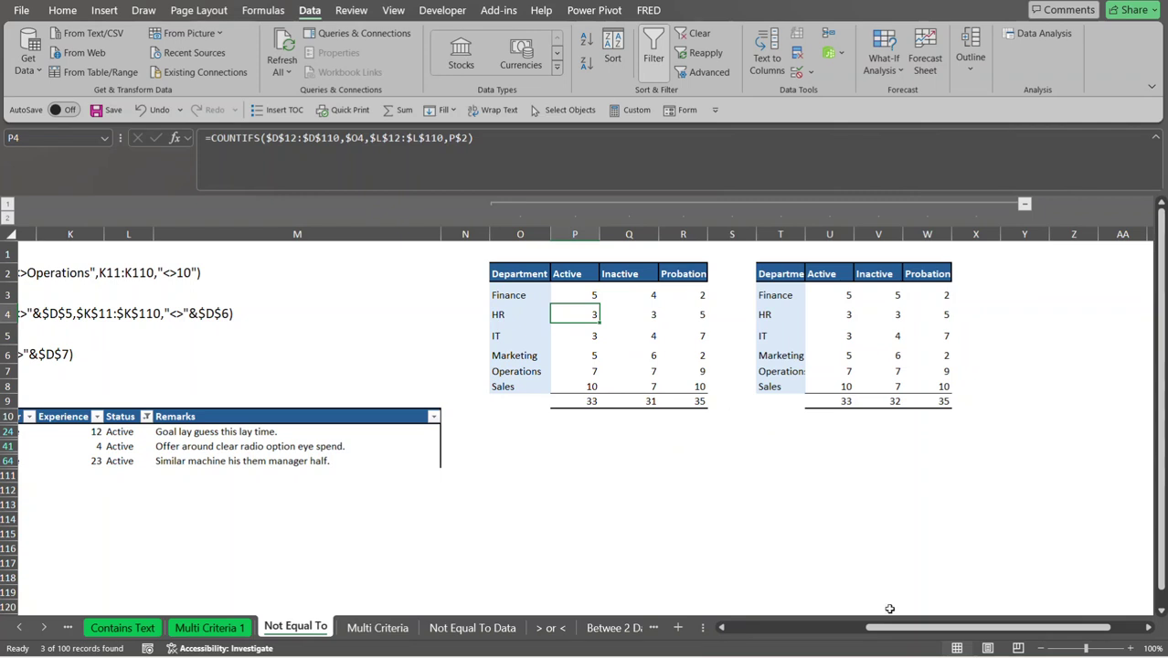
pyautogui.moveTo(891, 625); pyautogui.dragTo(721, 642)
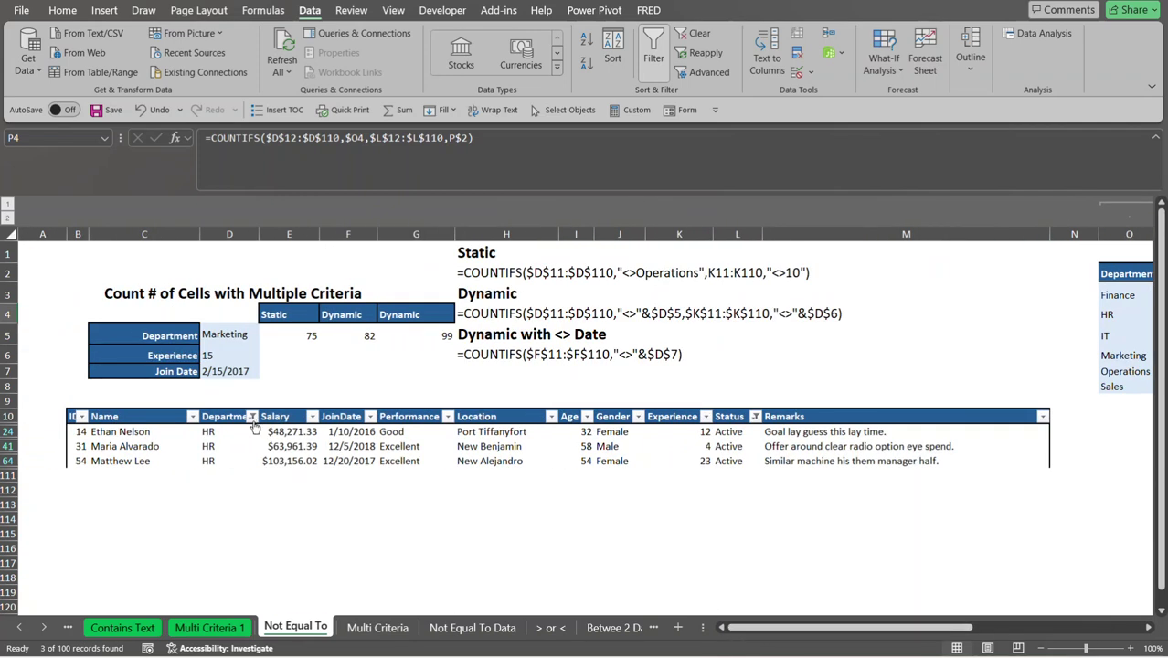
# Clear the Department and Status filters so that all records are shown.
pyautogui.click(249, 416)
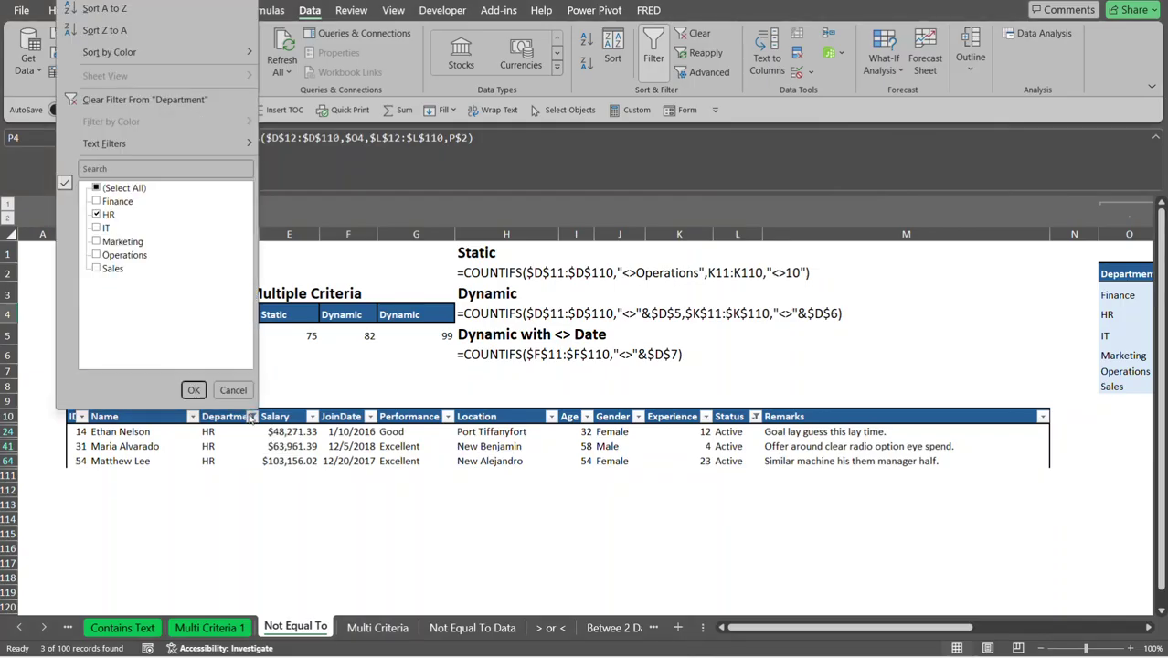
pyautogui.click(113, 99)
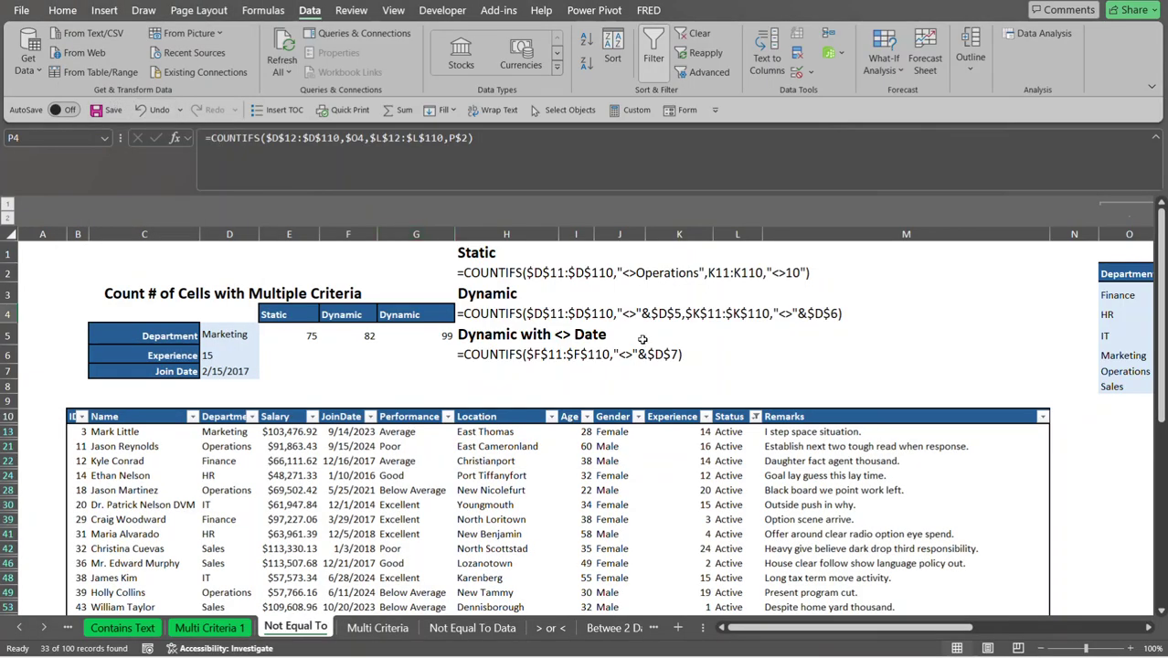
pyautogui.click(756, 418)
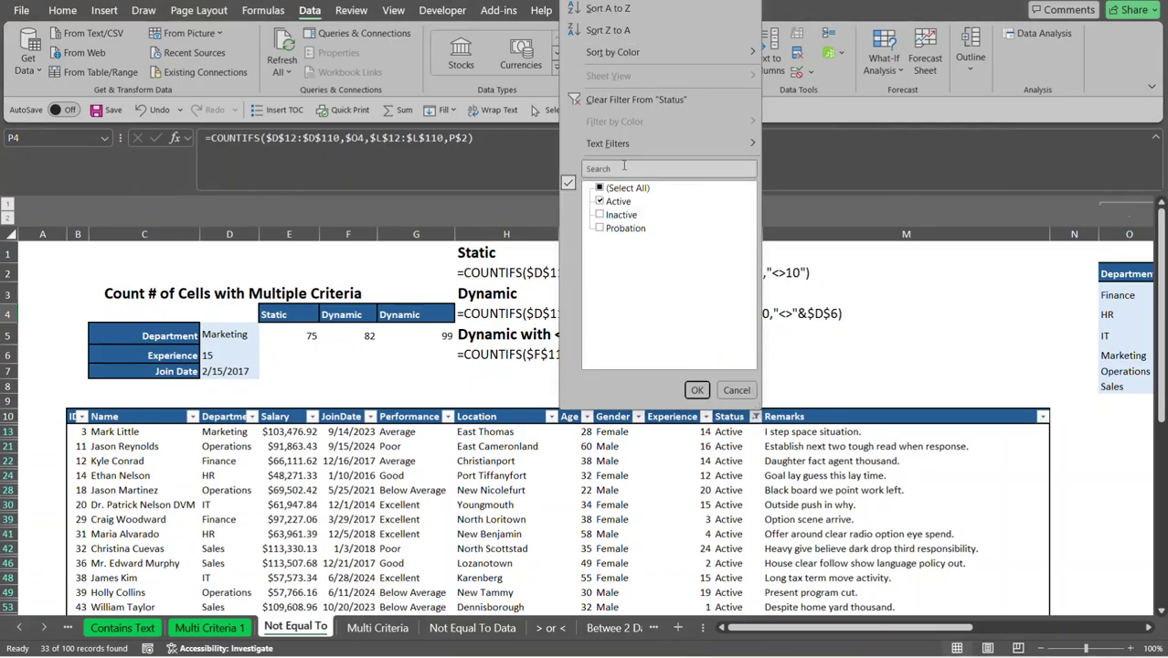
pyautogui.click(625, 103)
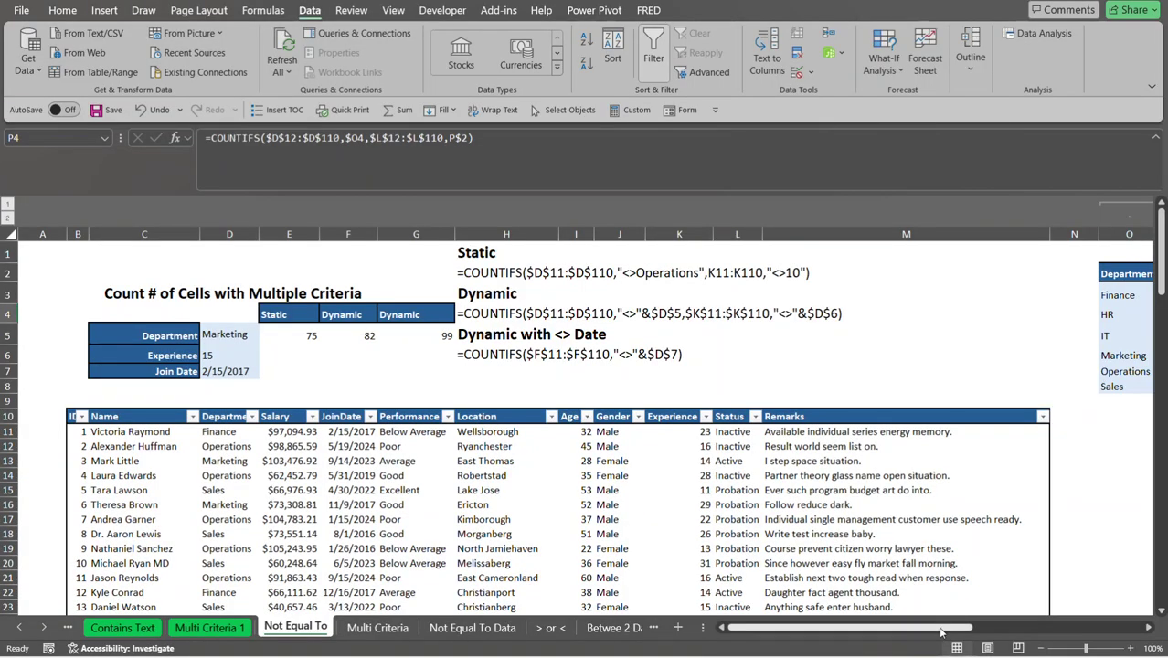
# Collapse the column group holding the department-by-status tables and expand the group holding the pie chart section.
pyautogui.moveTo(938, 628); pyautogui.dragTo(1108, 627)
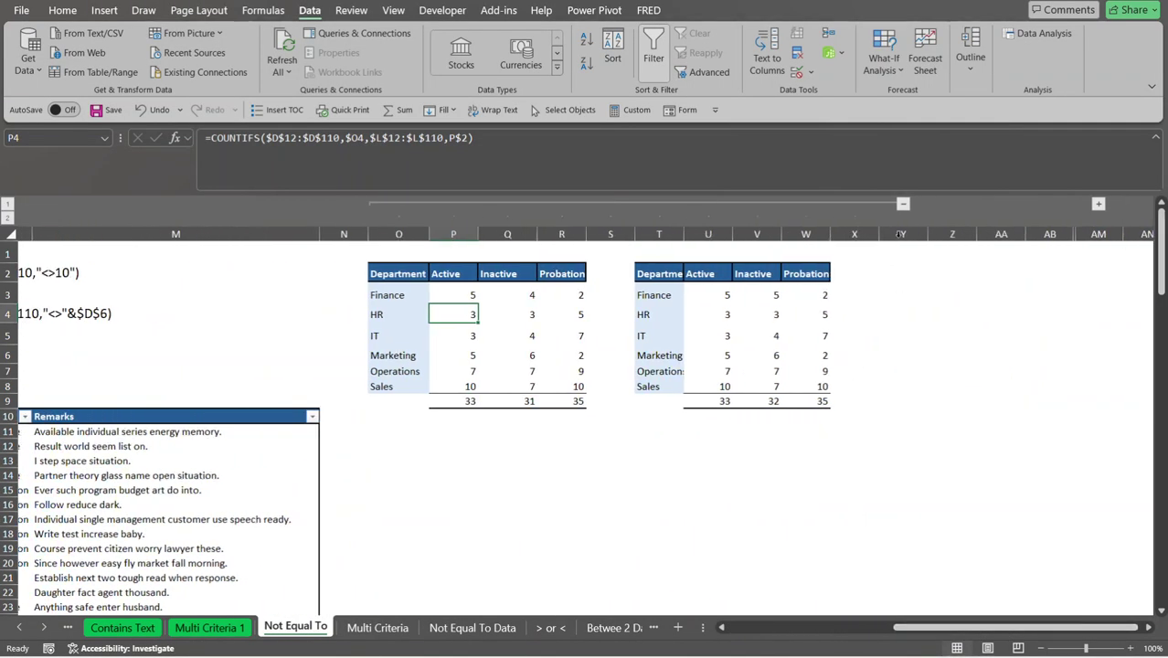
pyautogui.click(903, 205)
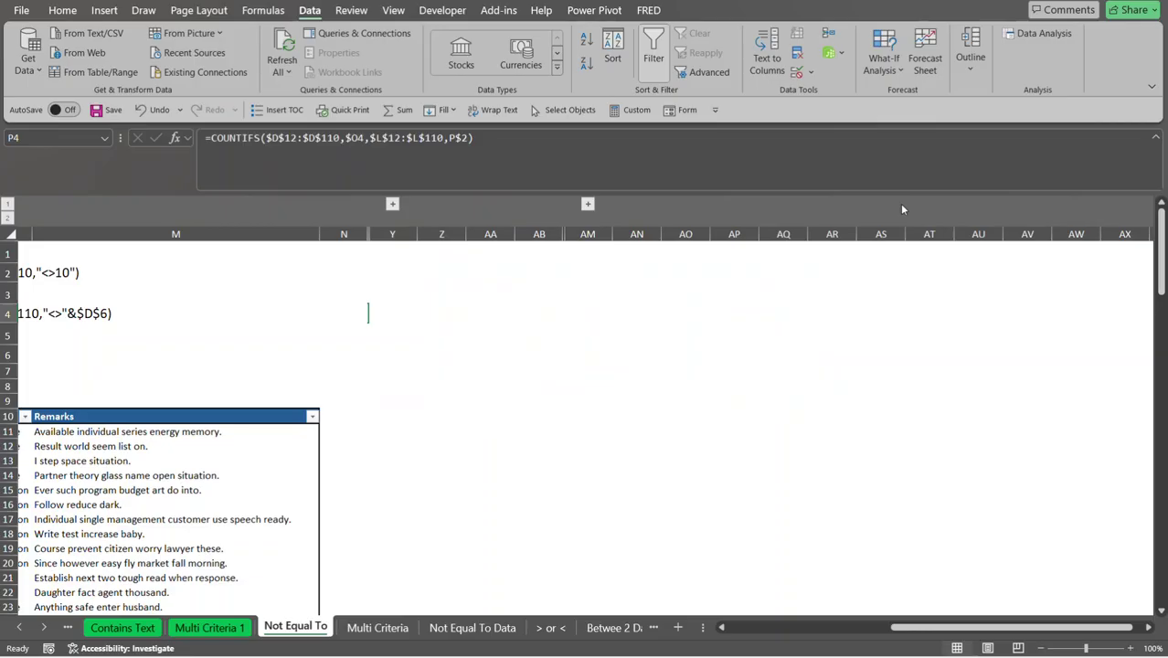
pyautogui.click(587, 204)
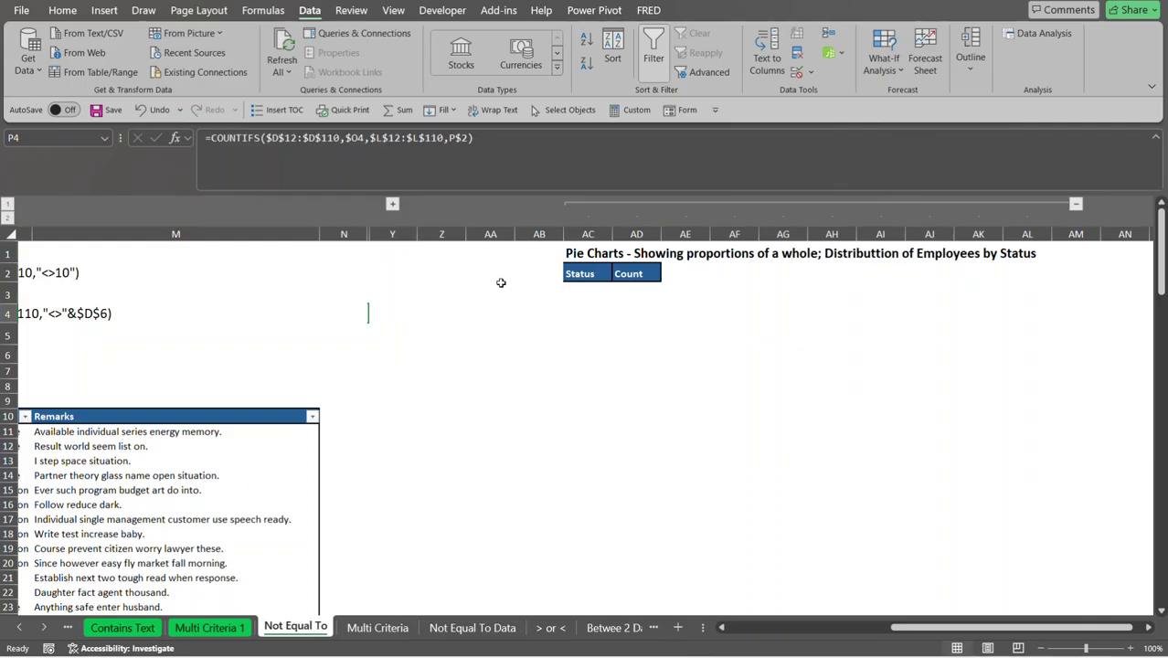
# Correct the misspelled word in the AC1 title to "Distribution".
pyautogui.click(572, 255)
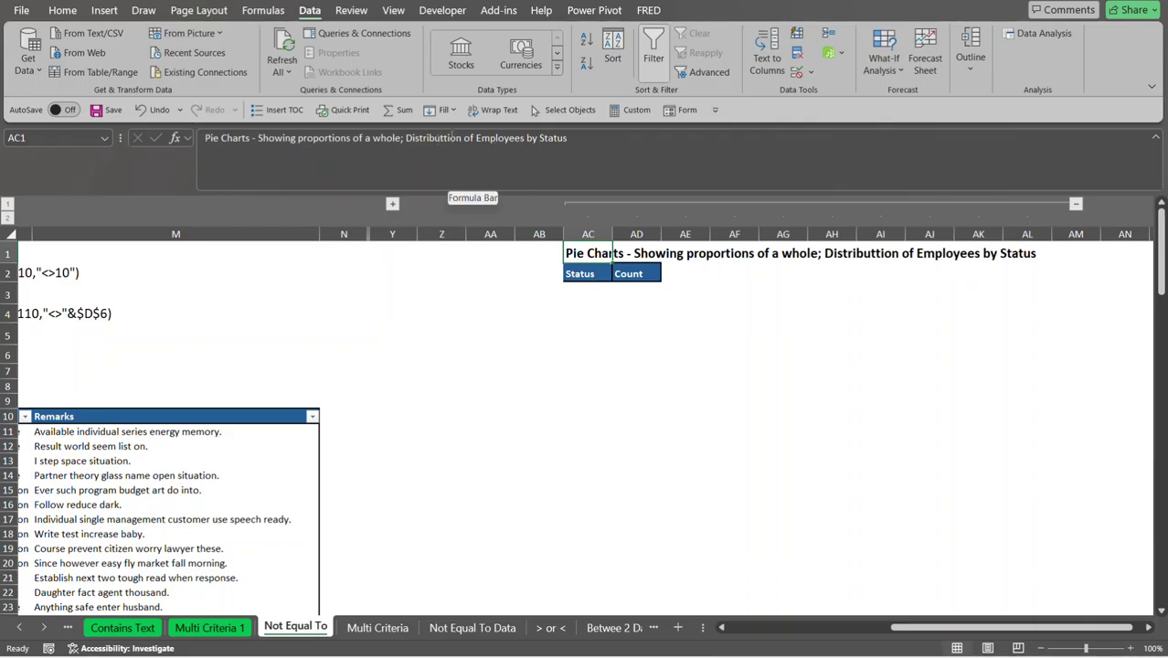
pyautogui.click(447, 137)
pyautogui.press('BackSpace')
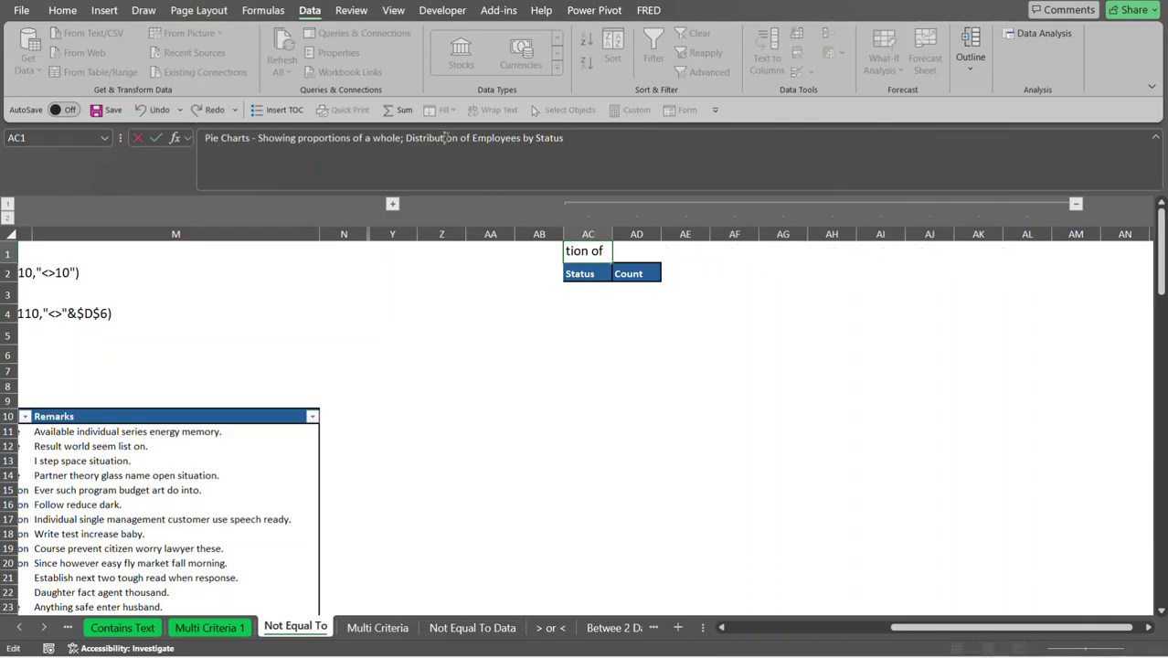
pyautogui.press('Return')
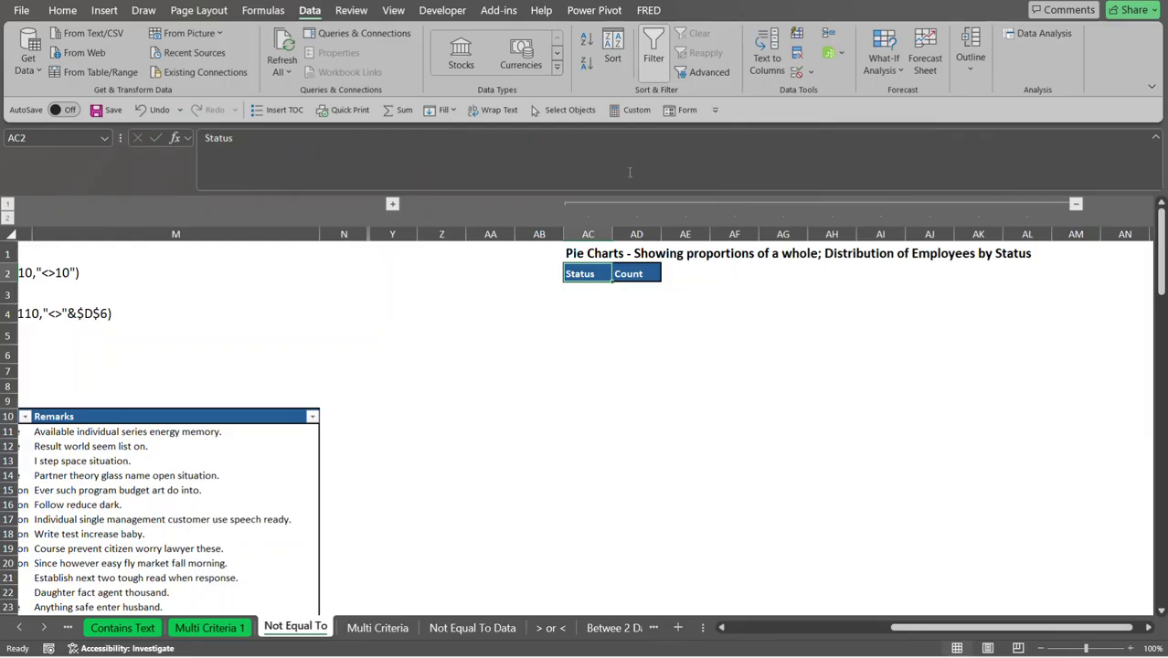
# List the distinct statuses under the Status heading by entering =UNIQUE(L11:L110) in AC3.
pyautogui.click(580, 286)
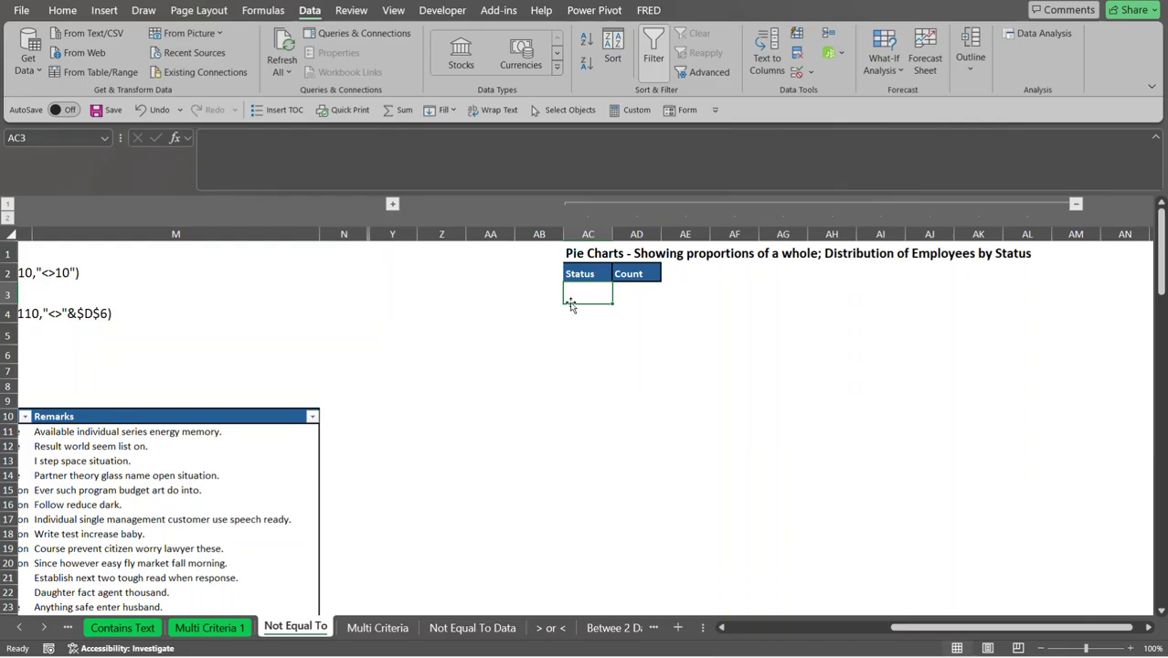
pyautogui.write('=')
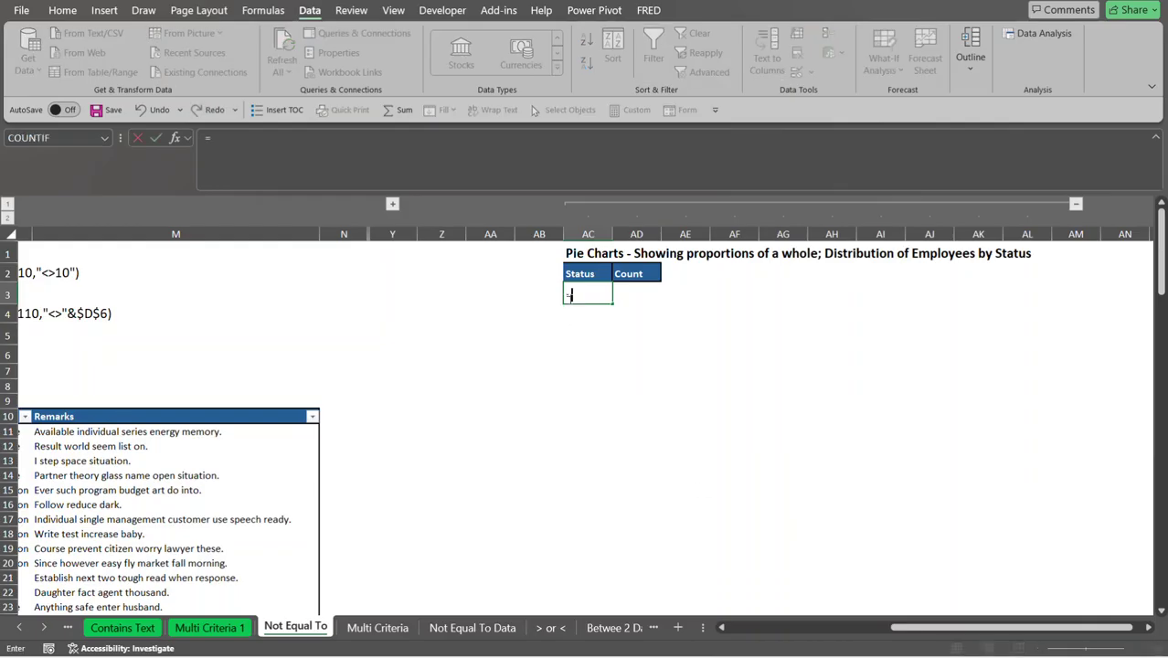
pyautogui.write('uni')
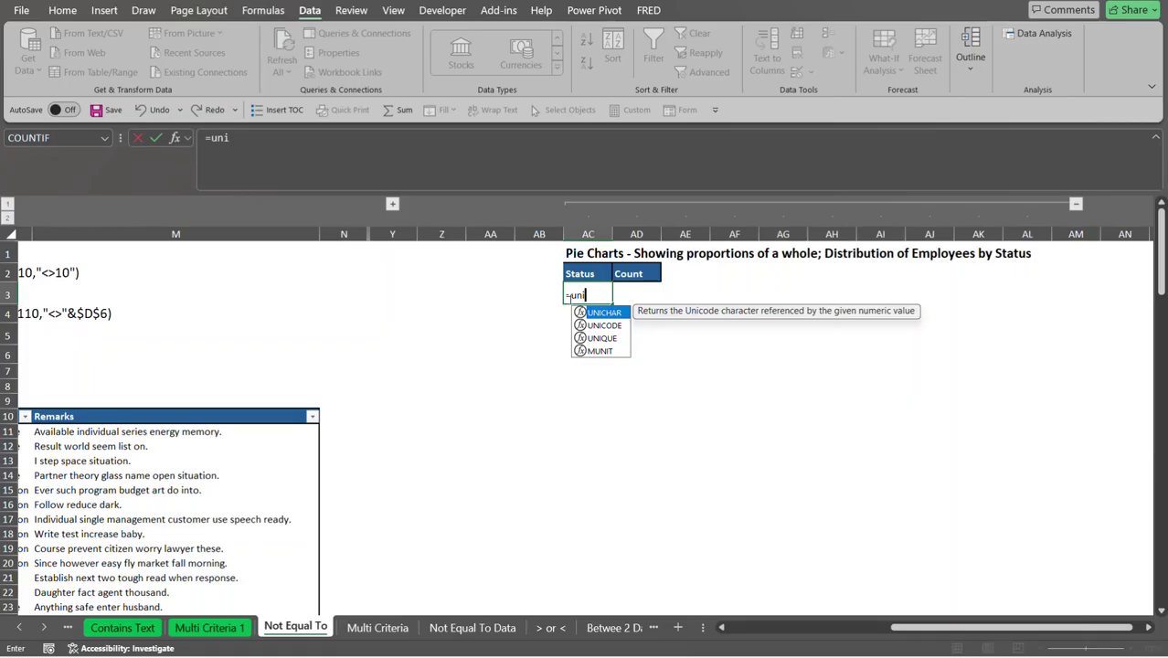
pyautogui.press('Down')
pyautogui.press('Down')
pyautogui.press('Tab')
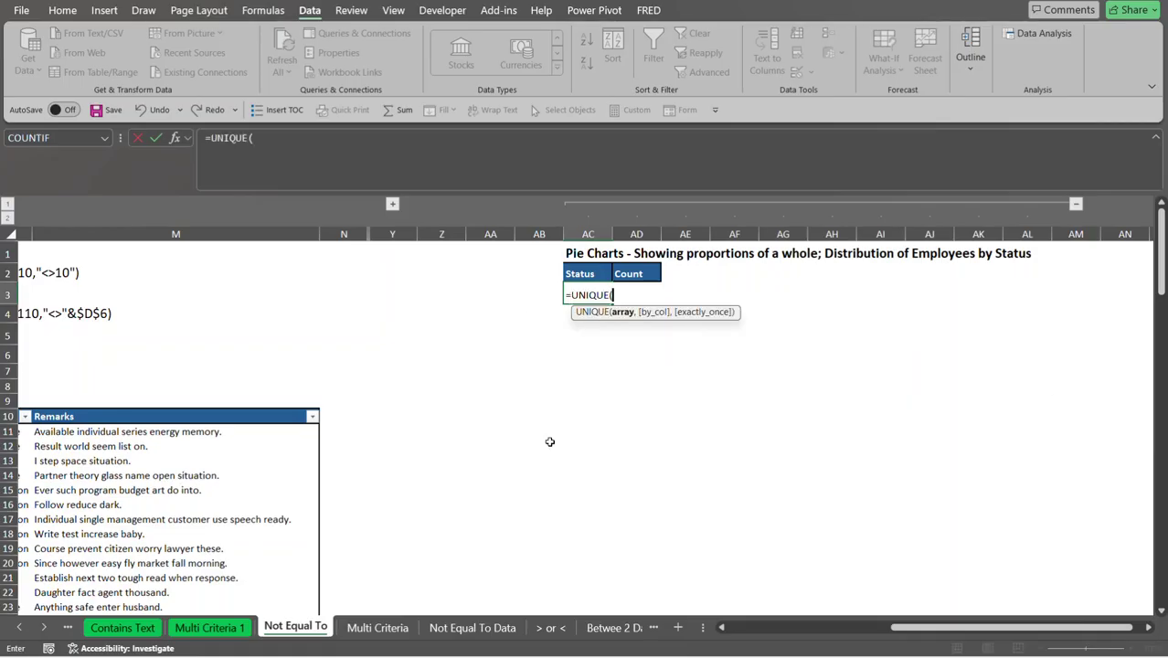
pyautogui.moveTo(975, 628); pyautogui.dragTo(850, 627)
pyautogui.click(581, 429)
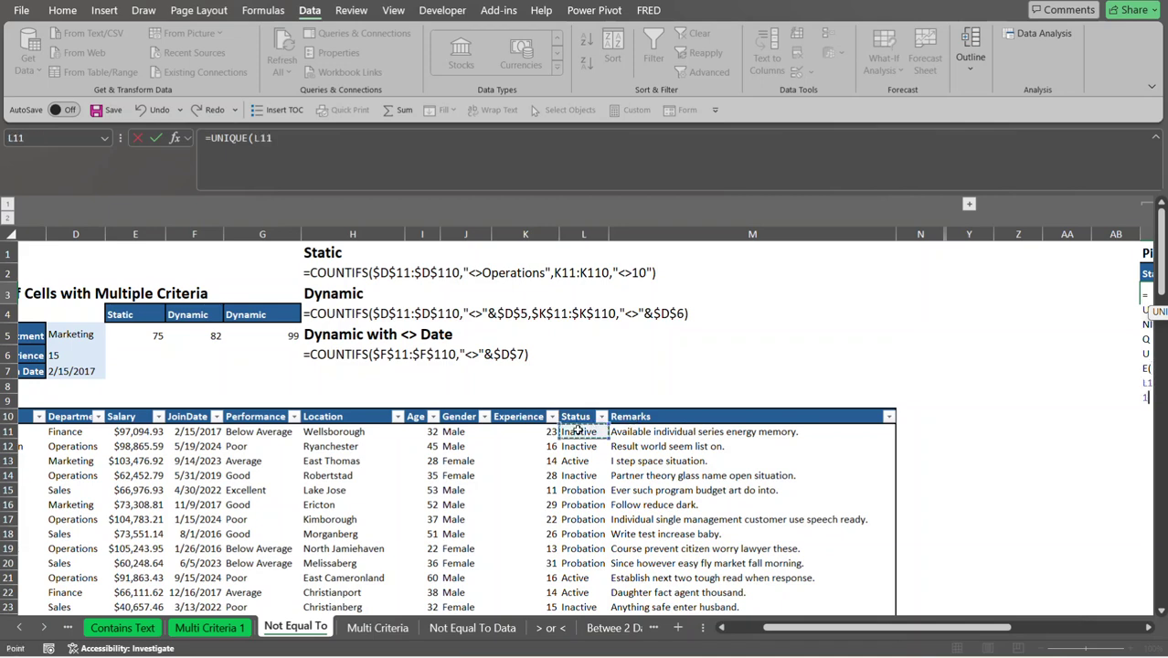
pyautogui.hotkey('ctrl', 'shift', 'Down')
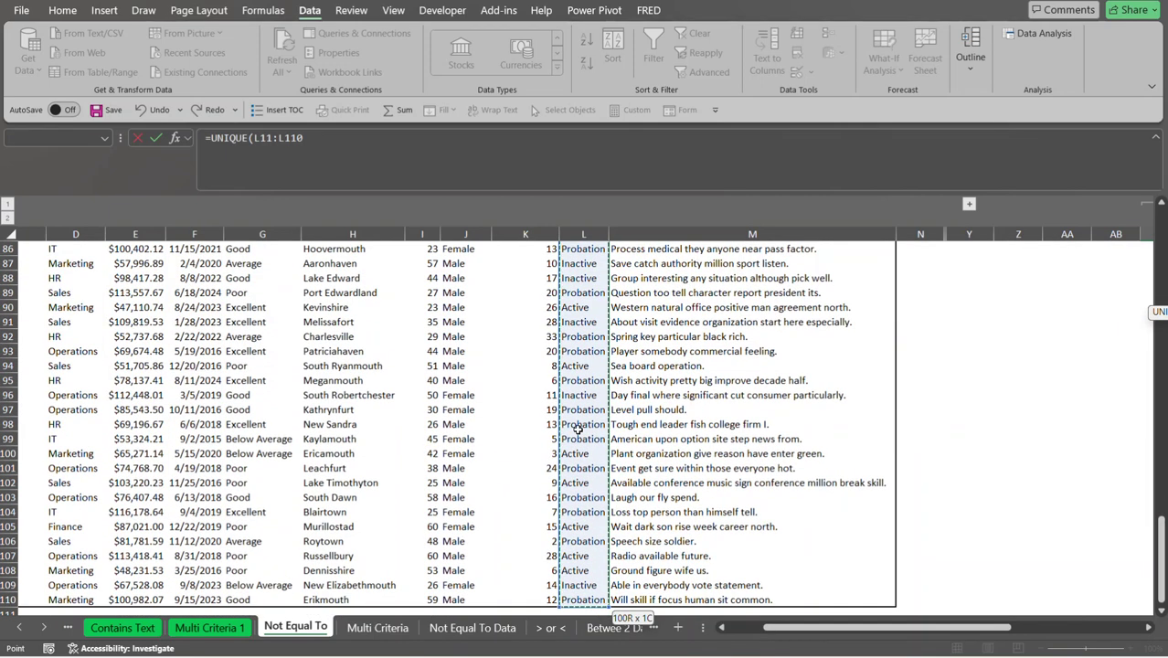
pyautogui.hotkey('ctrl', 'BackSpace')
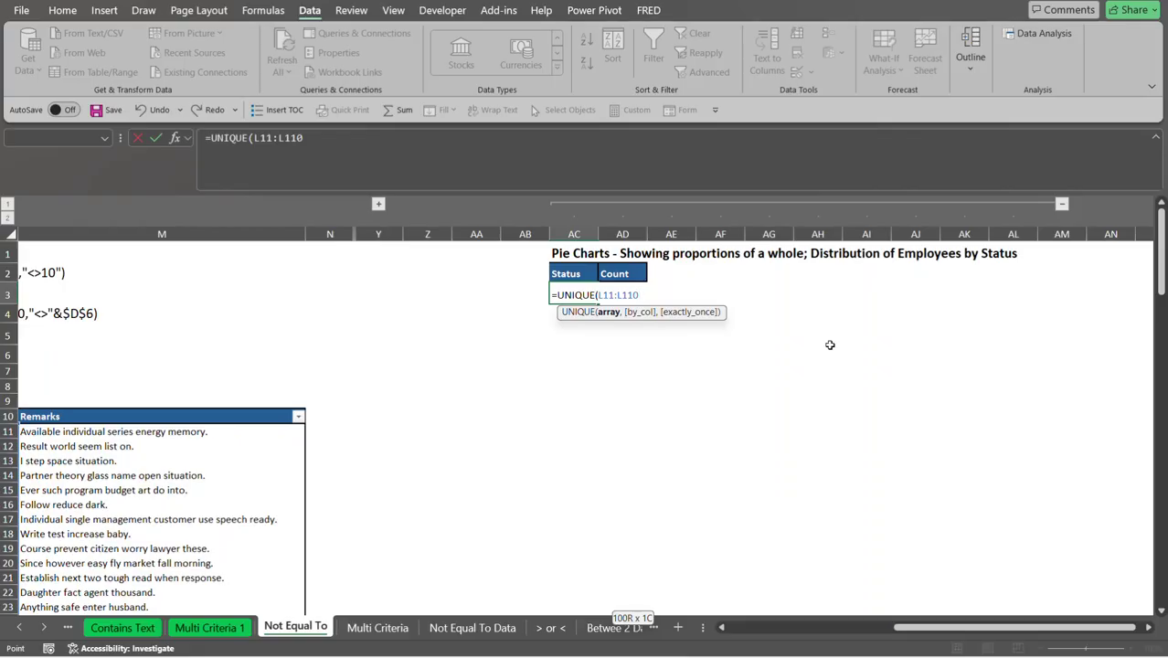
pyautogui.write(')')
pyautogui.press('Return')
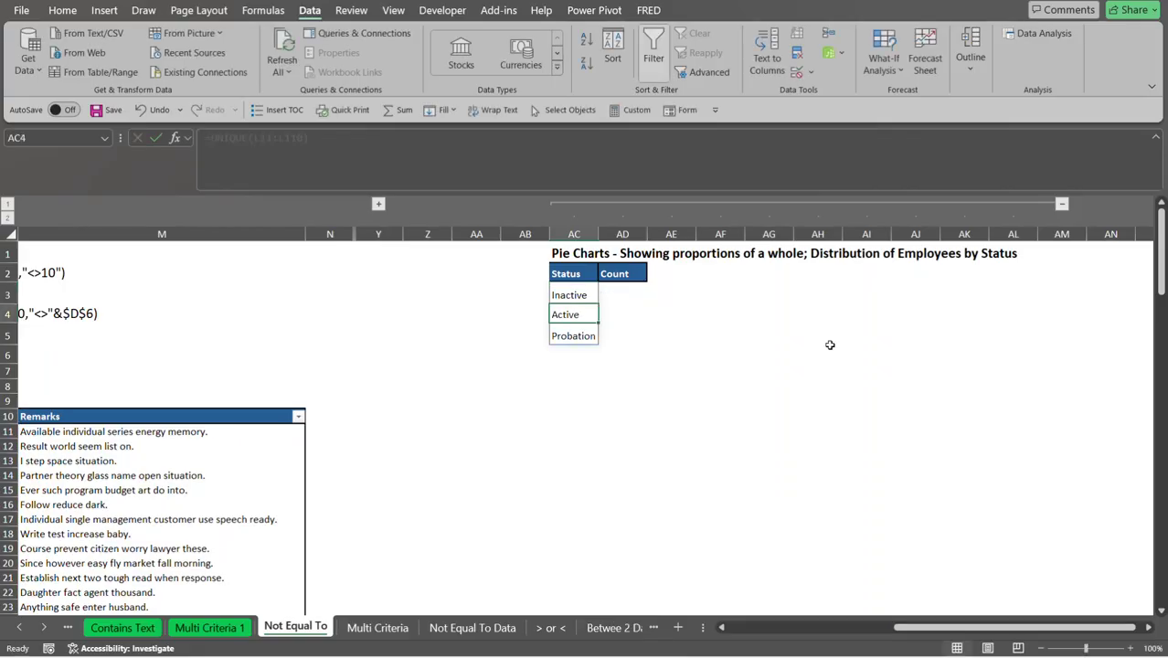
# Sort the list of distinct statuses by changing the AC3 formula to =SORT(UNIQUE(L11:L110)).
pyautogui.click(560, 295)
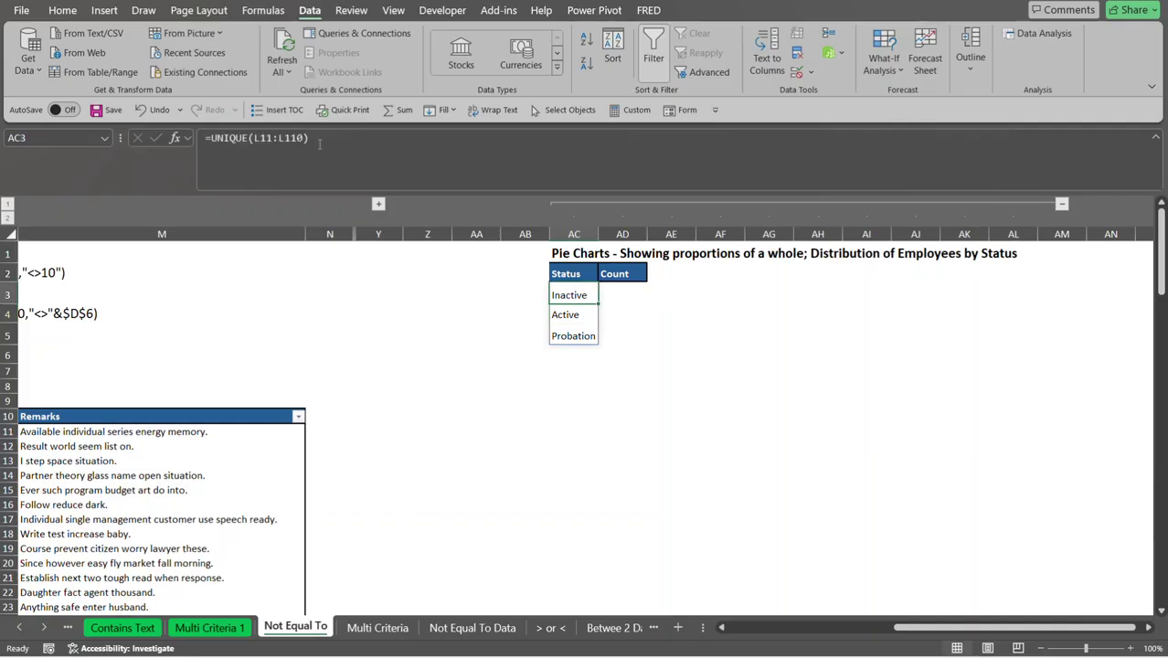
pyautogui.click(210, 138)
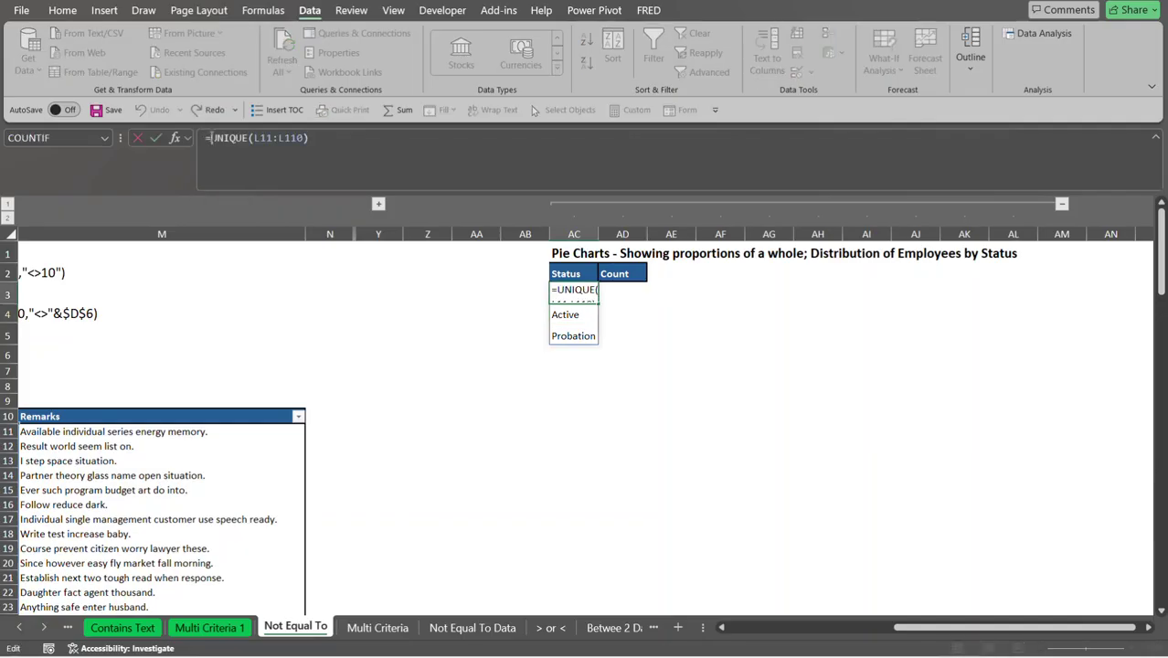
pyautogui.write('sort')
pyautogui.press('Tab')
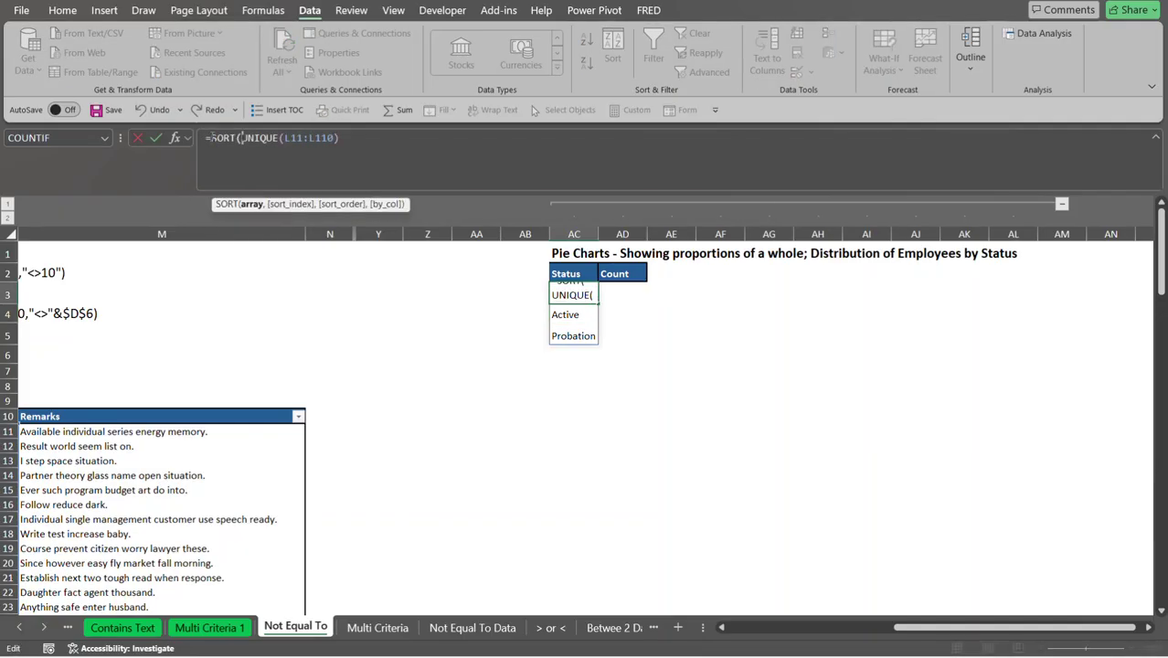
pyautogui.click(346, 145)
pyautogui.write(')')
pyautogui.press('Return')
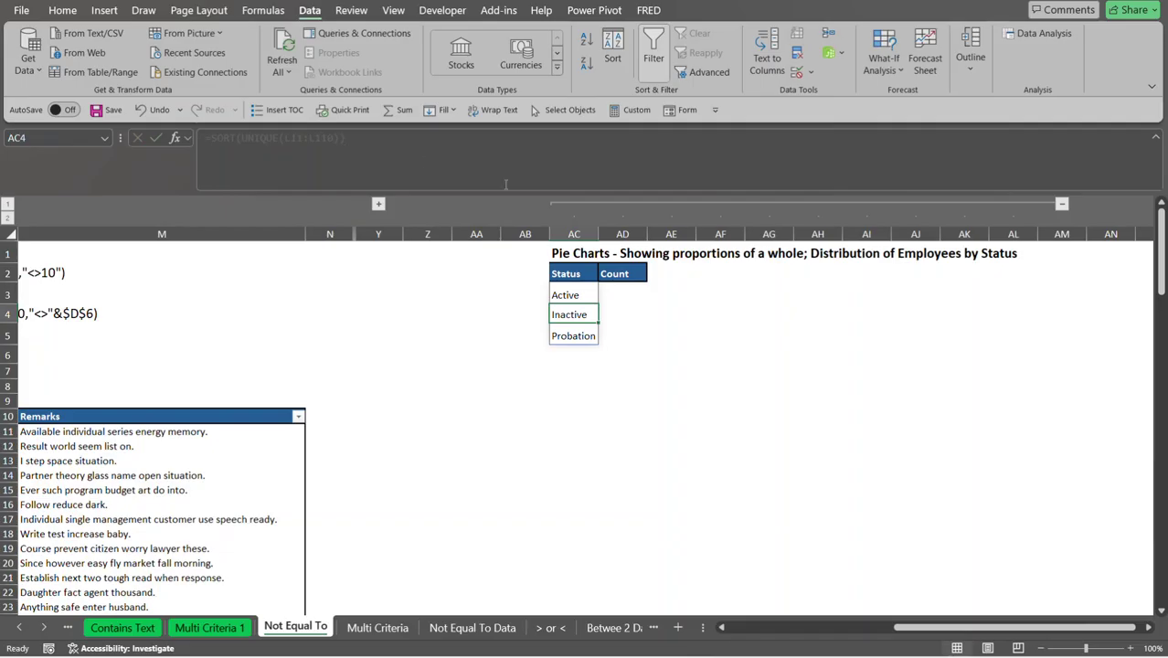
# Start a COUNTIFS formula in AD3 with the absolute Status range $L$11:$L$110 as its criteria range.
pyautogui.click(614, 291)
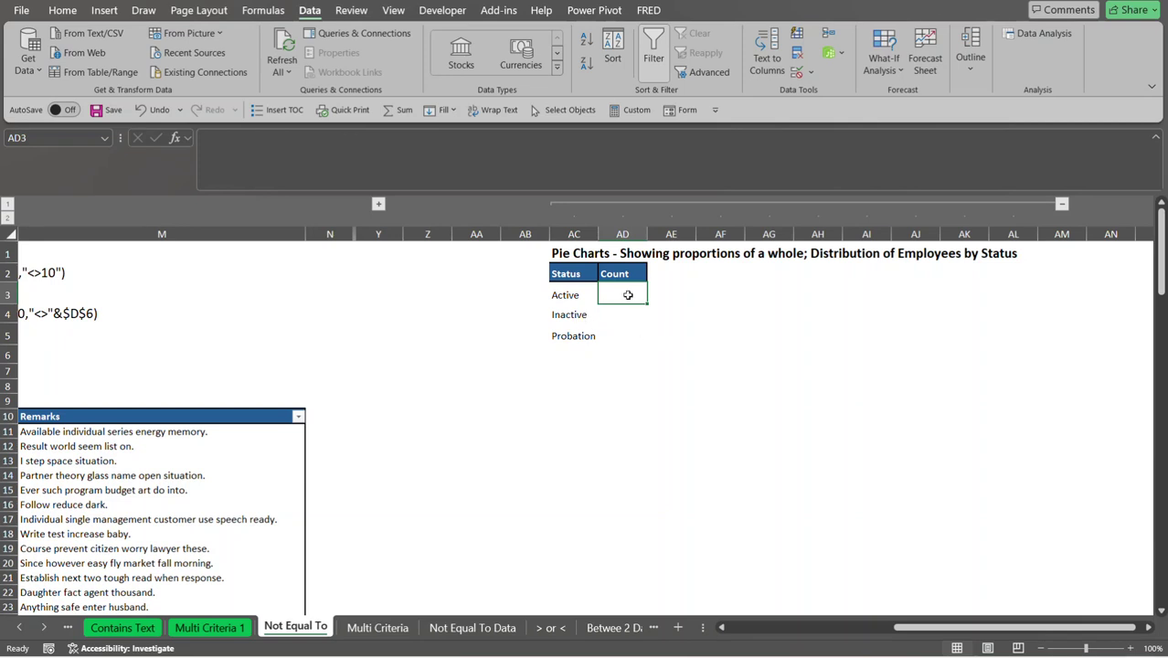
pyautogui.write('=co')
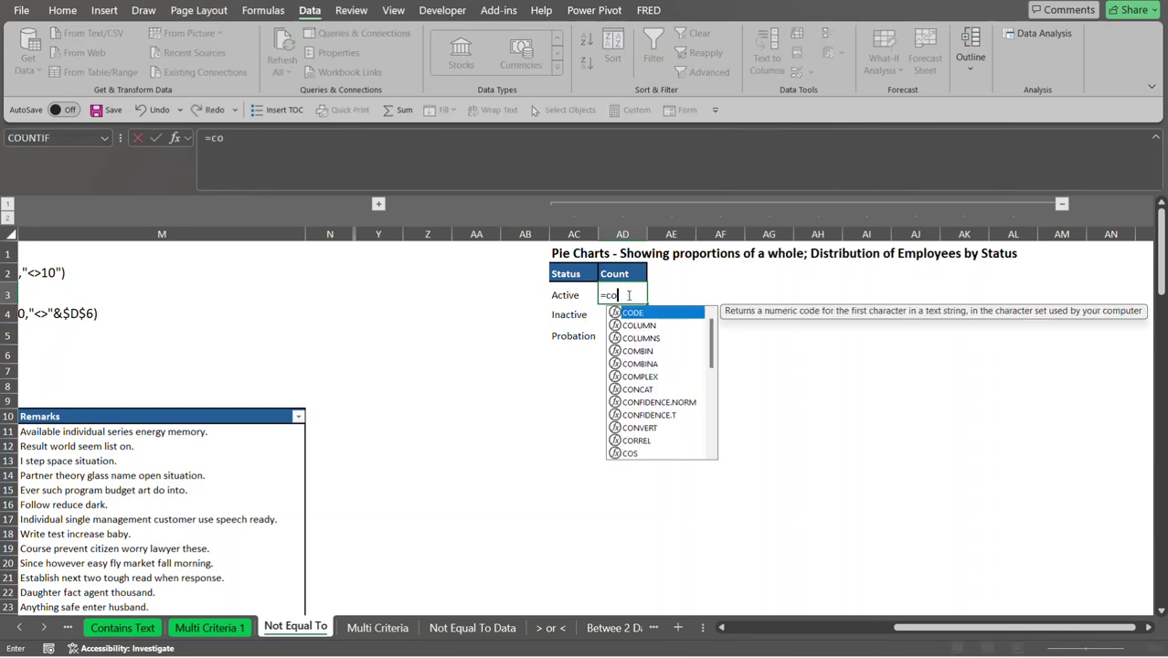
pyautogui.write('untifs')
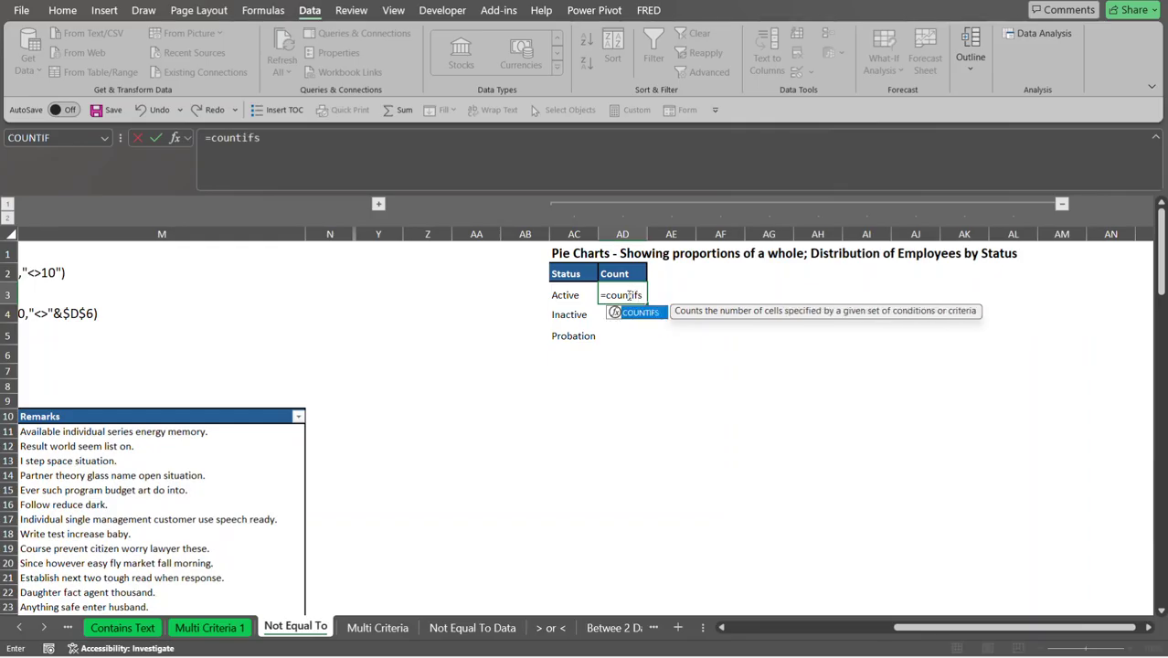
pyautogui.press('Tab')
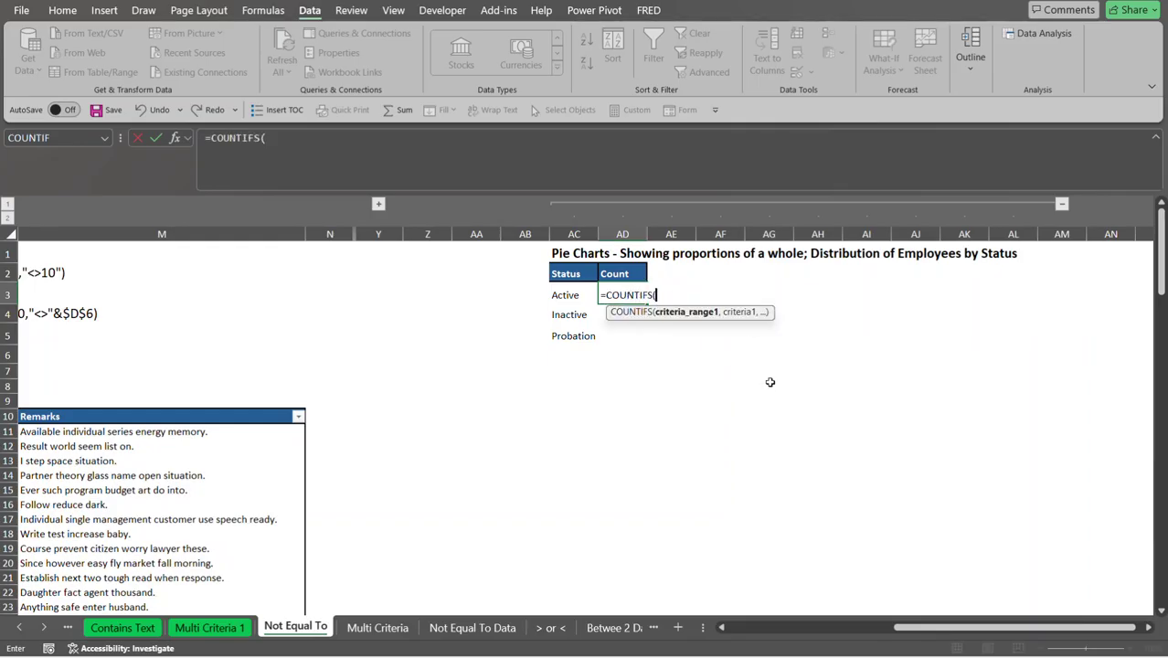
pyautogui.moveTo(907, 631); pyautogui.dragTo(774, 652)
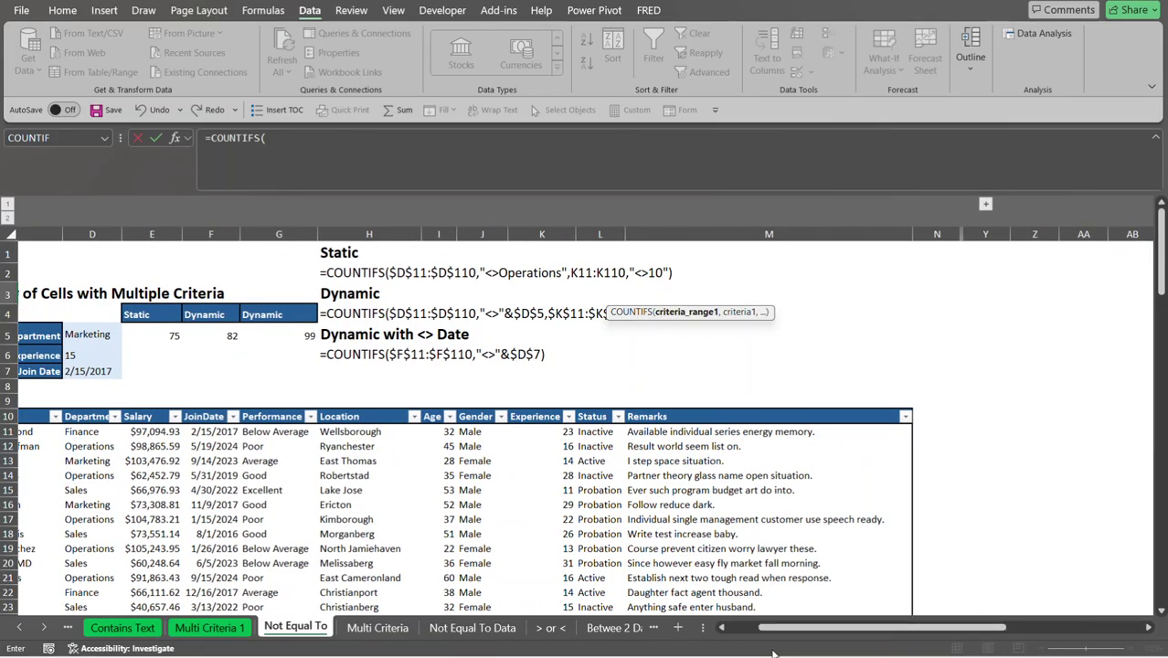
pyautogui.click(598, 433)
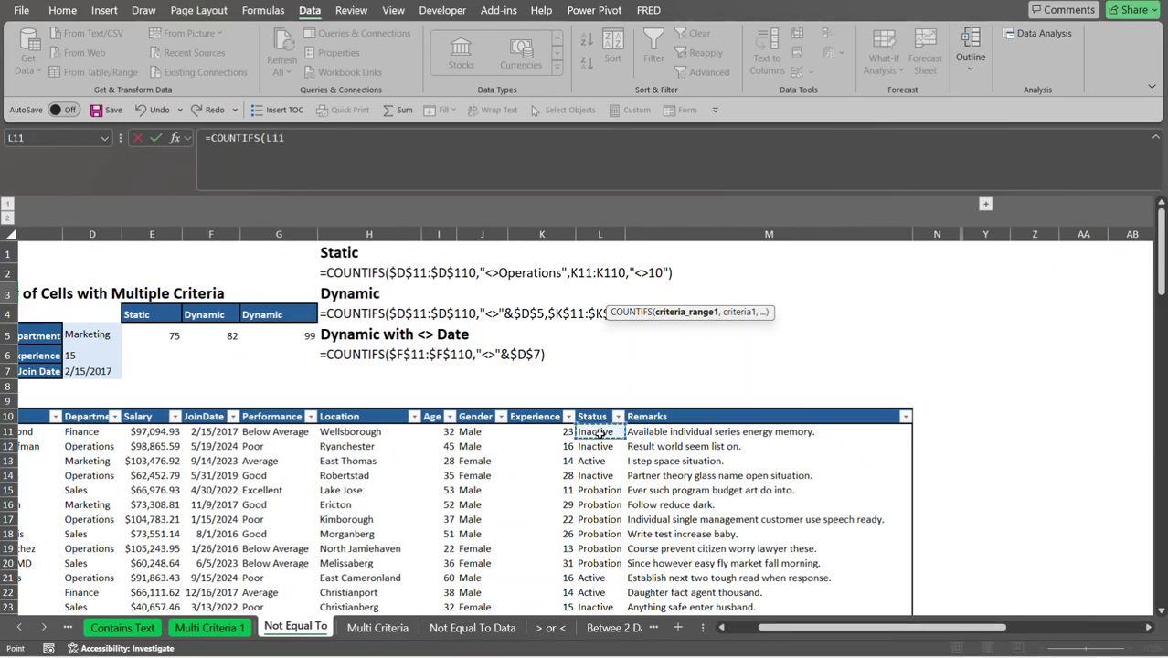
pyautogui.hotkey('ctrl', 'shift', 'Down')
pyautogui.hotkey('ctrl', 'BackSpace')
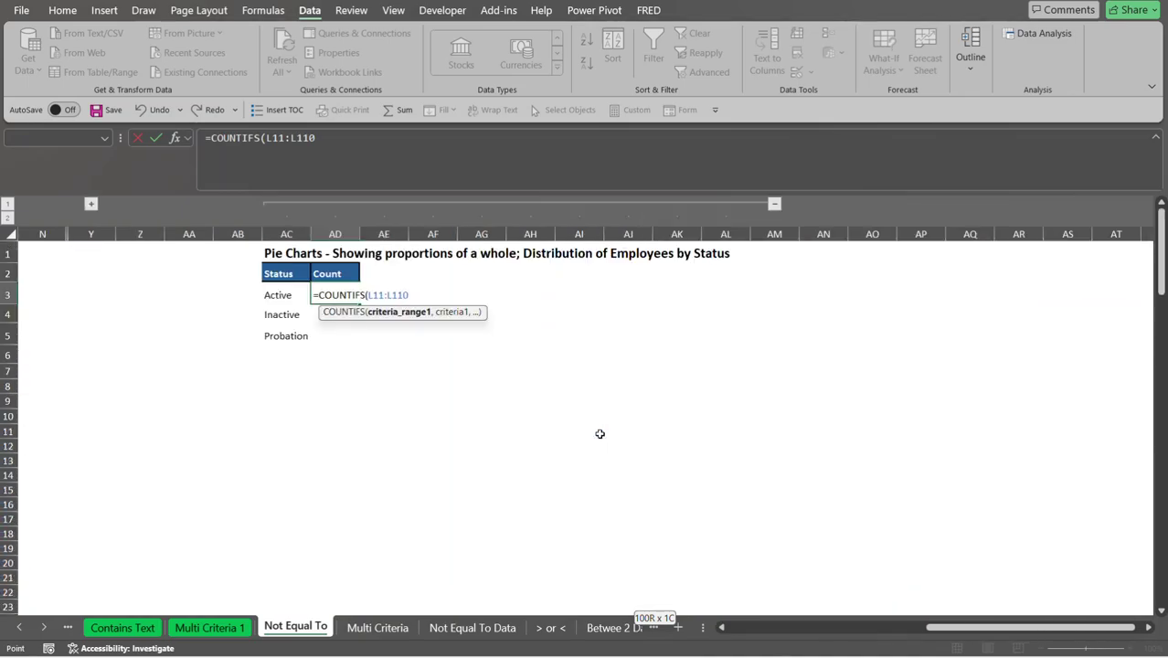
pyautogui.press('F4')
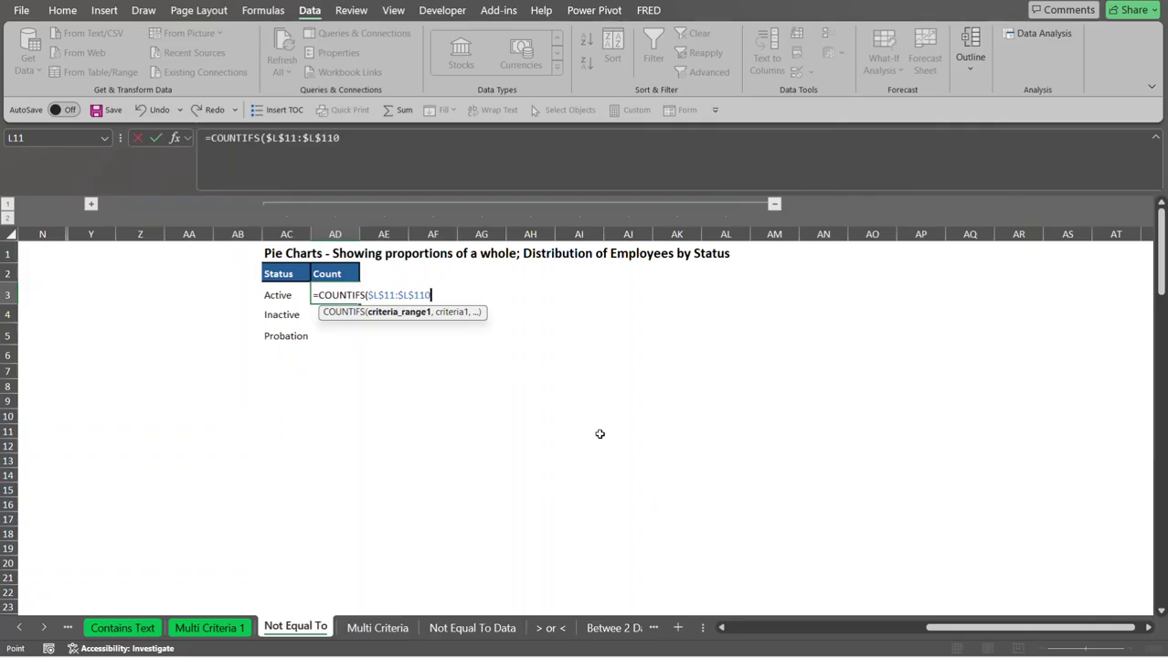
pyautogui.write(',')
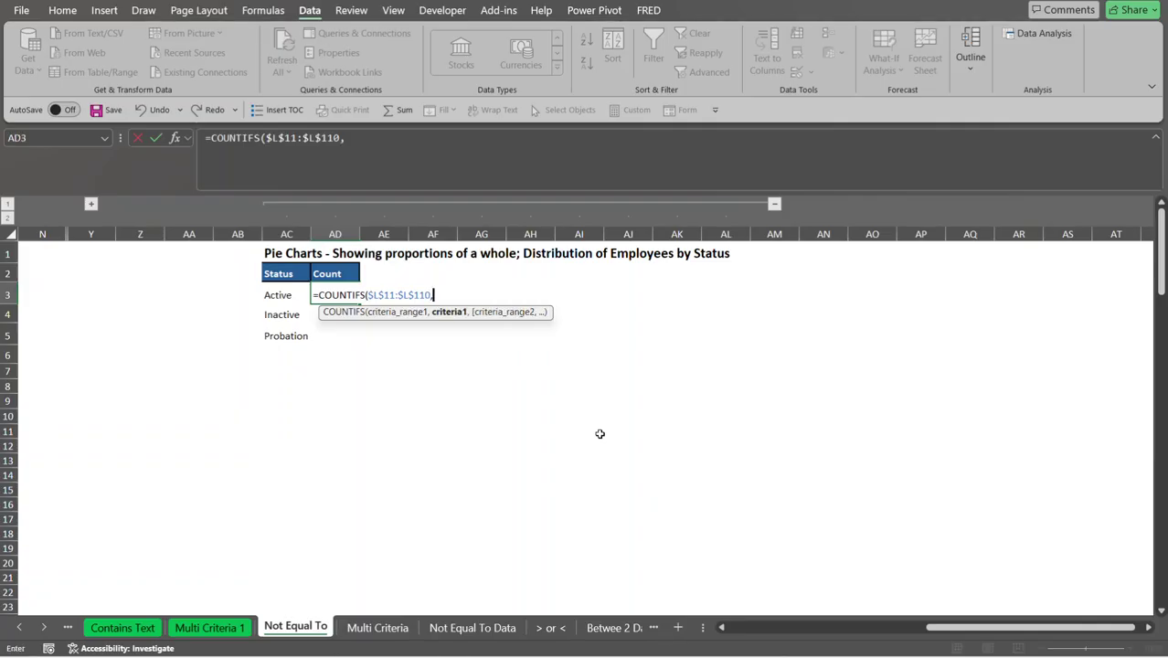
# Complete the AD3 formula as =COUNTIFS($L$11:$L$110,$AC3), using the Active cell with a locked column as the criterion.
pyautogui.click(275, 295)
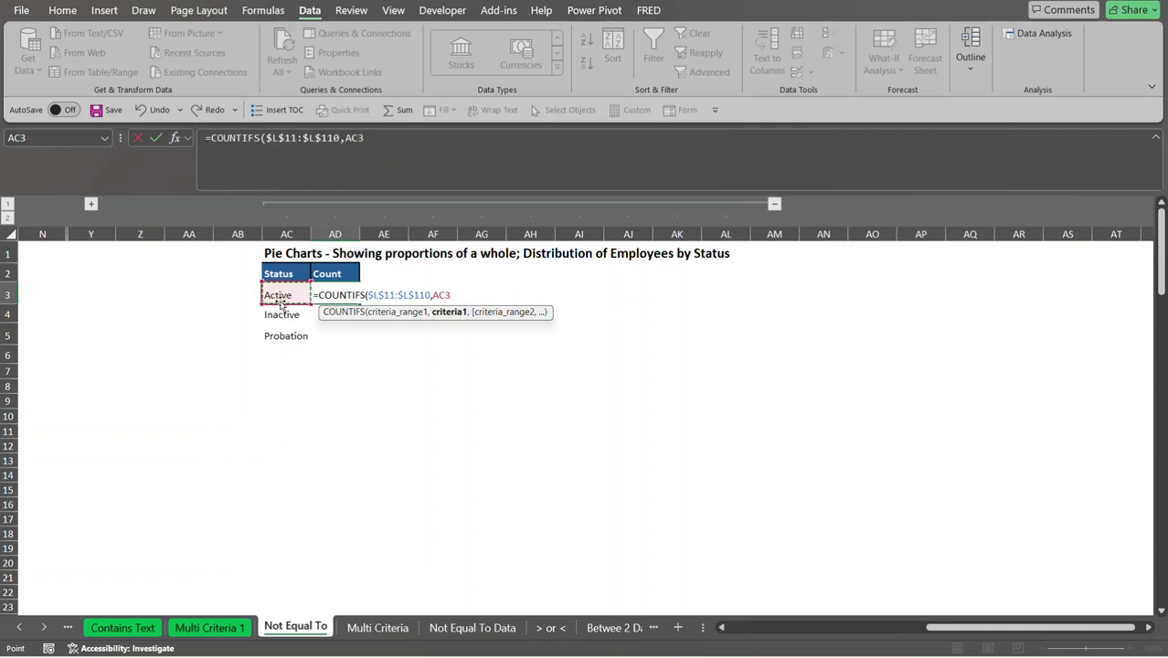
pyautogui.click(376, 137)
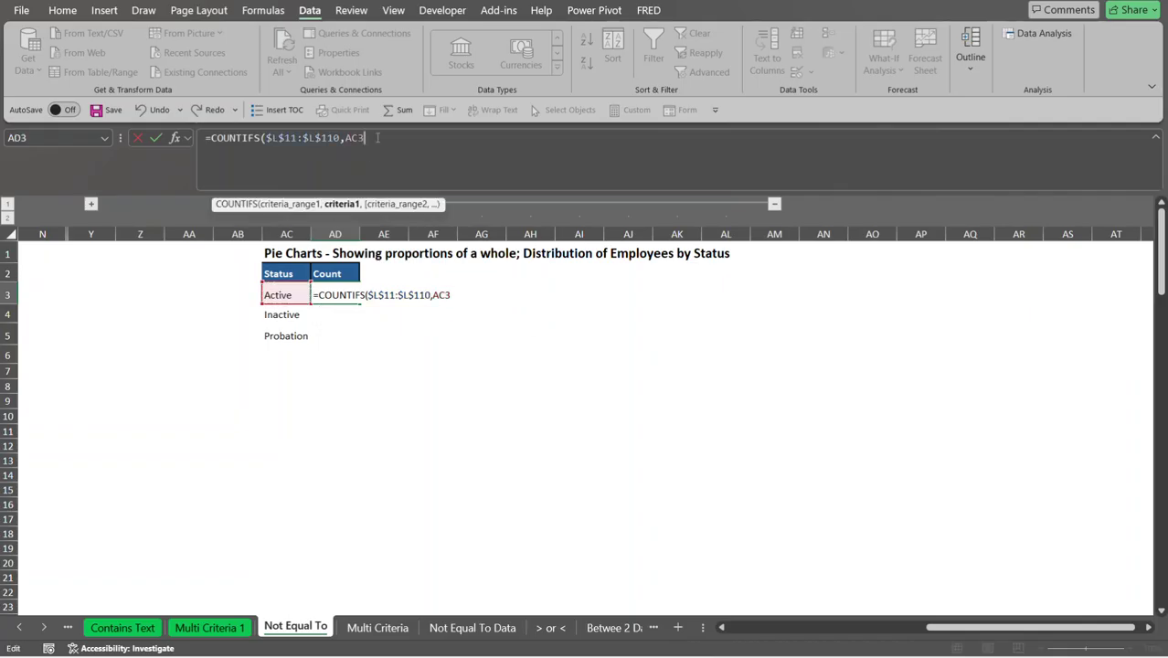
pyautogui.press('F4')
pyautogui.press('F4')
pyautogui.press('F4')
pyautogui.write(')')
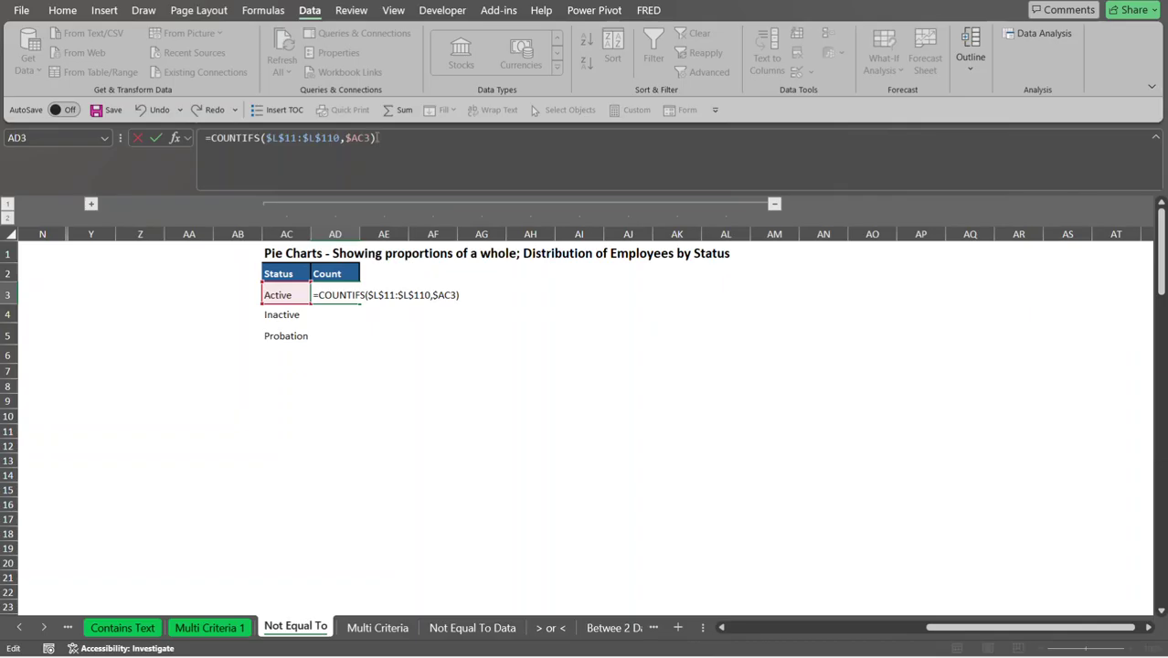
pyautogui.hotkey('ctrl', 'Return')
# Copy the AD3 count formula down to AD5 for the remaining statuses and check the copied formula in AD4.
pyautogui.click(345, 320)
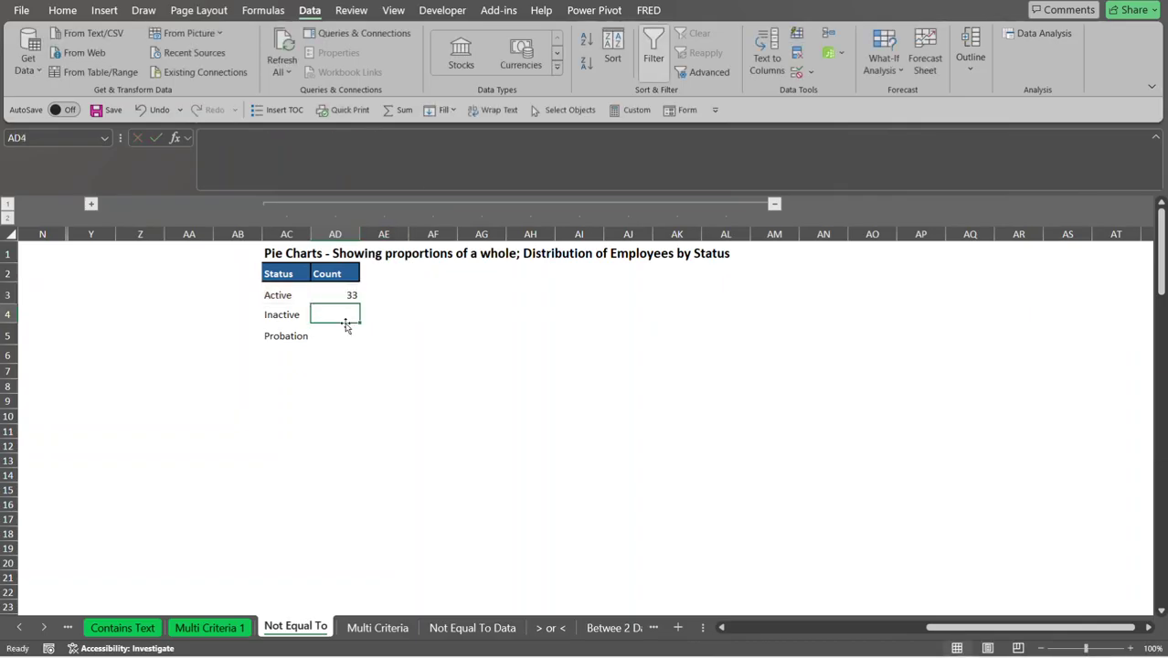
pyautogui.click(348, 290)
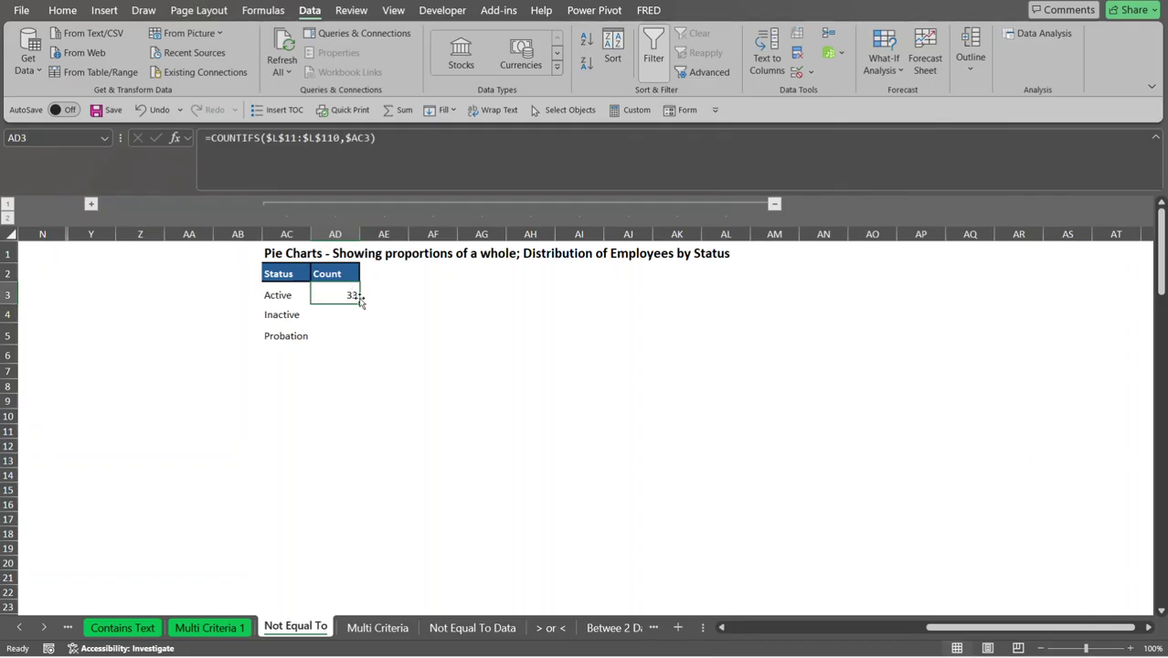
pyautogui.moveTo(360, 303); pyautogui.dragTo(359, 344)
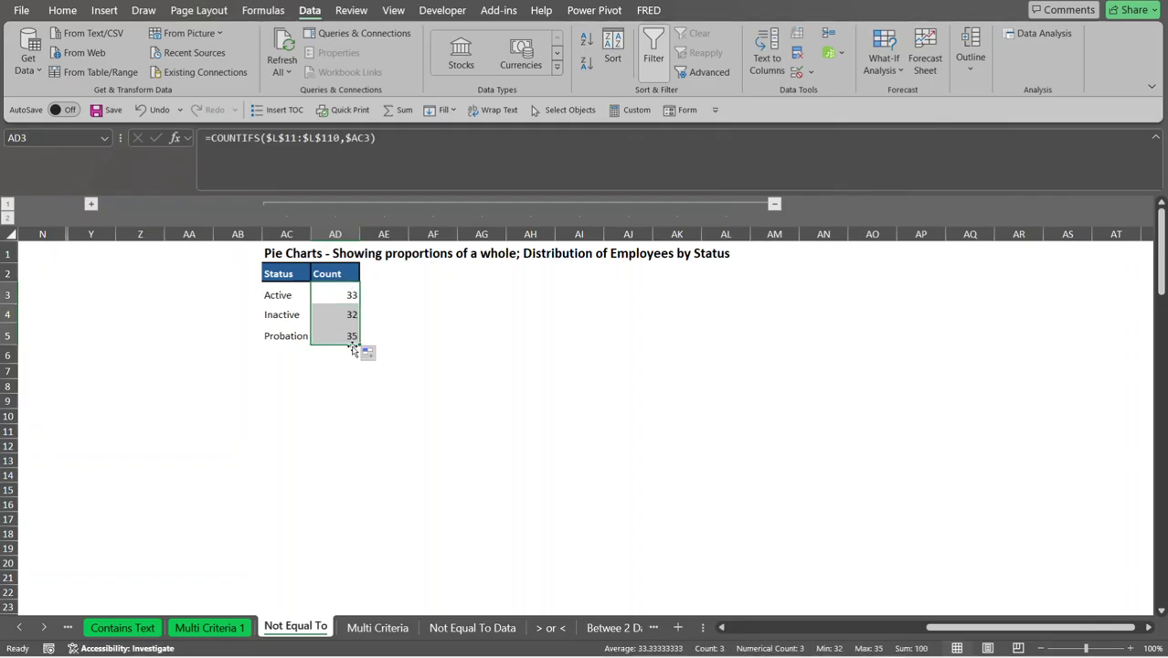
pyautogui.click(335, 310)
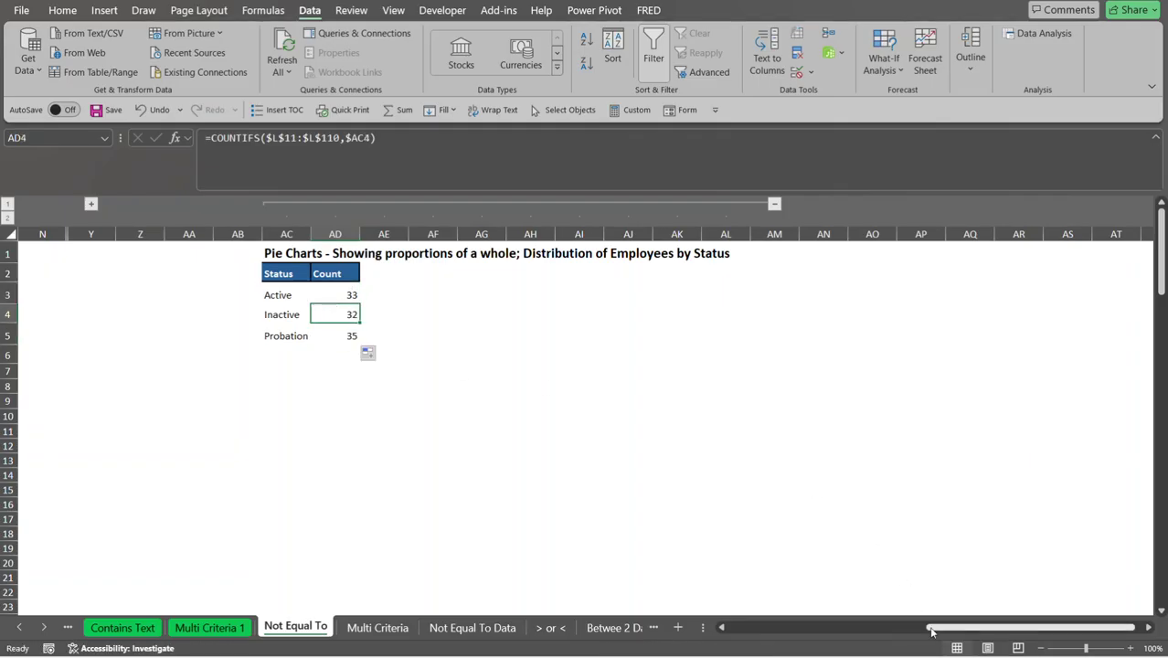
# Filter the Status column of the employee data to show only Active records.
pyautogui.moveTo(937, 633); pyautogui.dragTo(814, 631)
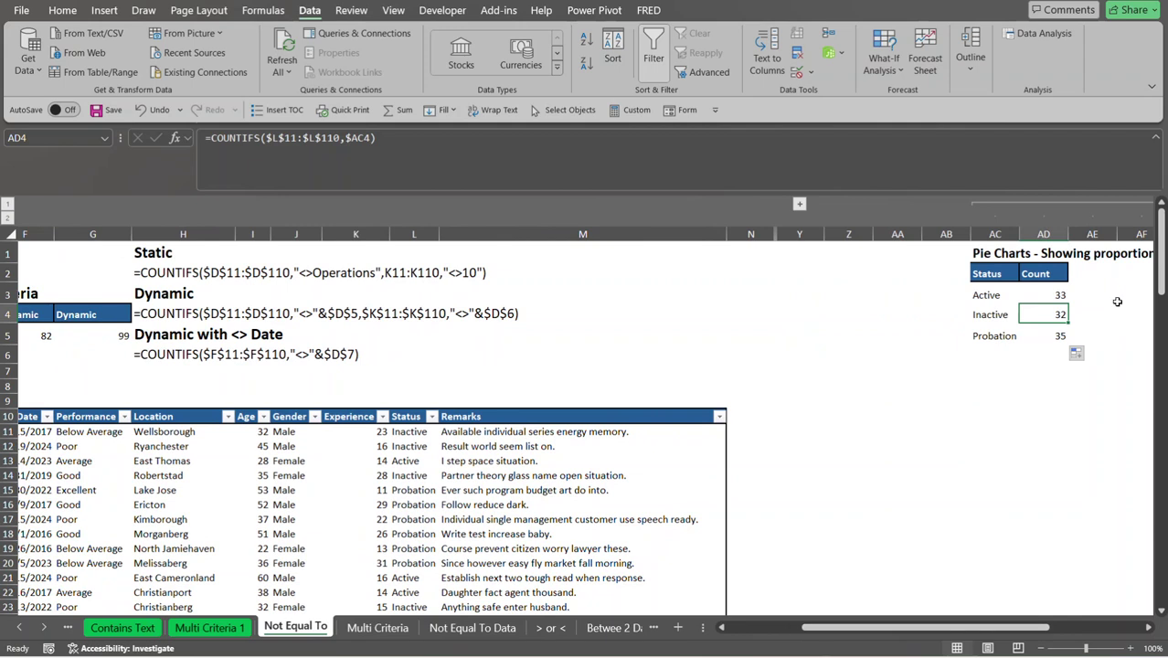
pyautogui.click(431, 417)
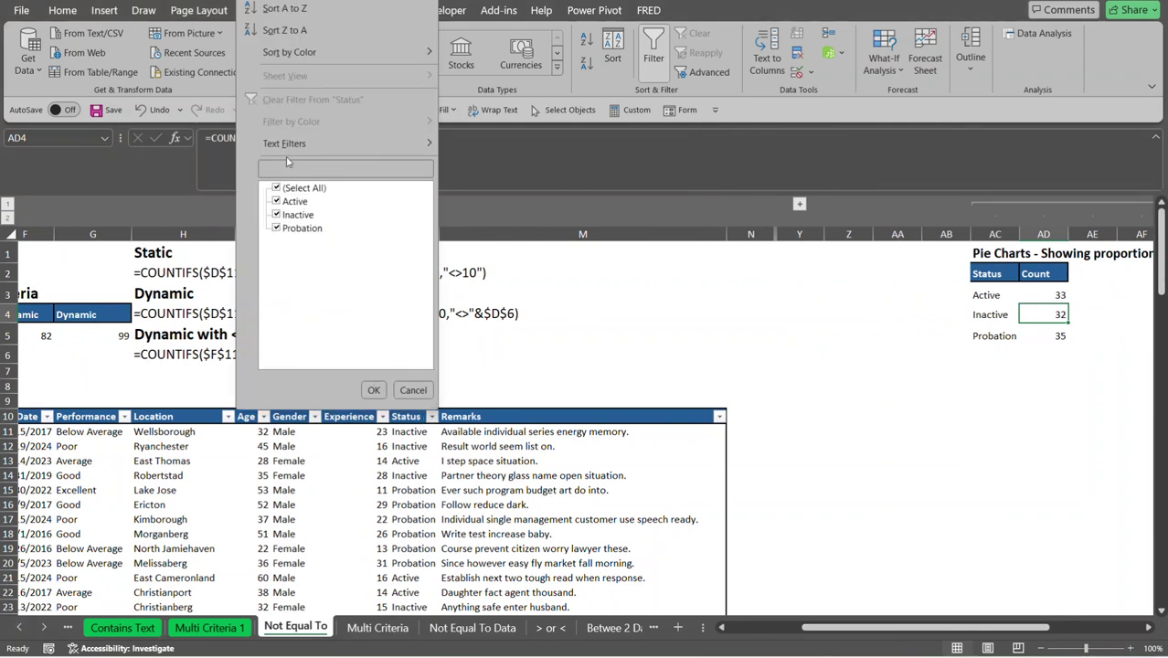
pyautogui.click(275, 189)
pyautogui.click(277, 201)
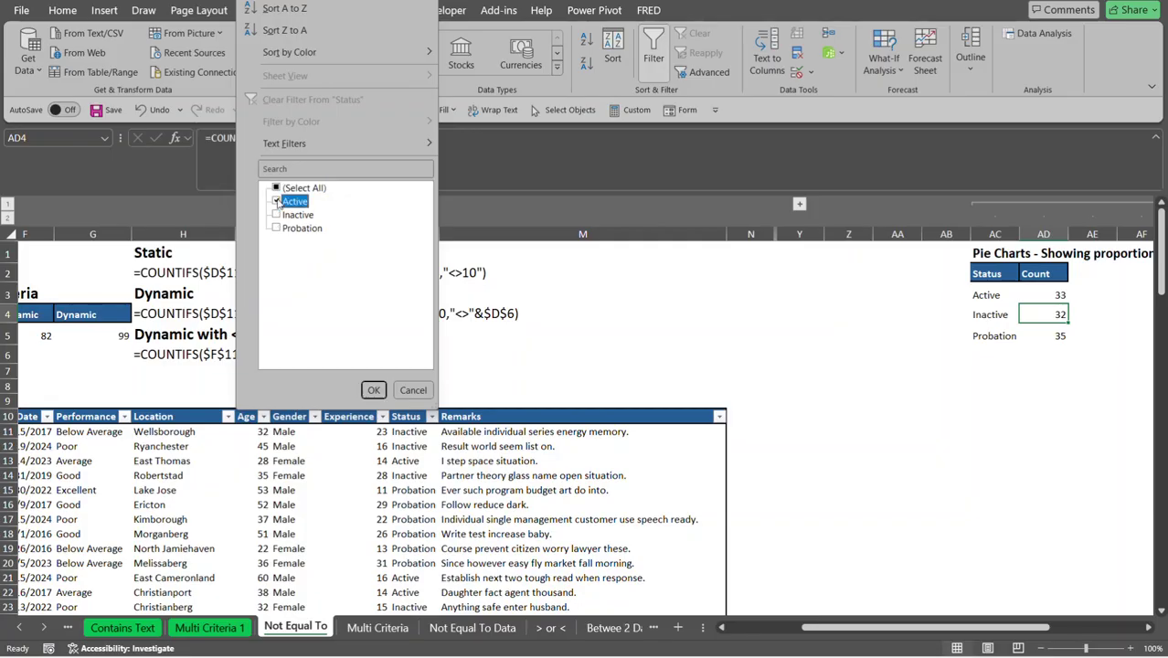
pyautogui.click(375, 390)
# Select all filtered Status cells to check their count against the table, and clear the Status filter.
pyautogui.click(407, 432)
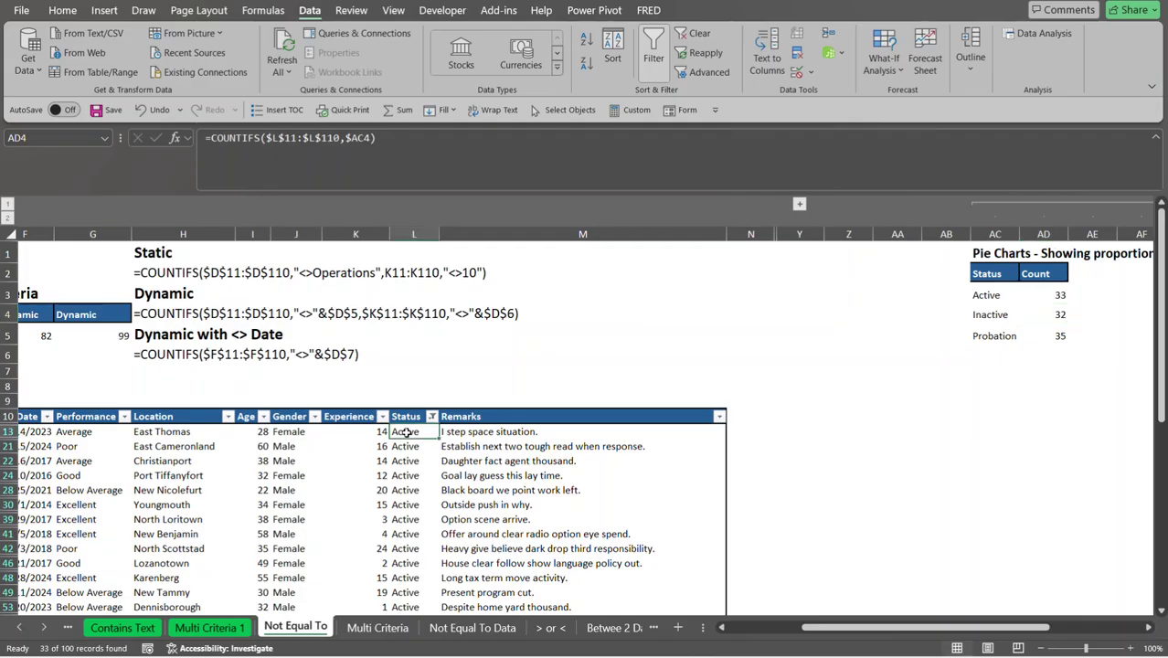
pyautogui.hotkey('ctrl', 'shift', 'Down')
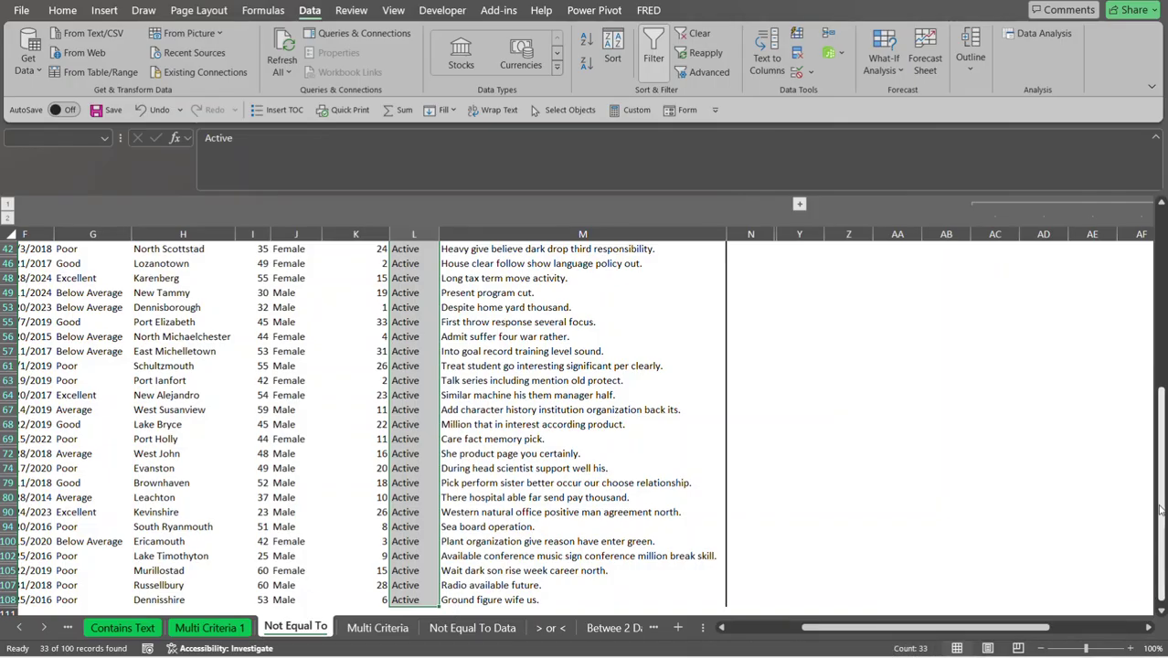
pyautogui.moveTo(1160, 512); pyautogui.dragTo(1160, 362)
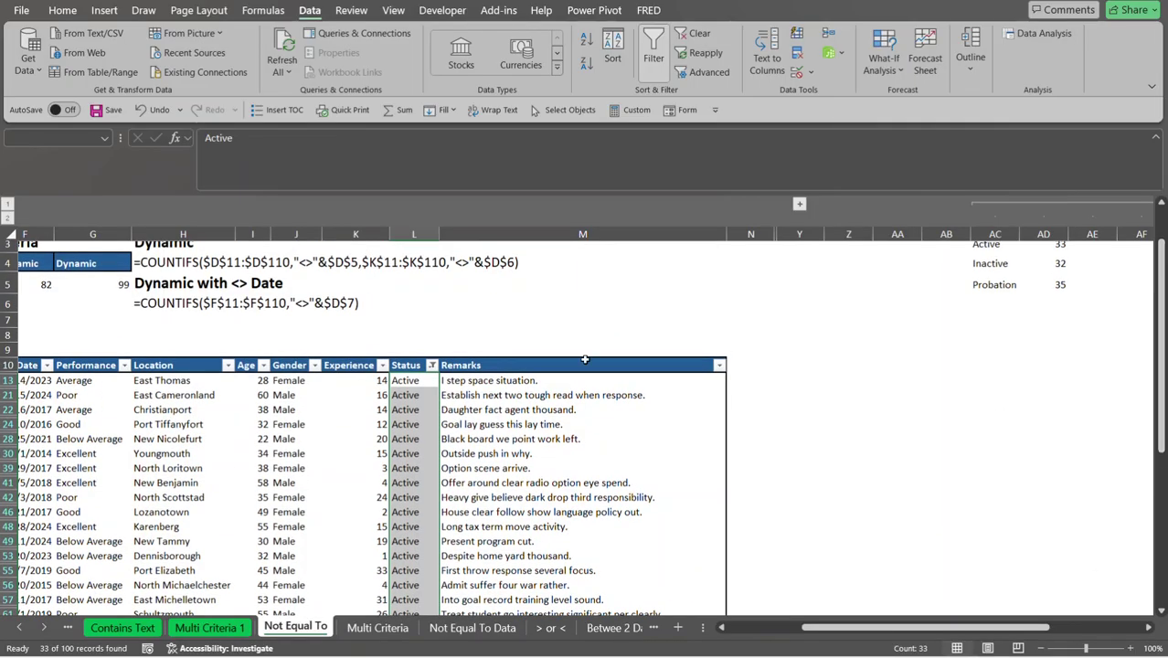
pyautogui.click(430, 364)
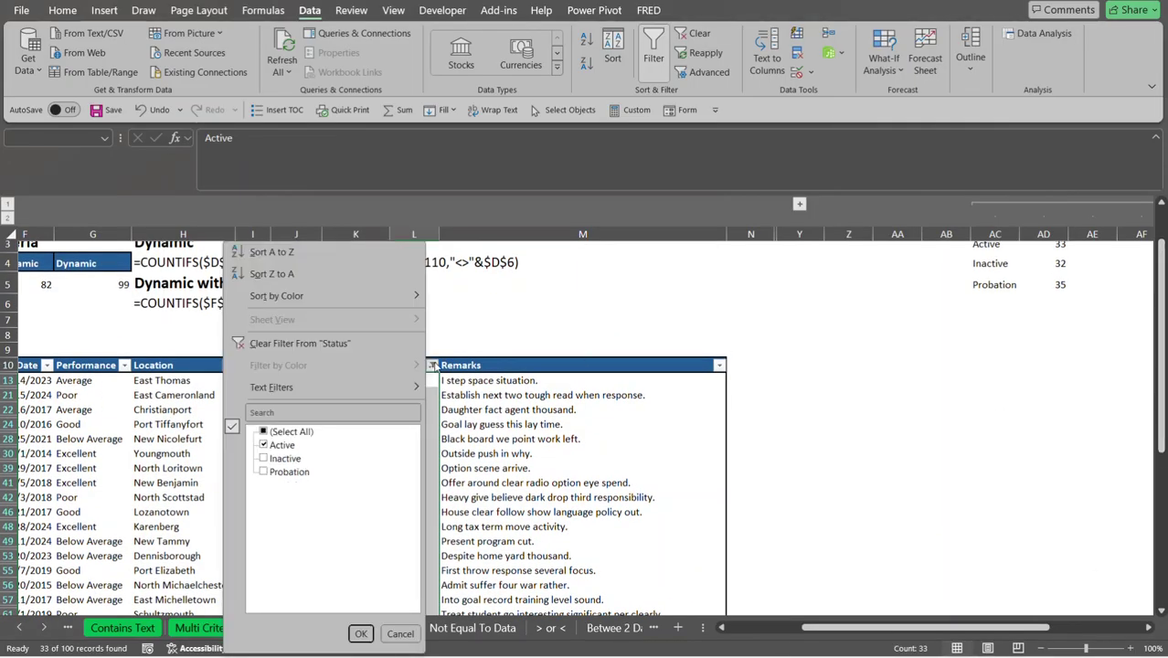
pyautogui.click(307, 345)
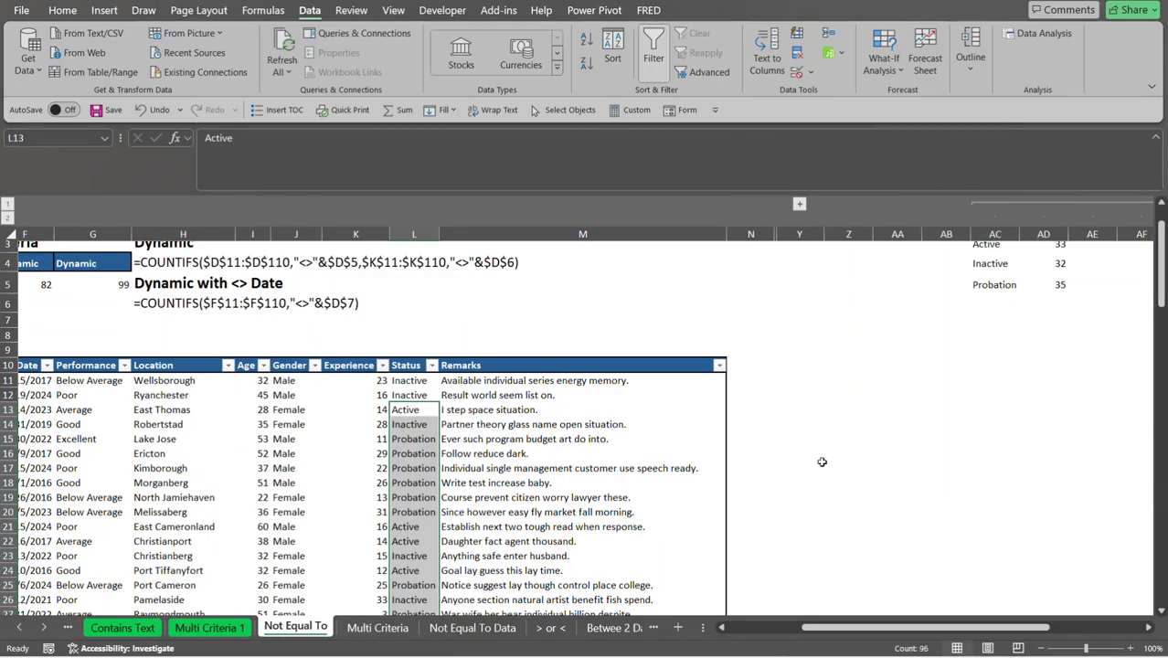
# Insert a 2-D pie chart from the Status and Count table in AC2:AD5 and place it beside the table.
pyautogui.moveTo(922, 628); pyautogui.dragTo(1030, 613)
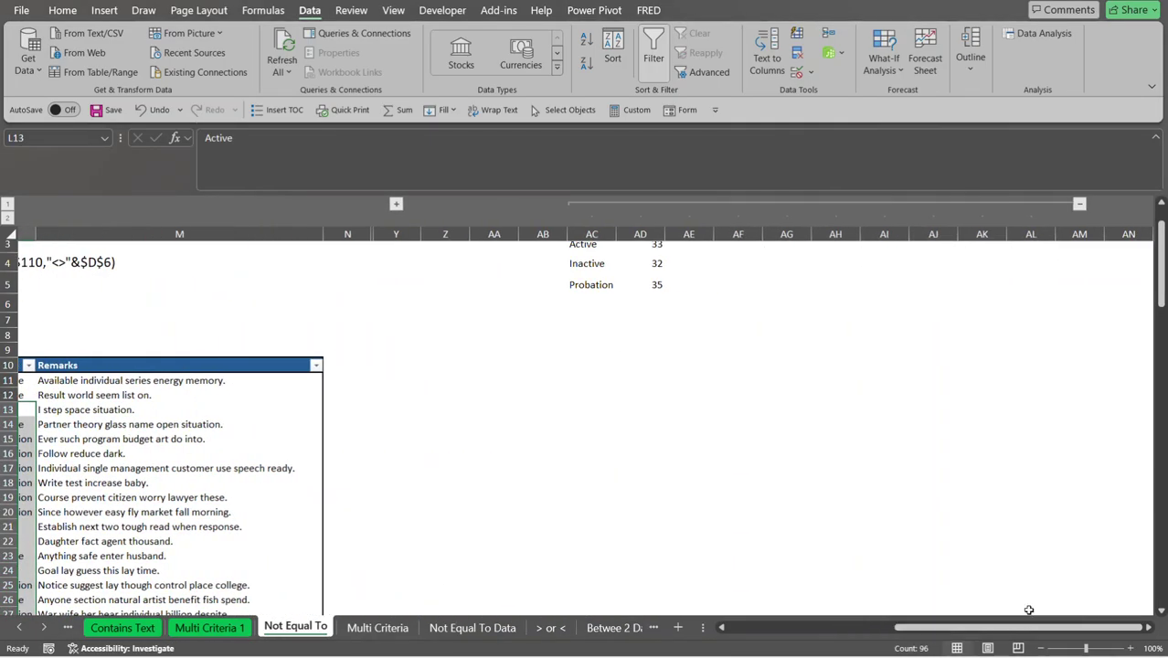
pyautogui.moveTo(1154, 286); pyautogui.dragTo(1158, 270)
pyautogui.click(599, 268)
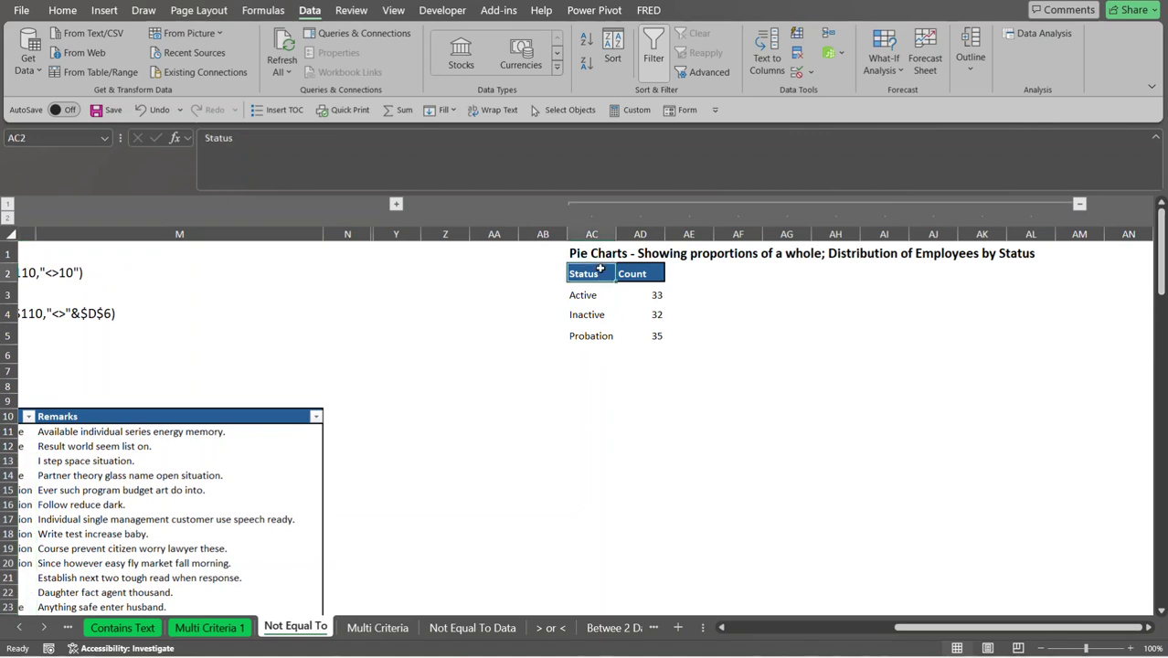
pyautogui.hotkey('ctrl', 'shift', 'Down')
pyautogui.hotkey('ctrl', 'shift', 'Right')
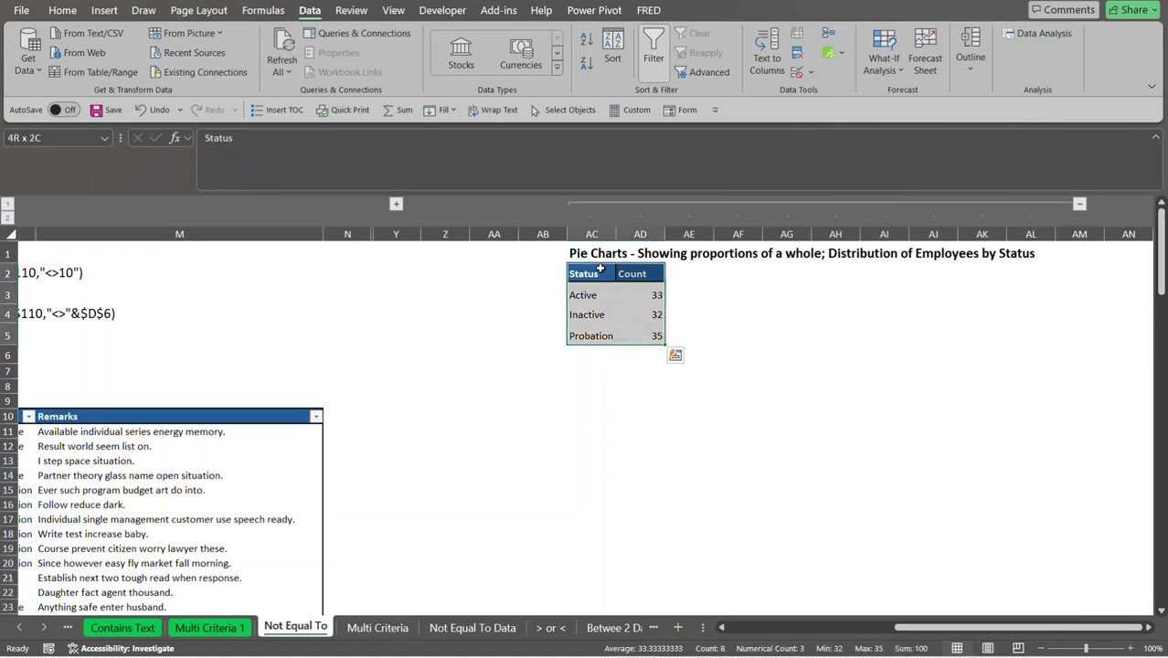
pyautogui.click(103, 11)
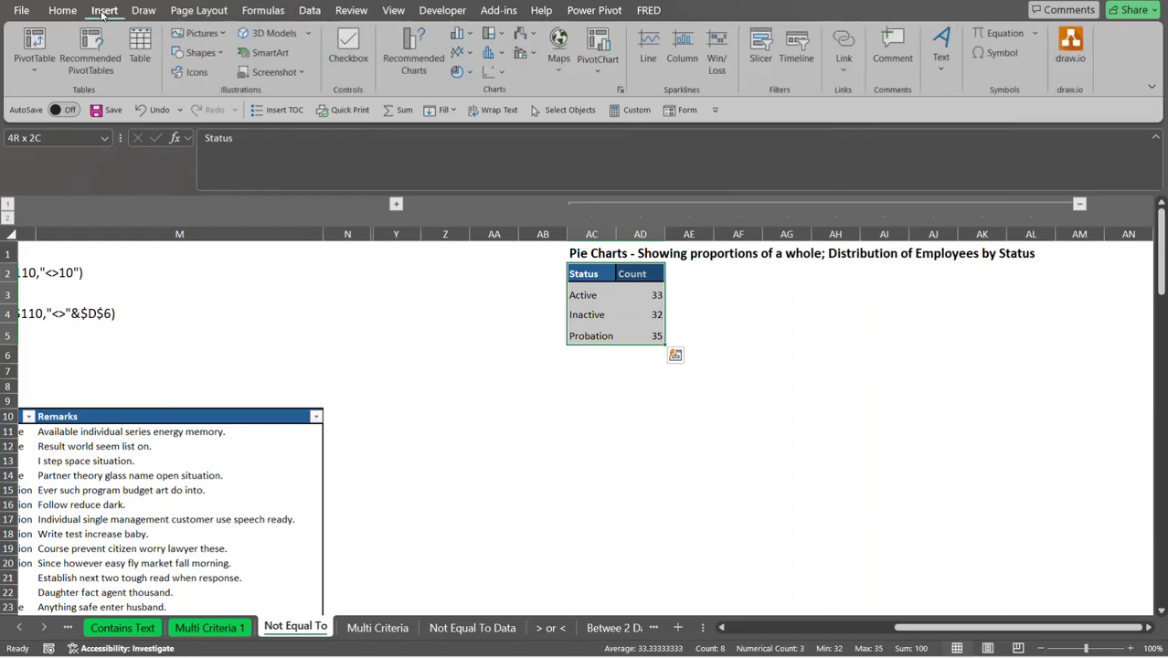
pyautogui.click(470, 73)
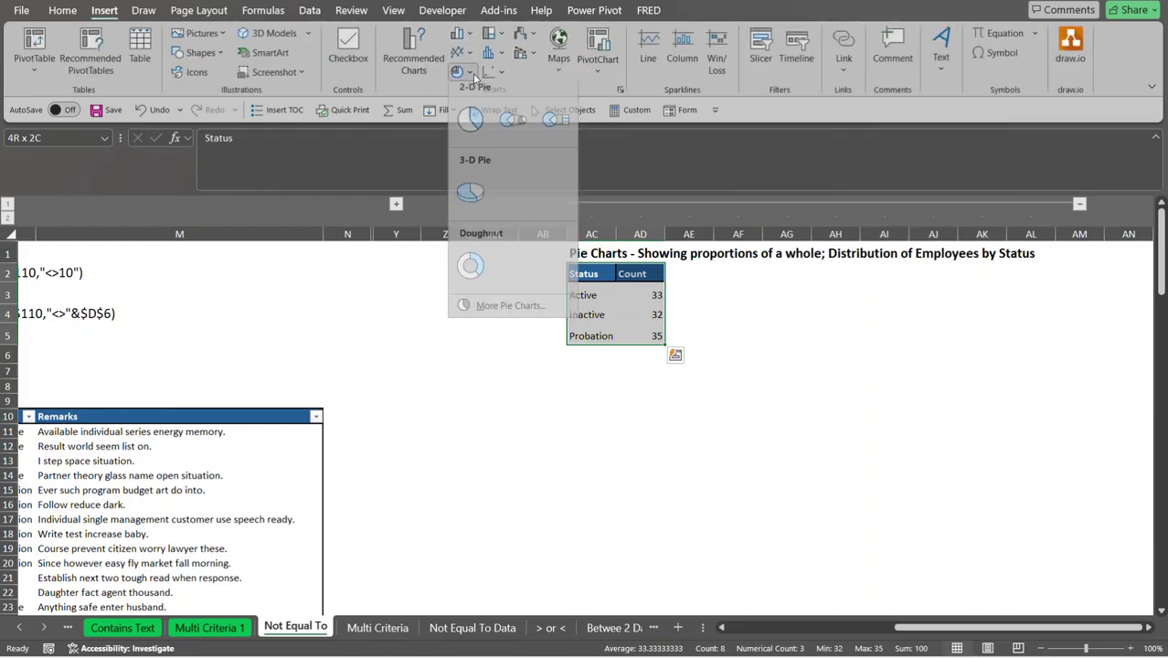
pyautogui.click(470, 124)
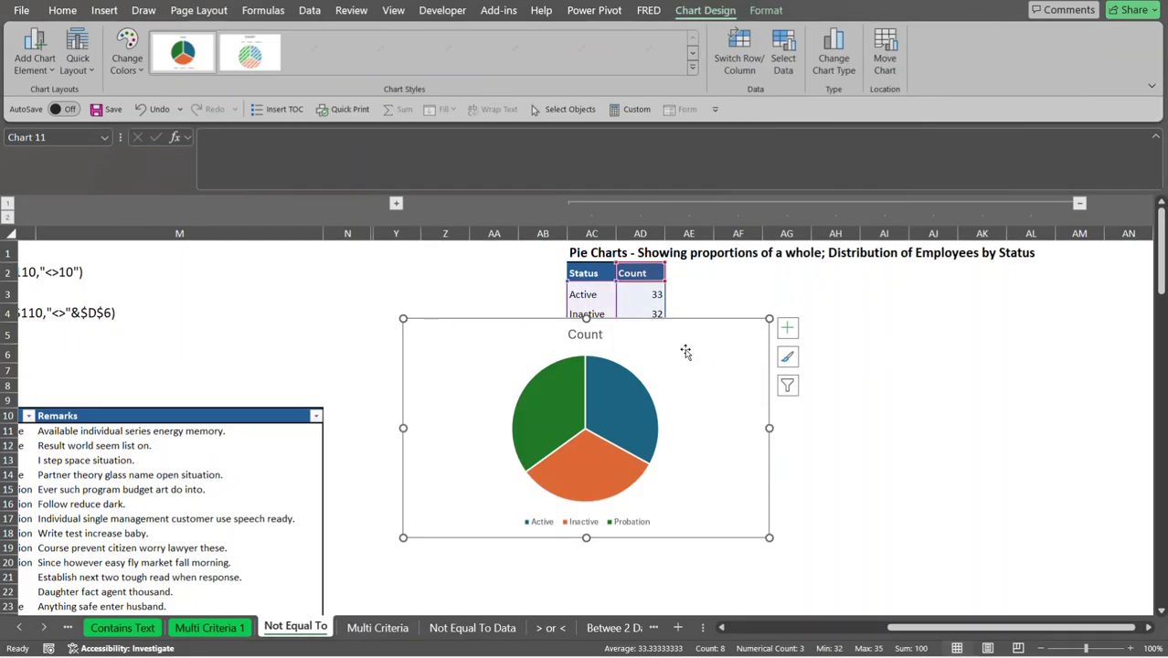
pyautogui.moveTo(732, 341); pyautogui.dragTo(999, 281)
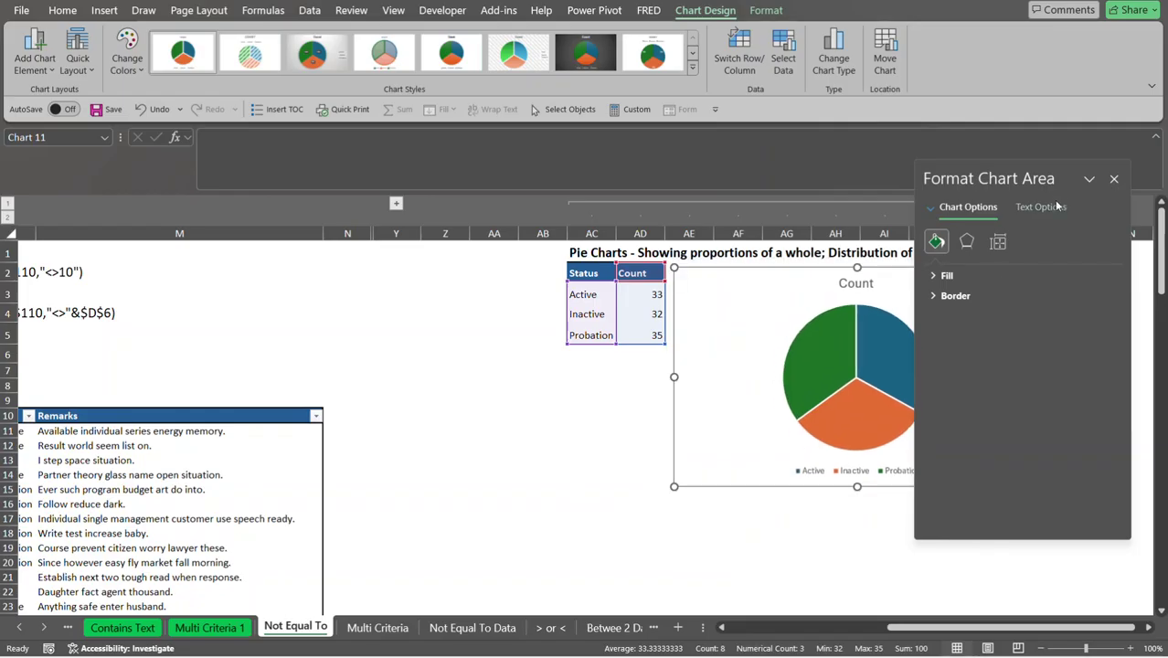
# Add data labels to the Count series of the pie chart.
pyautogui.click(1113, 180)
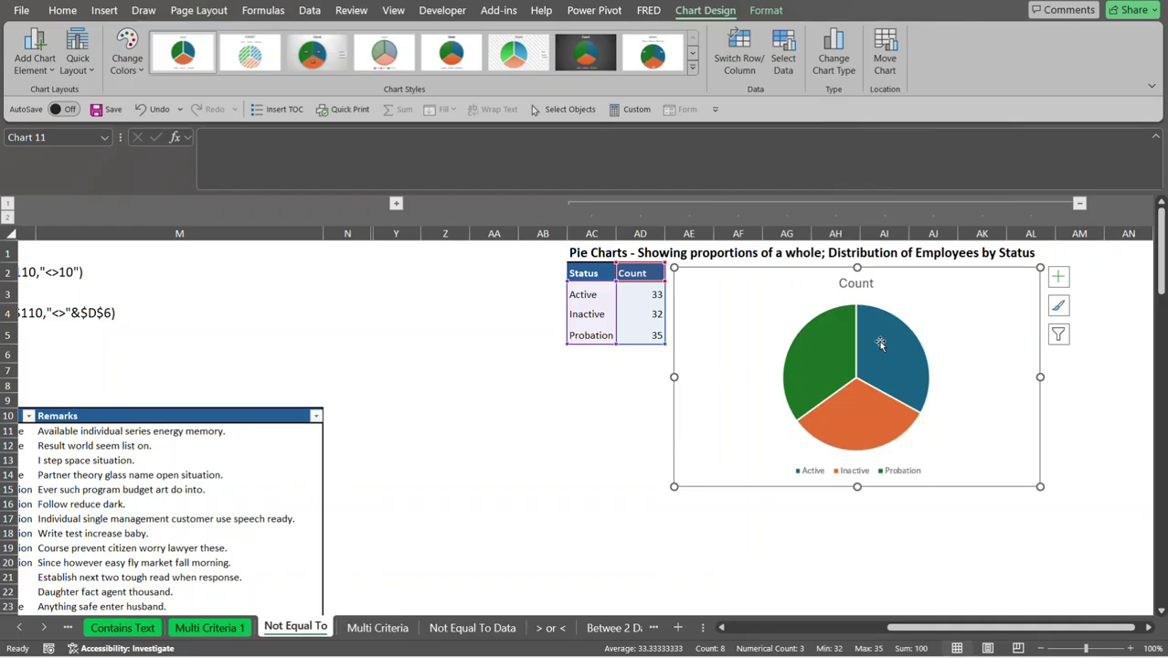
pyautogui.moveTo(881, 340)
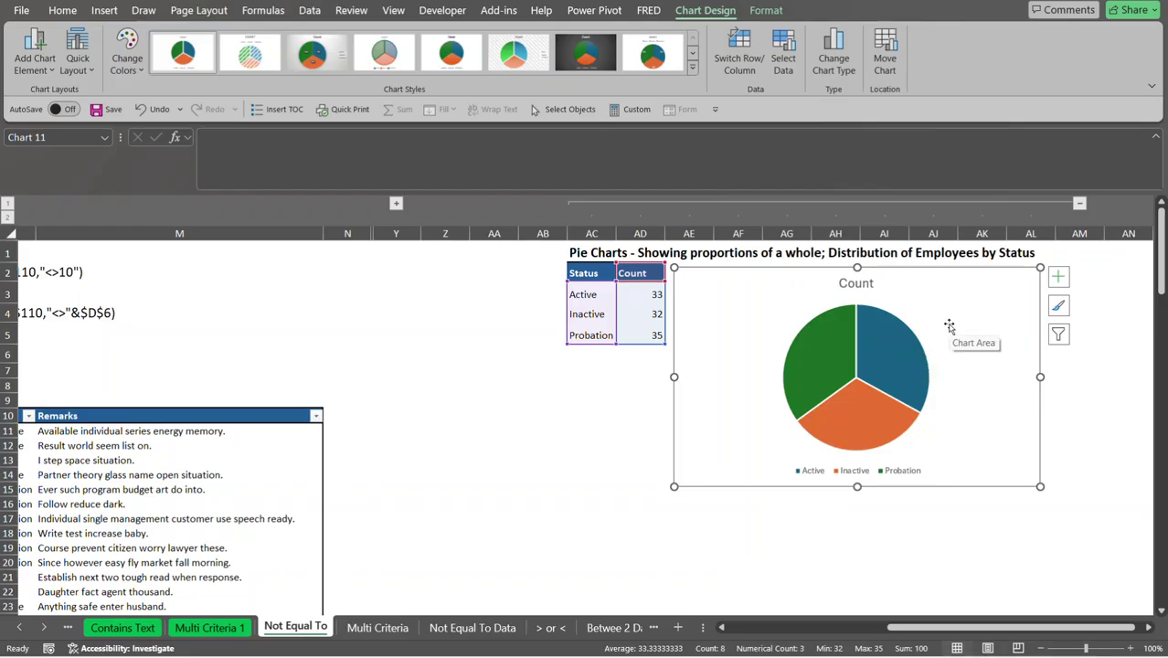
pyautogui.click(888, 336)
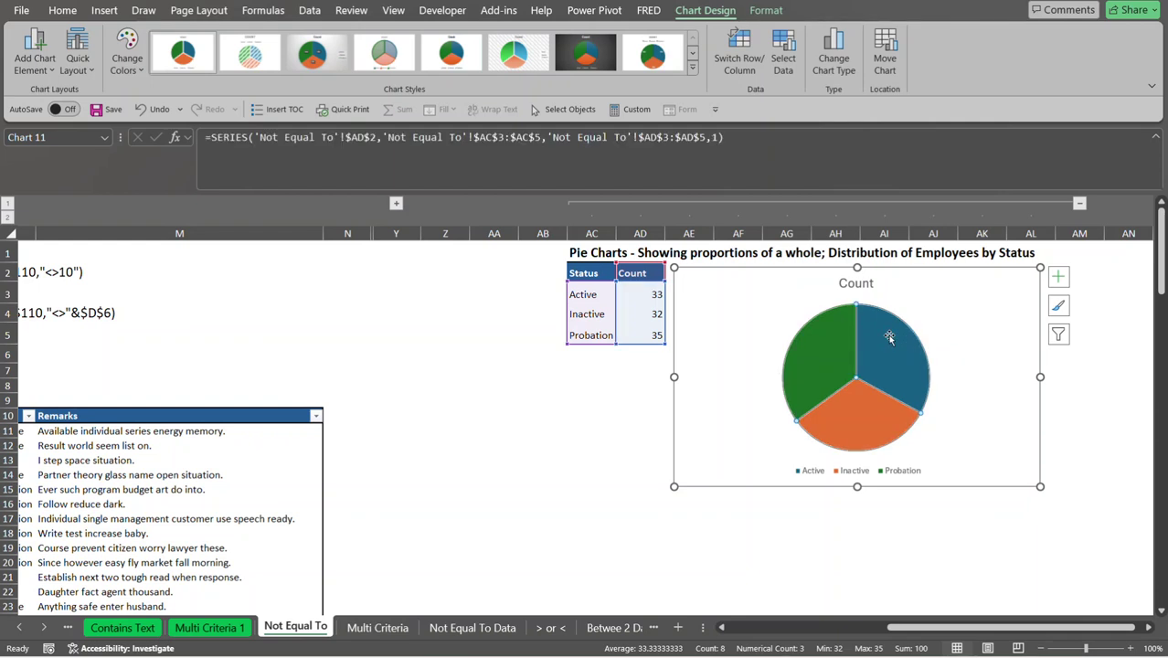
pyautogui.hotkey('ctrl', '1')
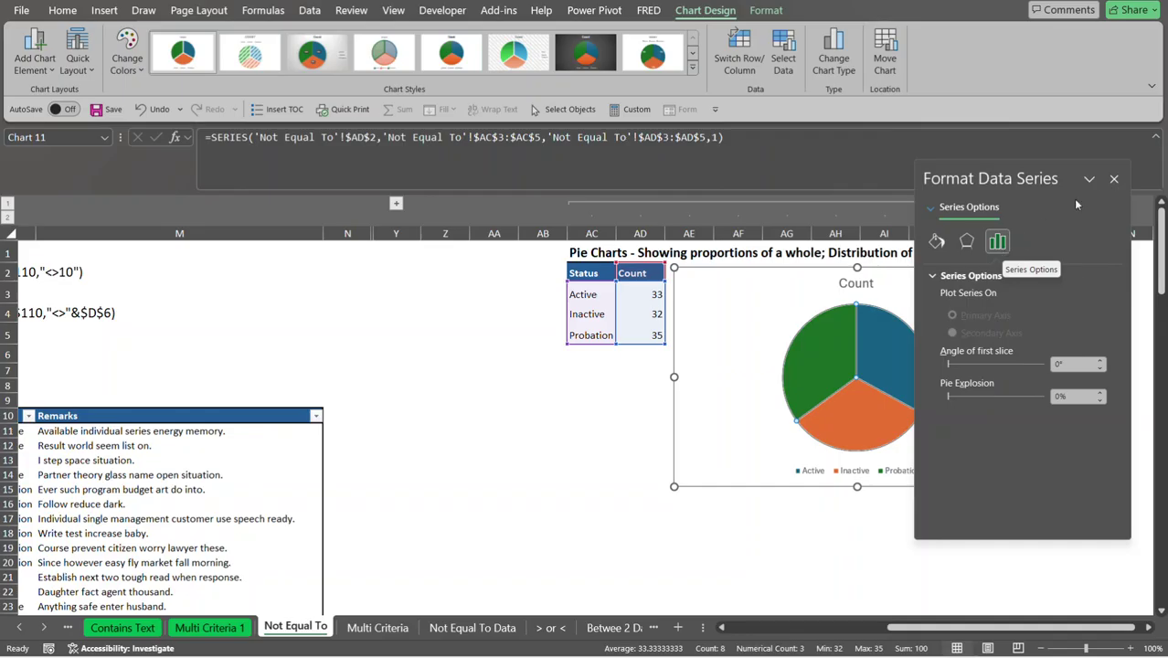
pyautogui.click(1114, 179)
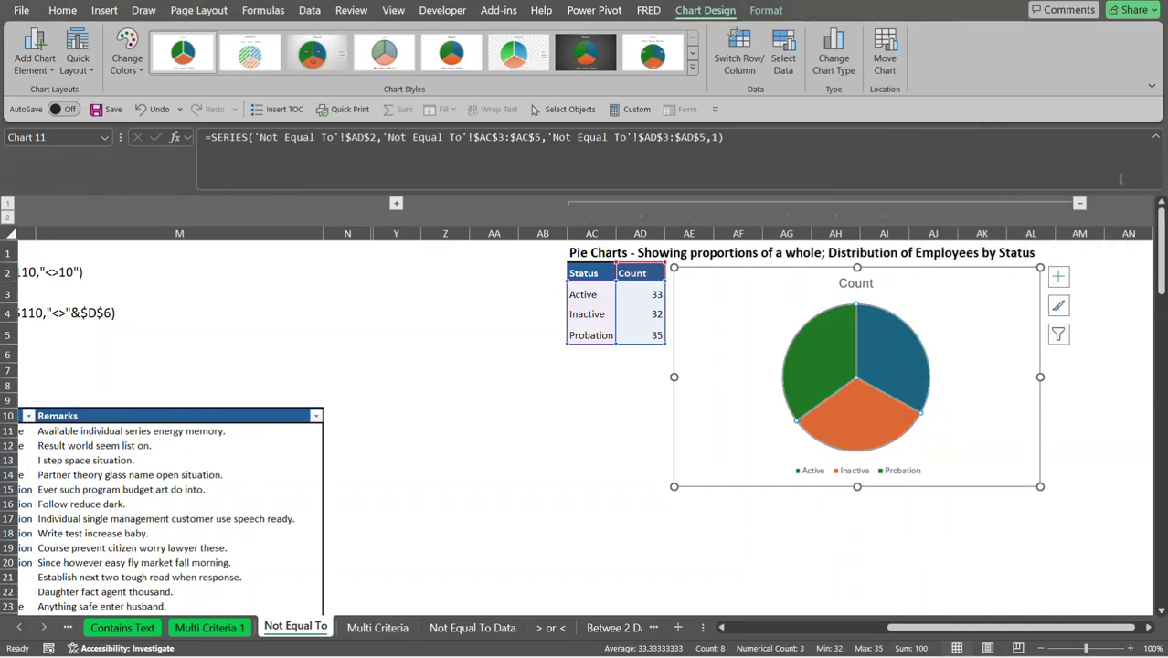
pyautogui.rightClick(885, 373)
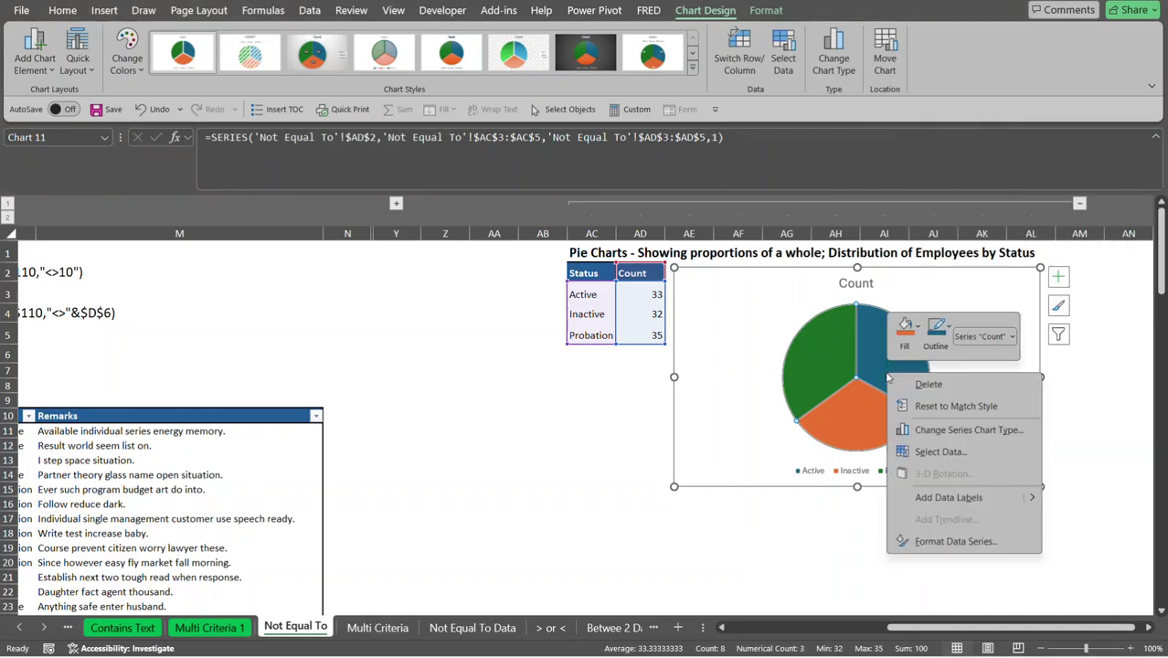
pyautogui.click(948, 500)
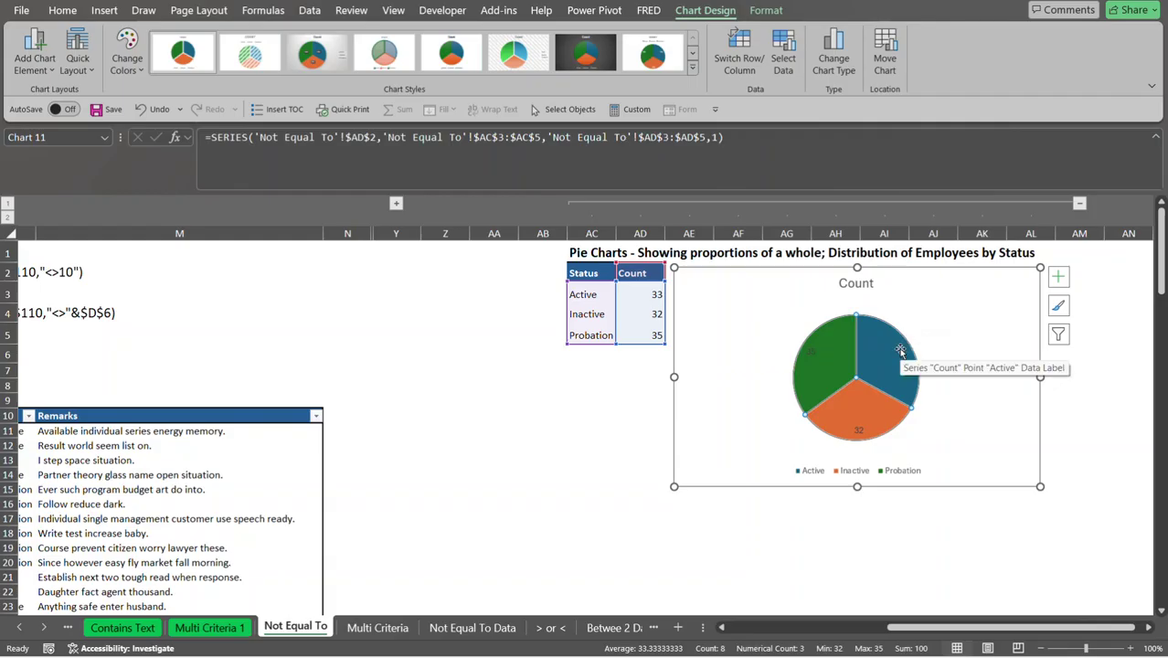
# Set the position of the pie chart's data labels to Outside End.
pyautogui.click(900, 350)
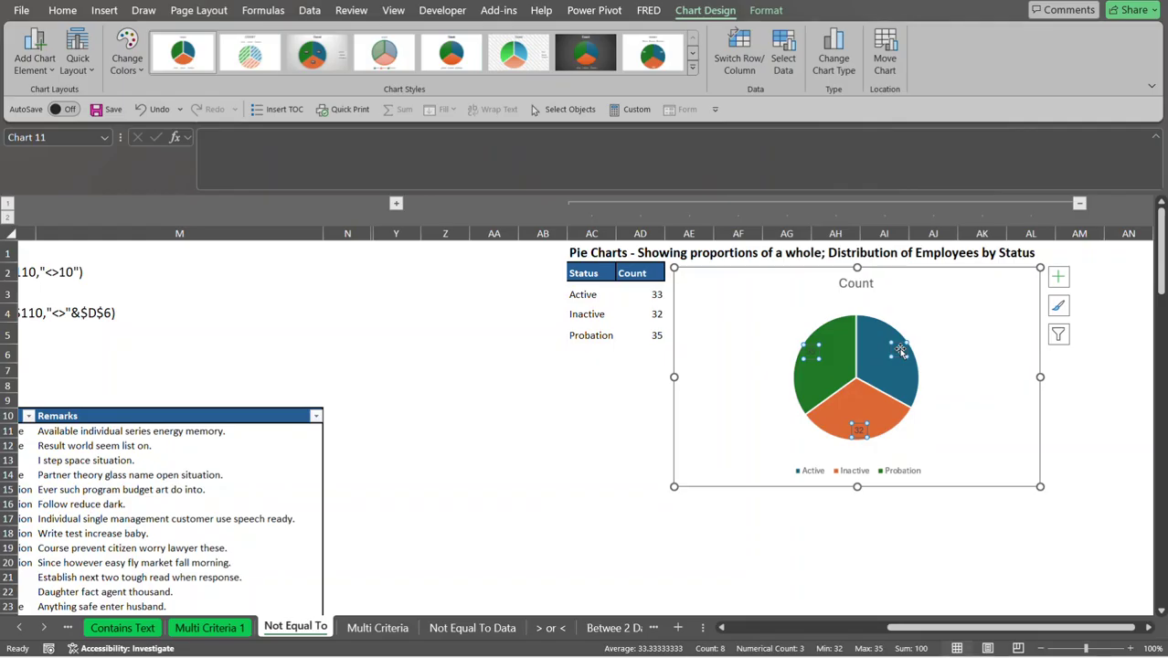
pyautogui.doubleClick(900, 350)
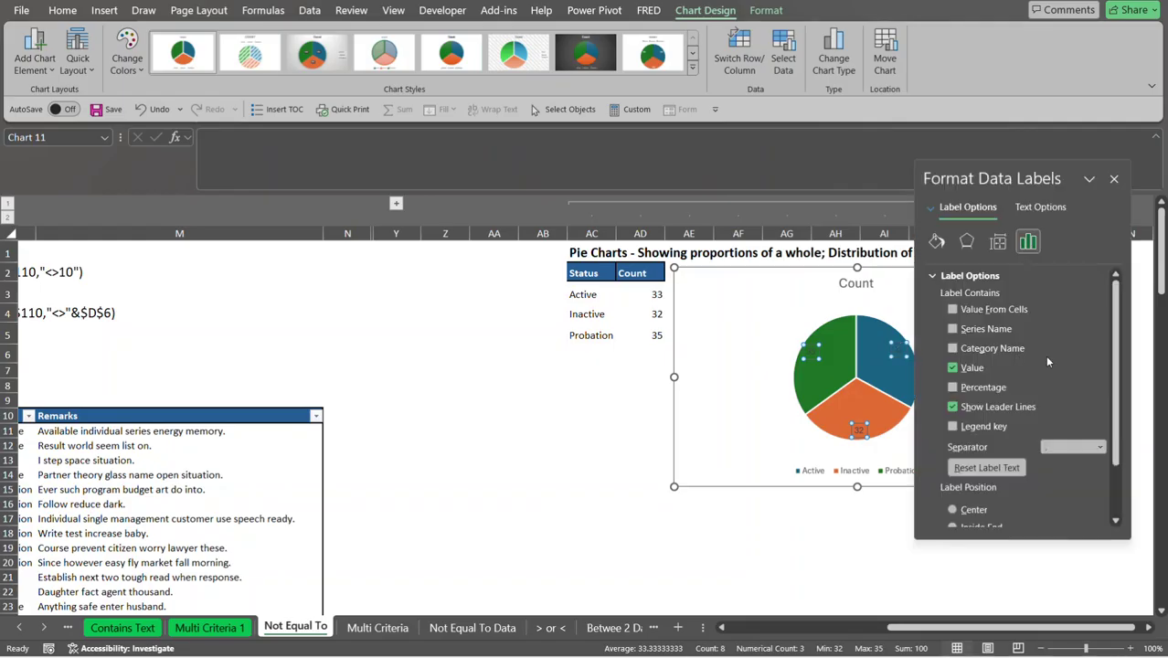
pyautogui.scroll(-2, 1125, 430)
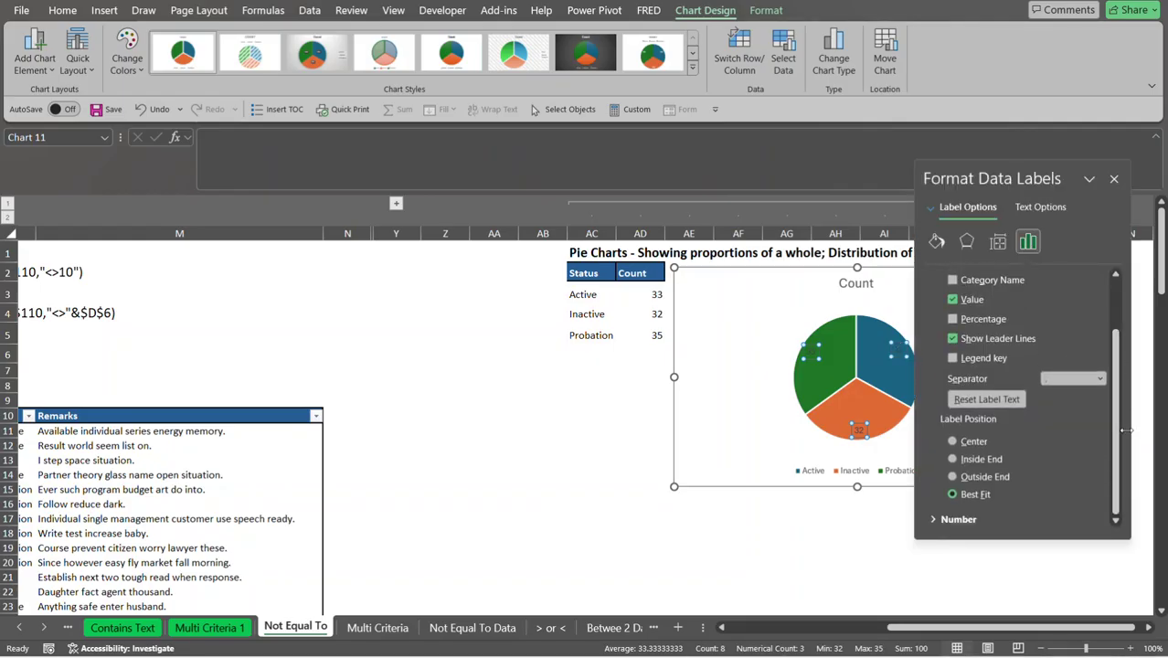
pyautogui.click(952, 477)
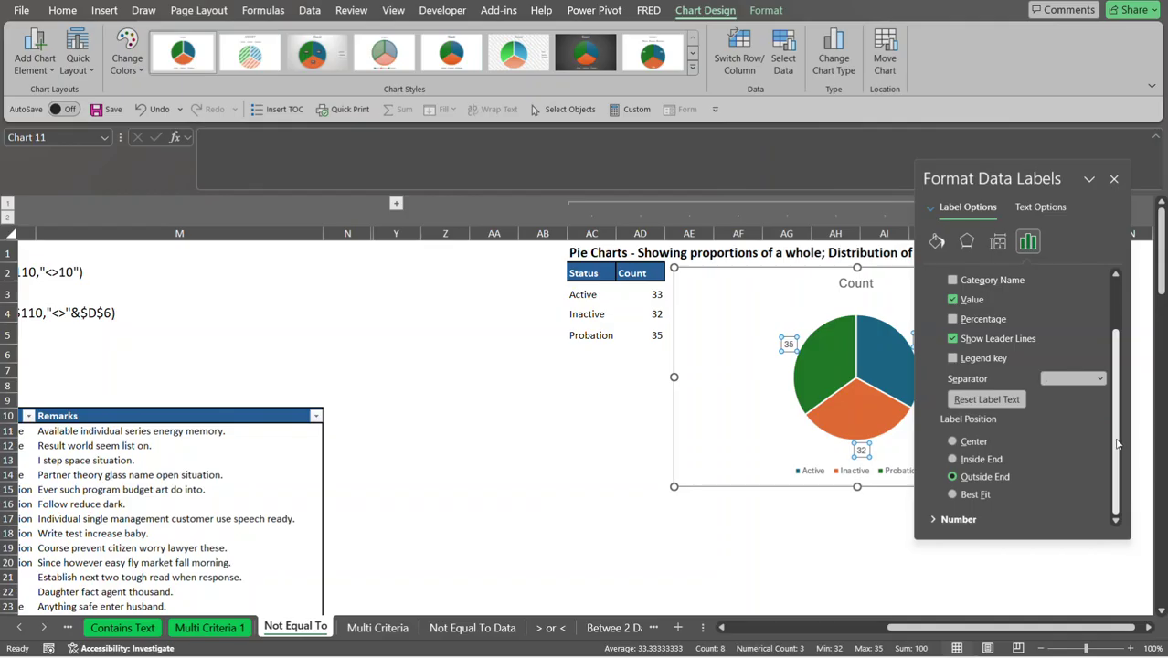
# Include the category name in the pie chart's data labels and separate it from the value with a new line.
pyautogui.scroll(1, 1115, 441)
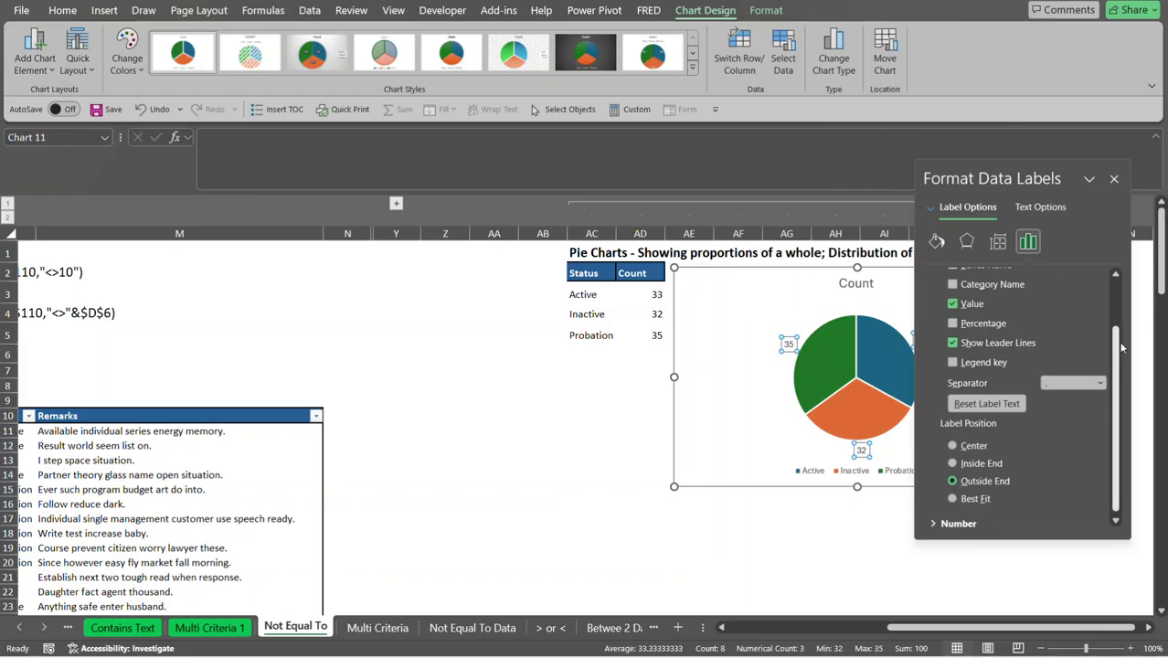
pyautogui.scroll(3, 1116, 360)
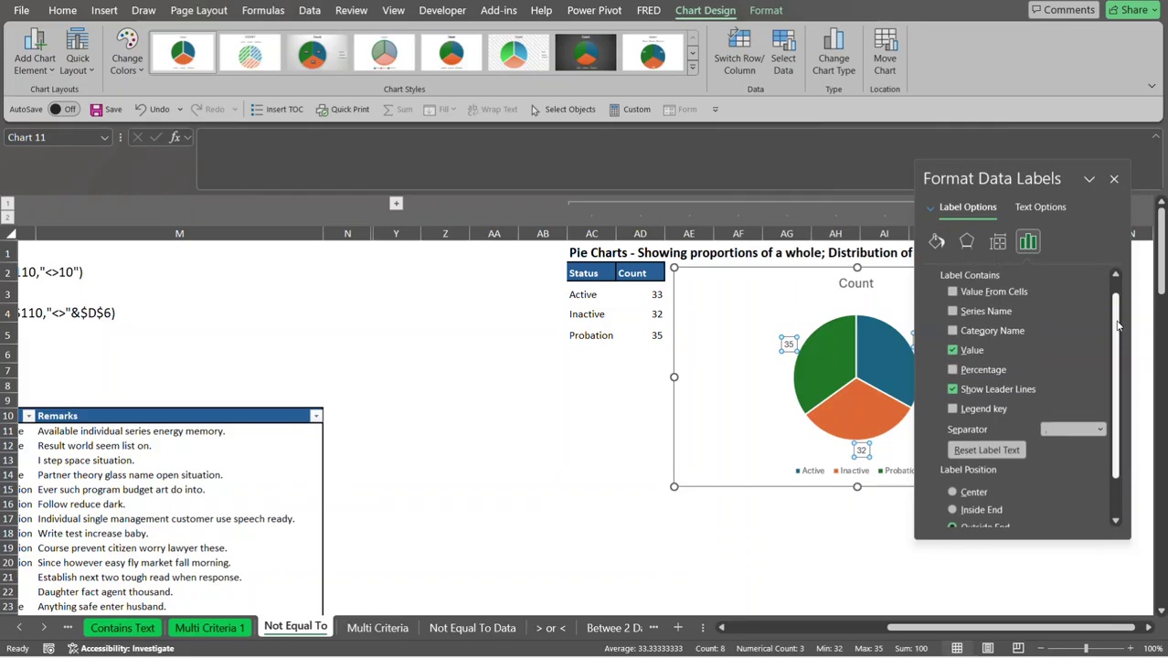
pyautogui.click(952, 343)
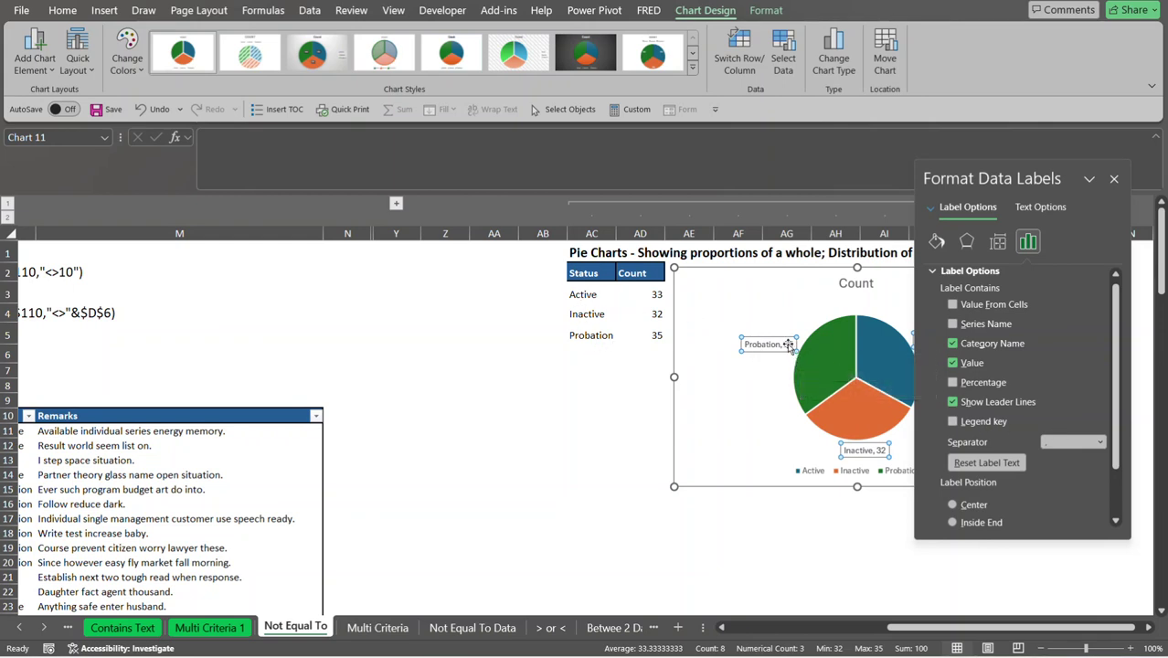
pyautogui.click(1100, 443)
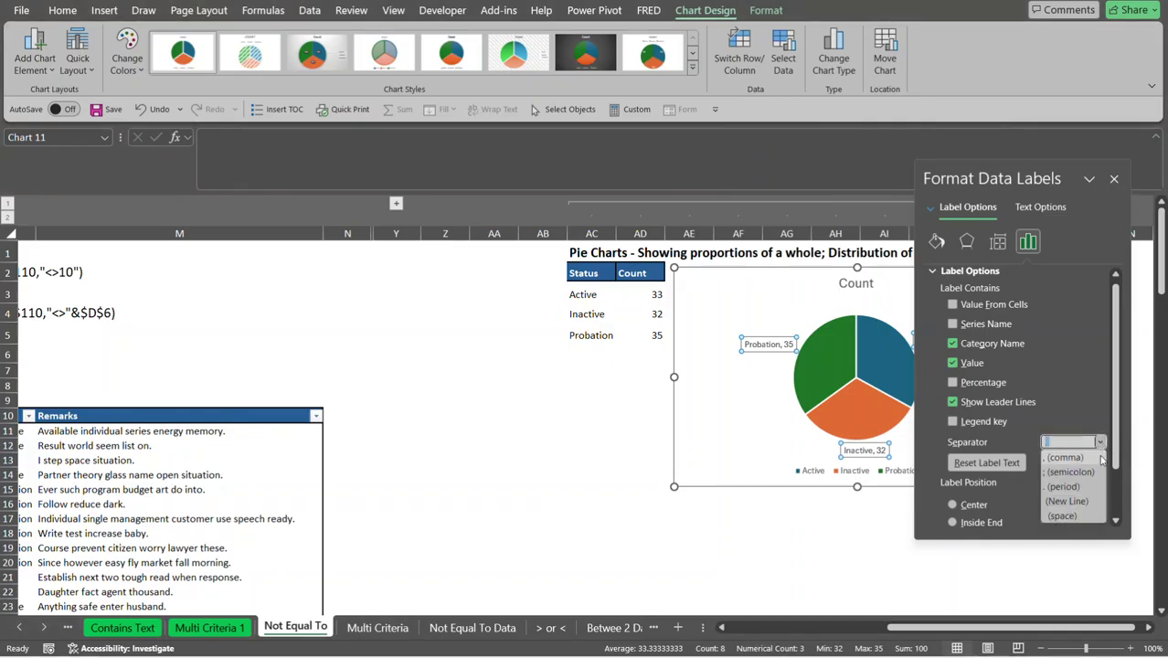
pyautogui.click(1086, 502)
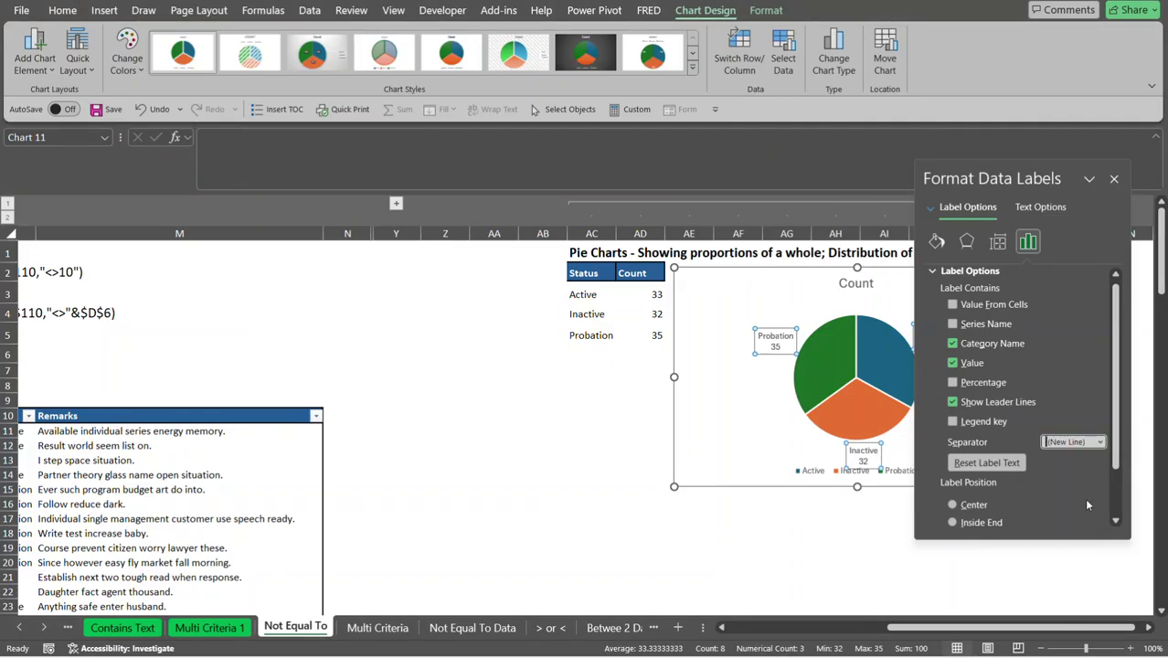
pyautogui.click(1113, 179)
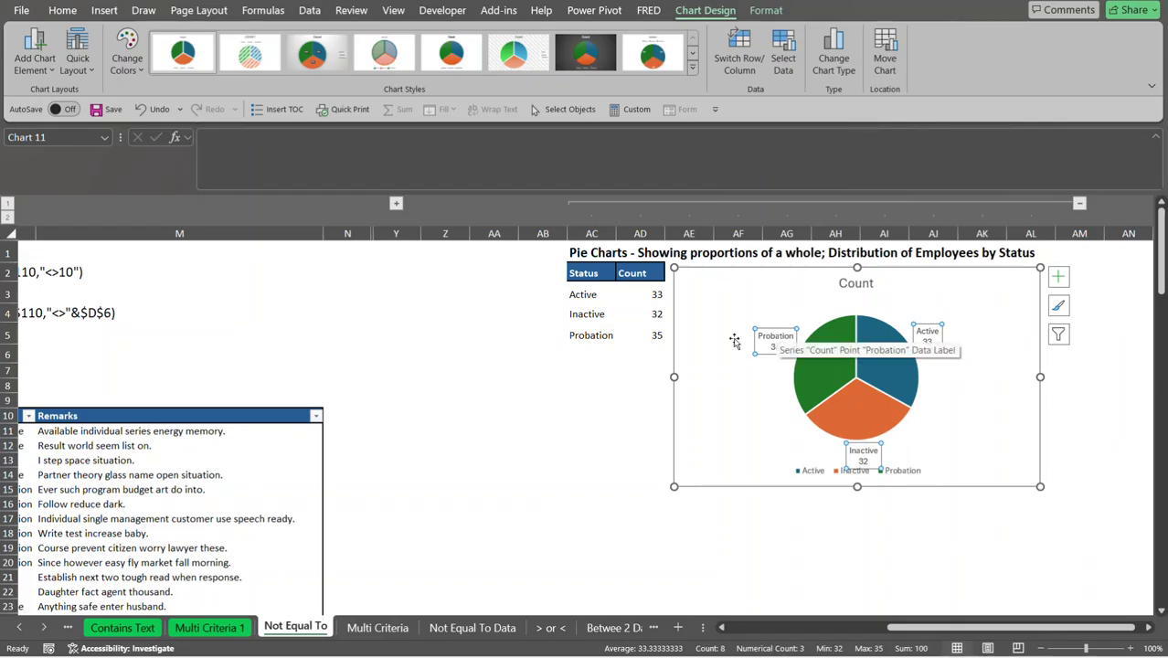
# Make the pie chart's data labels bold and enlarge their font to 10.5.
pyautogui.click(60, 10)
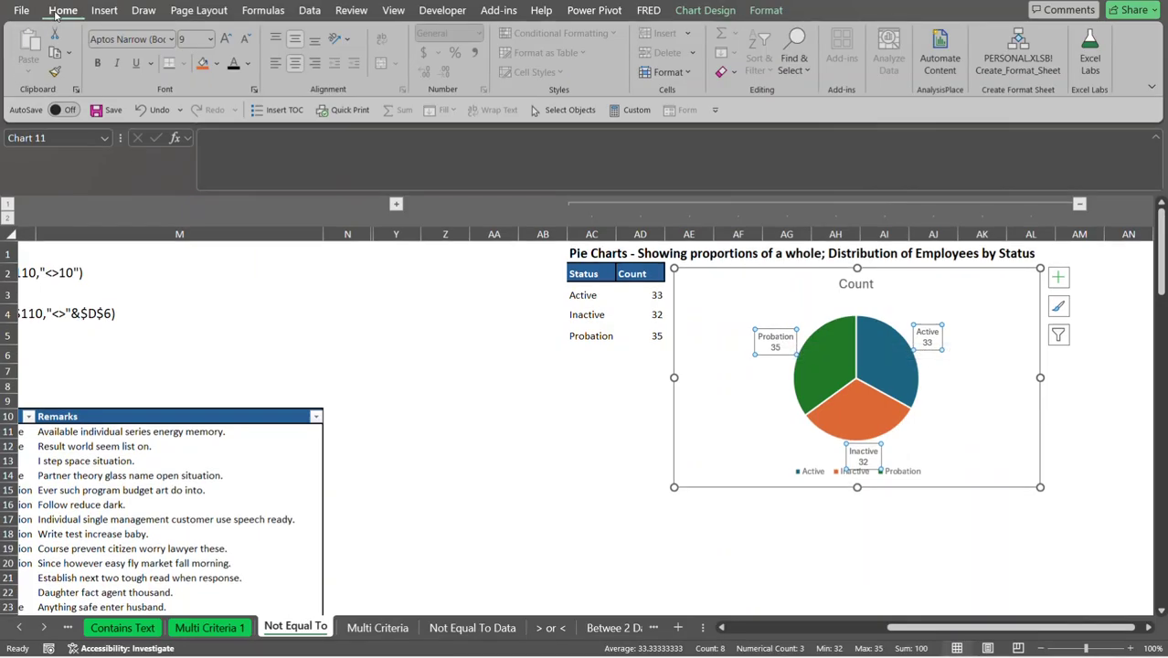
pyautogui.click(97, 62)
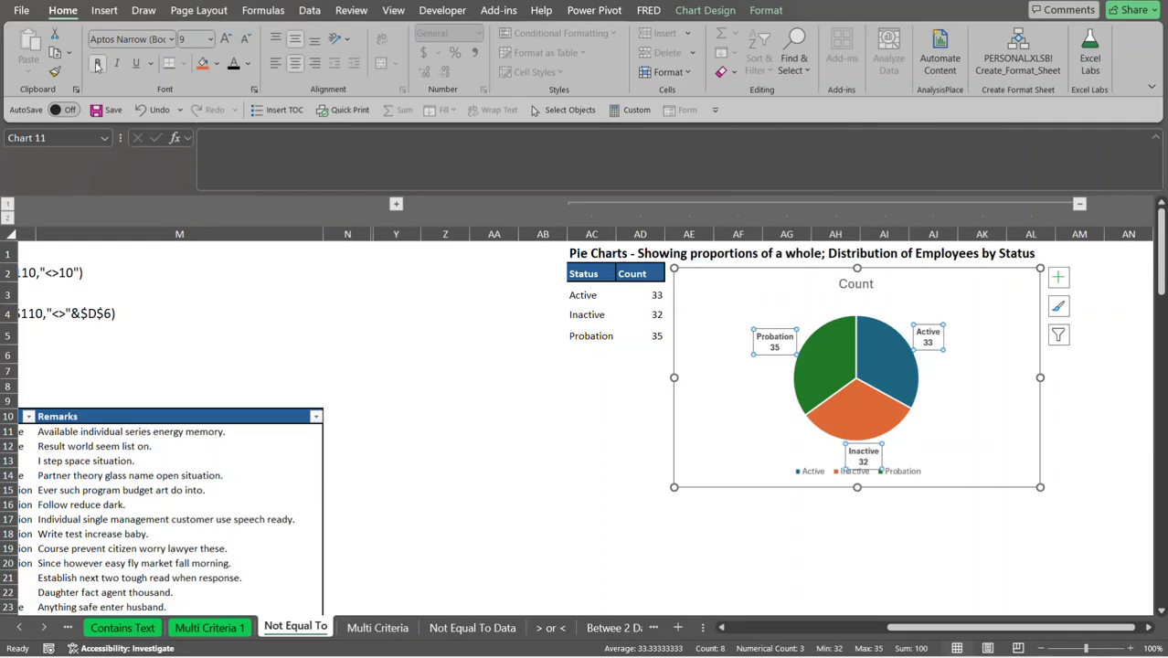
pyautogui.click(228, 45)
pyautogui.click(227, 44)
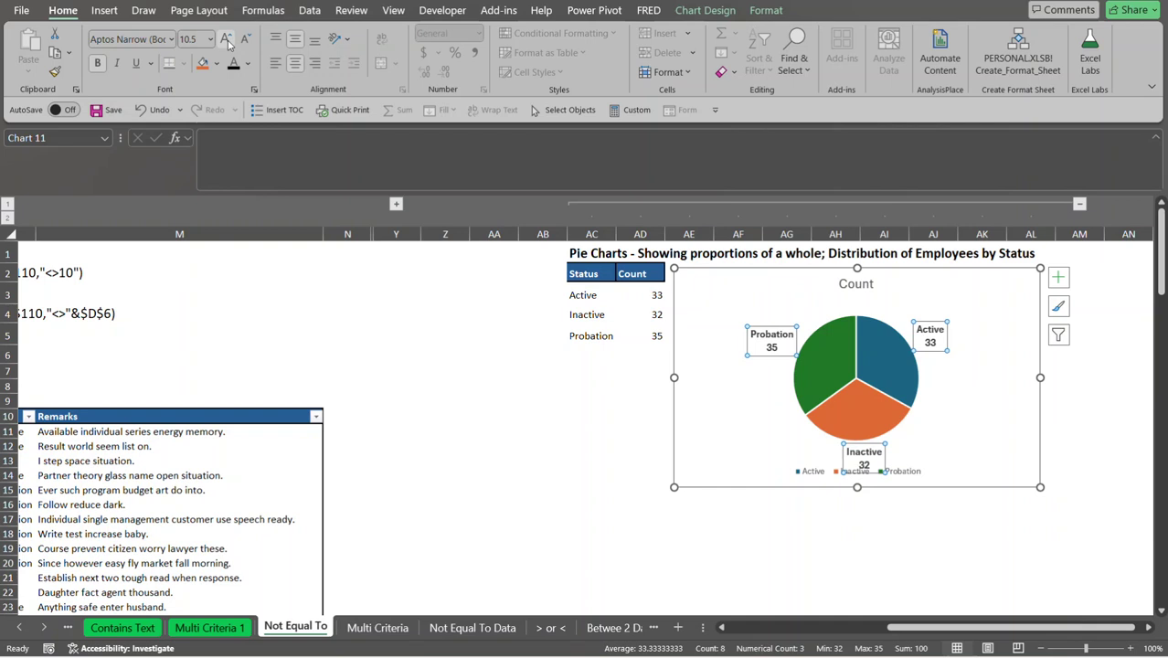
# Delete the legend from the pie chart.
pyautogui.click(977, 400)
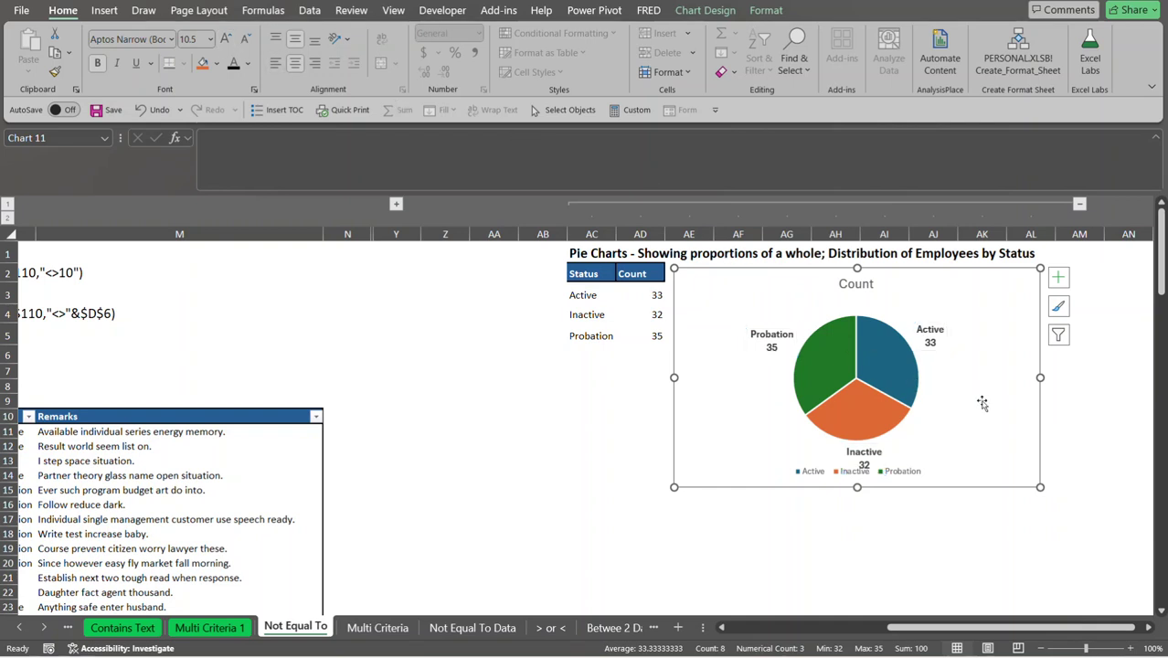
pyautogui.click(894, 472)
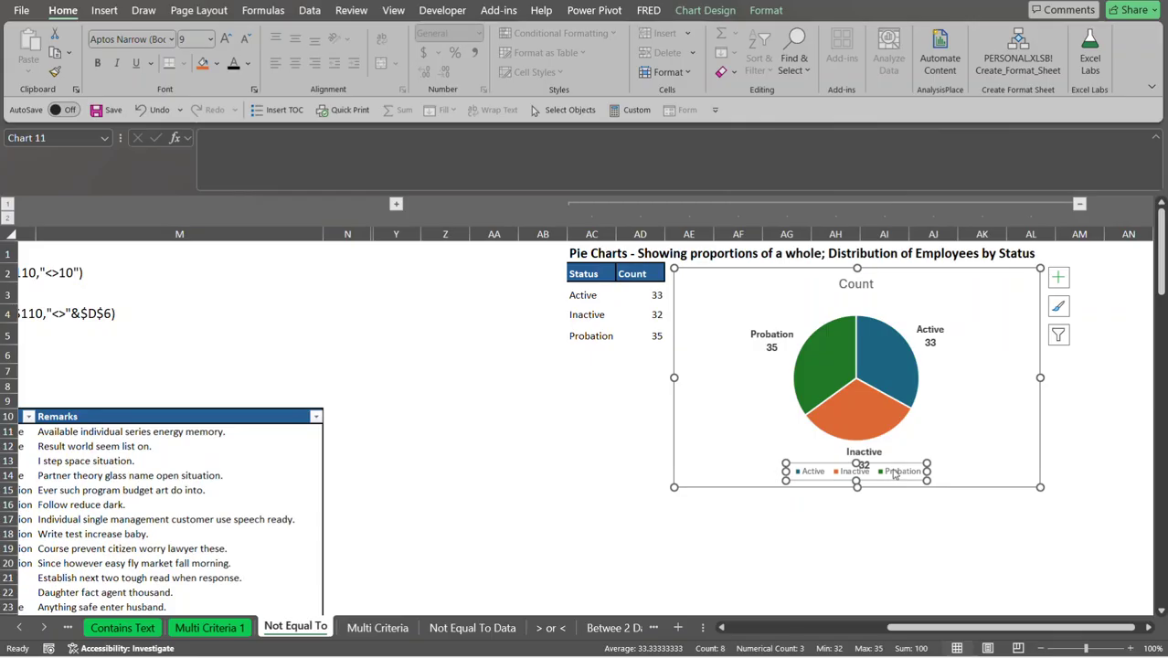
pyautogui.press('Delete')
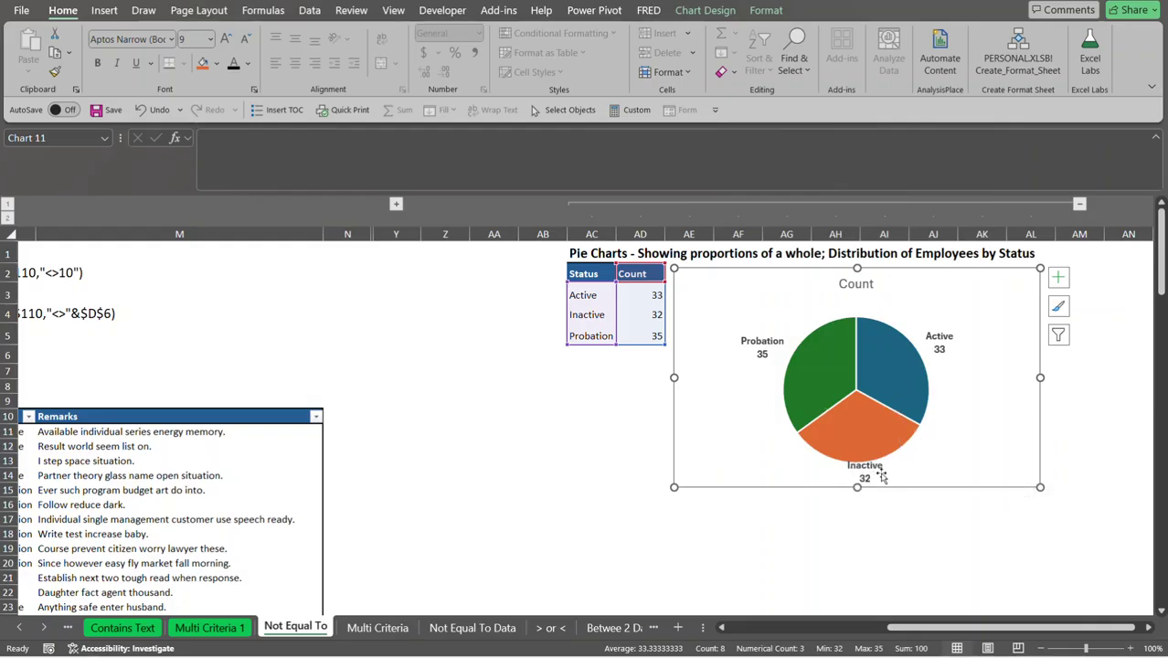
# Select the pie chart's plot area and shrink it slightly to make room for the Inactive label below the pie.
pyautogui.moveTo(853, 419)
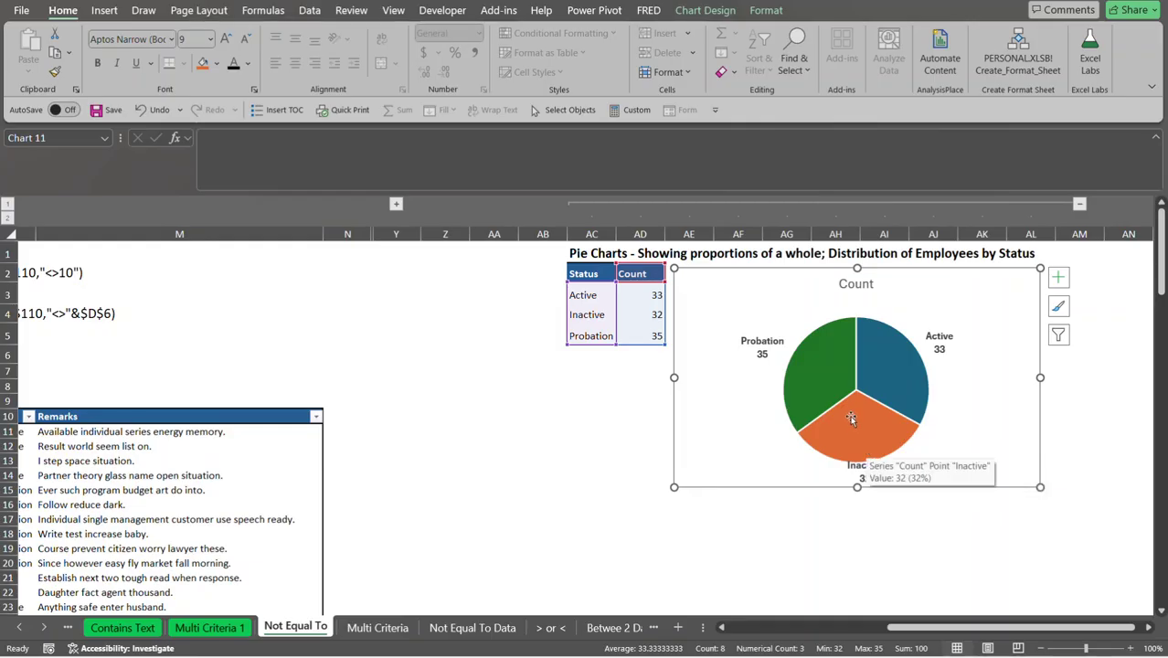
pyautogui.click(877, 341)
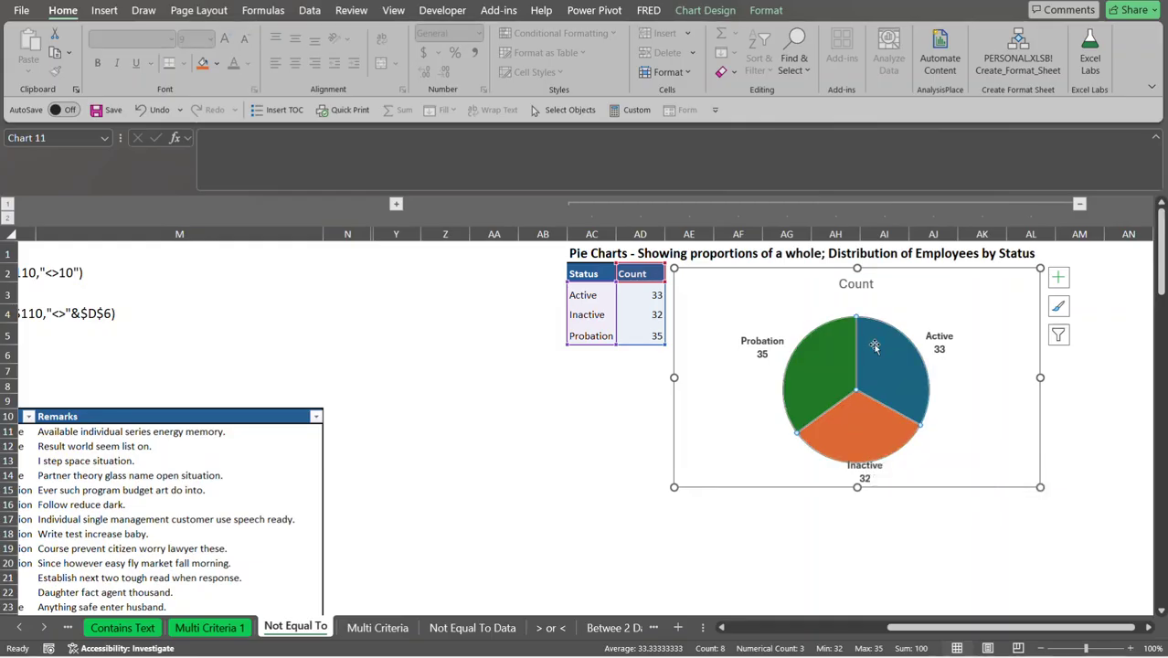
pyautogui.click(895, 315)
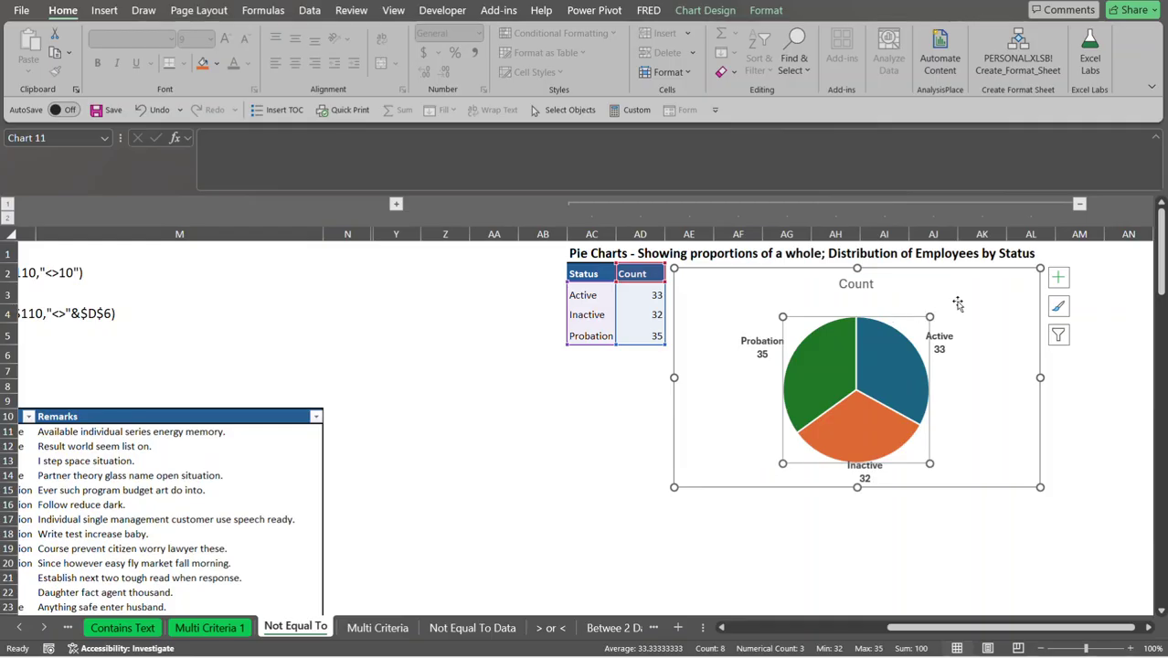
pyautogui.click(976, 278)
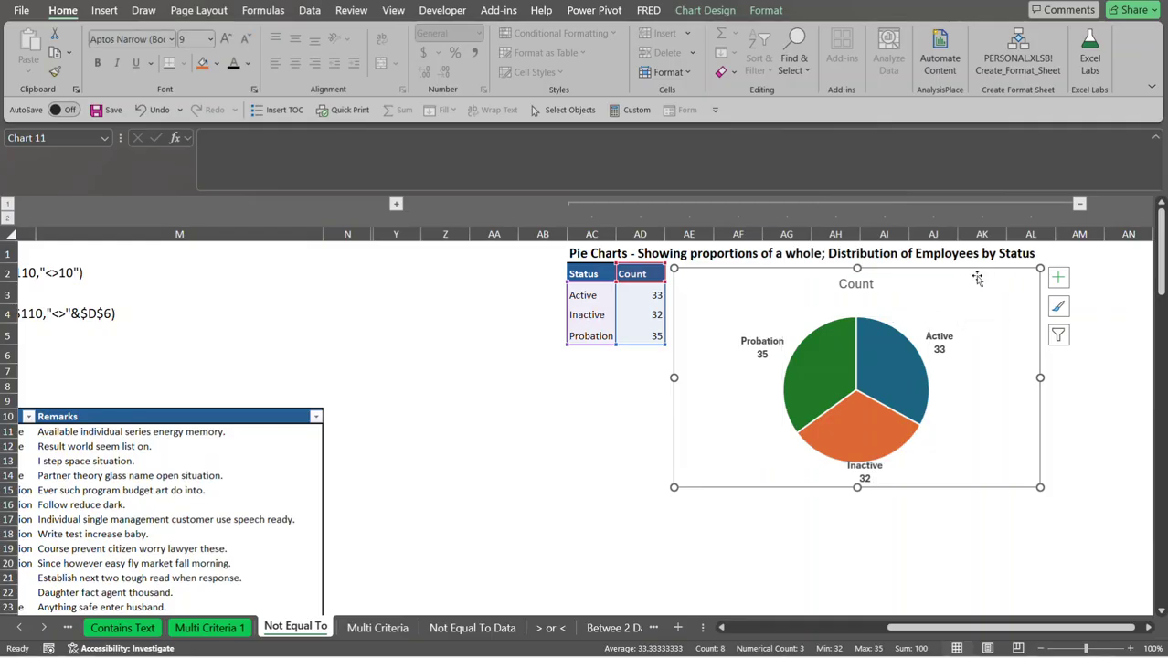
pyautogui.doubleClick(976, 278)
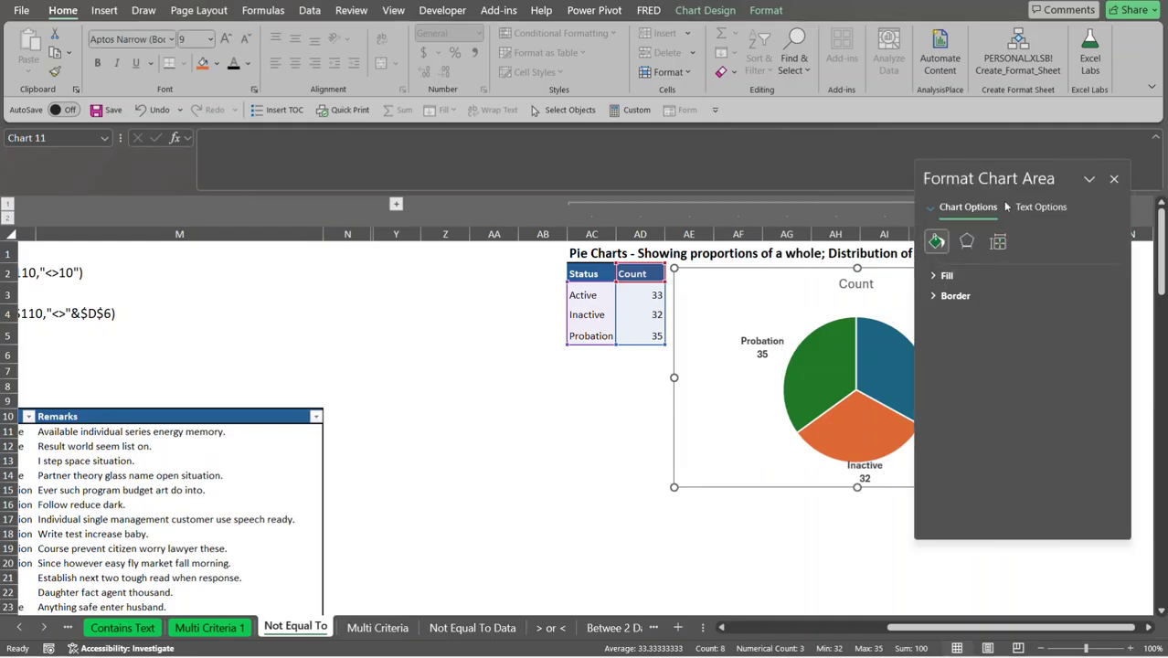
pyautogui.click(934, 213)
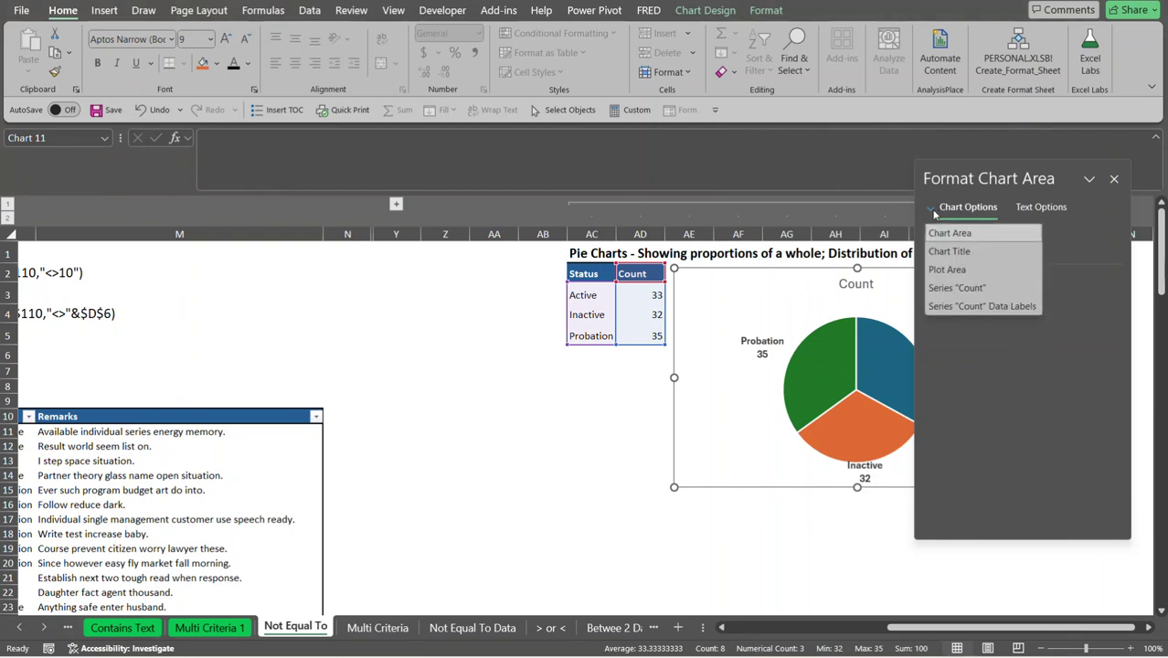
pyautogui.click(954, 268)
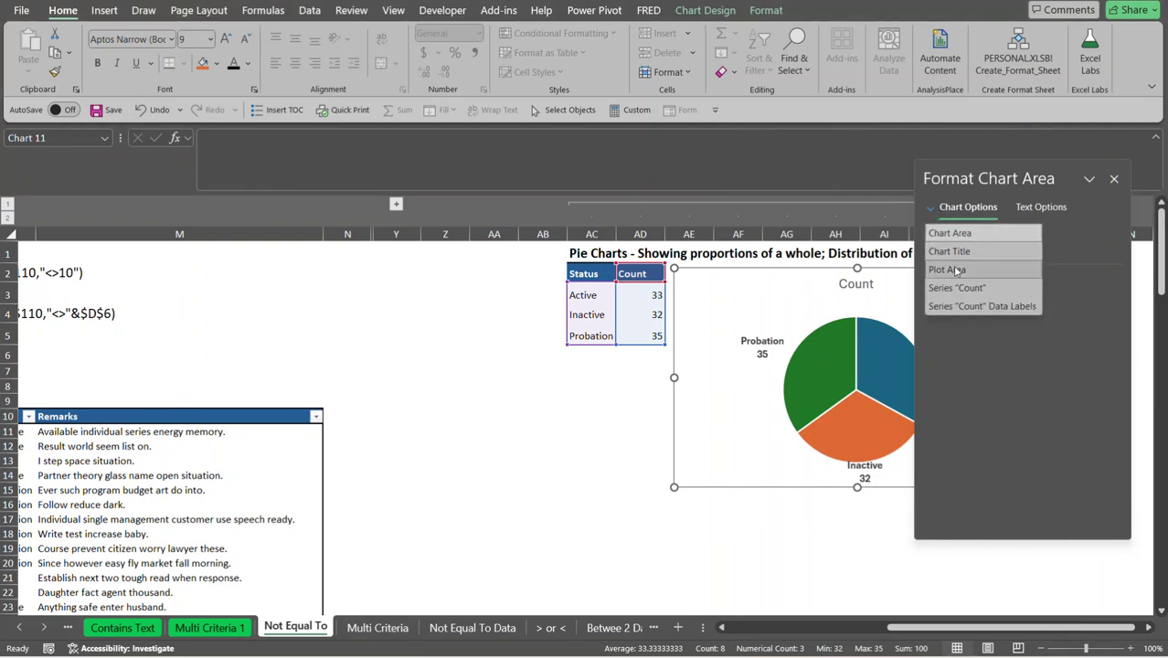
pyautogui.click(1114, 179)
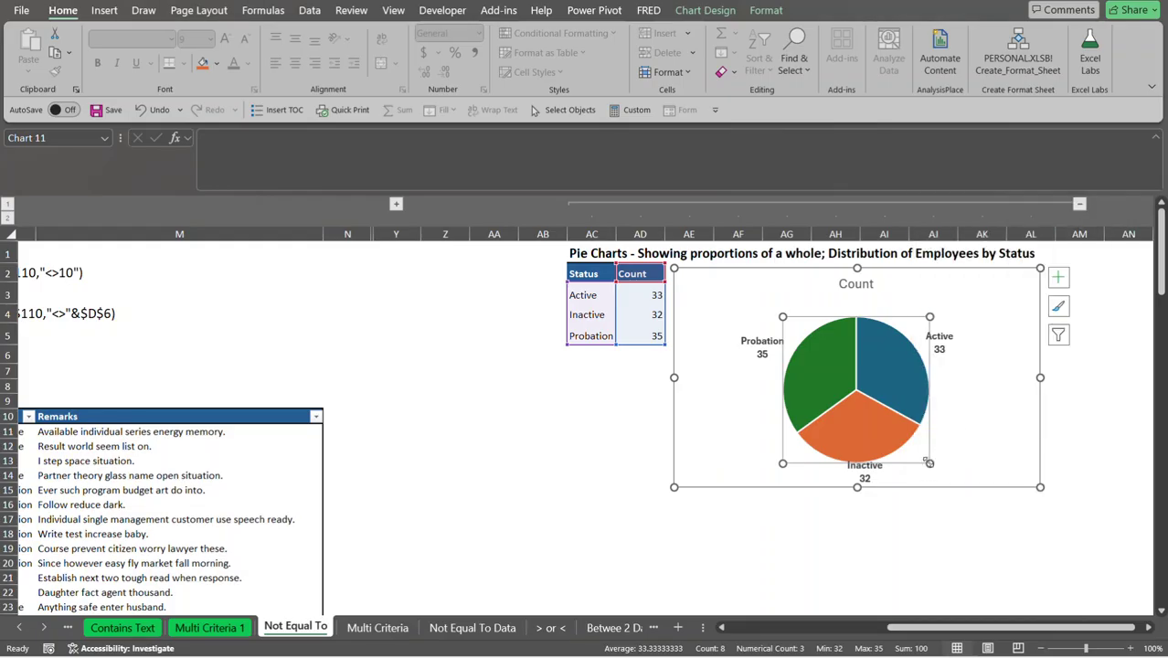
pyautogui.moveTo(929, 464)
pyautogui.mouseDown()
pyautogui.moveTo(907, 447)
pyautogui.moveTo(916, 451)
pyautogui.mouseUp()
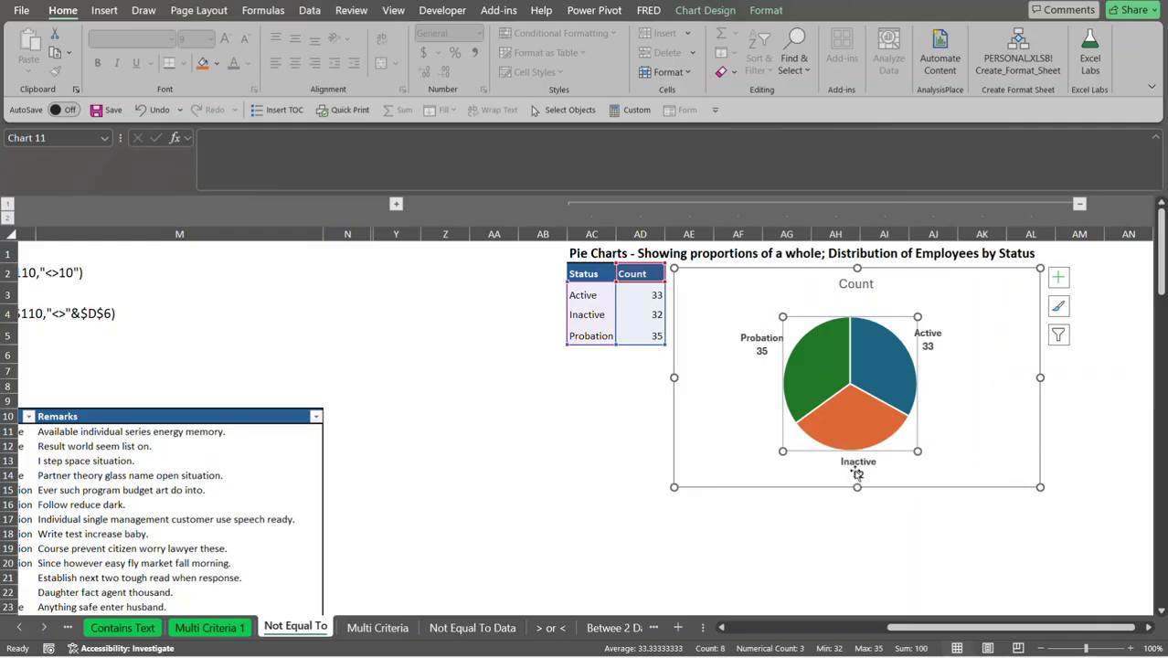
pyautogui.click(972, 405)
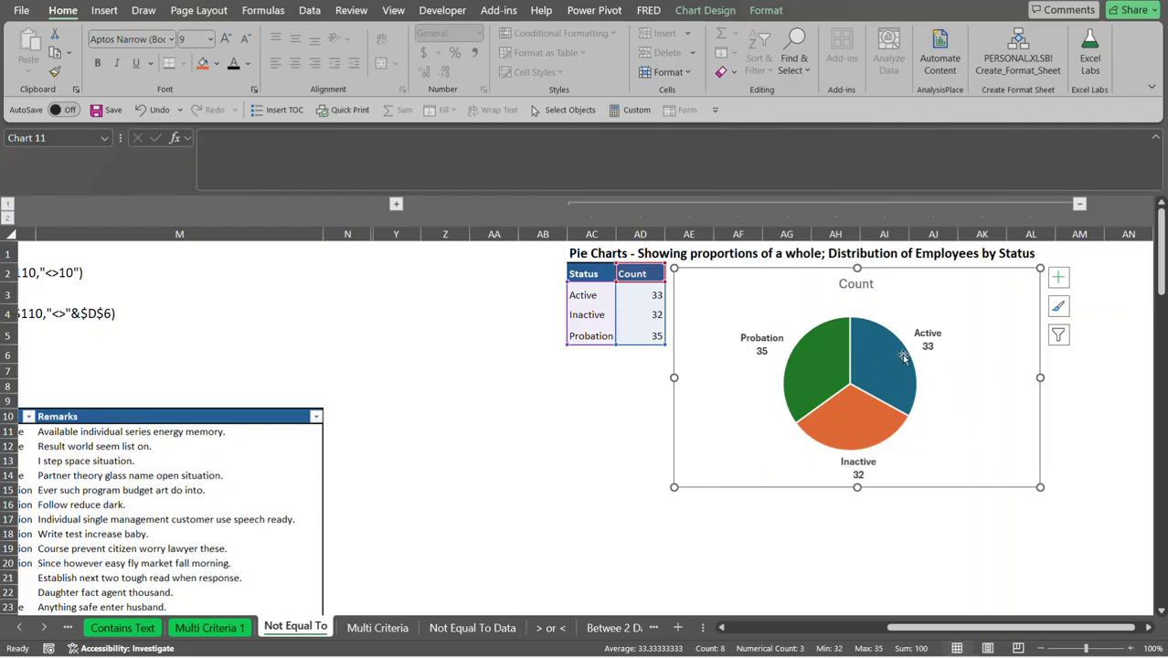
# Recolor the pie chart's slices with the first monochromatic palette, in shades of dark blue.
pyautogui.click(892, 353)
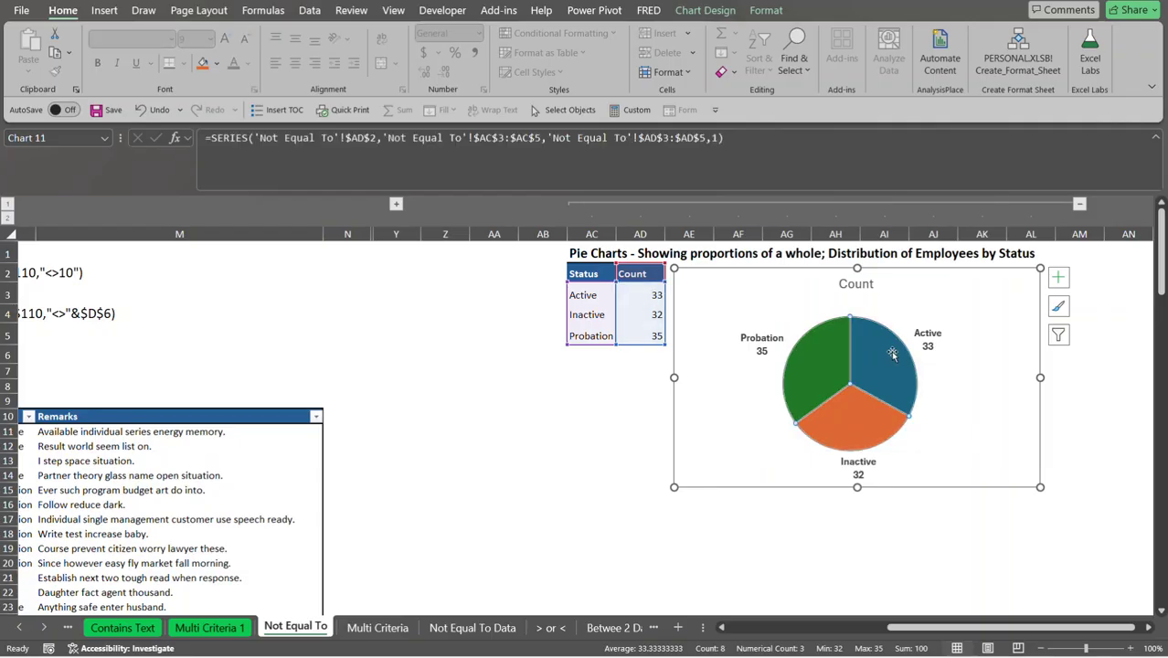
pyautogui.click(772, 11)
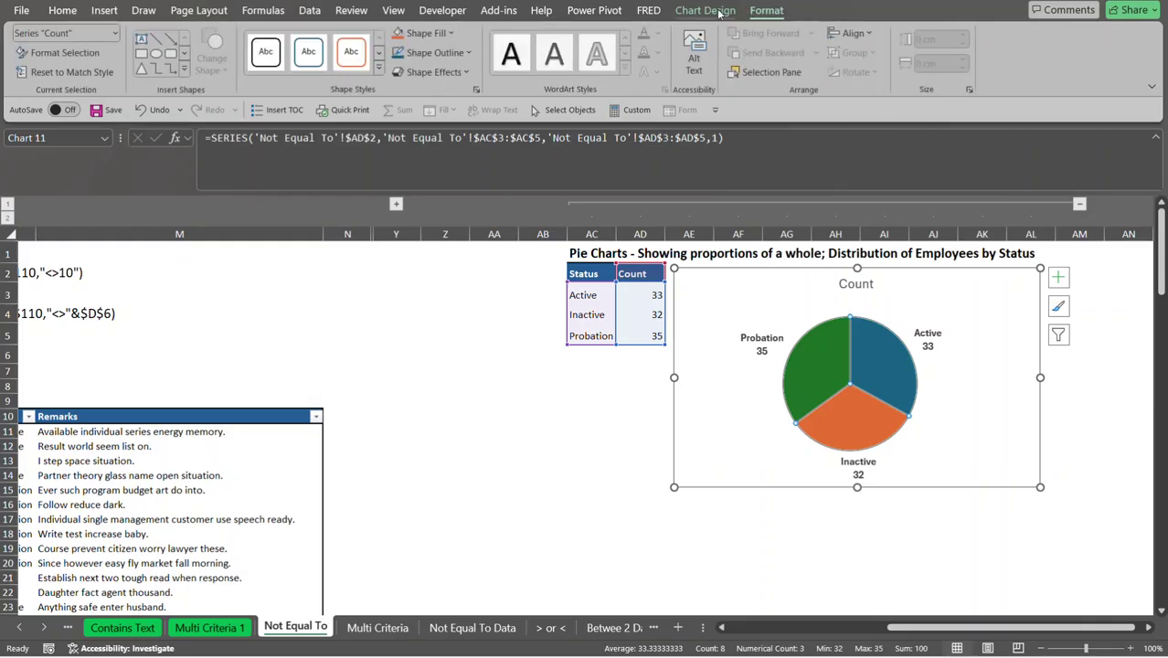
pyautogui.click(704, 11)
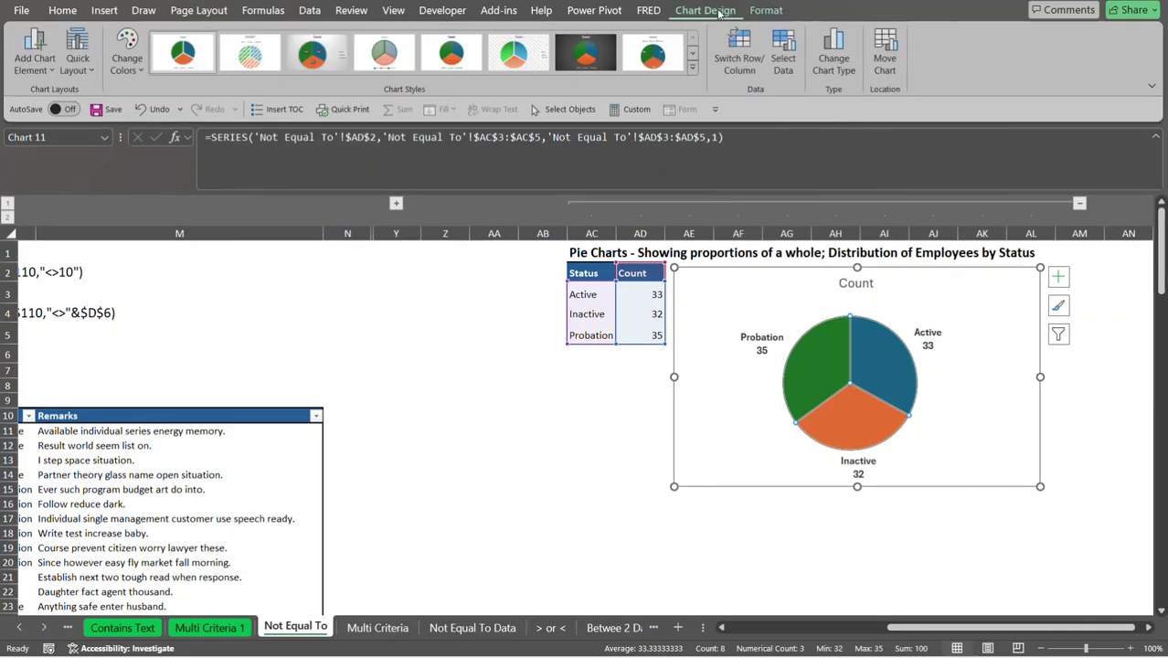
pyautogui.click(137, 71)
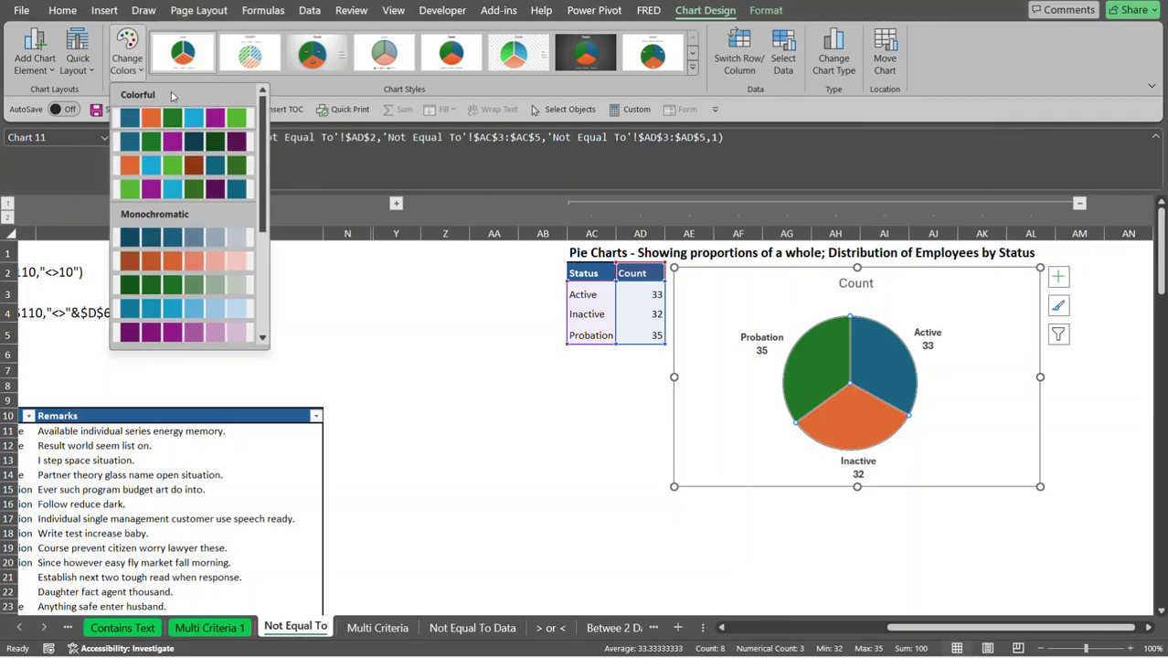
pyautogui.click(154, 236)
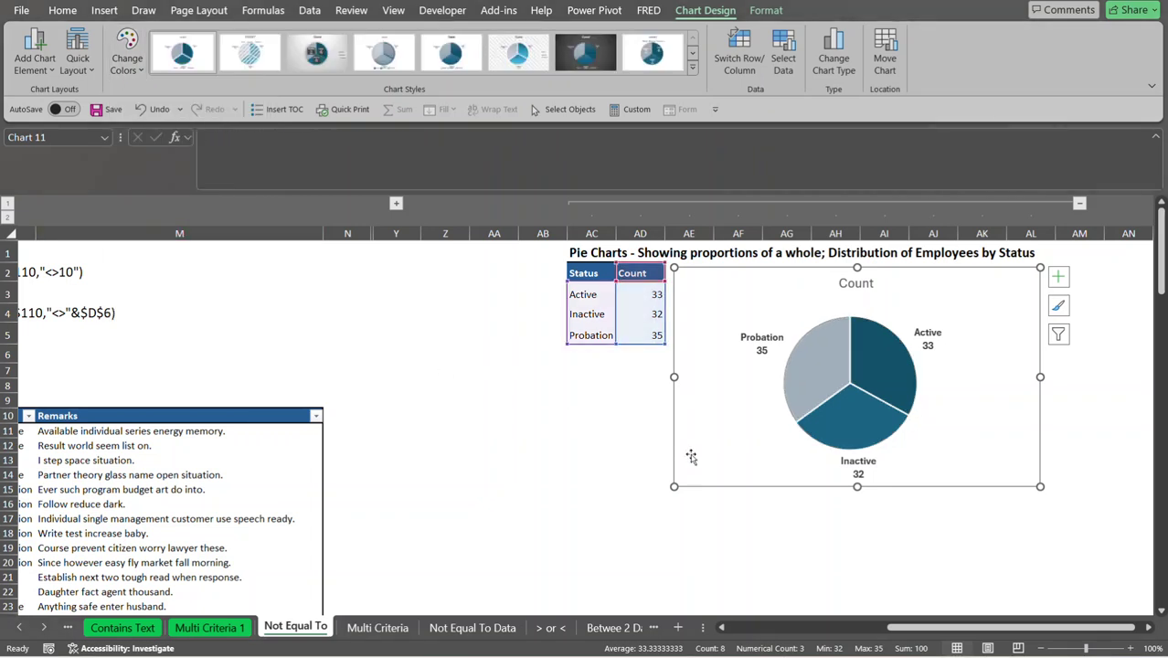
# Change the pie chart's title to "Distribution of Employees by Status" and return to the employee table at the start of the sheet.
pyautogui.click(850, 283)
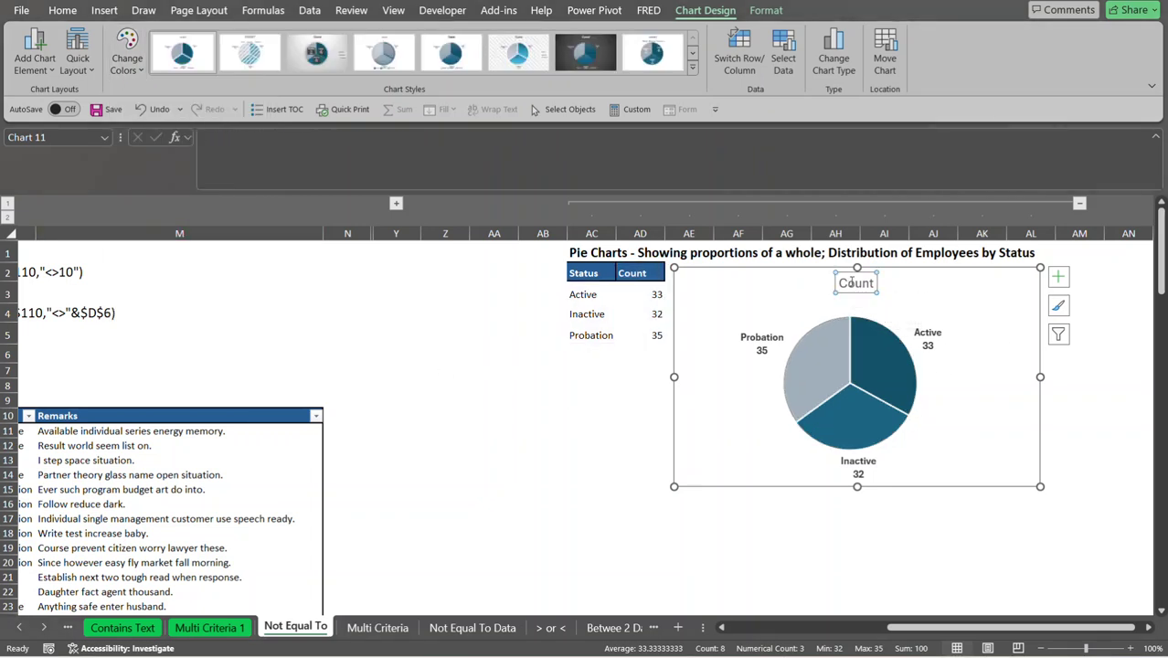
pyautogui.doubleClick(850, 284)
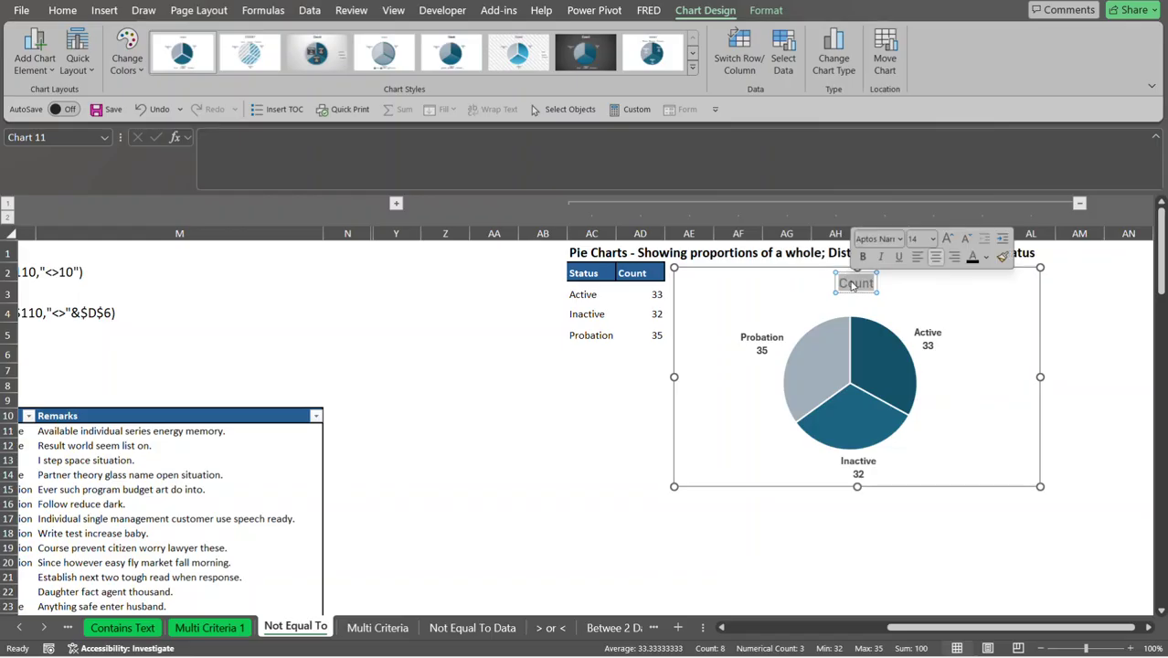
pyautogui.write('Dis')
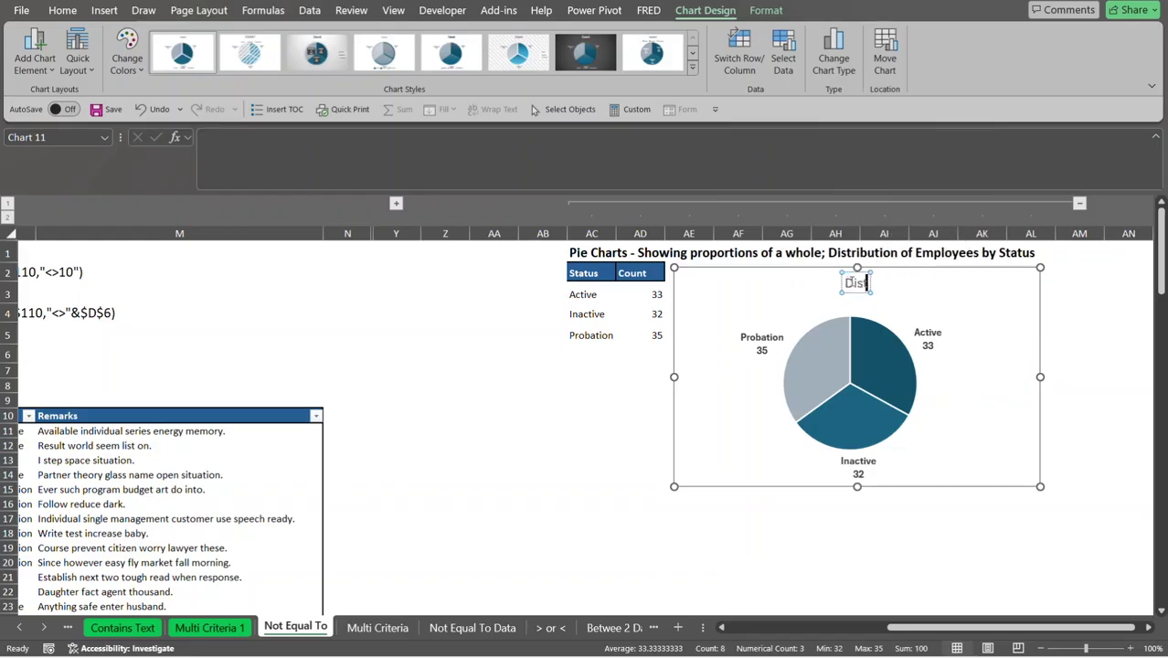
pyautogui.write('tributio')
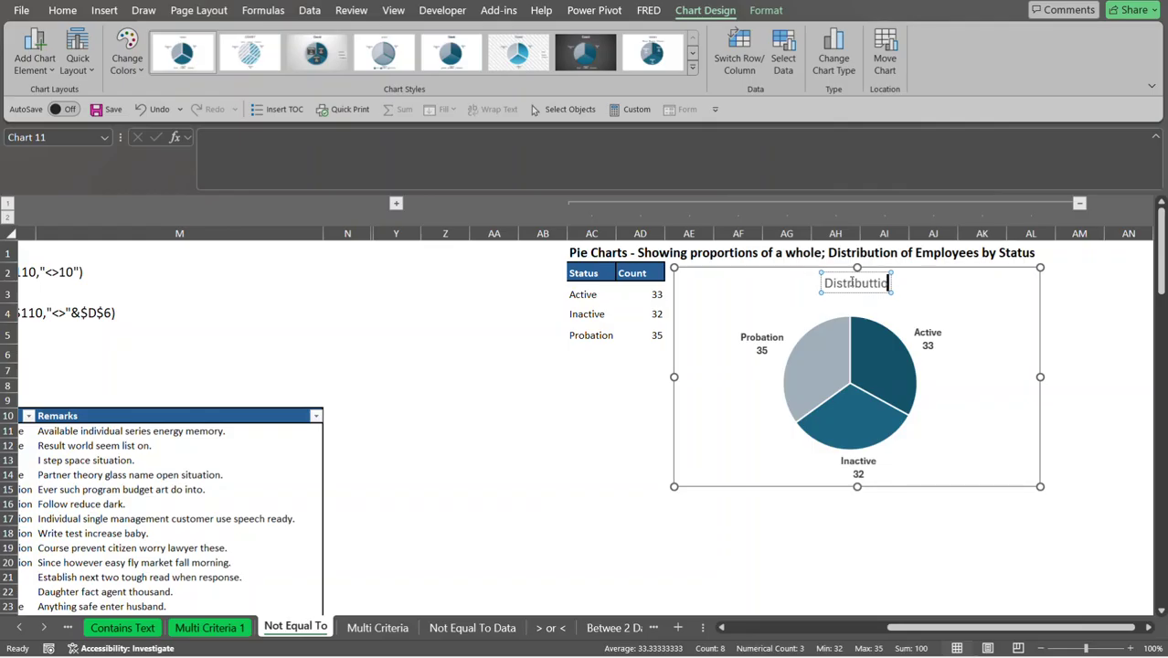
pyautogui.write('n')
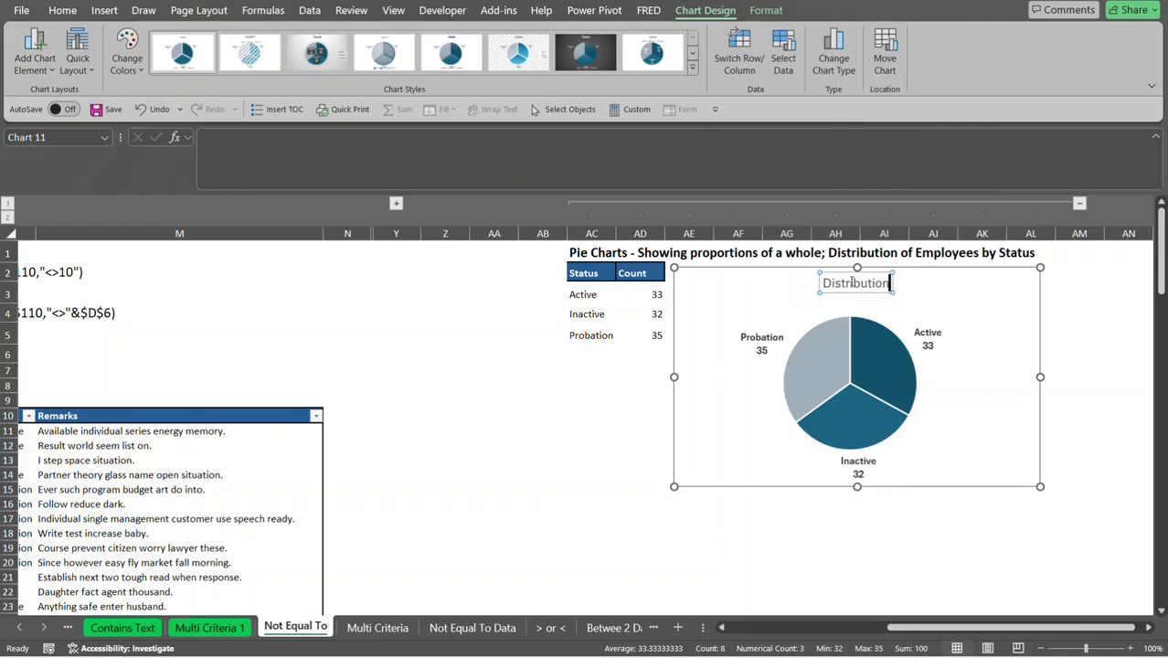
pyautogui.write(' of Em')
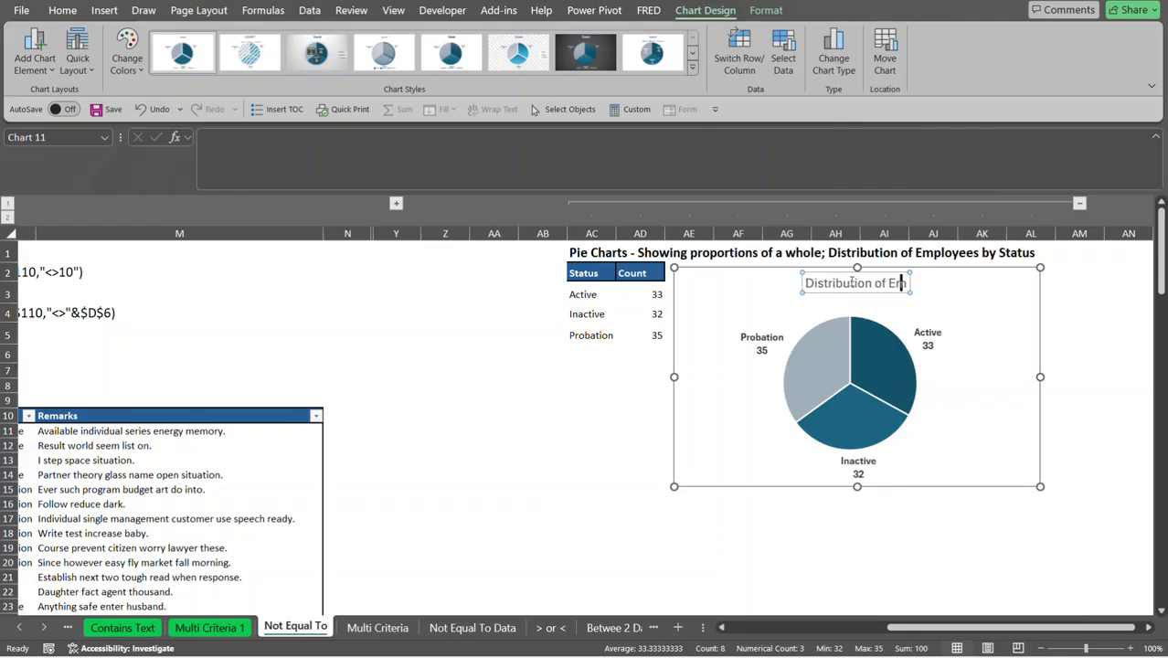
pyautogui.write('ployees')
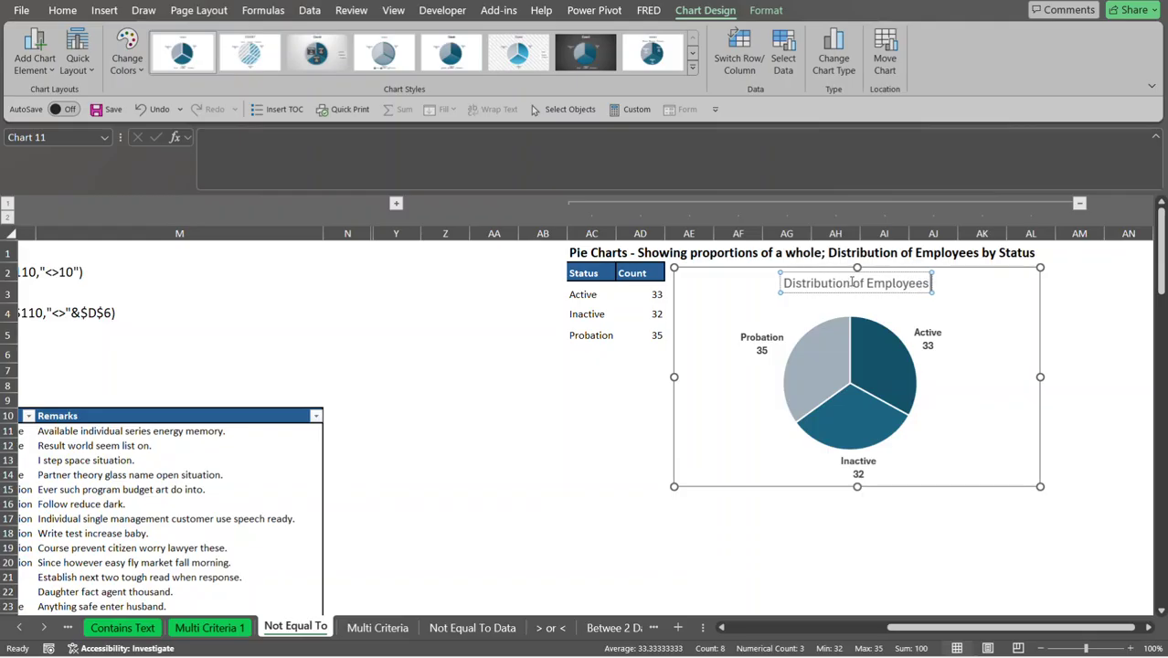
pyautogui.write(' by Statu')
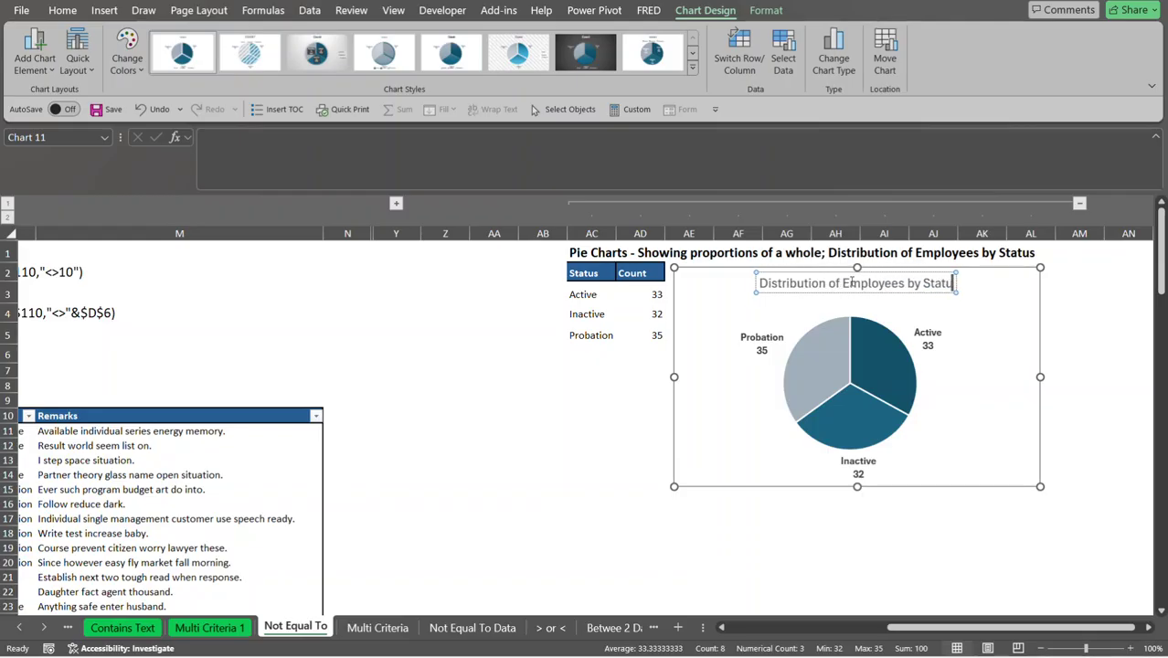
pyautogui.write('s')
pyautogui.click(635, 411)
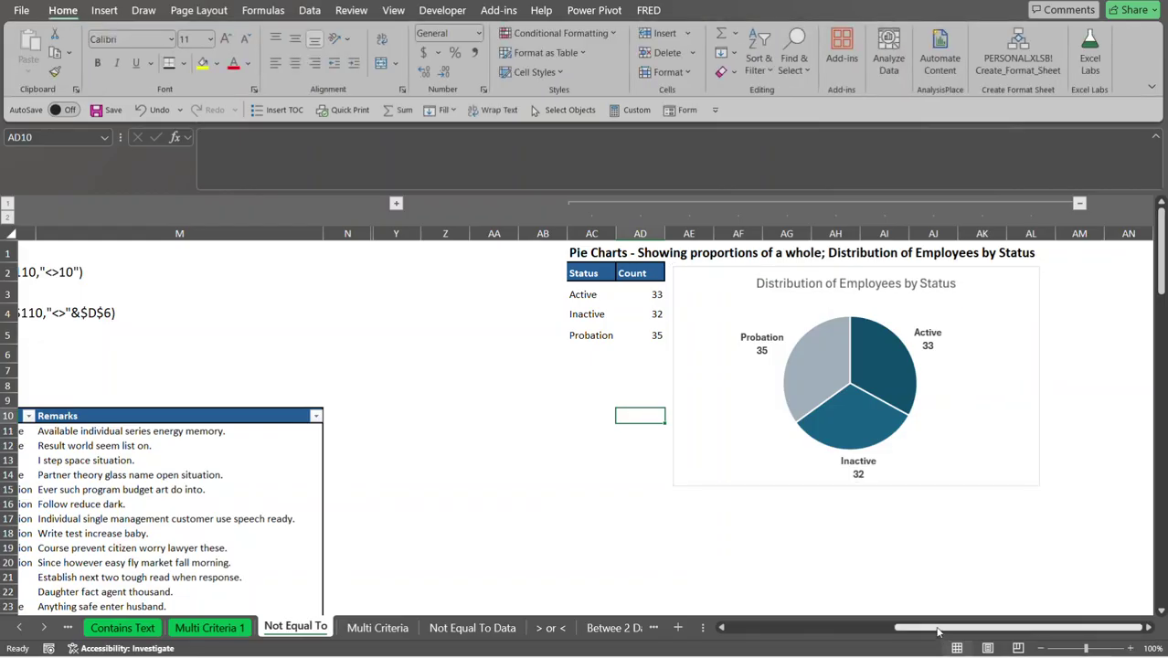
pyautogui.moveTo(937, 631); pyautogui.dragTo(764, 647)
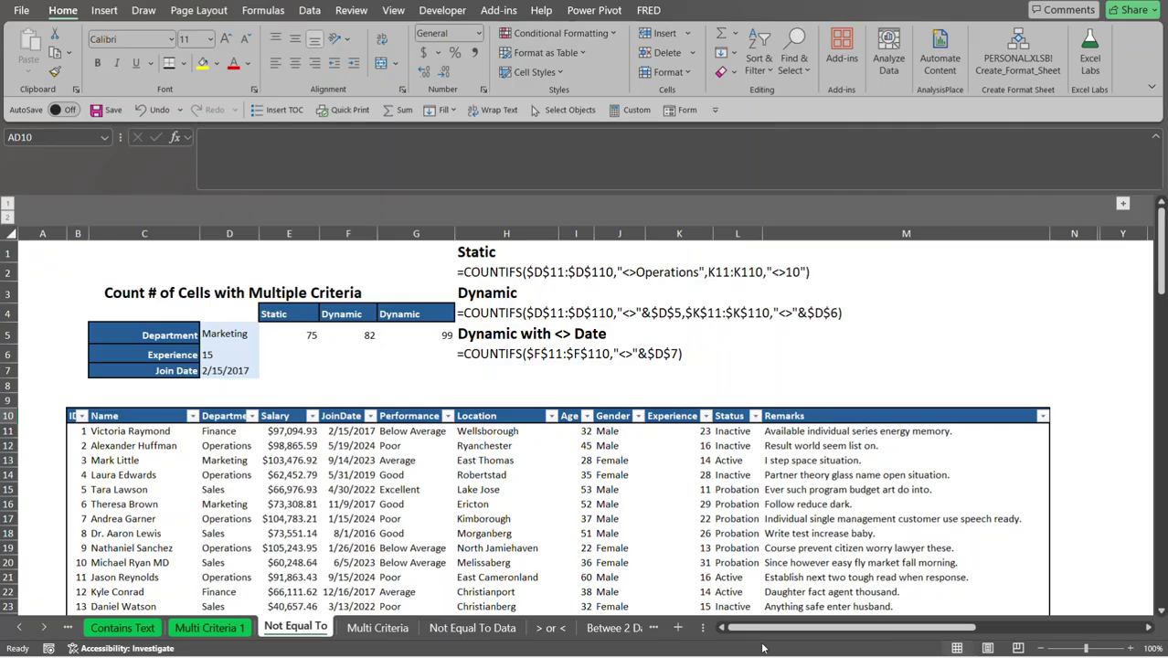